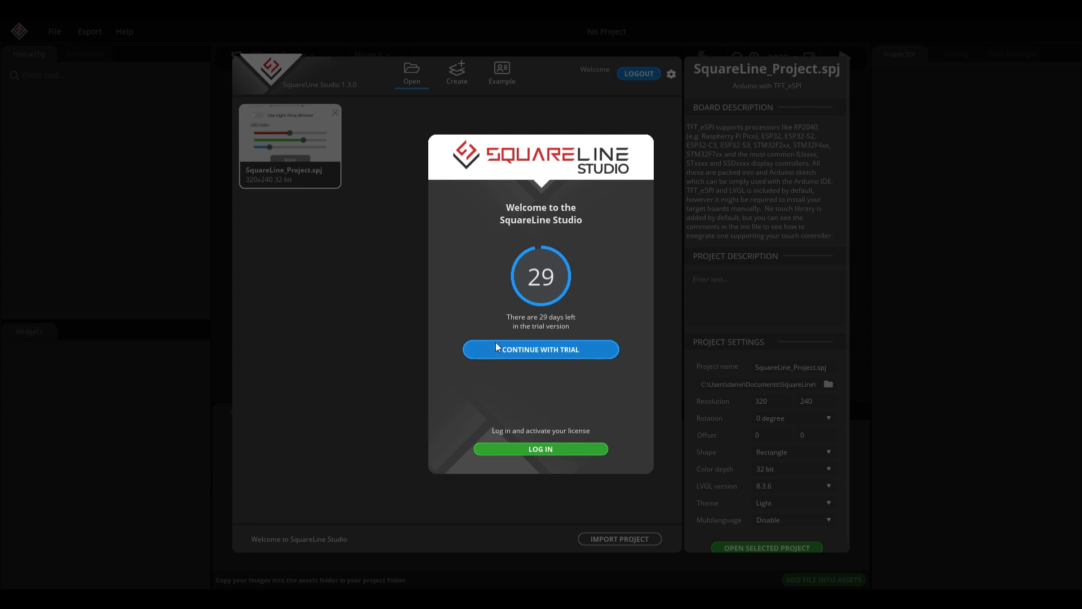
Continue with the trial and select the Arduino with TFT_eSPI template for a new project.
{"action": "left_click", "coordinate": [570, 349]}
{"action": "left_click", "coordinate": [319, 151]}
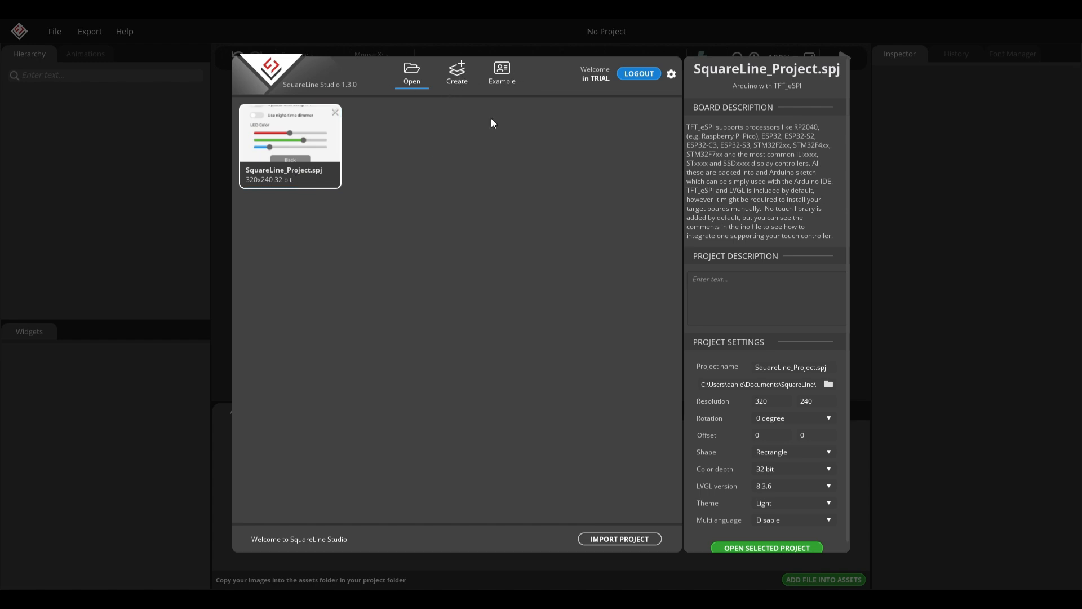
{"action": "left_click", "coordinate": [458, 75]}
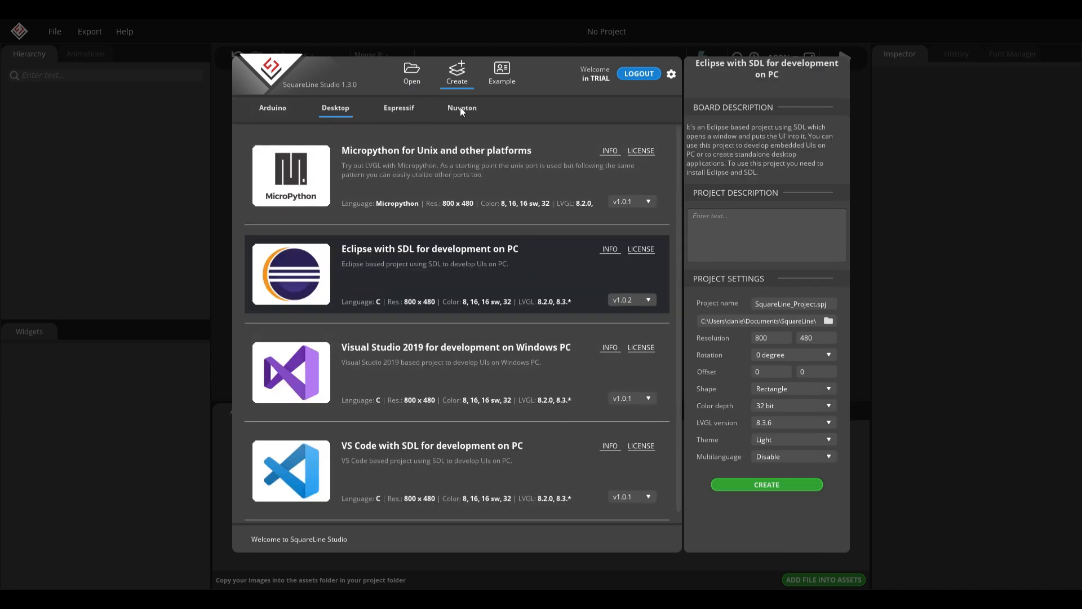
{"action": "scroll", "coordinate": [382, 302], "scroll_direction": "down", "scroll_amount": 1}
{"action": "scroll", "coordinate": [364, 171], "scroll_direction": "up", "scroll_amount": 1}
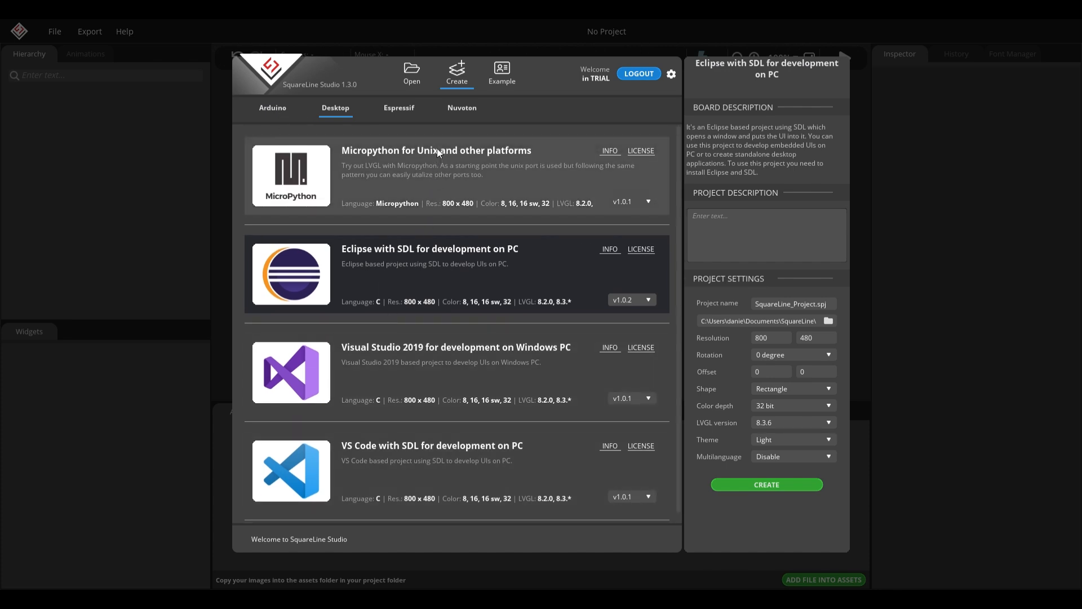
{"action": "scroll", "coordinate": [438, 180], "scroll_direction": "down", "scroll_amount": 1}
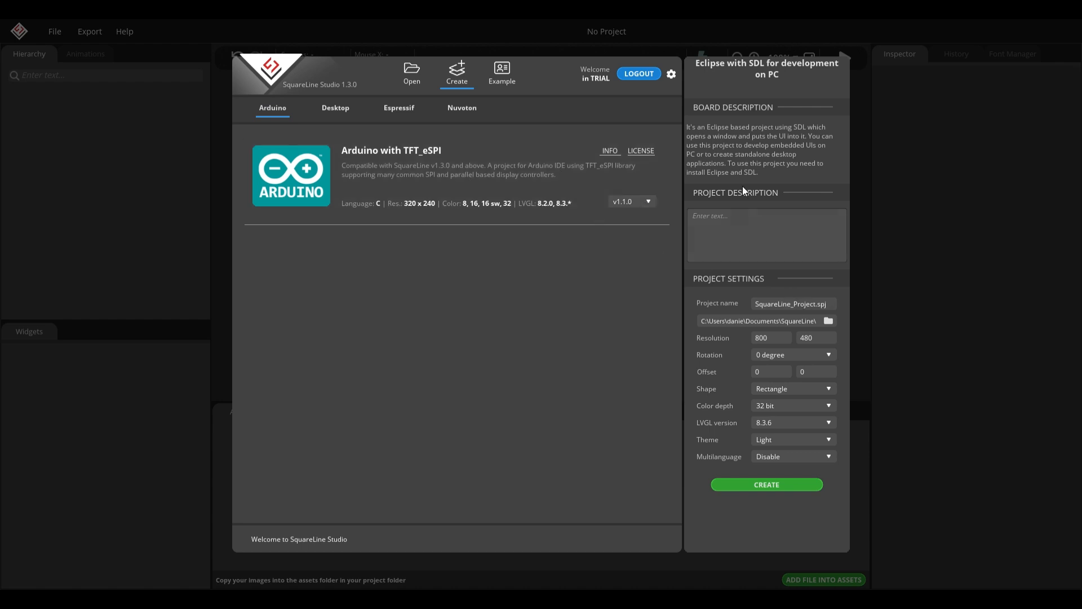
{"action": "left_click", "coordinate": [515, 170]}
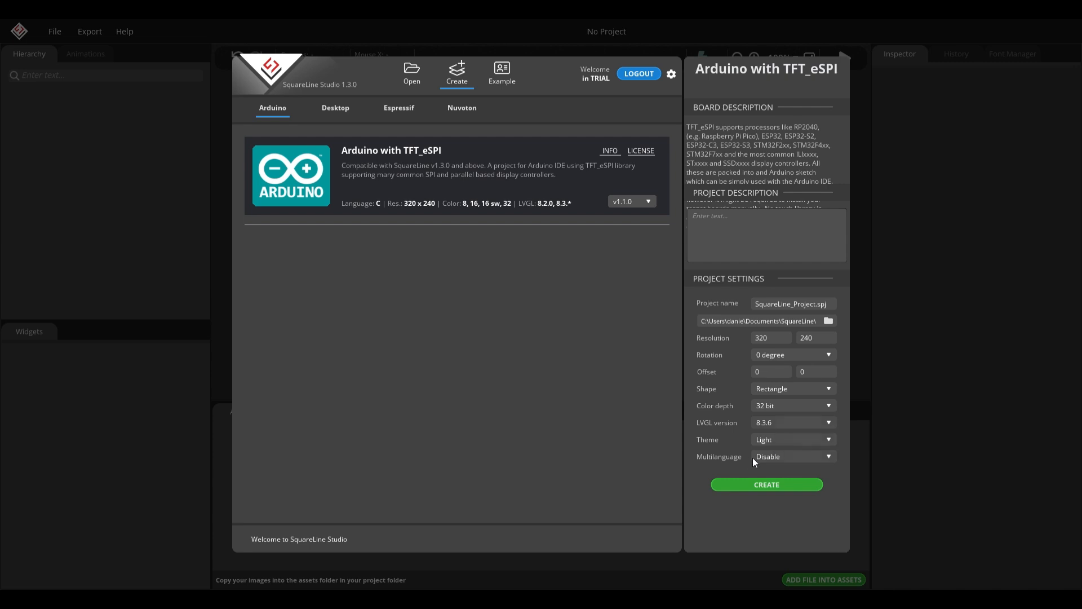
{"action": "left_click", "coordinate": [806, 457]}
{"action": "left_click", "coordinate": [718, 453]}
{"action": "left_click", "coordinate": [785, 440]}
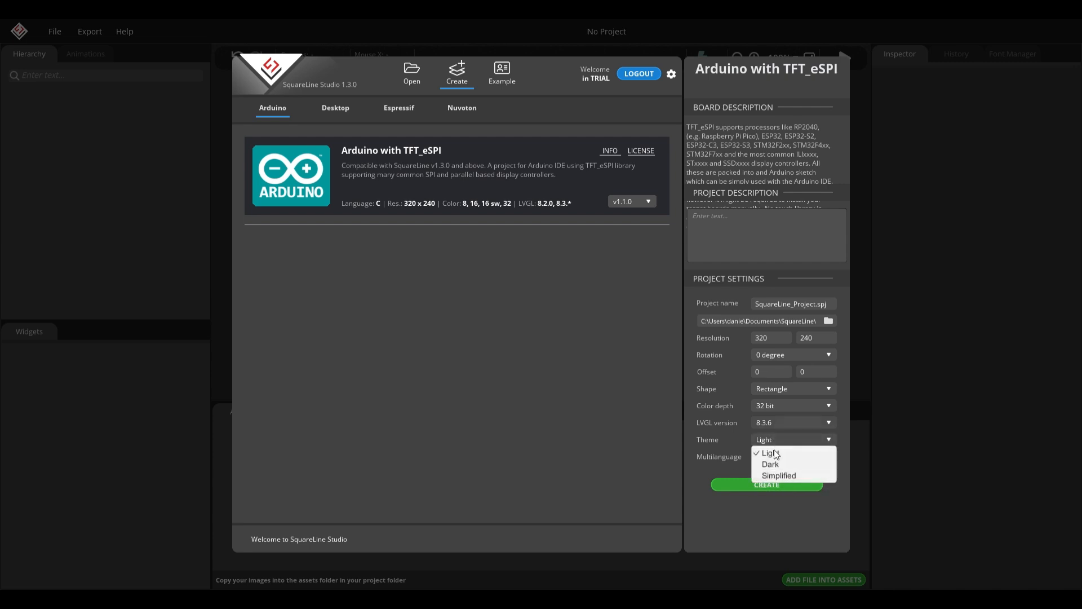
{"action": "left_click", "coordinate": [775, 439]}
{"action": "left_click", "coordinate": [773, 438]}
{"action": "left_click", "coordinate": [773, 438]}
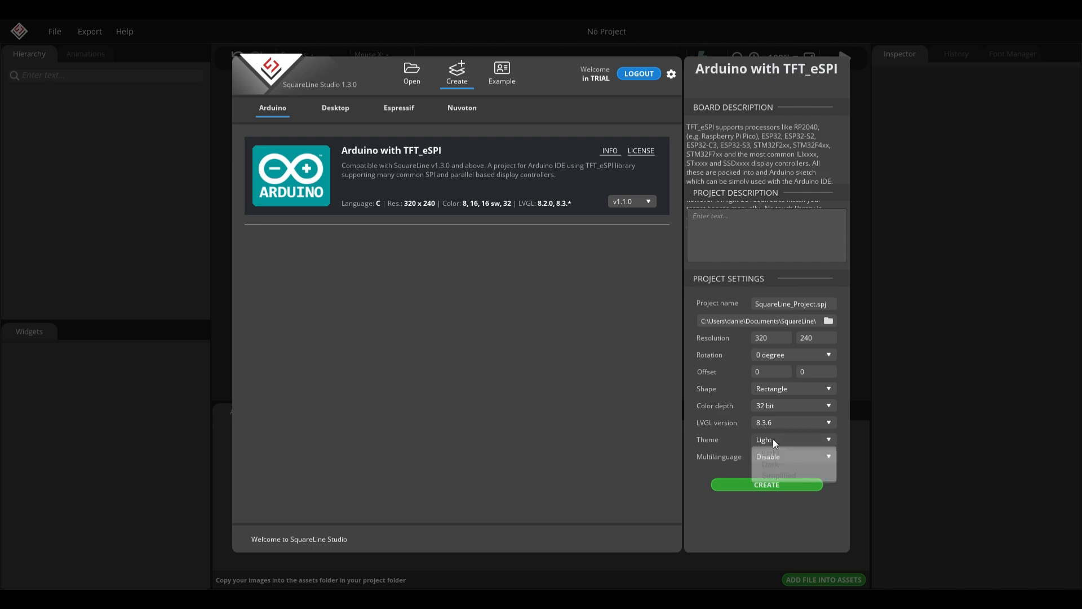
{"action": "left_click", "coordinate": [766, 486]}
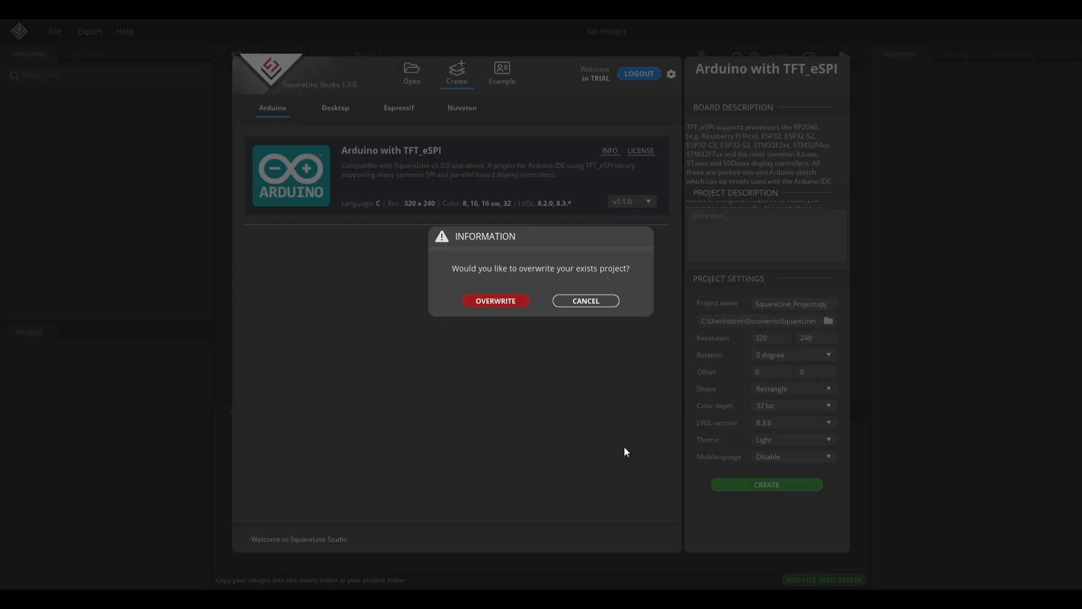
{"action": "left_click", "coordinate": [585, 302]}
Name the new project Wordclock-UI and create it.
{"action": "left_click", "coordinate": [786, 303]}
{"action": "left_click", "coordinate": [815, 304]}
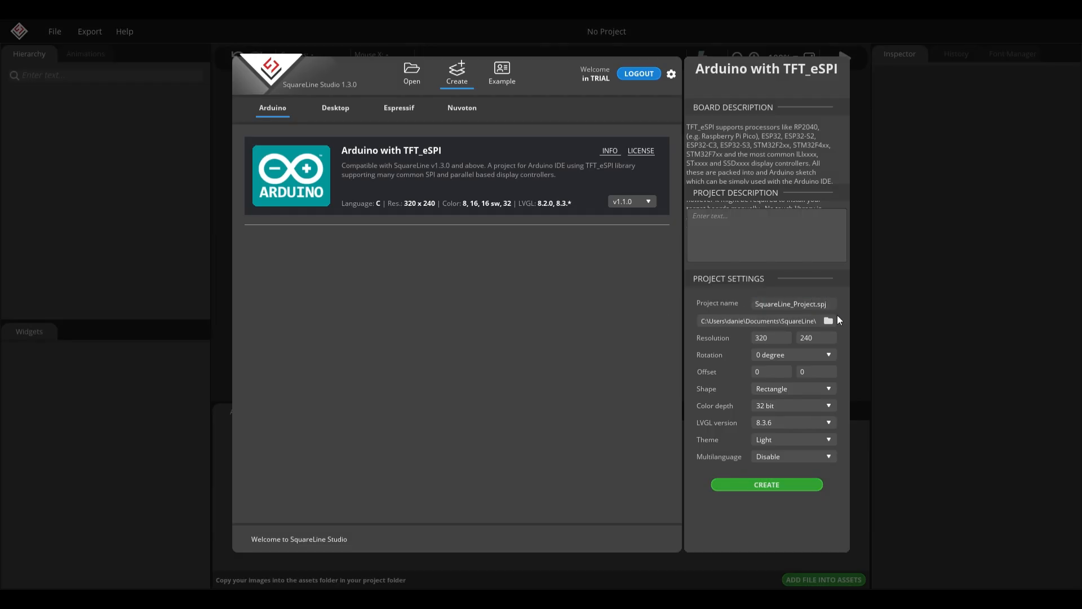
{"action": "key", "text": "shift+Home"}
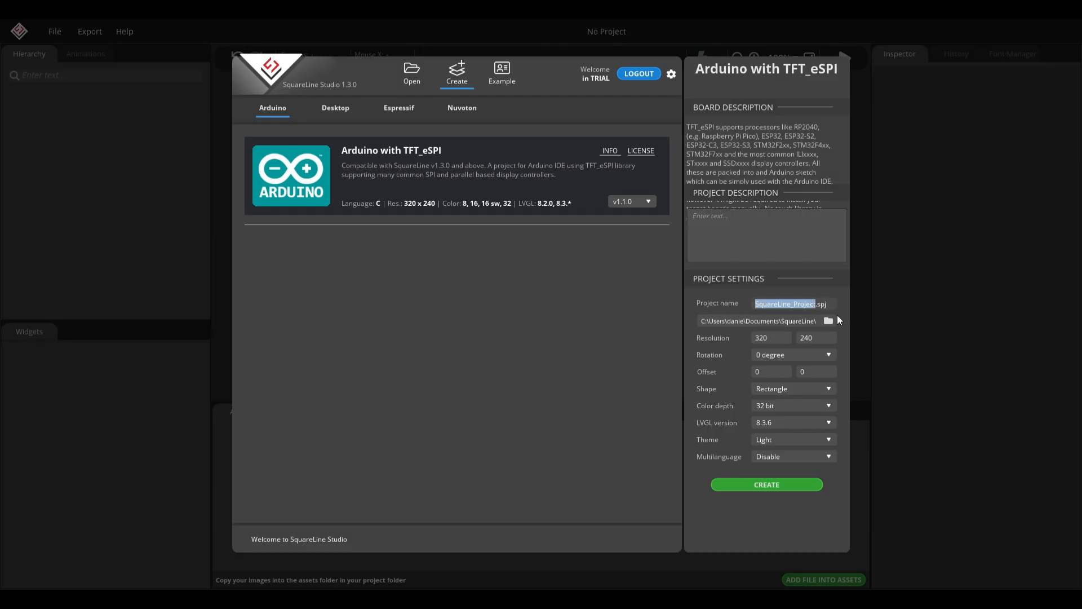
{"action": "type", "text": "Wordclc"}
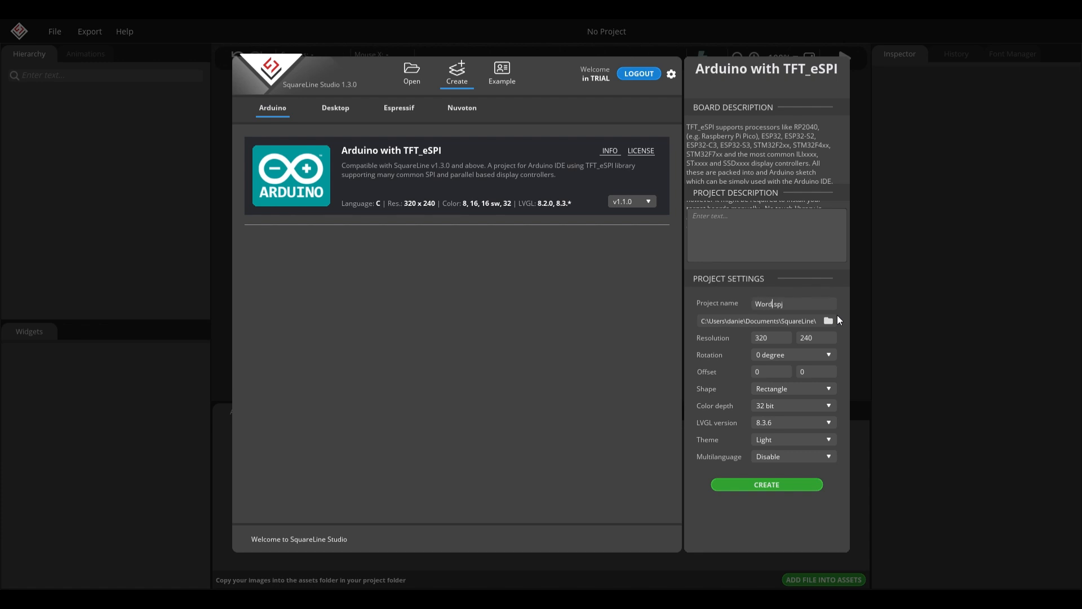
{"action": "key", "text": "BackSpace"}
{"action": "type", "text": "ock-UI"}
{"action": "left_click", "coordinate": [761, 483]}
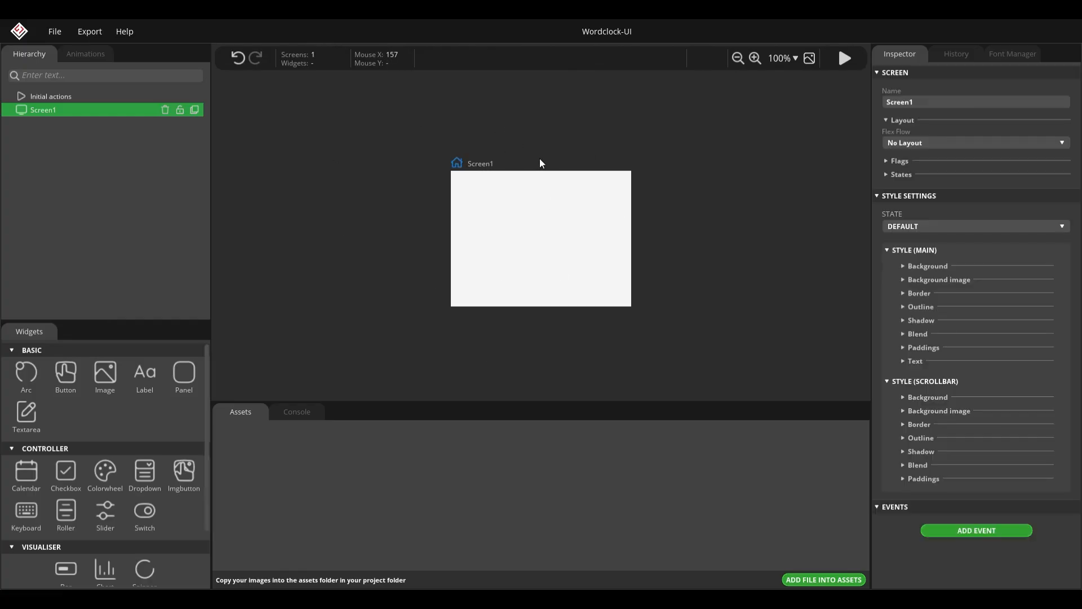
Add three more screens to the project.
{"action": "scroll", "coordinate": [542, 169], "scroll_direction": "up", "scroll_amount": 4}
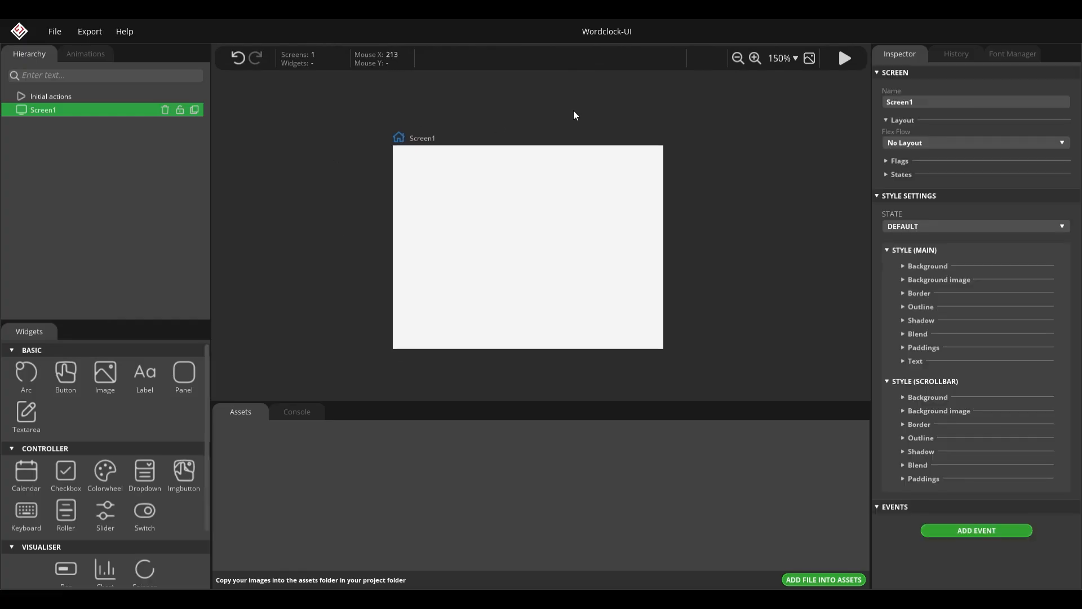
{"action": "scroll", "coordinate": [567, 169], "scroll_direction": "down", "scroll_amount": 2}
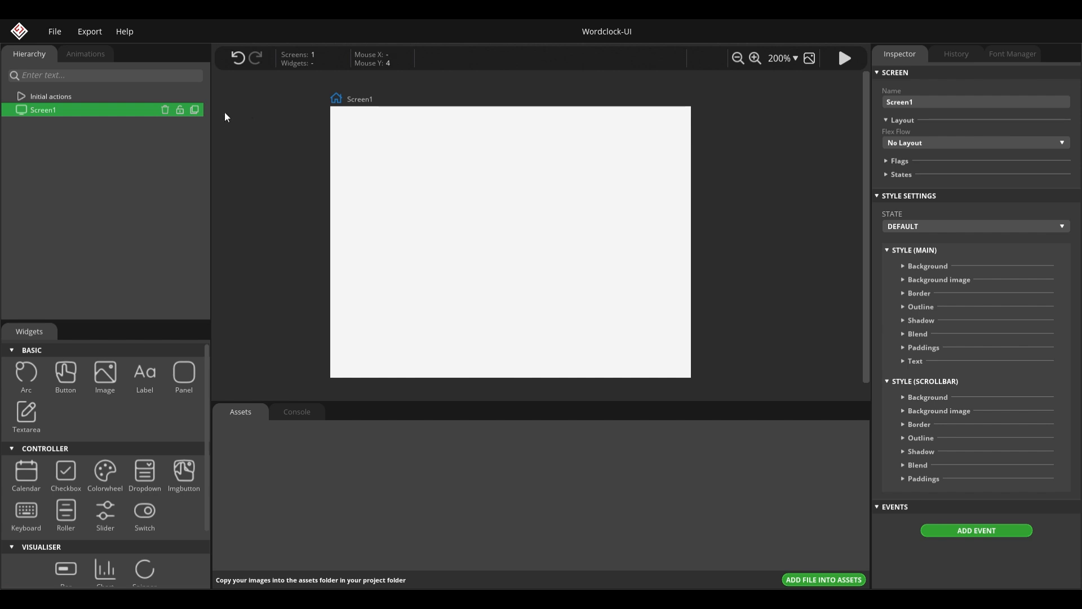
{"action": "left_click_drag", "start_coordinate": [491, 145], "coordinate": [401, 141]}
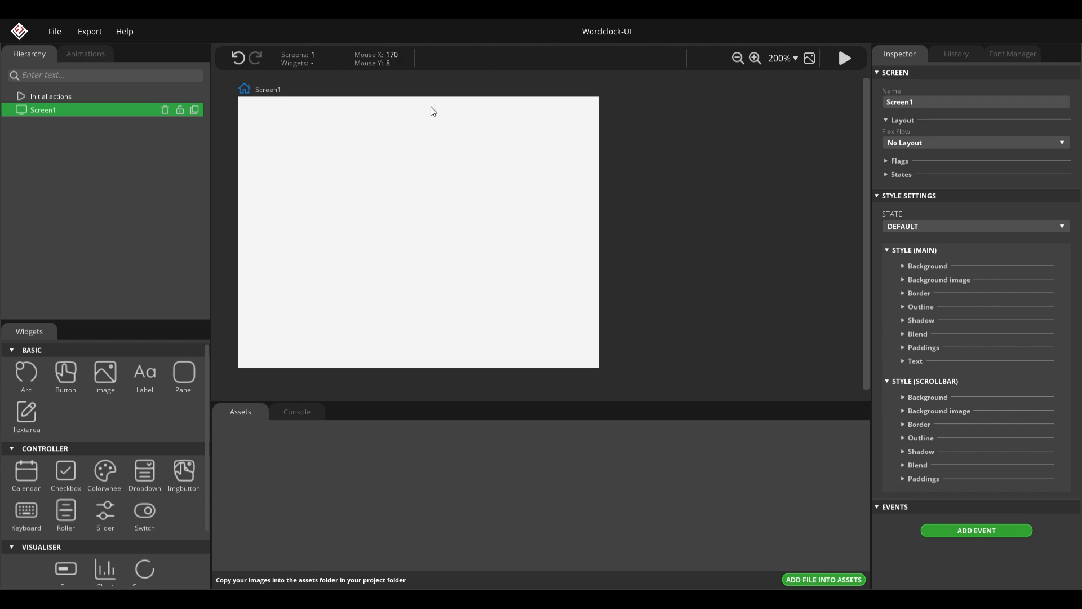
{"action": "scroll", "coordinate": [107, 519], "scroll_direction": "down", "scroll_amount": 2}
{"action": "left_click", "coordinate": [111, 561]}
{"action": "left_click", "coordinate": [110, 561]}
{"action": "left_click", "coordinate": [112, 559]}
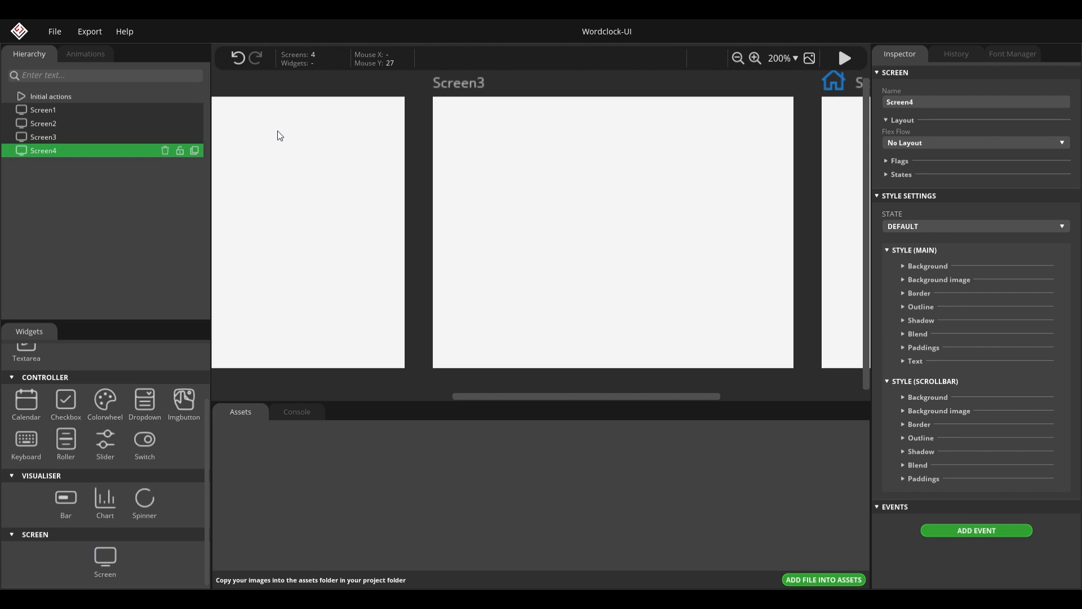
Delete the three extra screens, keeping only Screen1.
{"action": "left_click_drag", "start_coordinate": [340, 139], "coordinate": [507, 150]}
{"action": "left_click", "coordinate": [738, 58]}
{"action": "left_click", "coordinate": [165, 150]}
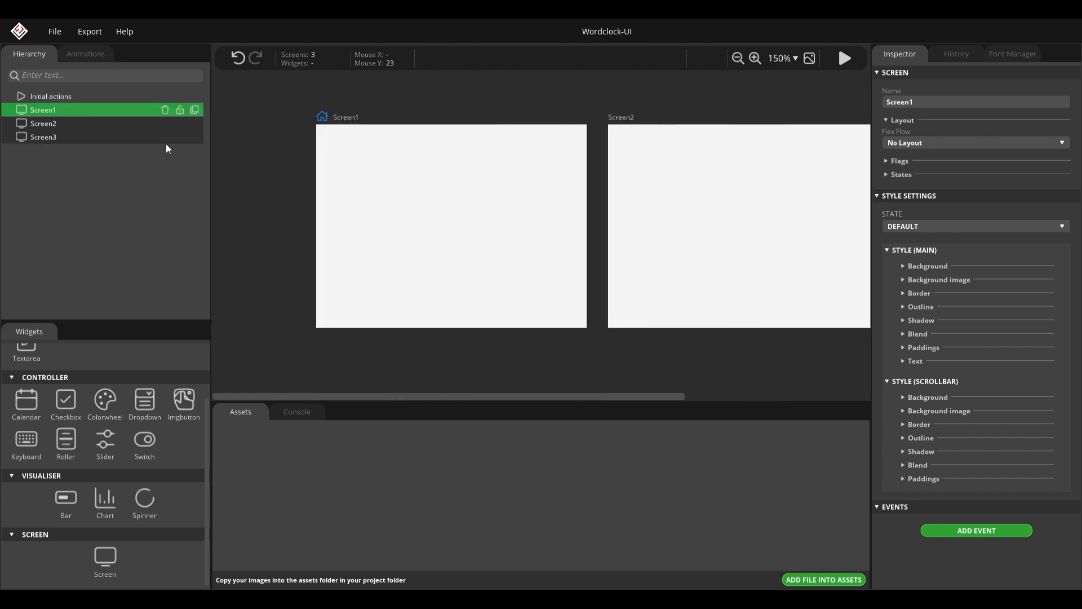
{"action": "left_click", "coordinate": [164, 136]}
{"action": "left_click", "coordinate": [165, 124]}
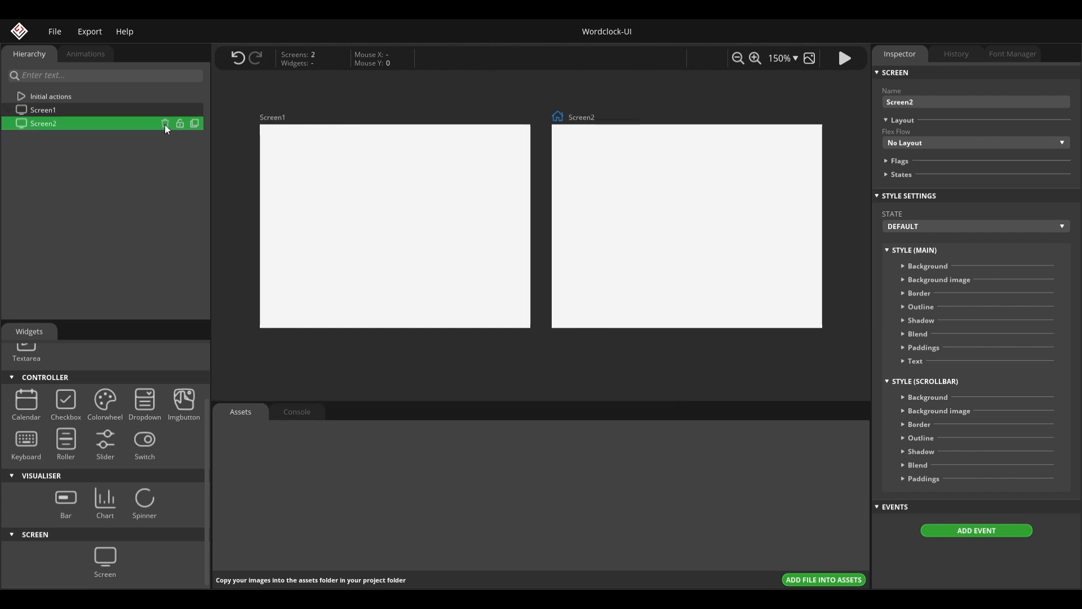
Rename Screen1 as mainScreen.
{"action": "left_click", "coordinate": [941, 101]}
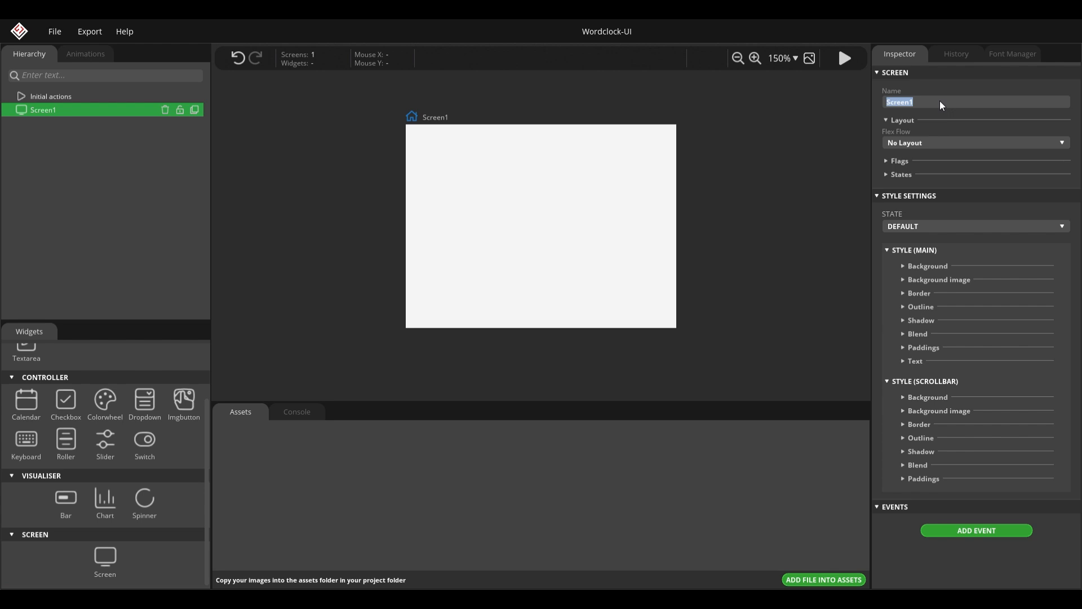
{"action": "type", "text": "mainScreen"}
{"action": "key", "text": "Return"}
Look through the available widgets and add a button at the centre of mainScreen.
{"action": "scroll", "coordinate": [81, 414], "scroll_direction": "up", "scroll_amount": 2}
{"action": "scroll", "coordinate": [83, 405], "scroll_direction": "down", "scroll_amount": 2}
{"action": "scroll", "coordinate": [151, 401], "scroll_direction": "up", "scroll_amount": 2}
{"action": "scroll", "coordinate": [175, 395], "scroll_direction": "down", "scroll_amount": 2}
{"action": "scroll", "coordinate": [175, 411], "scroll_direction": "up", "scroll_amount": 1}
{"action": "scroll", "coordinate": [169, 418], "scroll_direction": "up", "scroll_amount": 1}
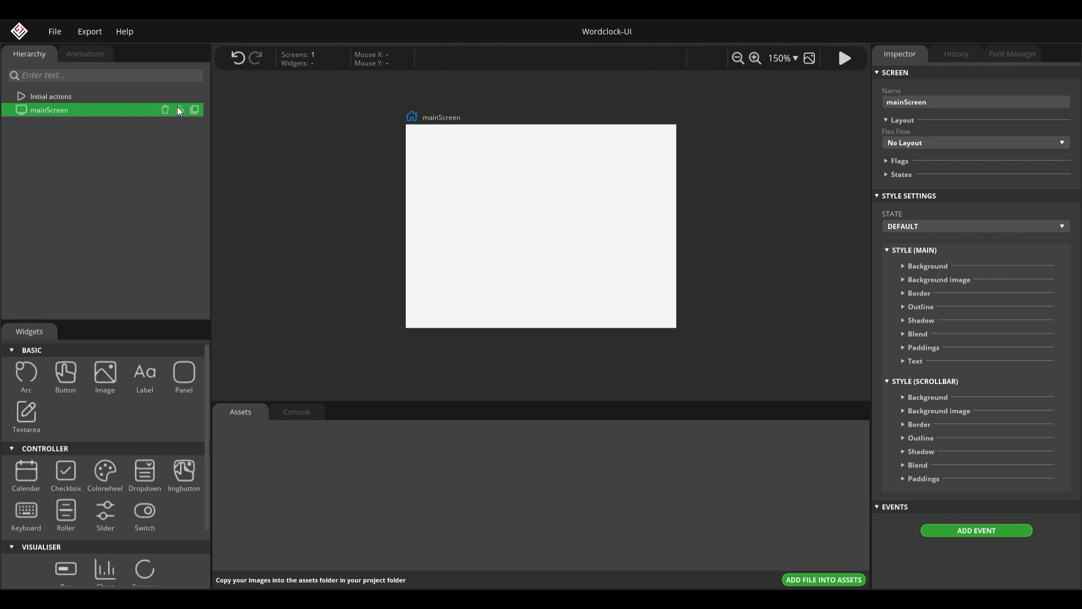
{"action": "scroll", "coordinate": [120, 450], "scroll_direction": "down", "scroll_amount": 2}
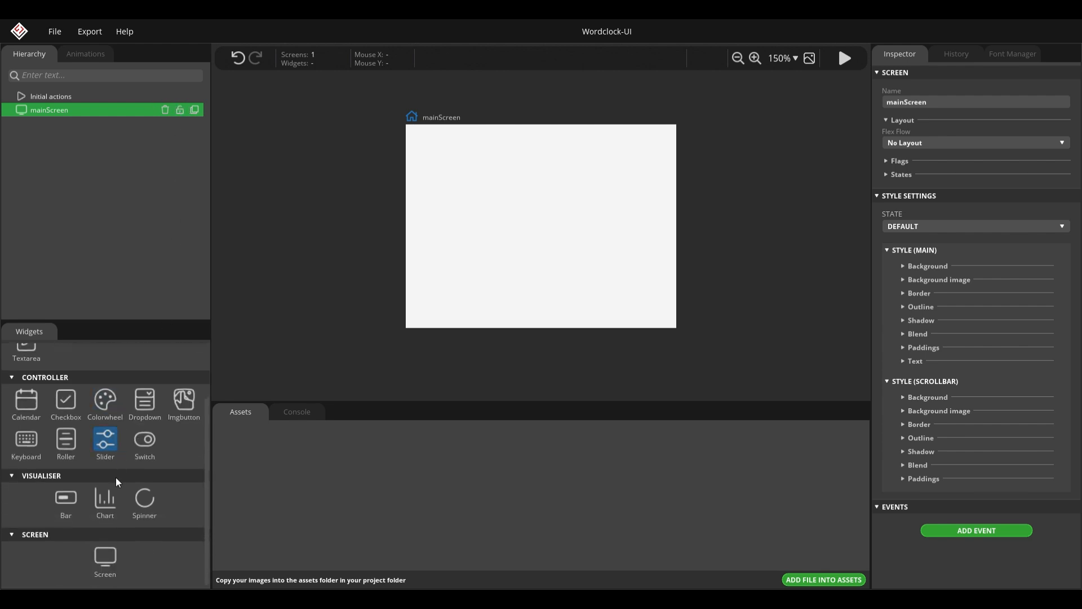
{"action": "scroll", "coordinate": [118, 536], "scroll_direction": "up", "scroll_amount": 2}
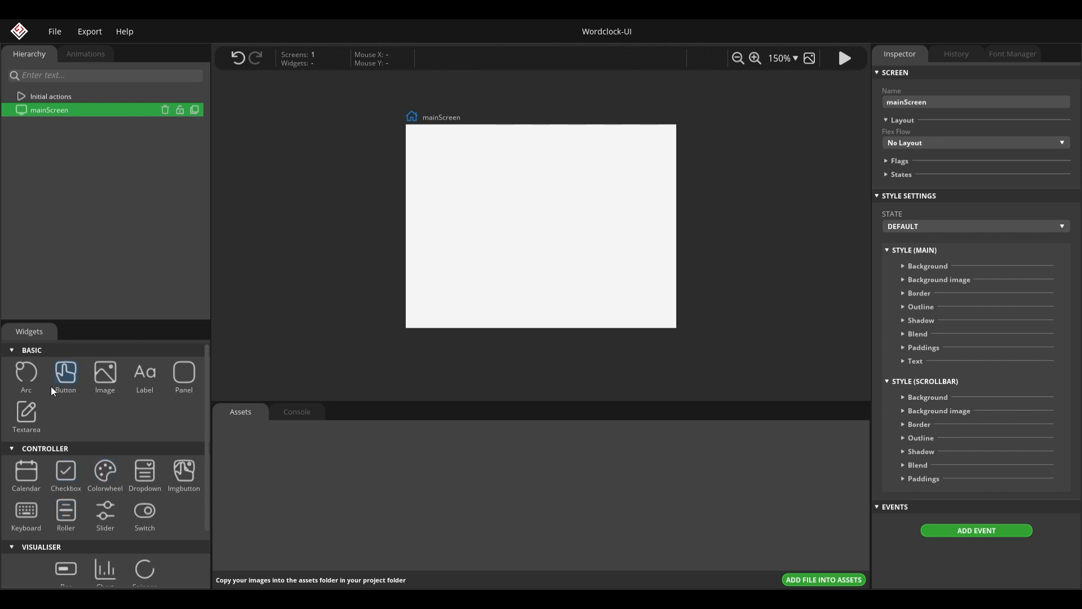
{"action": "left_click", "coordinate": [67, 383]}
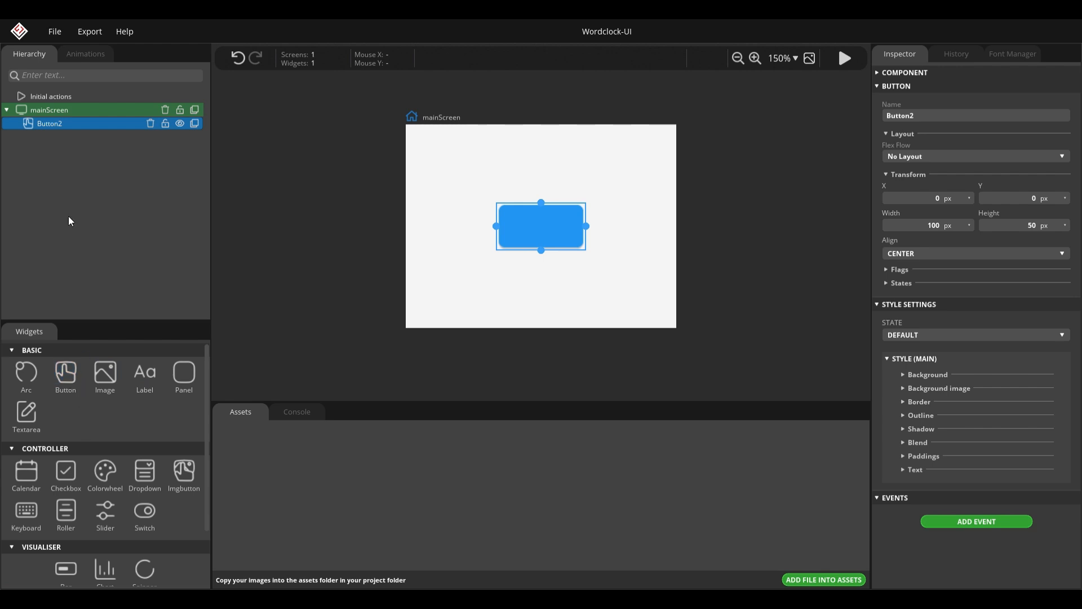
Try placing two more buttons below and left of the central one, and delete both of them.
{"action": "left_click_drag", "start_coordinate": [90, 387], "coordinate": [460, 302]}
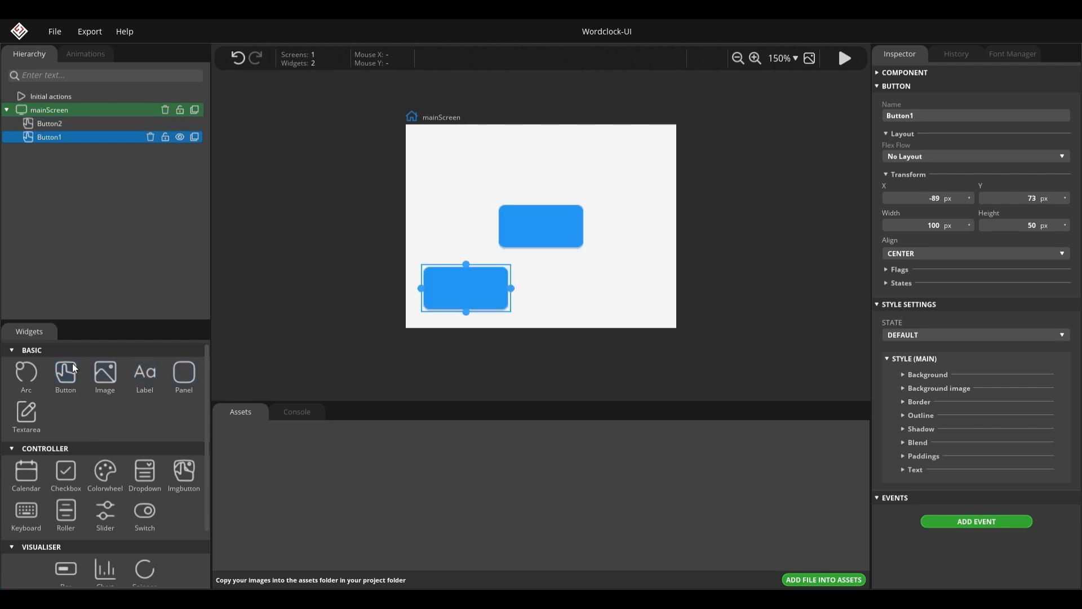
{"action": "left_click_drag", "start_coordinate": [516, 252], "coordinate": [515, 254]}
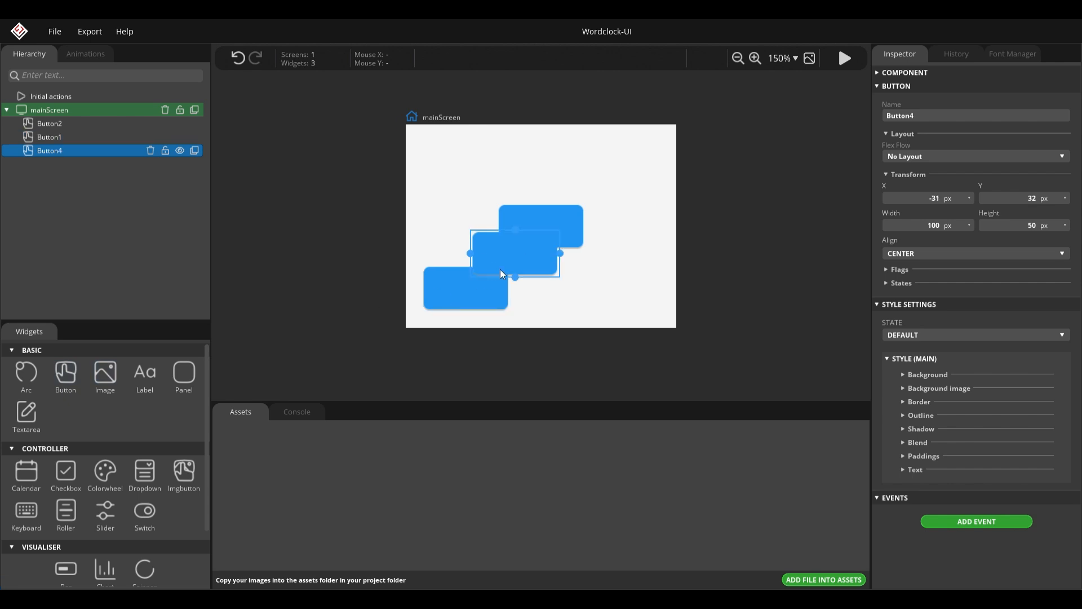
{"action": "key", "text": "Delete"}
{"action": "left_click", "coordinate": [485, 293]}
{"action": "key", "text": "Delete"}
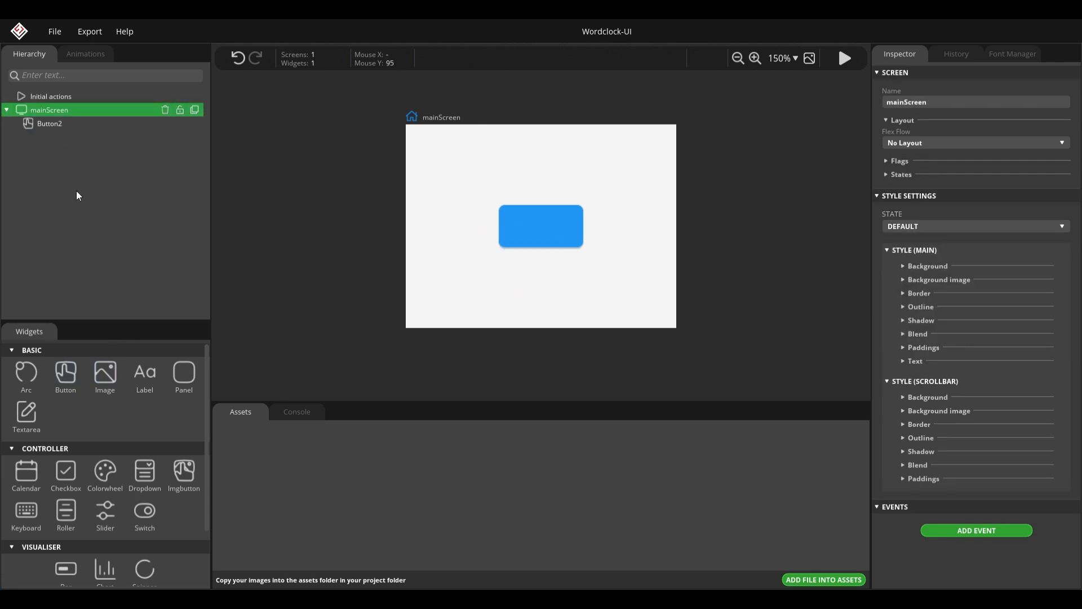
Rename the remaining button as onButton.
{"action": "left_click", "coordinate": [57, 125]}
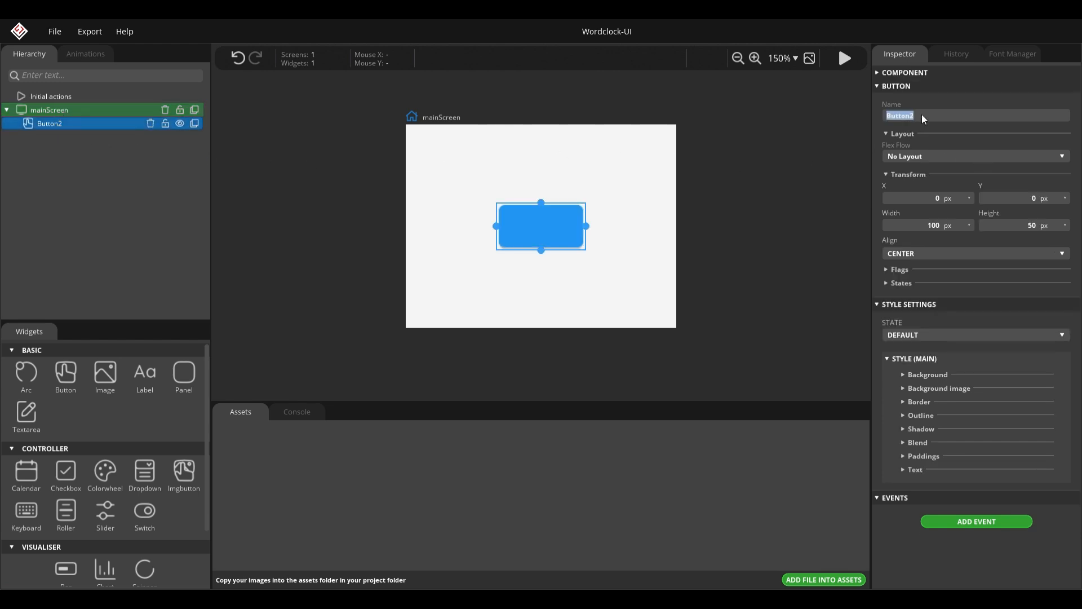
{"action": "type", "text": "on"}
{"action": "key", "text": "Return"}
Set onButton's width to 50 px and its height to 35 px.
{"action": "type", "text": "45"}
{"action": "key", "text": "BackSpace"}
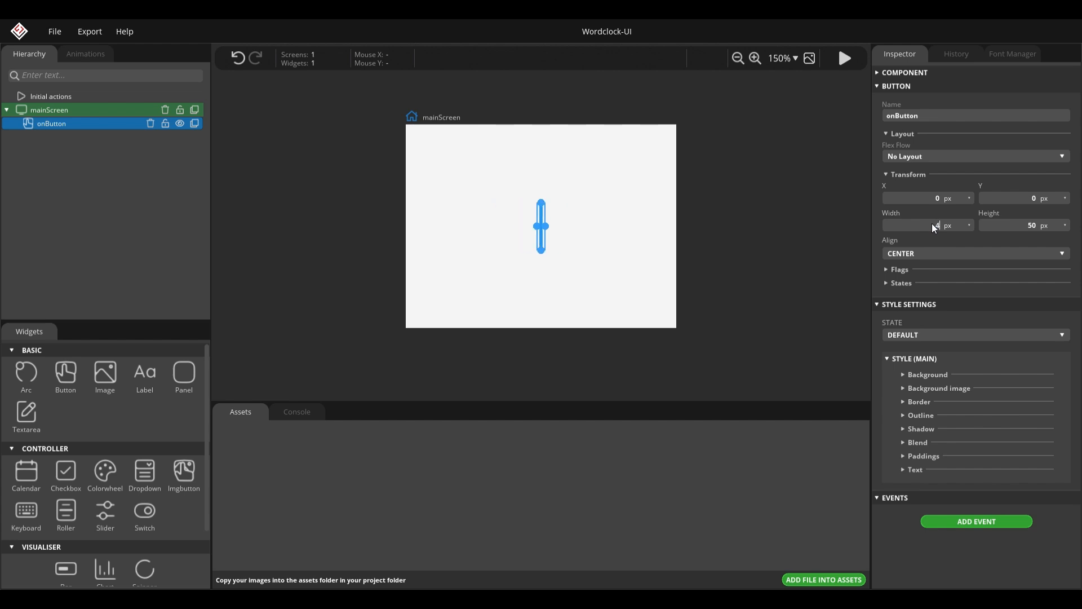
{"action": "type", "text": "50"}
{"action": "key", "text": "Tab"}
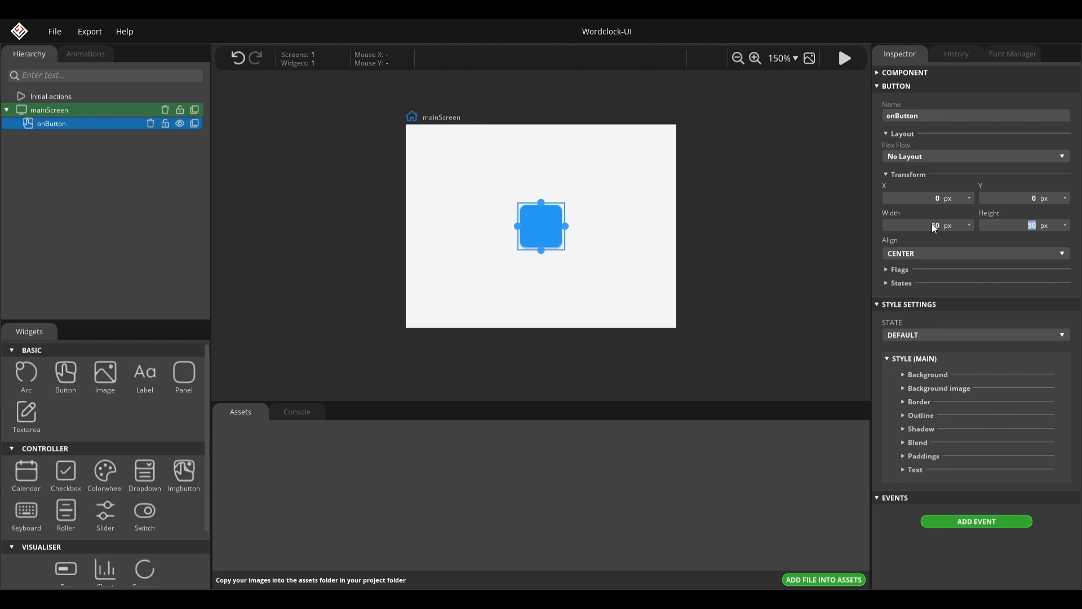
{"action": "type", "text": "35"}
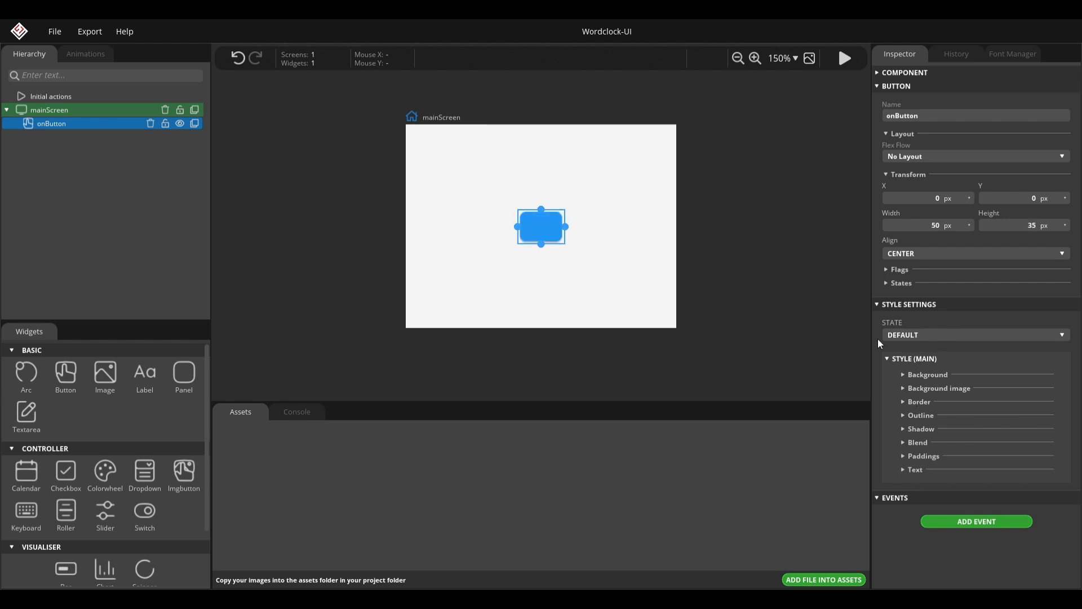
Try moving onButton freely up and left on the screen, and reset its X and Y position to 0 px.
{"action": "left_click_drag", "start_coordinate": [547, 229], "coordinate": [518, 205]}
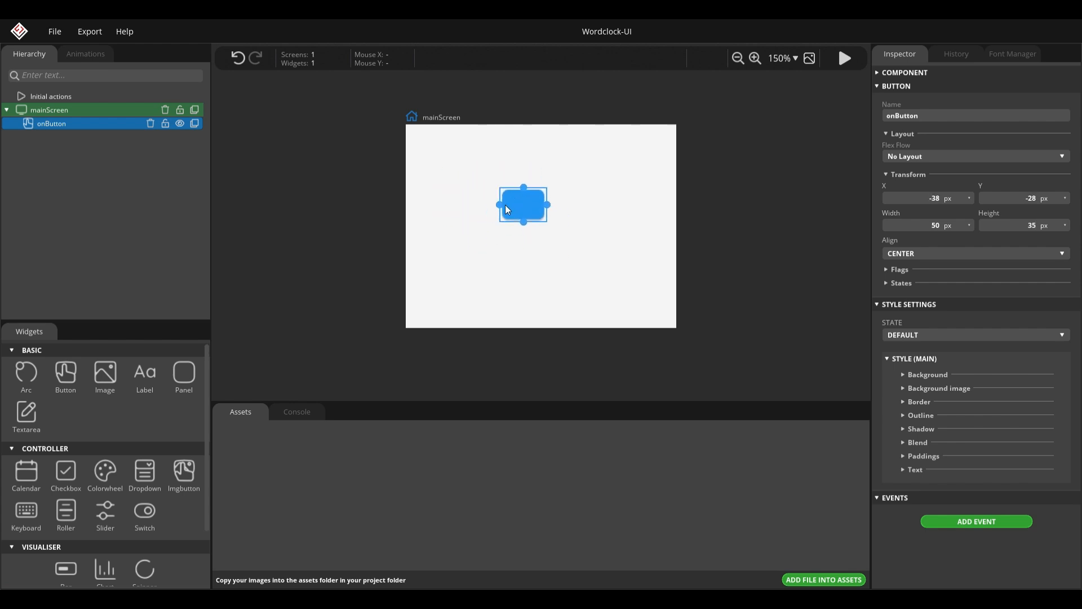
{"action": "type", "text": "0"}
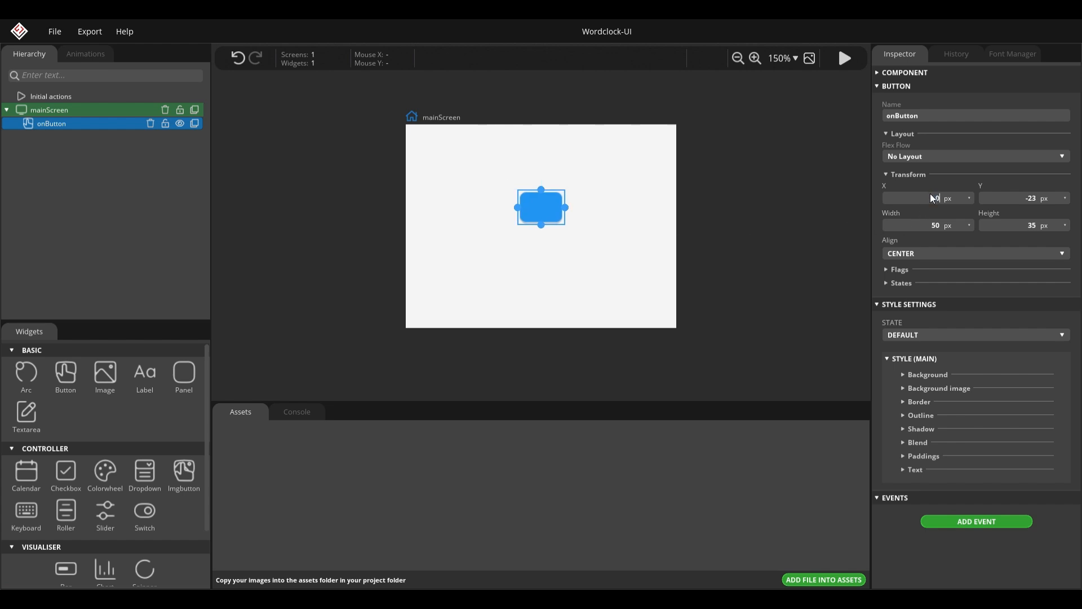
{"action": "key", "text": "Tab"}
{"action": "type", "text": "0"}
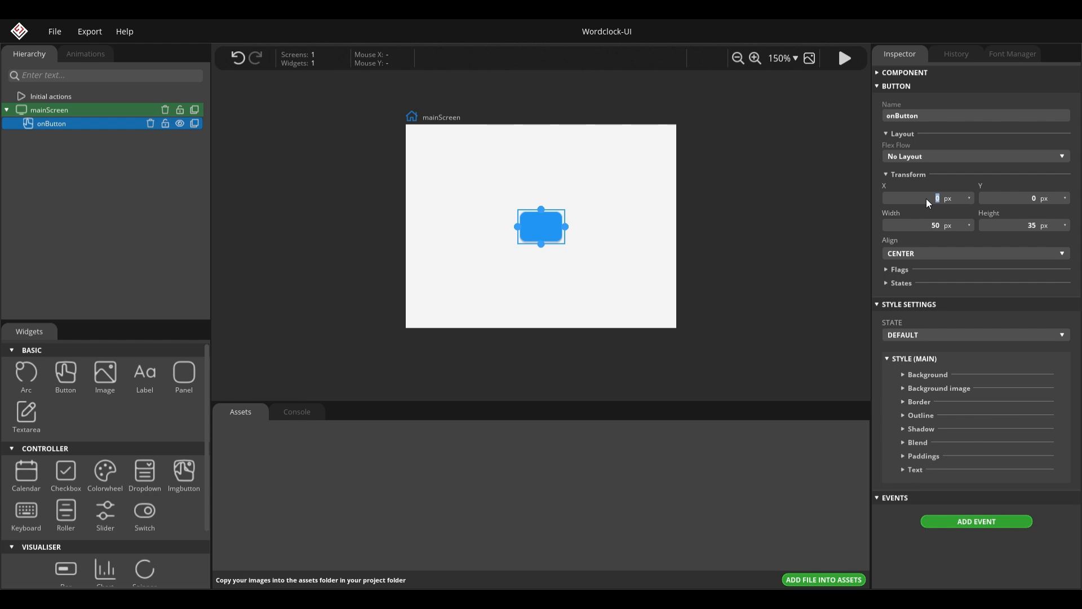
Position onButton at X -35 px and Y -50 px, in the upper part of the main screen.
{"action": "type", "text": "25"}
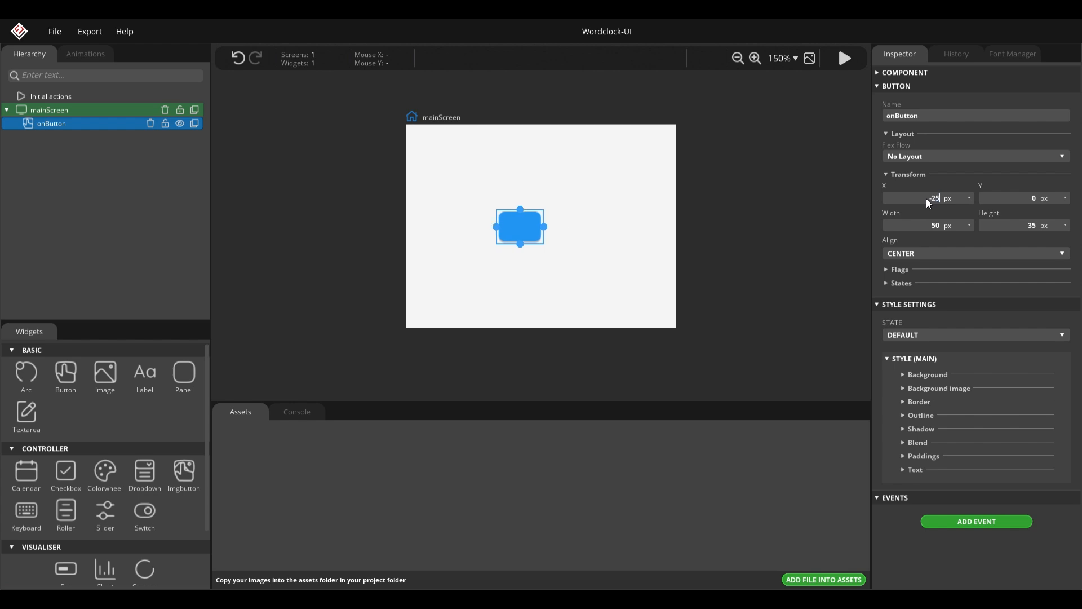
{"action": "key", "text": "BackSpace"}
{"action": "key", "text": "BackSpace"}
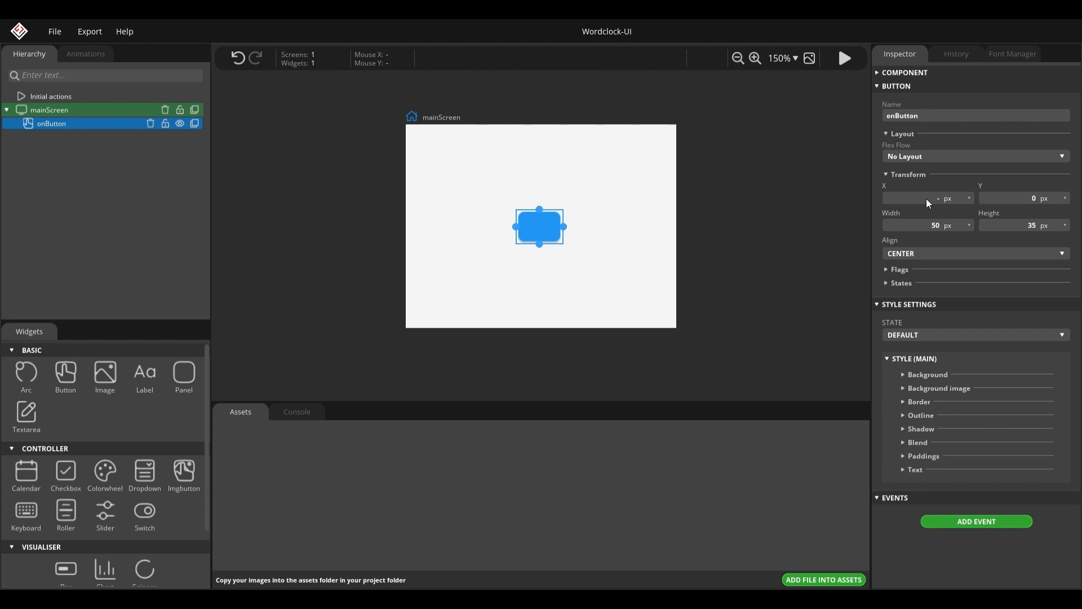
{"action": "type", "text": "35"}
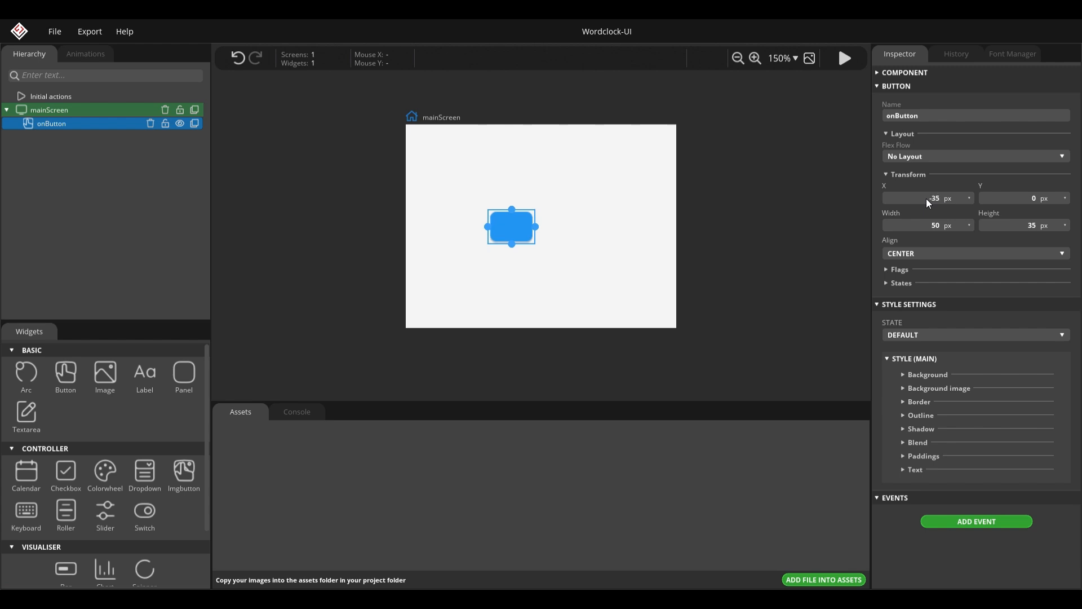
{"action": "left_click", "coordinate": [1010, 200]}
{"action": "type", "text": "-50"}
{"action": "left_click", "coordinate": [813, 188]}
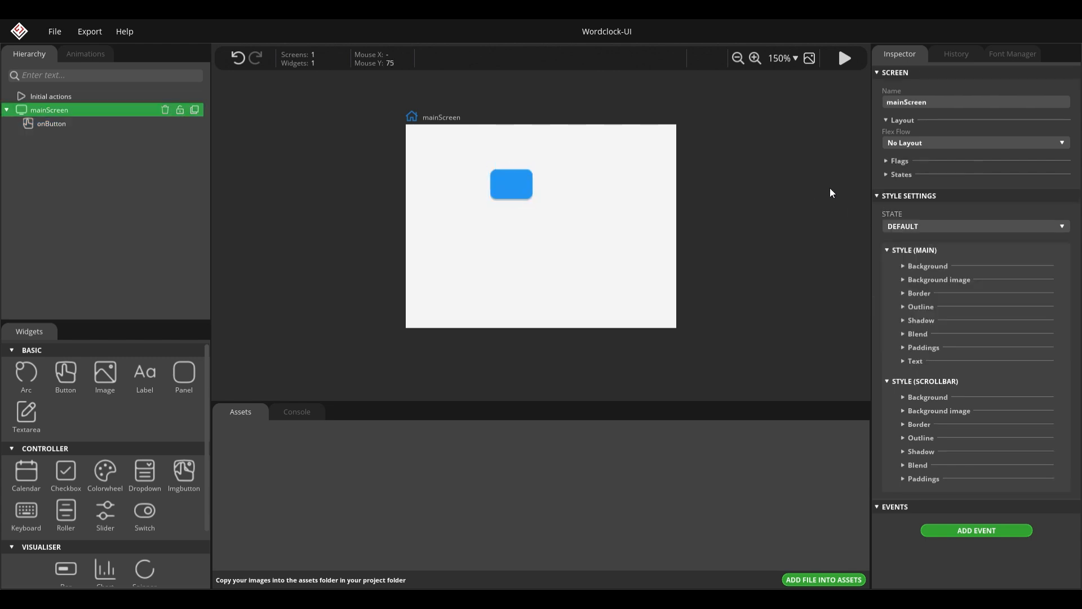
Try switching onButton's X position unit to percent, return it to pixels and reset X to -35 px.
{"action": "left_click", "coordinate": [509, 187]}
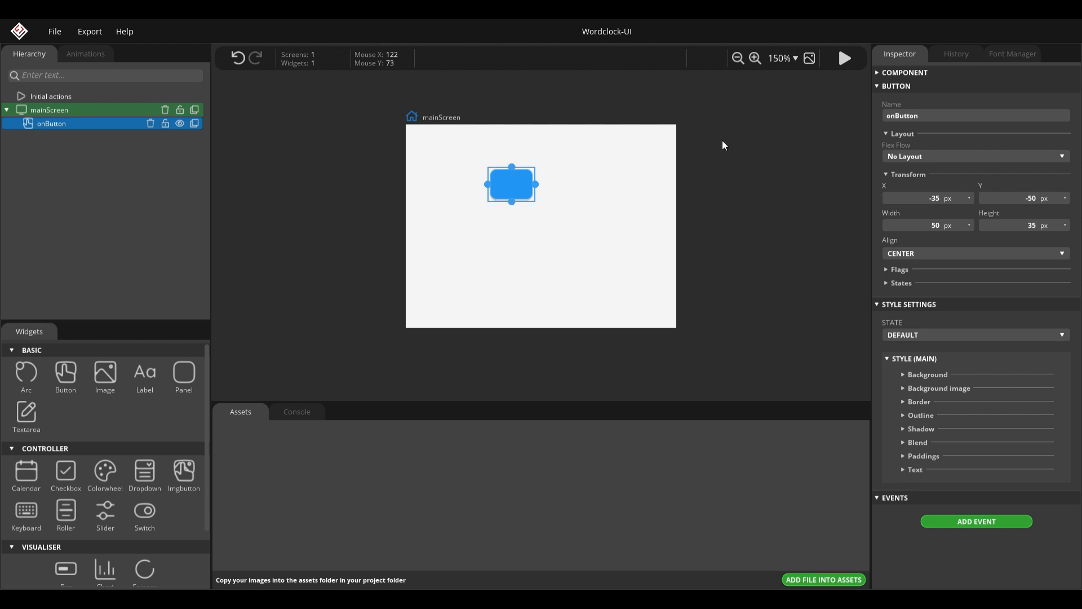
{"action": "left_click", "coordinate": [754, 58]}
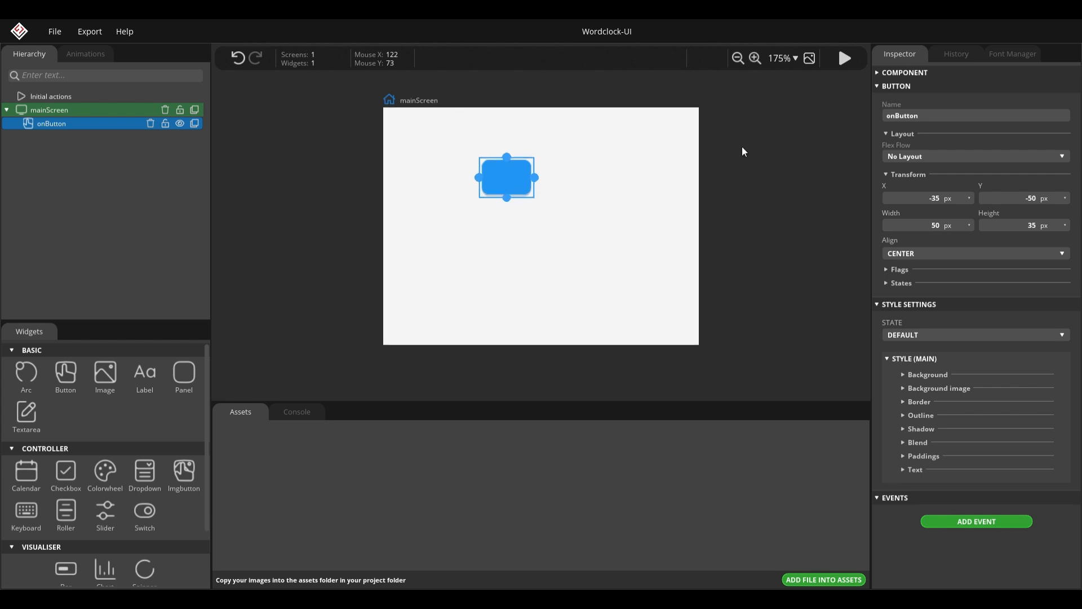
{"action": "left_click", "coordinate": [970, 200]}
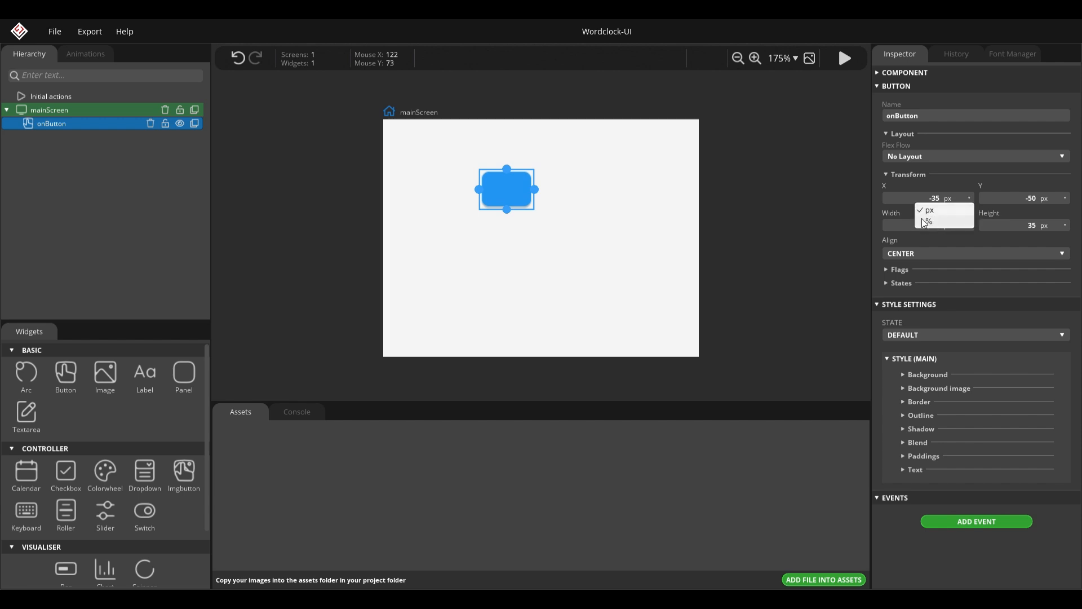
{"action": "left_click", "coordinate": [936, 221]}
{"action": "left_click", "coordinate": [971, 199]}
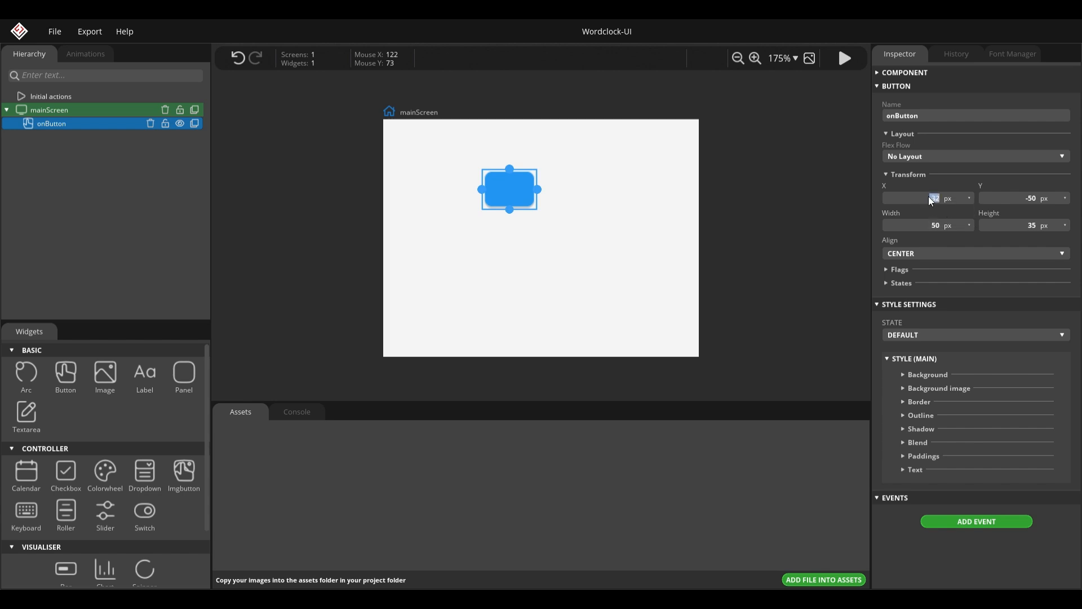
{"action": "type", "text": "35"}
{"action": "left_click", "coordinate": [184, 133]}
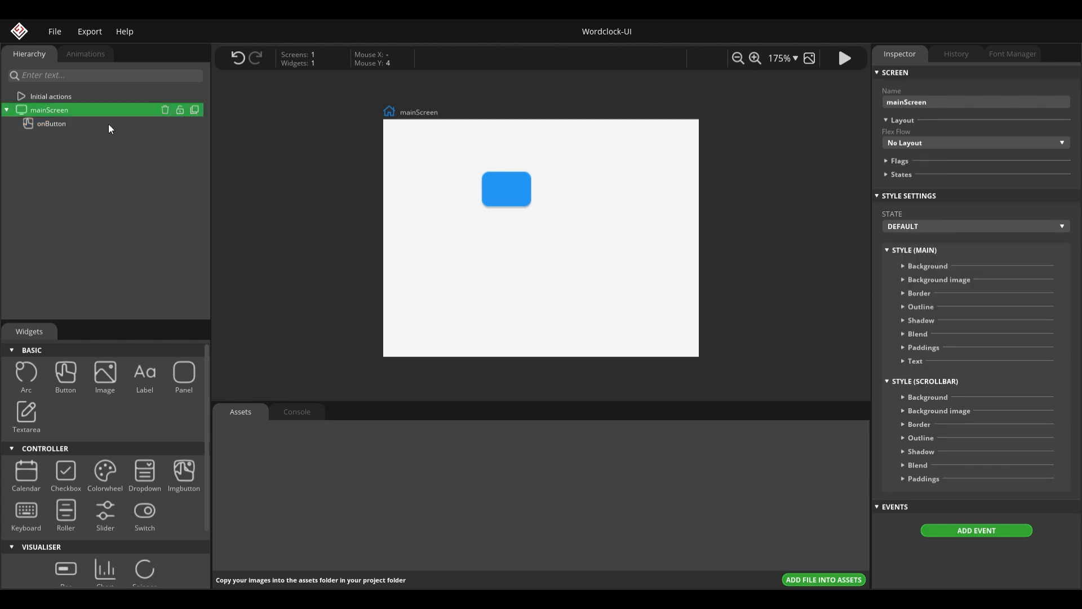
Examine the component and button properties of onButton.
{"action": "left_click", "coordinate": [74, 127]}
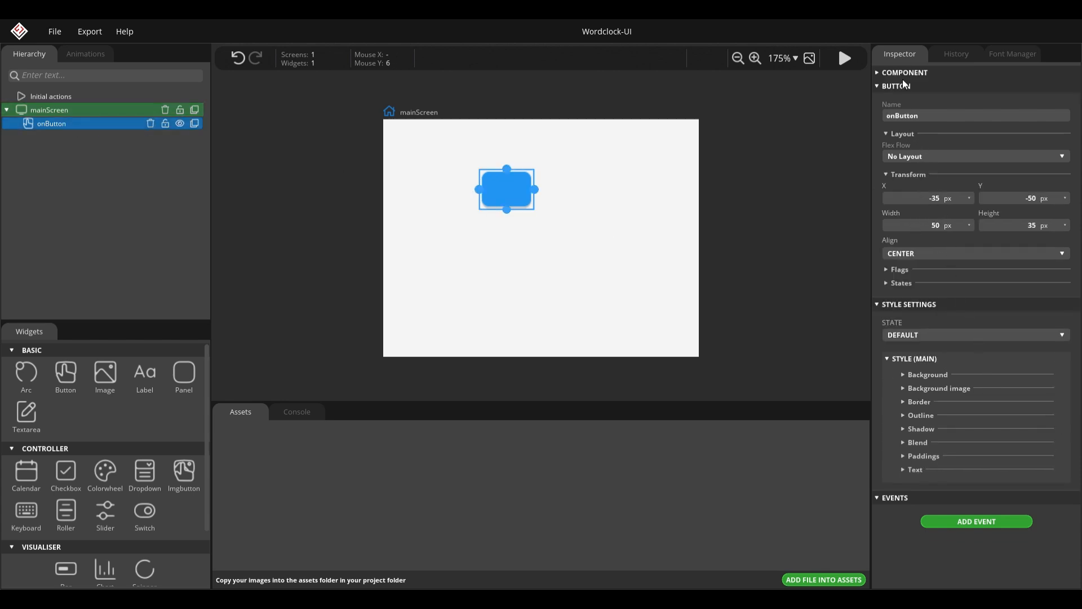
{"action": "left_click", "coordinate": [878, 84]}
{"action": "left_click", "coordinate": [876, 84]}
{"action": "left_click", "coordinate": [879, 73]}
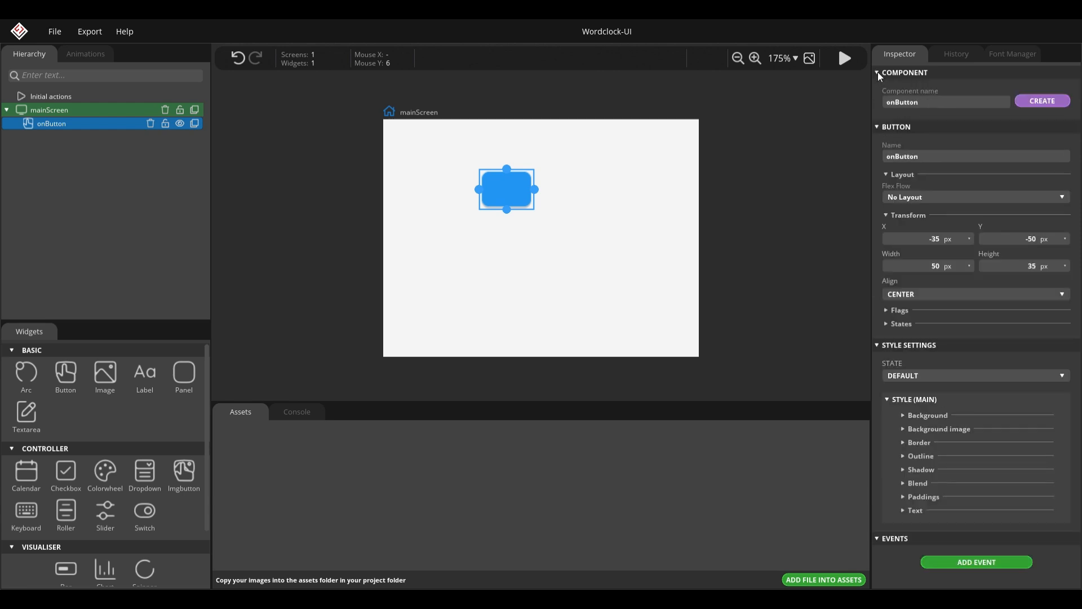
{"action": "left_click", "coordinate": [878, 72]}
{"action": "left_click", "coordinate": [877, 73]}
{"action": "left_click", "coordinate": [877, 73]}
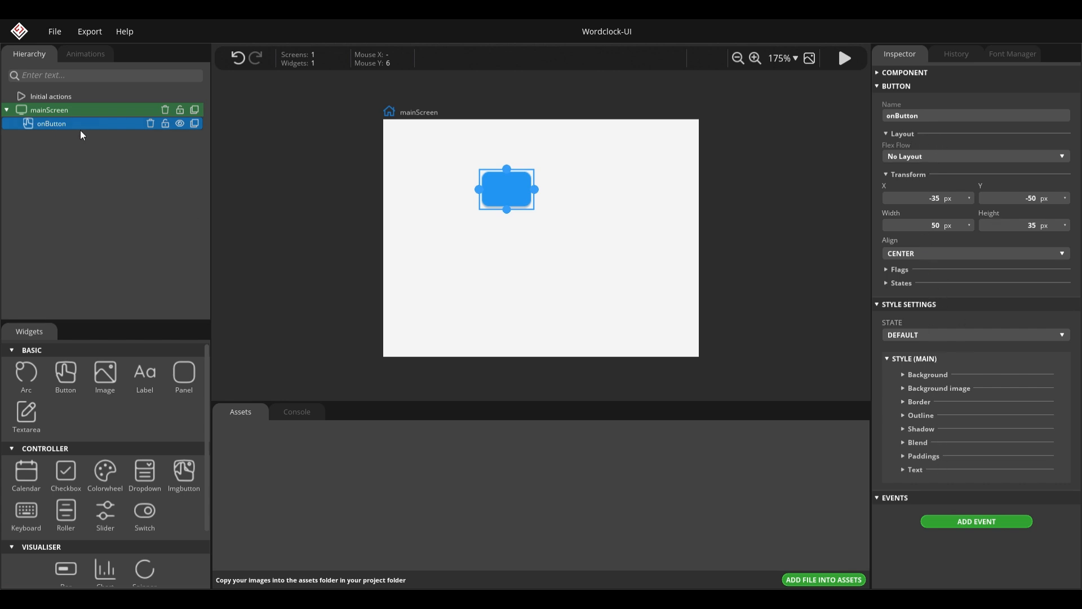
Add a label to the main screen and nest it inside onButton.
{"action": "left_click", "coordinate": [151, 378]}
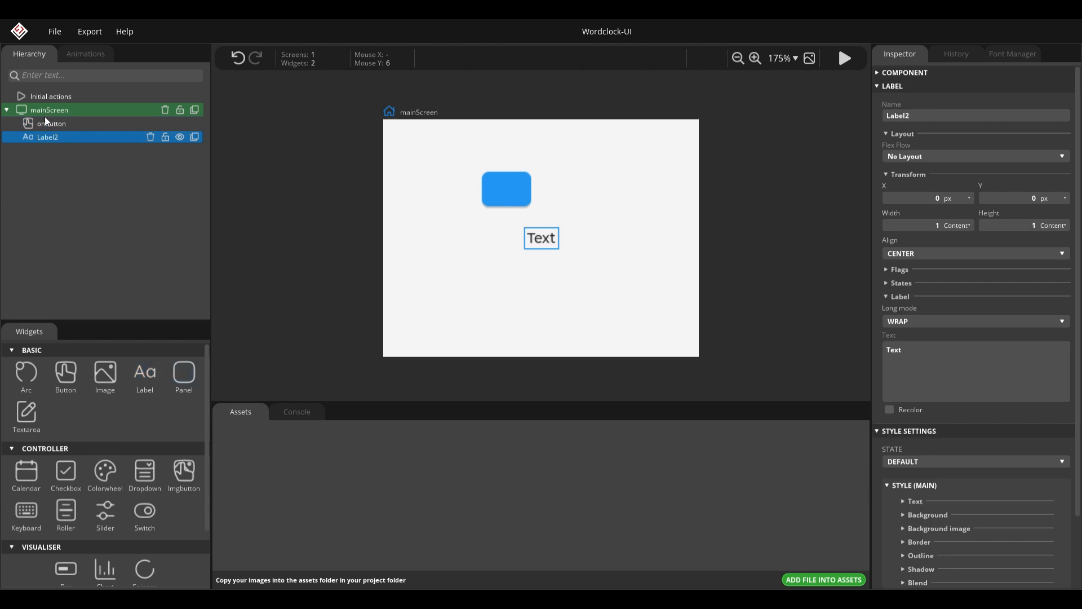
{"action": "left_click", "coordinate": [82, 115]}
{"action": "left_click", "coordinate": [62, 138]}
{"action": "left_click_drag", "start_coordinate": [55, 139], "coordinate": [56, 124]}
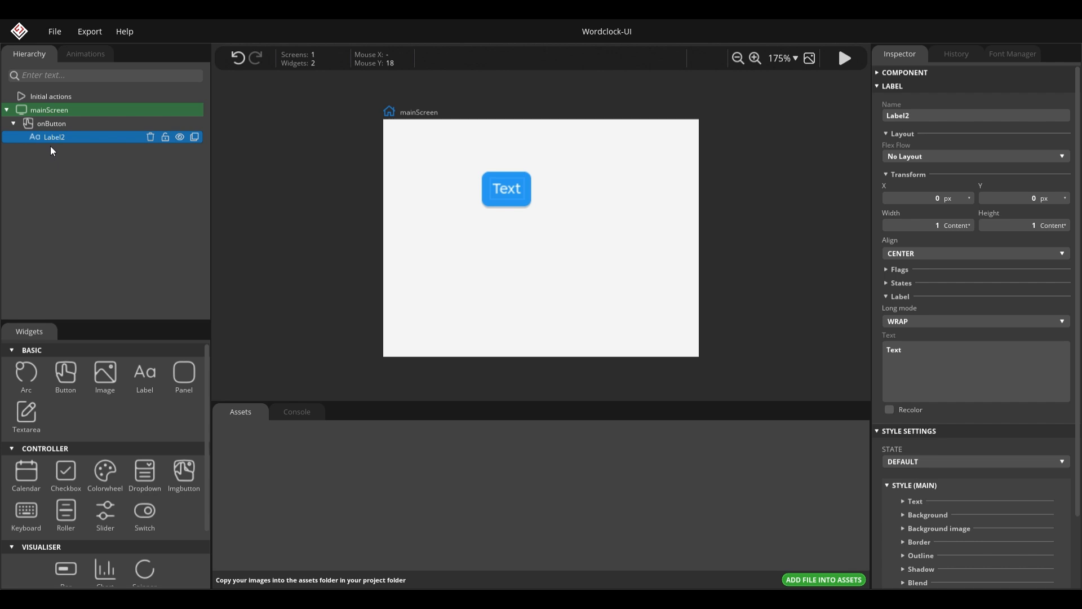
Rename the nested label as onButtonLabel and set its text to ON.
{"action": "left_click", "coordinate": [949, 115]}
{"action": "type", "text": "onButtonL"}
{"action": "key", "text": "Return"}
{"action": "type", "text": "ON"}
{"action": "left_click", "coordinate": [763, 262]}
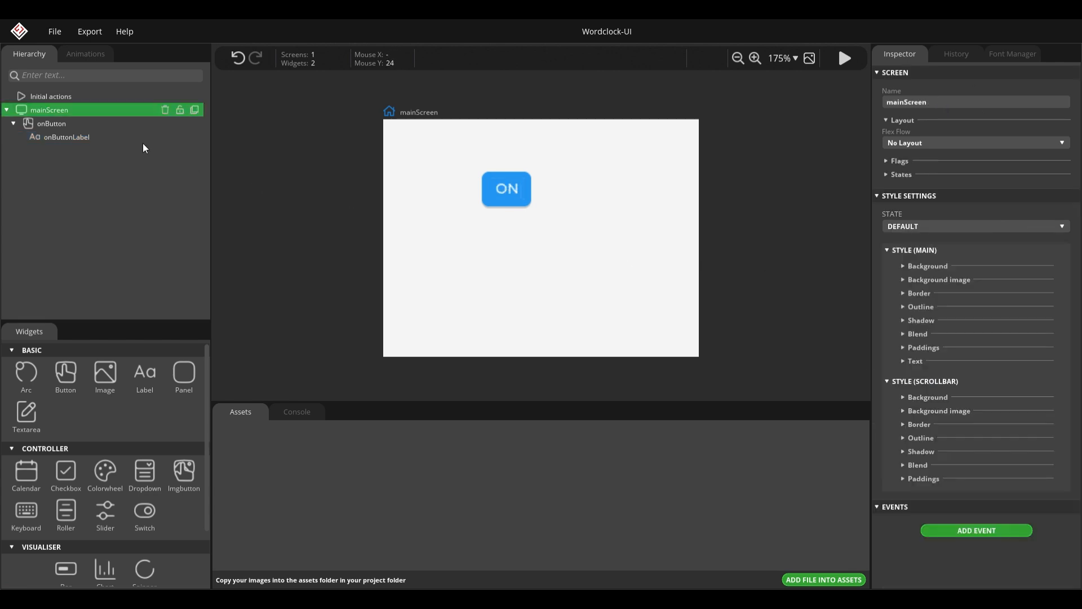
Duplicate onButton together with its label and rename the copied button as offButton.
{"action": "left_click", "coordinate": [54, 125]}
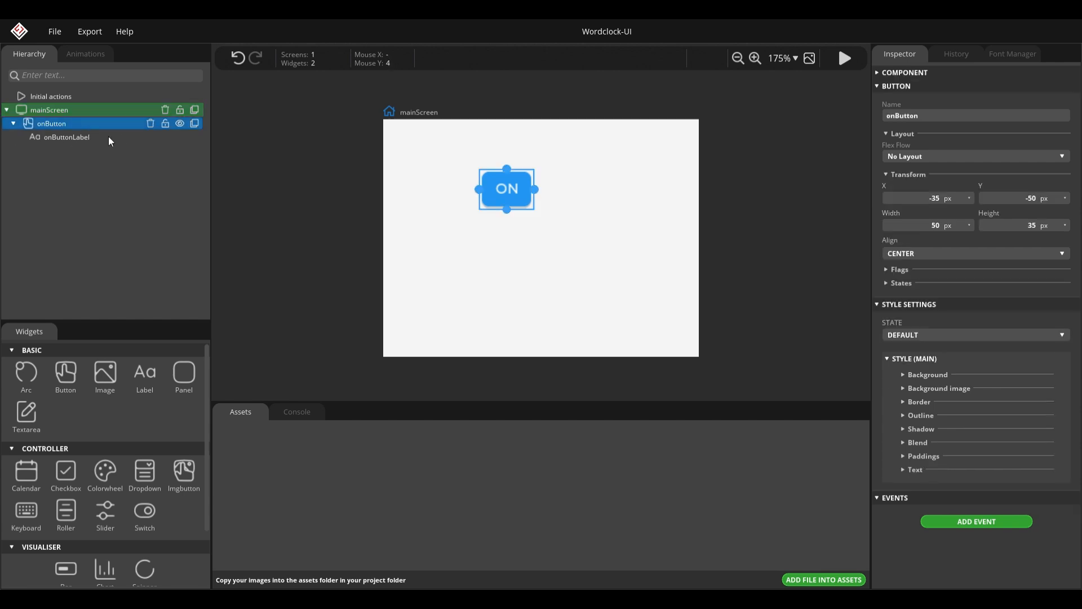
{"action": "left_click", "coordinate": [62, 136]}
{"action": "left_click", "coordinate": [51, 123]}
{"action": "left_click", "coordinate": [13, 124]}
{"action": "left_click", "coordinate": [13, 125]}
{"action": "left_click", "coordinate": [13, 124]}
{"action": "left_click", "coordinate": [195, 123]}
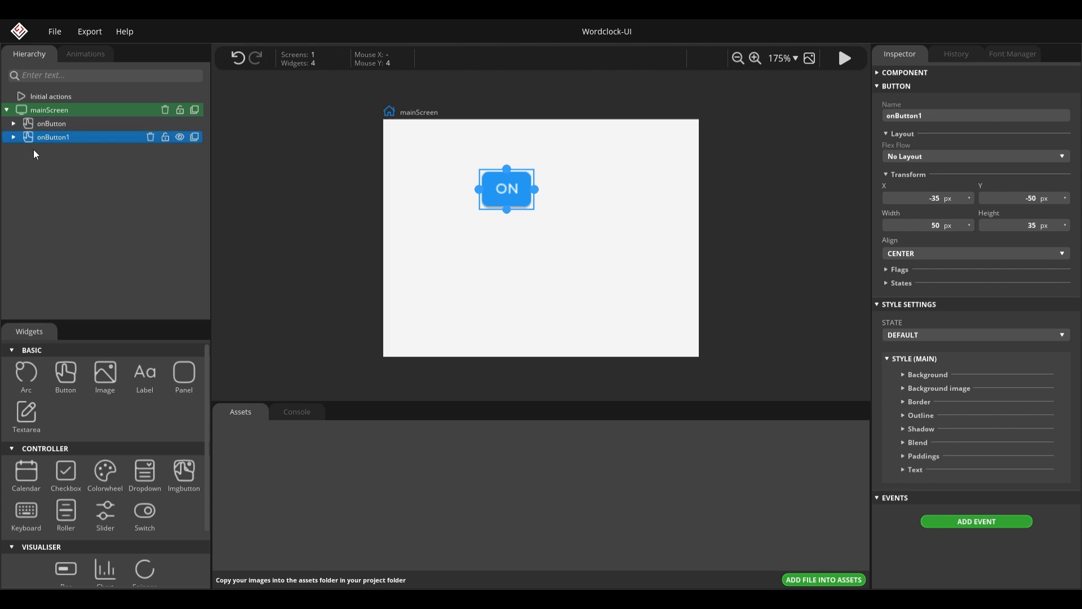
{"action": "left_click", "coordinate": [13, 137]}
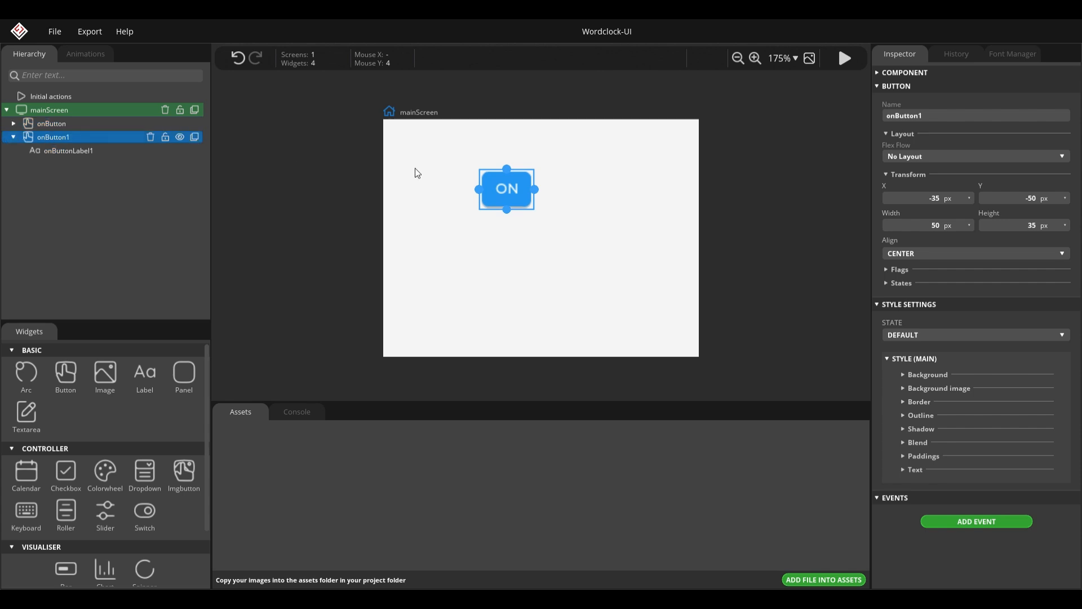
{"action": "double_click", "coordinate": [966, 117]}
{"action": "type", "text": "offButton"}
Rename the label inside offButton as offButtonLabel and set its text to OFF.
{"action": "left_click", "coordinate": [68, 149]}
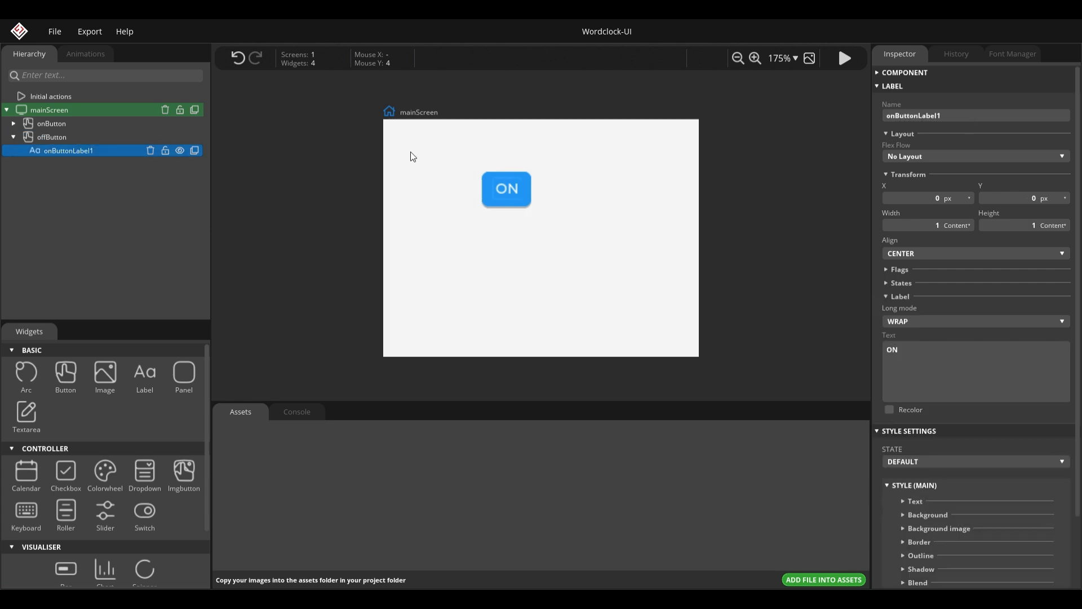
{"action": "double_click", "coordinate": [949, 118]}
{"action": "type", "text": "offBut"}
{"action": "type", "text": "tonLabel"}
{"action": "type", "text": "OFF"}
{"action": "key", "text": "Return"}
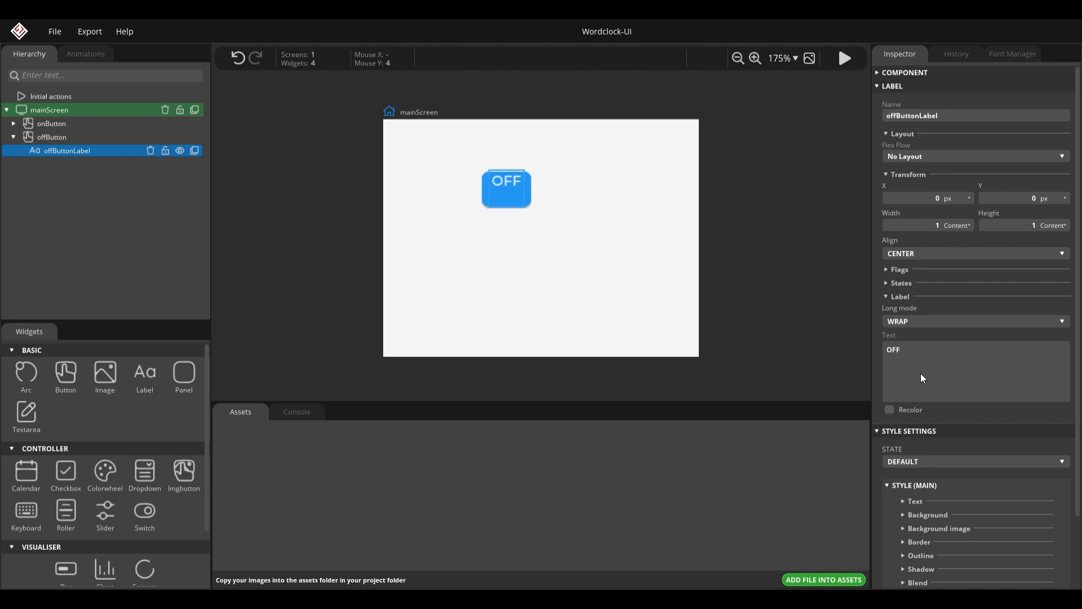
{"action": "key", "text": "BackSpace"}
Place offButton beside onButton by setting its X position to 25 px.
{"action": "left_click", "coordinate": [60, 139]}
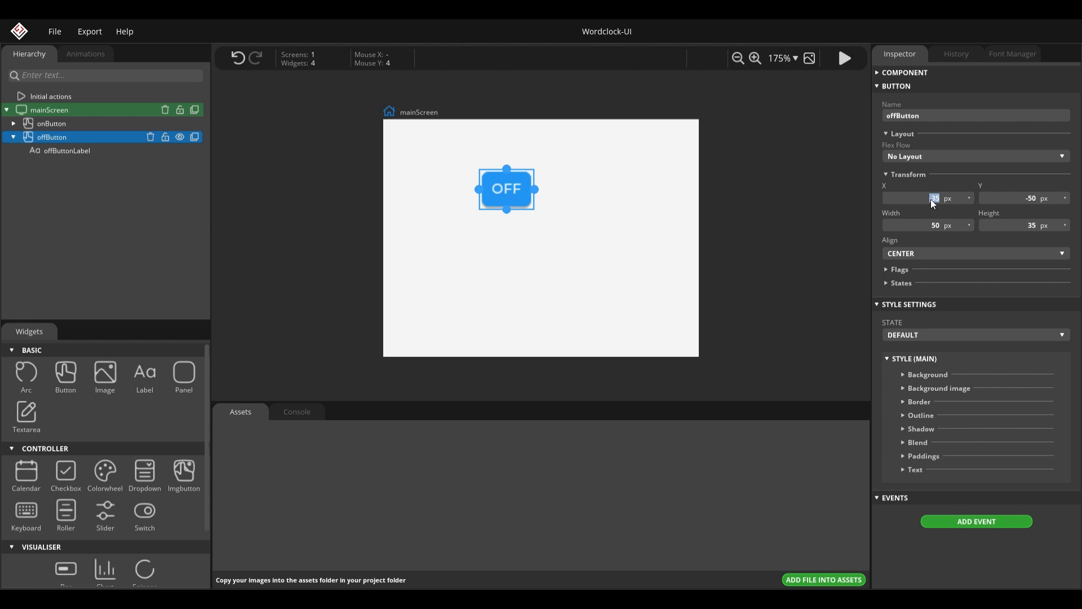
{"action": "type", "text": "35"}
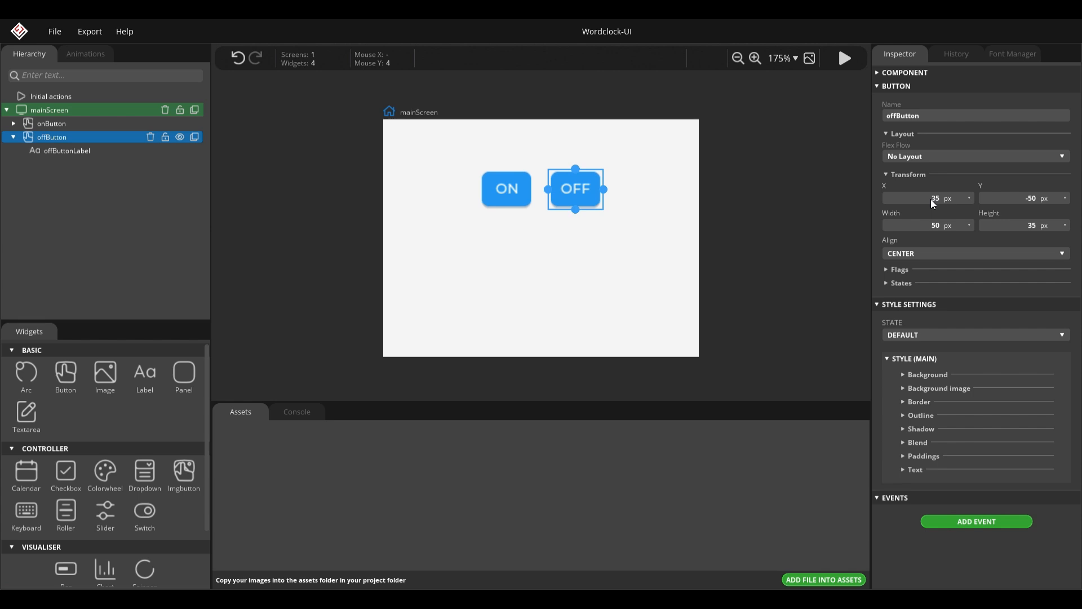
{"action": "key", "text": "BackSpace"}
{"action": "key", "text": "BackSpace"}
{"action": "type", "text": "25"}
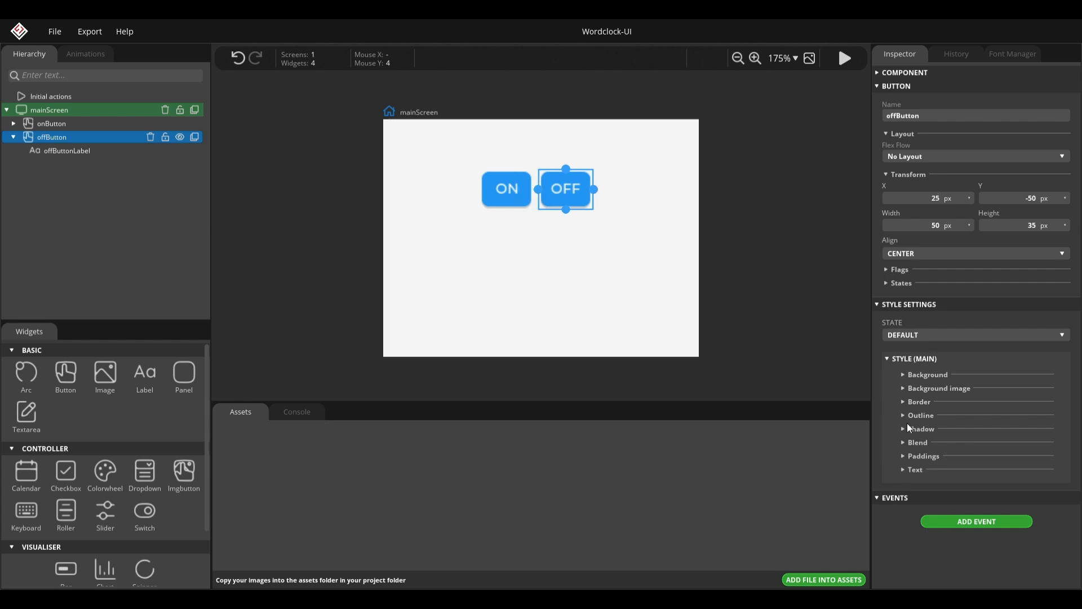
{"action": "left_click", "coordinate": [742, 209]}
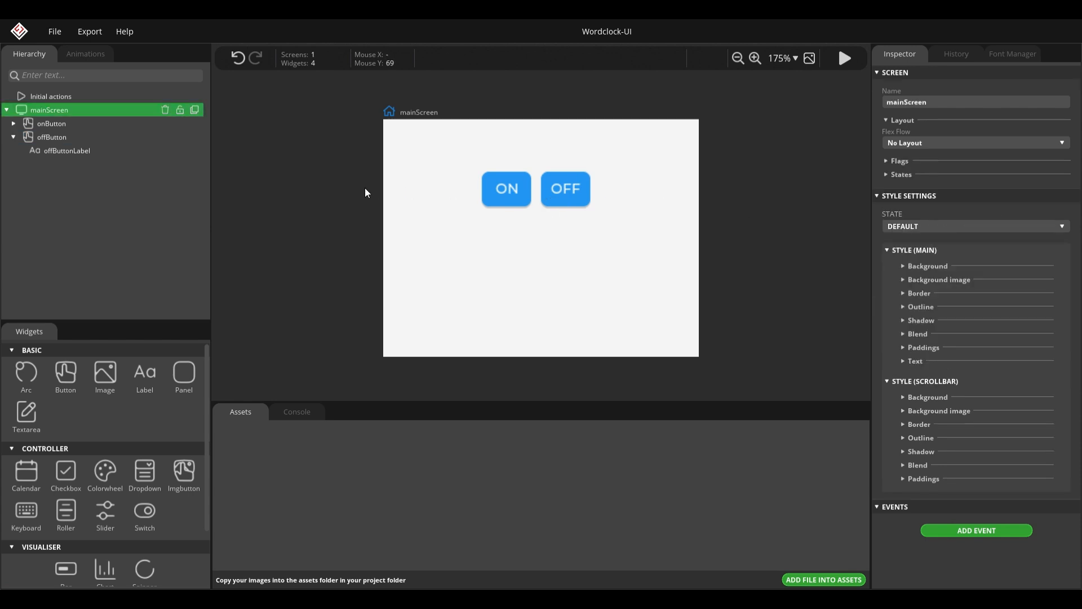
Duplicate offButton together with its label and rename the copied button as settingsButton.
{"action": "left_click", "coordinate": [49, 137]}
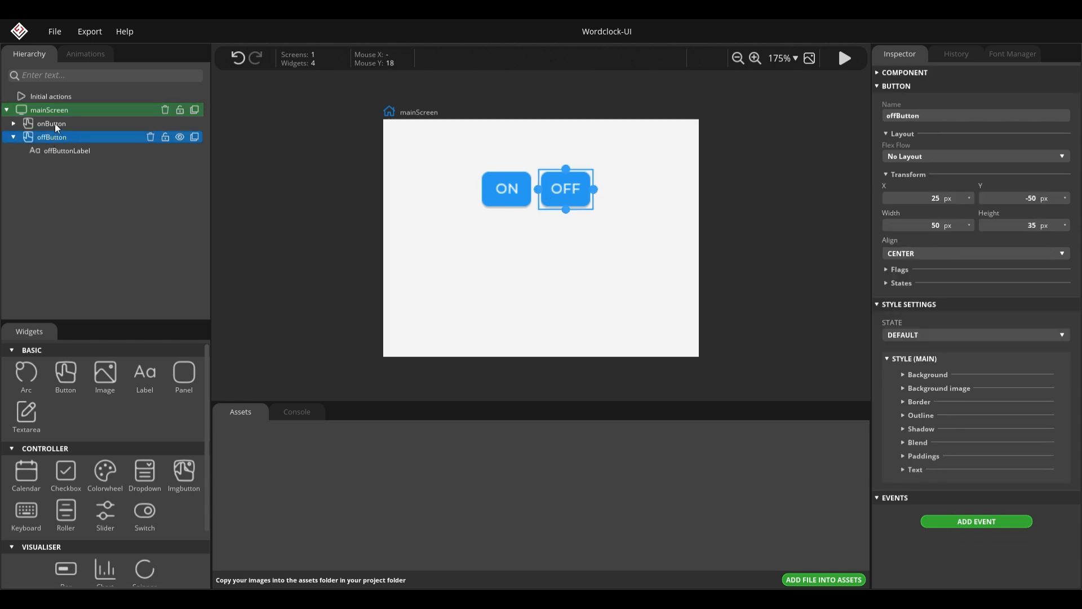
{"action": "left_click", "coordinate": [55, 124]}
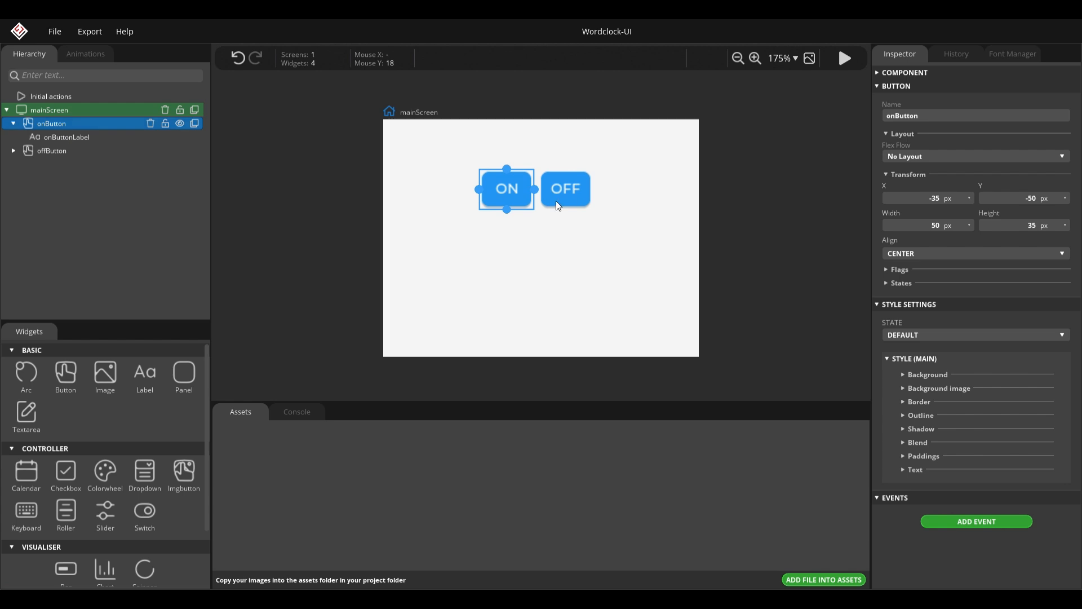
{"action": "left_click", "coordinate": [790, 209]}
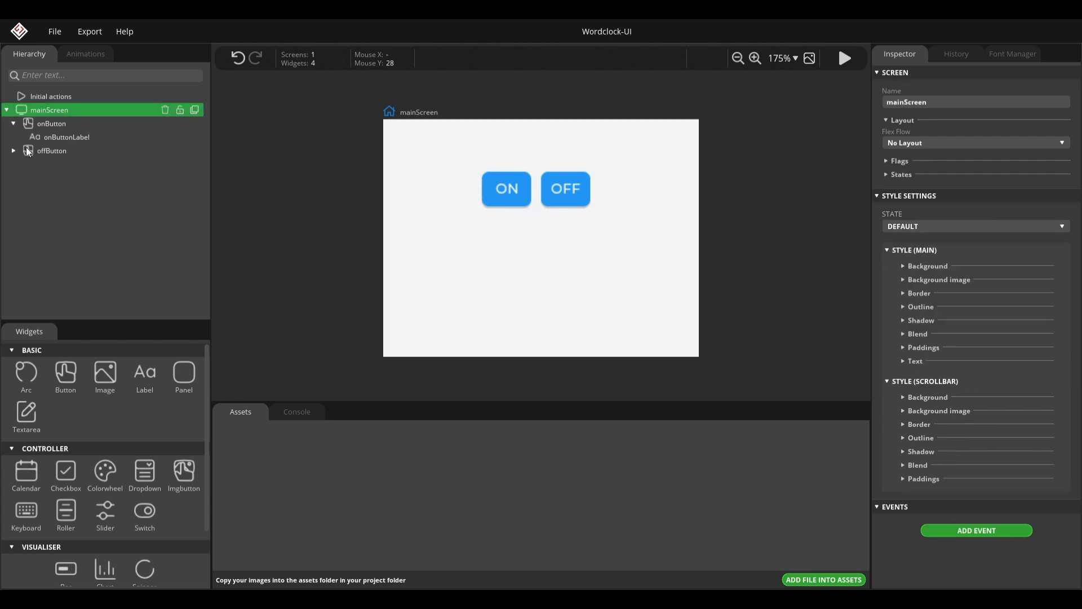
{"action": "left_click", "coordinate": [14, 123]}
{"action": "left_click", "coordinate": [53, 139]}
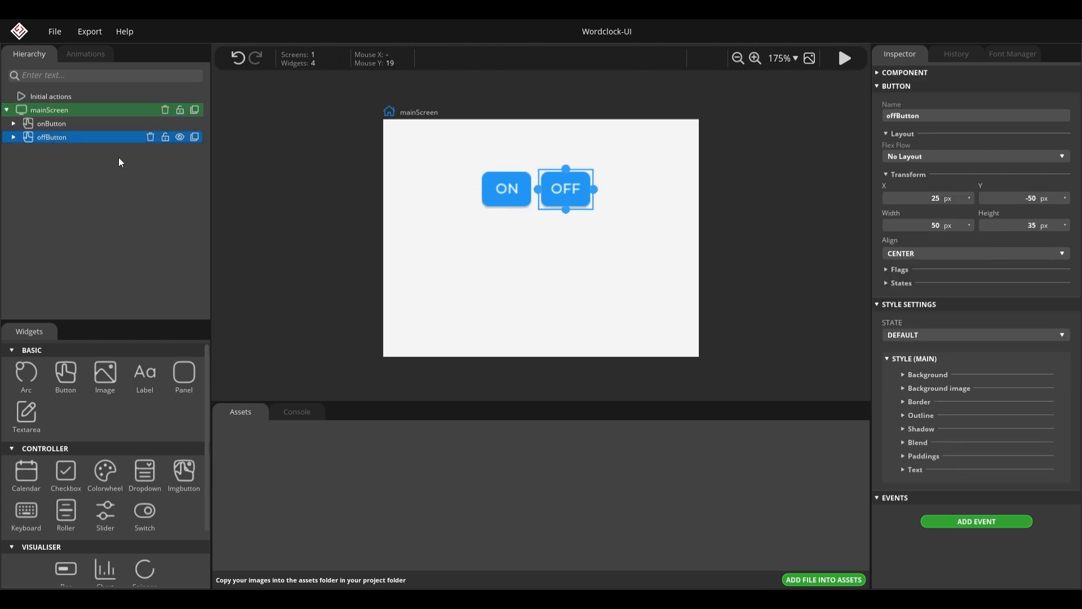
{"action": "key", "text": "ctrl+d"}
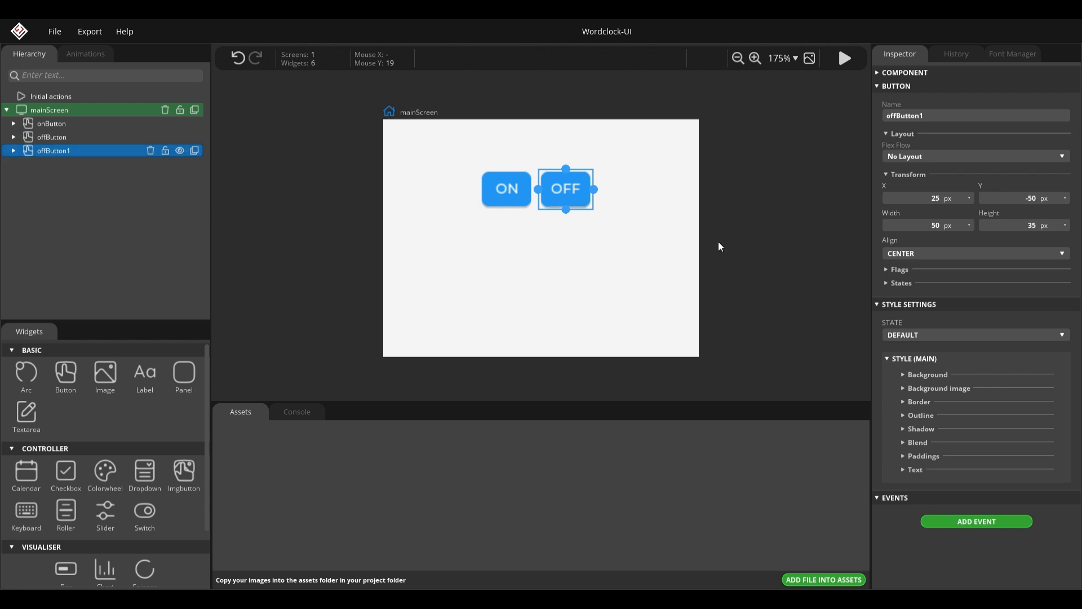
{"action": "double_click", "coordinate": [939, 119]}
{"action": "type", "text": "settings"}
{"action": "key", "text": "Return"}
Rename the label inside settingsButton as settingsButtonLabel.
{"action": "left_click", "coordinate": [13, 150]}
{"action": "left_click", "coordinate": [57, 165]}
{"action": "double_click", "coordinate": [925, 116]}
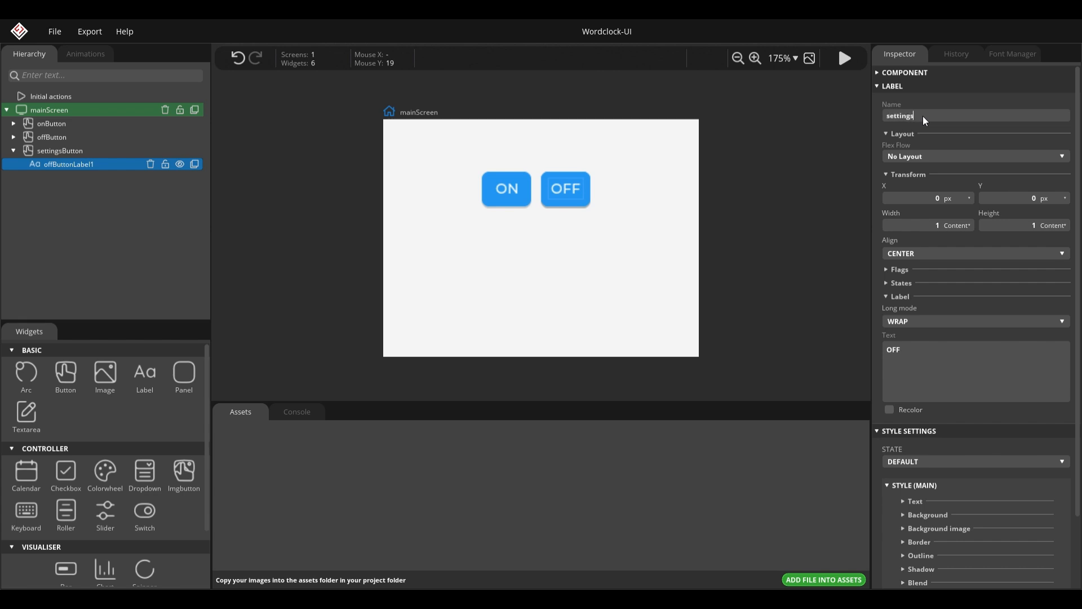
{"action": "type", "text": "settingsButtonLabel"}
{"action": "key", "text": "Return"}
Move settingsButton below the ON and OFF buttons to X 0 px and Y -5 px, and set its width to 115 px.
{"action": "left_click", "coordinate": [89, 151]}
{"action": "left_click_drag", "start_coordinate": [568, 195], "coordinate": [538, 238]}
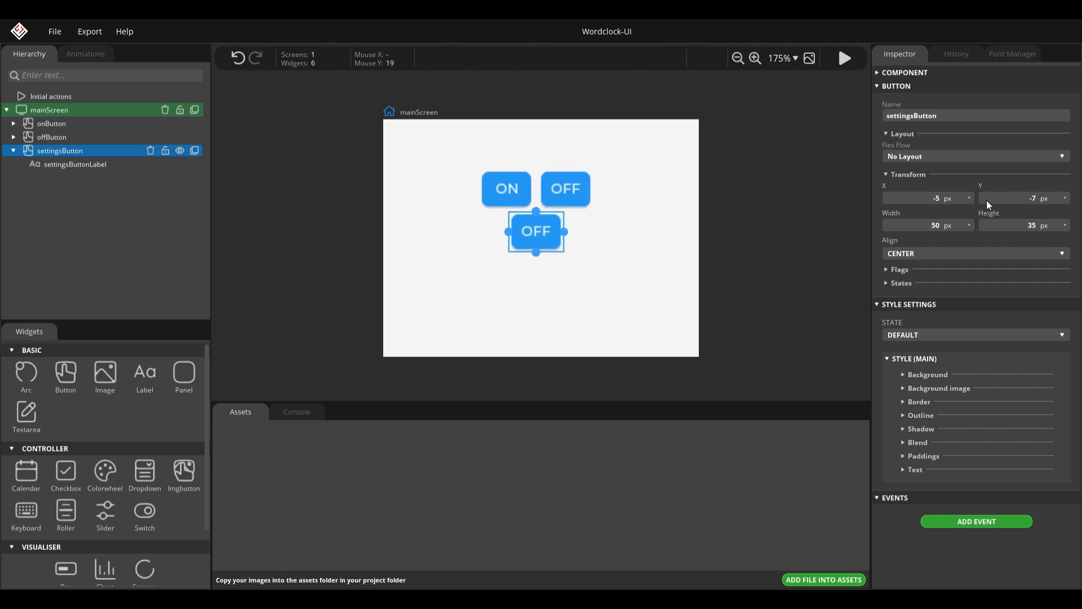
{"action": "type", "text": "0"}
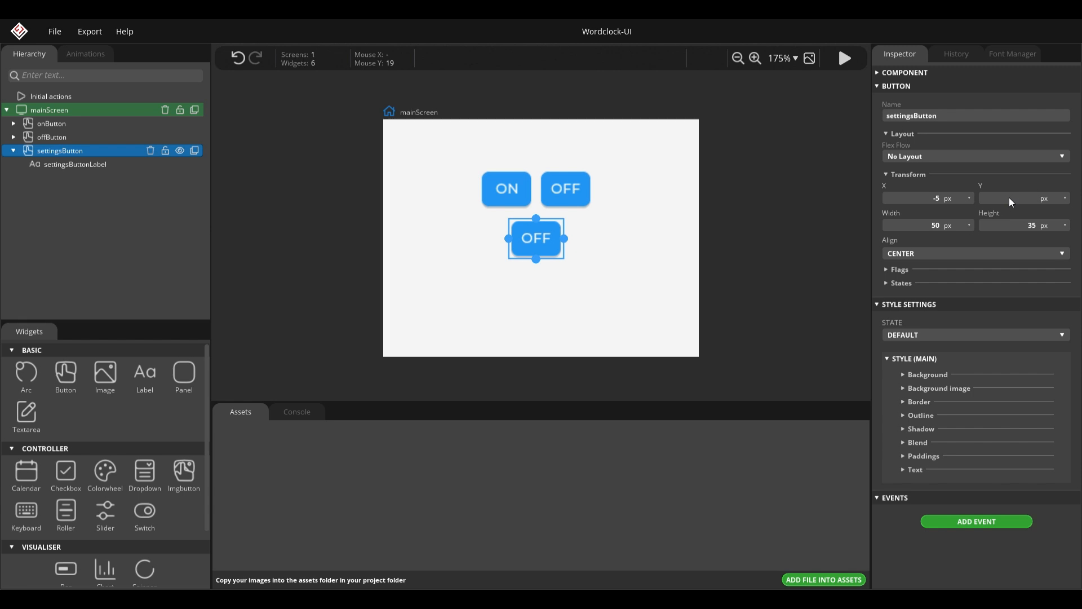
{"action": "type", "text": "-5"}
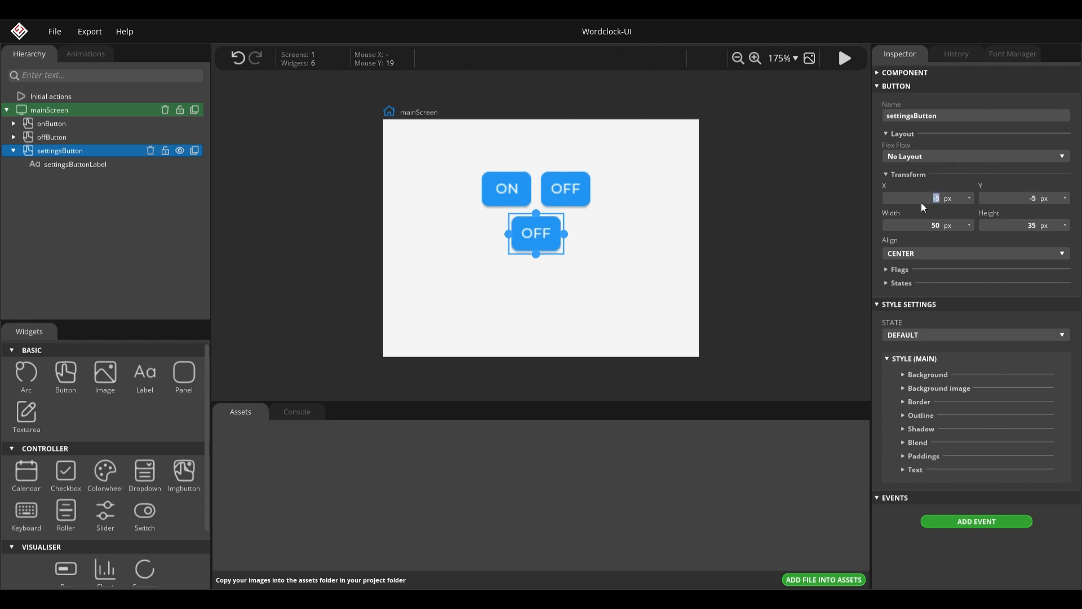
{"action": "type", "text": "0"}
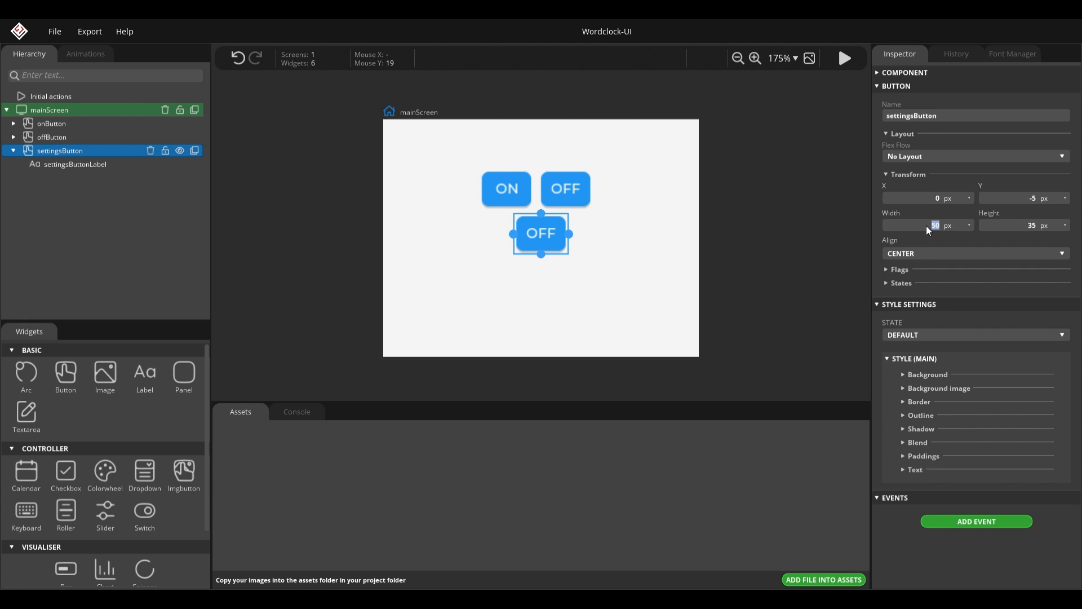
{"action": "type", "text": "115"}
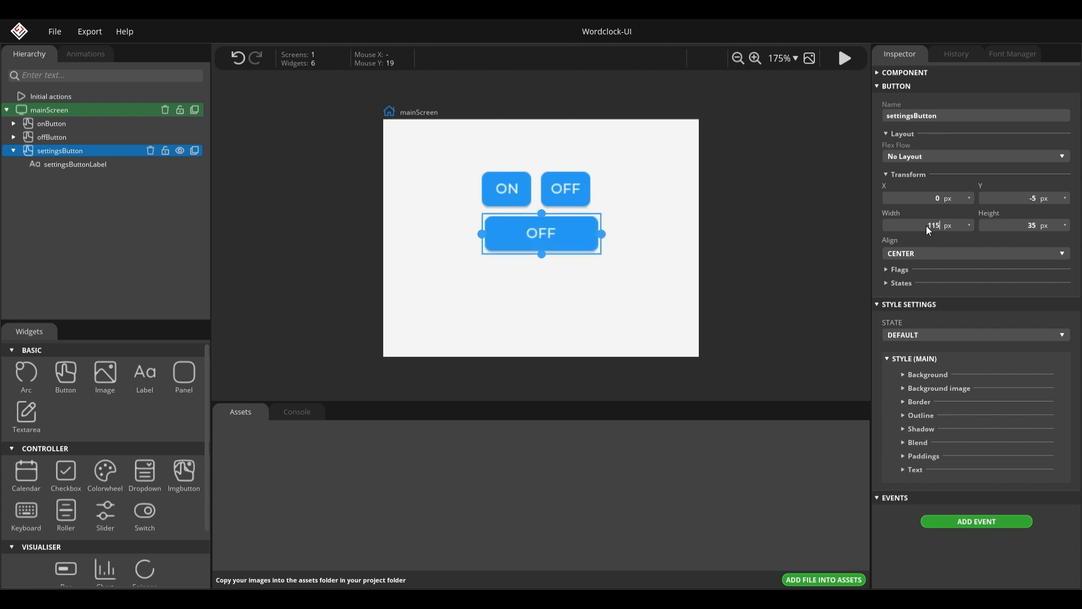
Change the text of settingsButtonLabel to "Settings".
{"action": "left_click", "coordinate": [497, 193]}
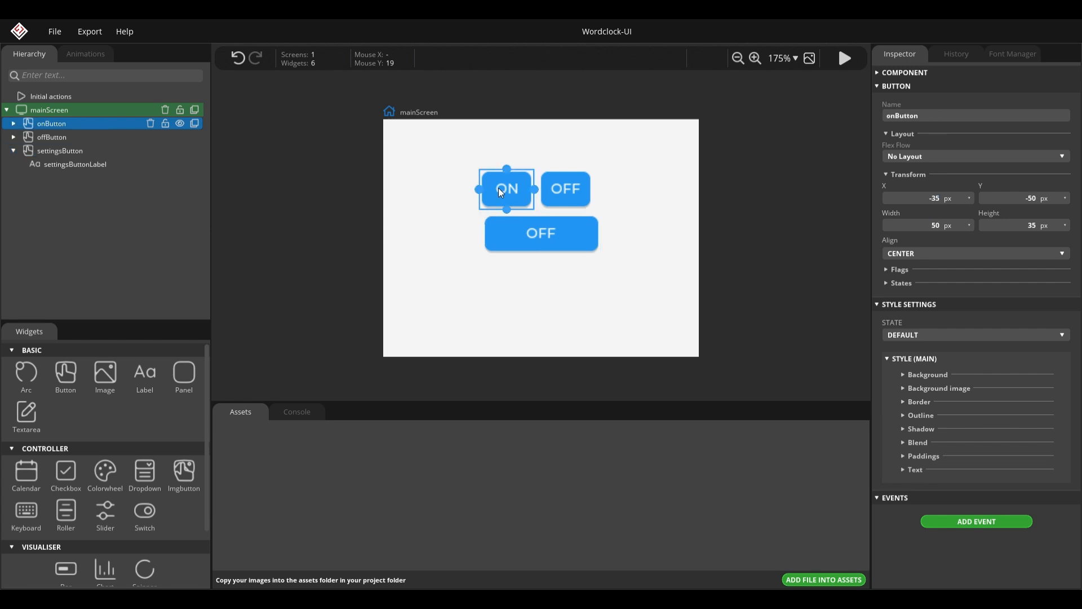
{"action": "left_click", "coordinate": [580, 188]}
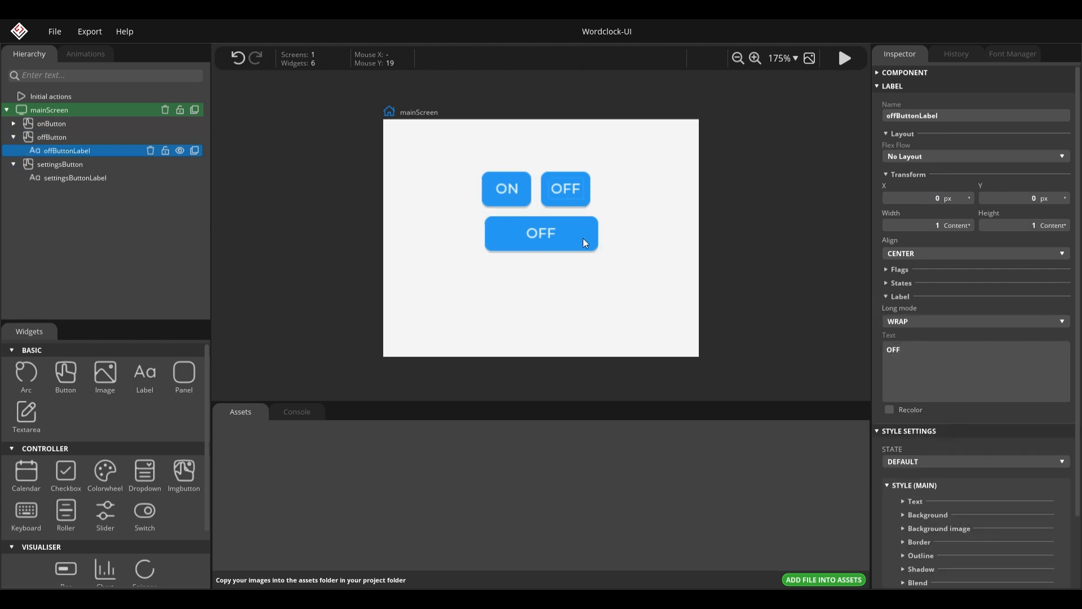
{"action": "left_click", "coordinate": [579, 245]}
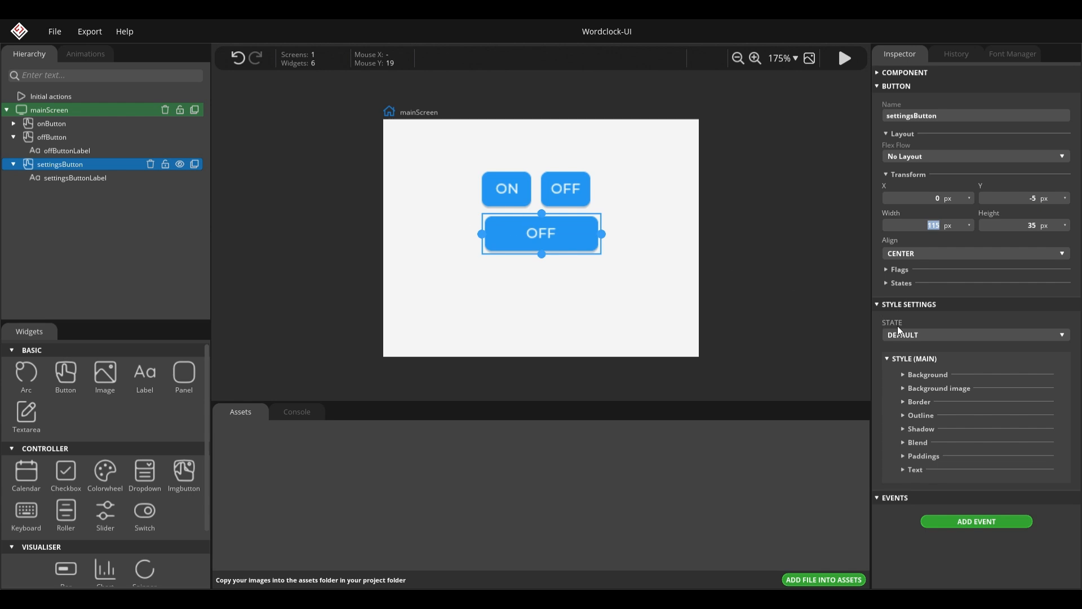
{"action": "left_click", "coordinate": [86, 177]}
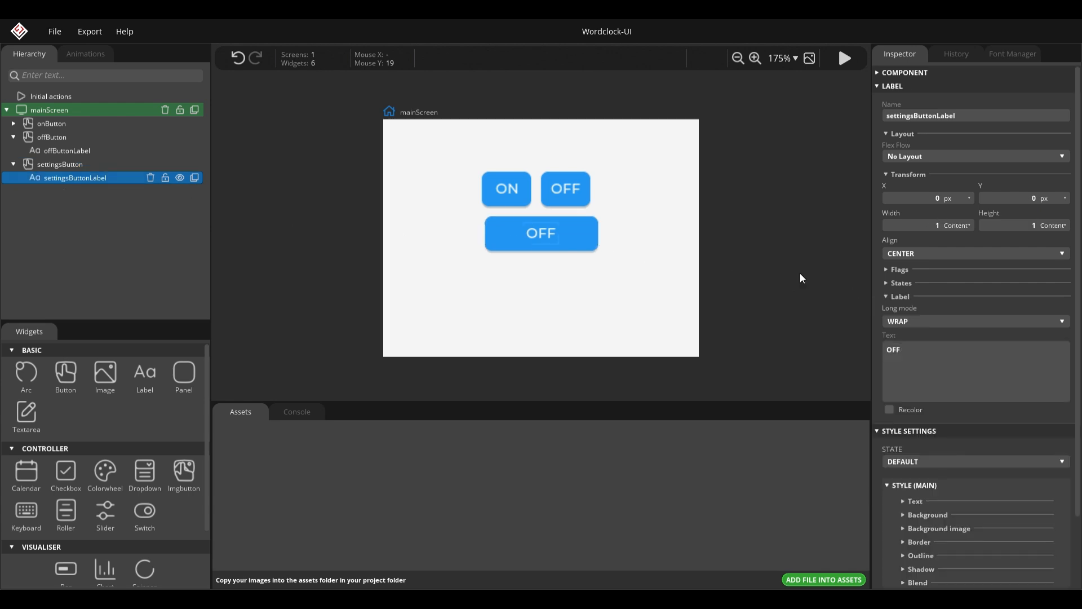
{"action": "double_click", "coordinate": [986, 367]}
{"action": "type", "text": "Settings"}
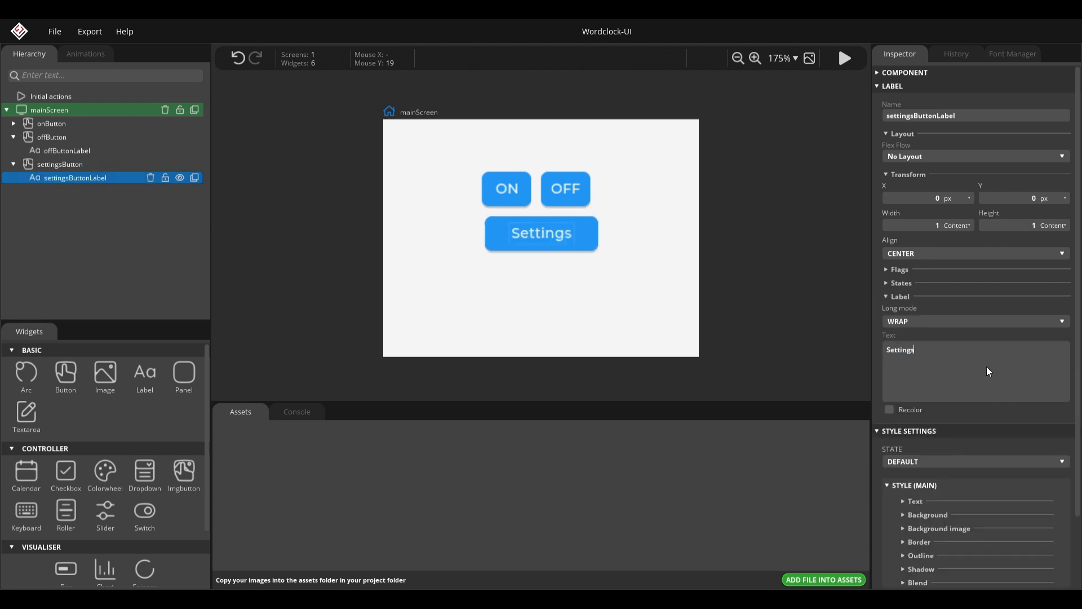
Duplicate settingsButton together with its label and place the copy below it at Y 35 px.
{"action": "left_click", "coordinate": [95, 167]}
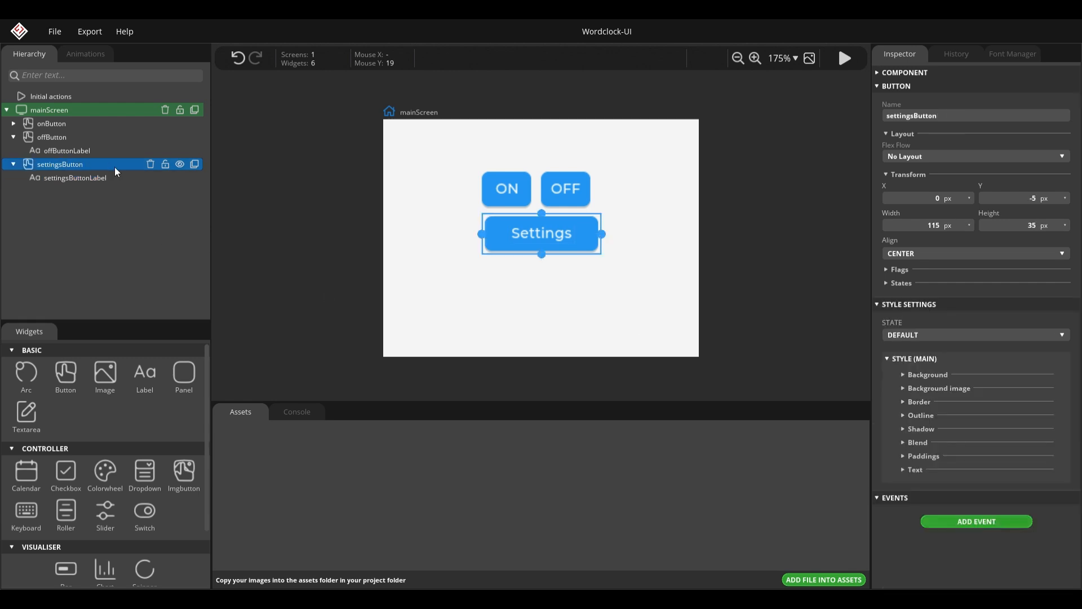
{"action": "left_click", "coordinate": [195, 164]}
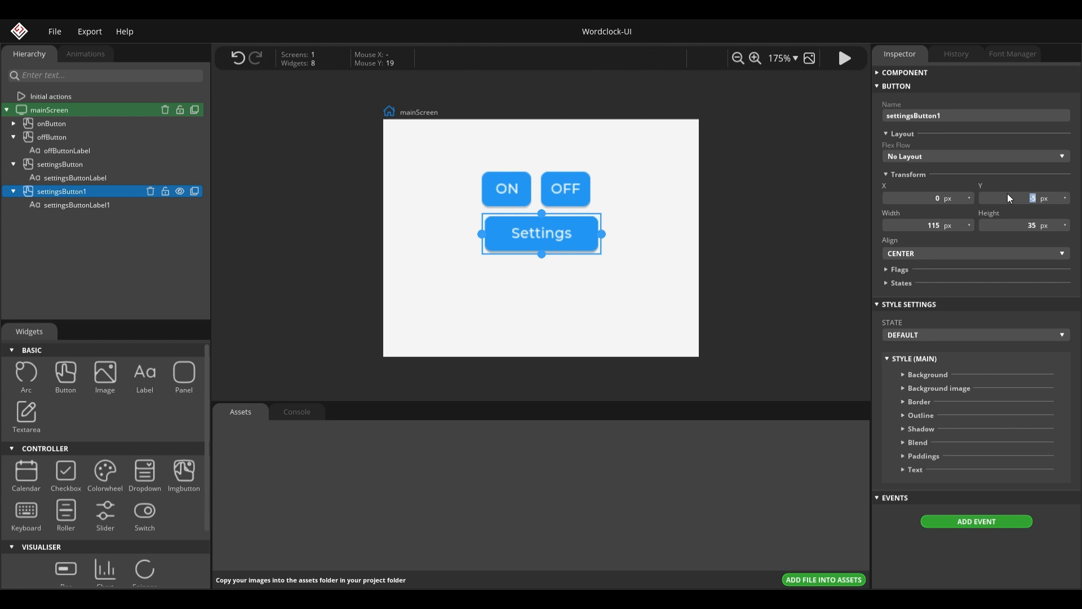
{"action": "type", "text": "35"}
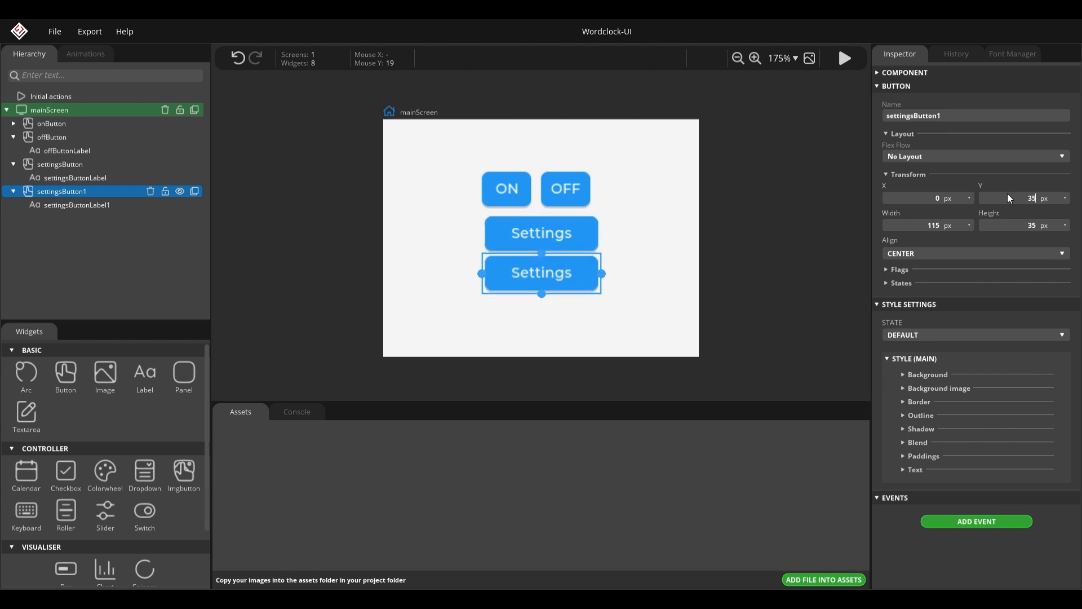
Rename the copied settings button as optionsButton.
{"action": "left_click", "coordinate": [100, 205]}
{"action": "left_click", "coordinate": [88, 189]}
{"action": "double_click", "coordinate": [985, 119]}
{"action": "type", "text": "optionsButton"}
Rename the label inside optionsButton as optionsButtonLabel and set its text to "Options".
{"action": "left_click", "coordinate": [85, 205]}
{"action": "double_click", "coordinate": [960, 115]}
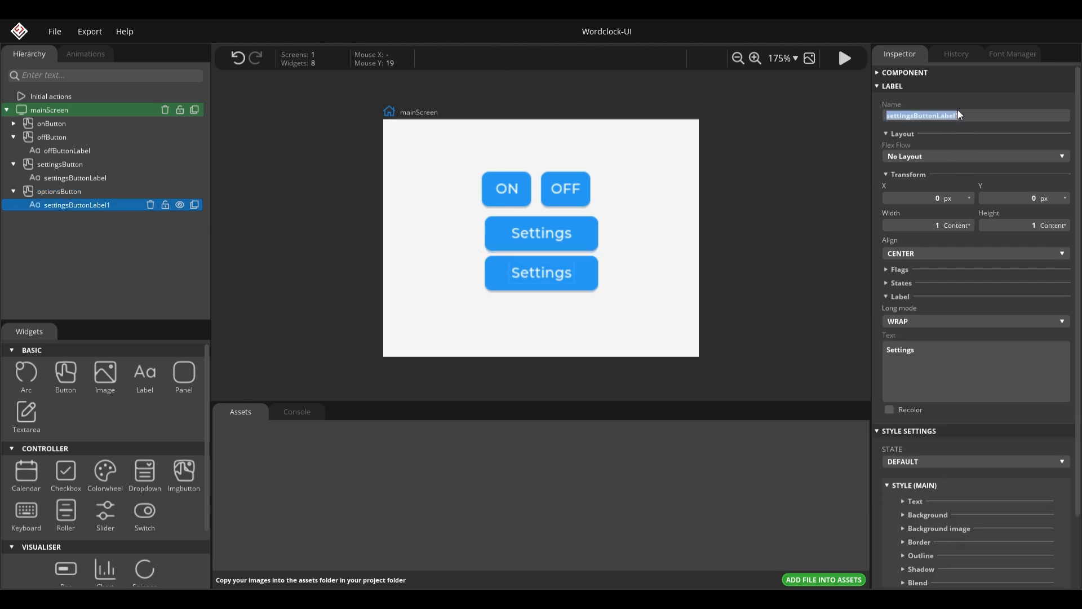
{"action": "type", "text": "optionsButtonS"}
{"action": "key", "text": "BackSpace"}
{"action": "type", "text": "Label"}
{"action": "key", "text": "Return"}
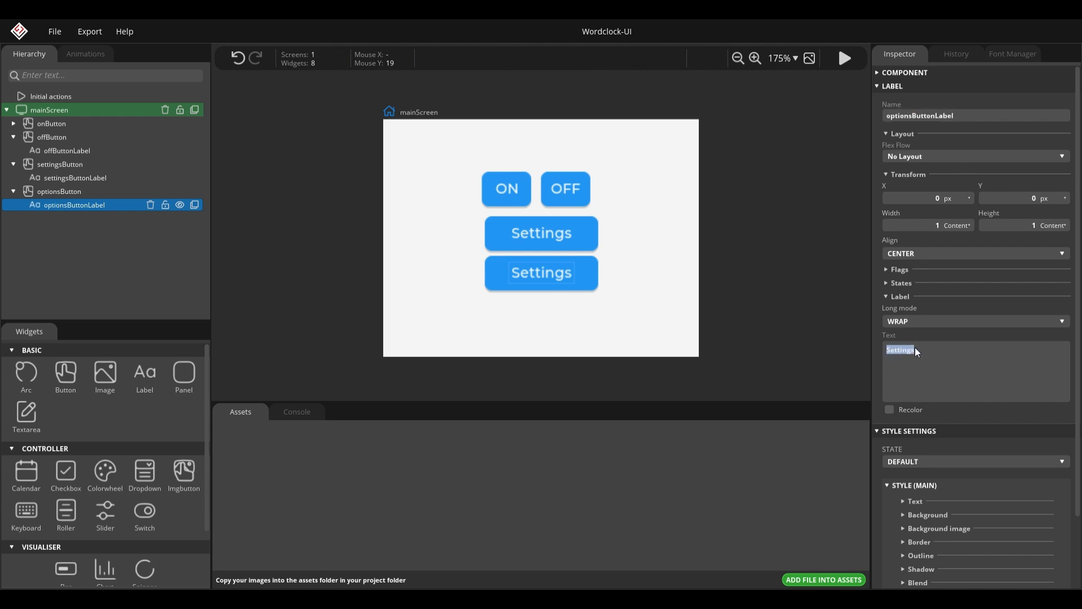
{"action": "type", "text": "Options"}
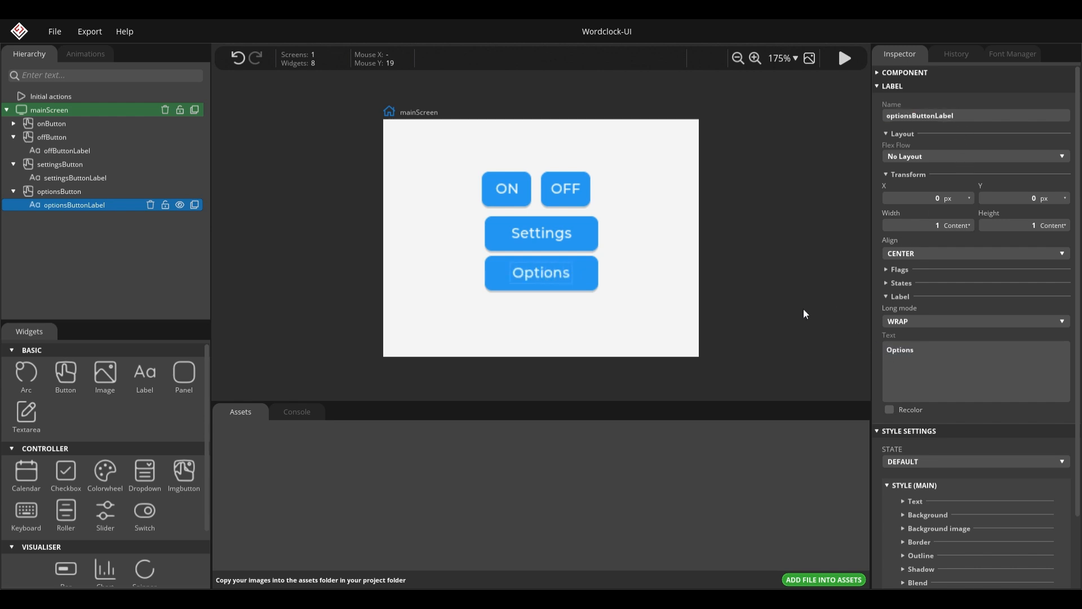
{"action": "left_click", "coordinate": [758, 269]}
Reposition onButton above the Settings button at X -30 px and Y -45 px.
{"action": "left_click", "coordinate": [72, 167]}
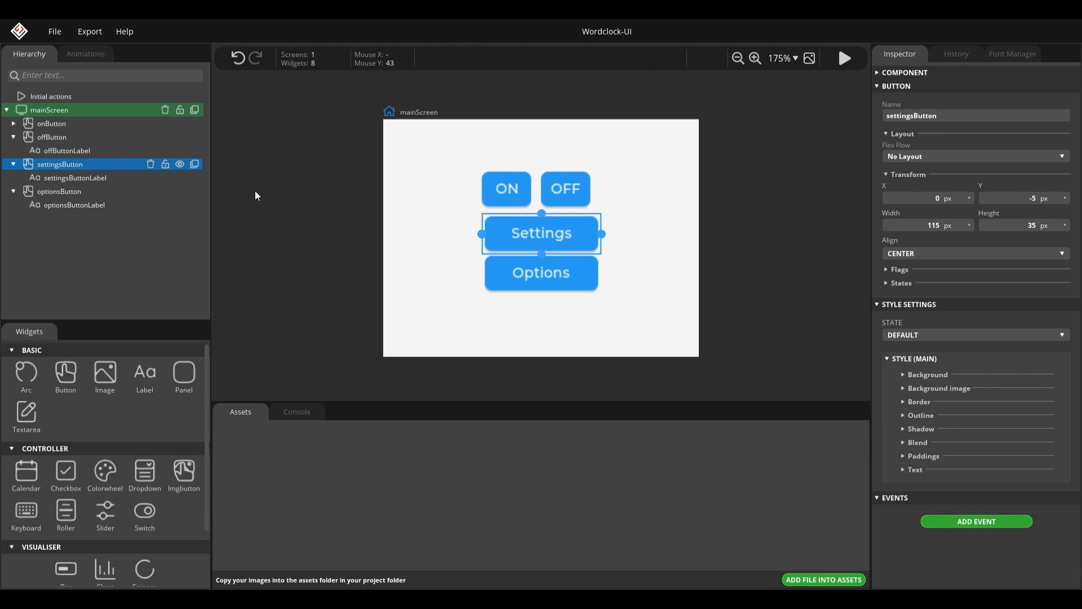
{"action": "left_click", "coordinate": [109, 192]}
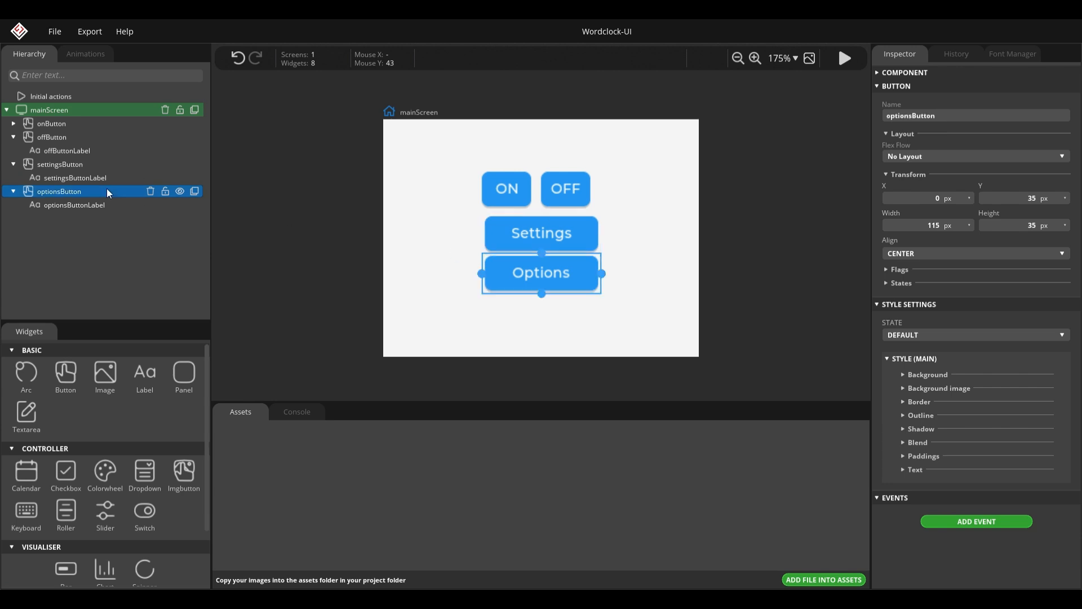
{"action": "left_click", "coordinate": [91, 163]}
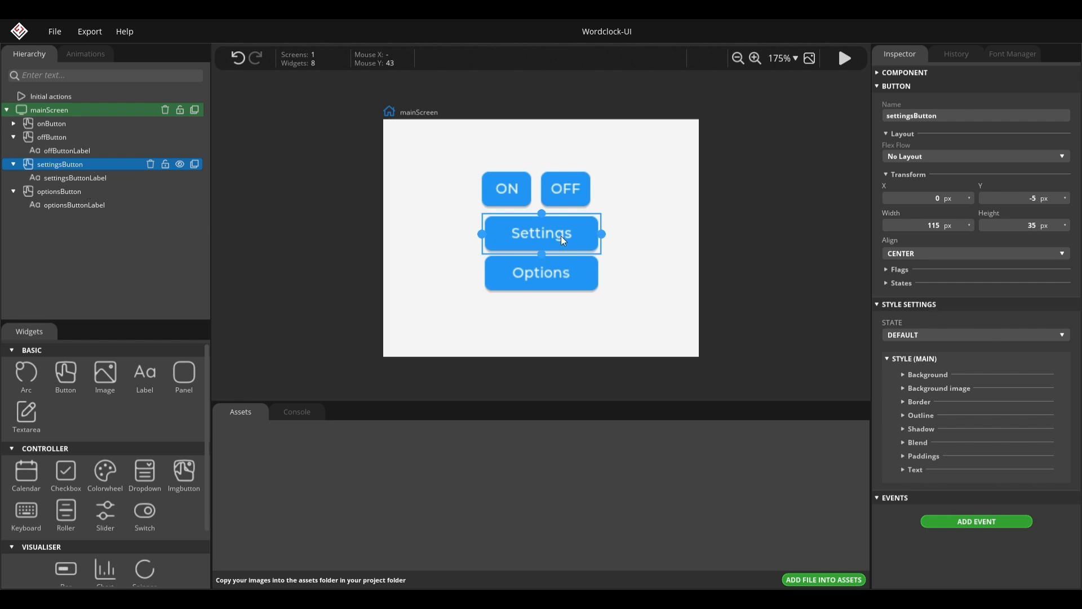
{"action": "left_click", "coordinate": [51, 124]}
{"action": "left_click", "coordinate": [43, 126]}
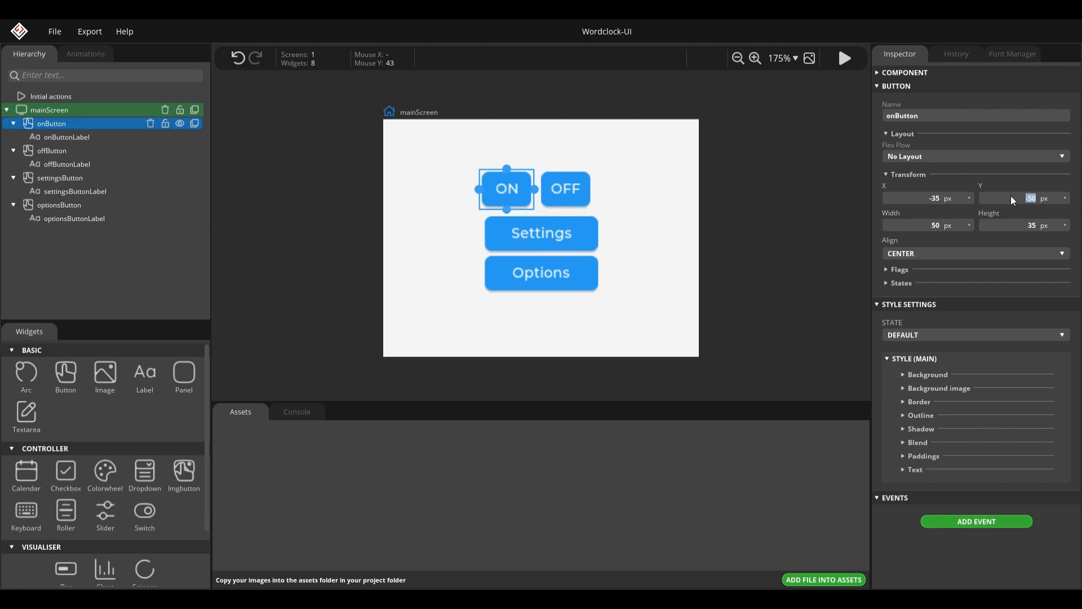
{"action": "type", "text": "-45"}
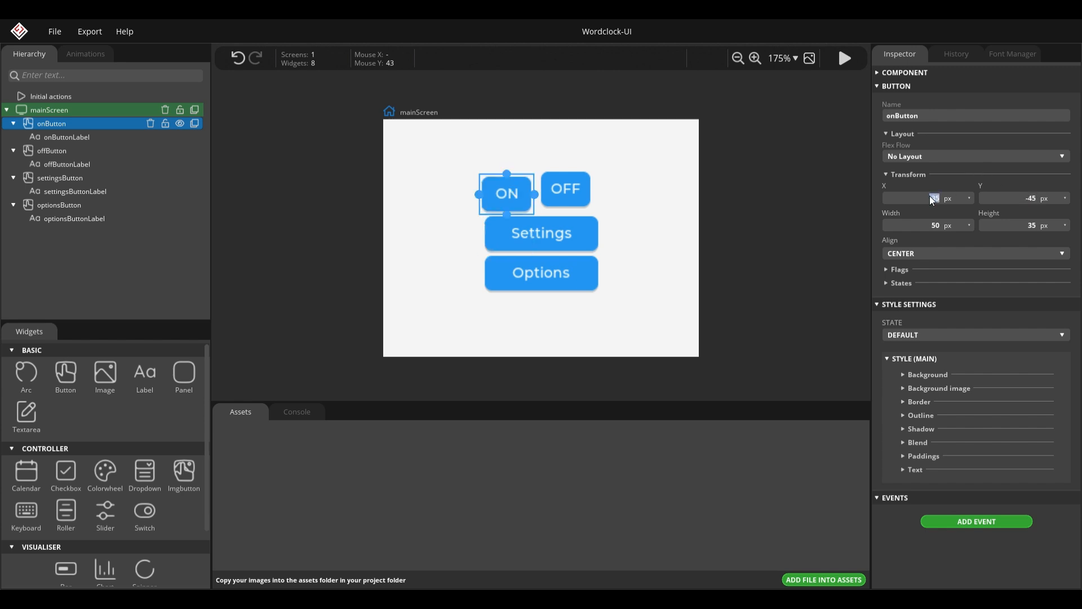
{"action": "type", "text": "-30"}
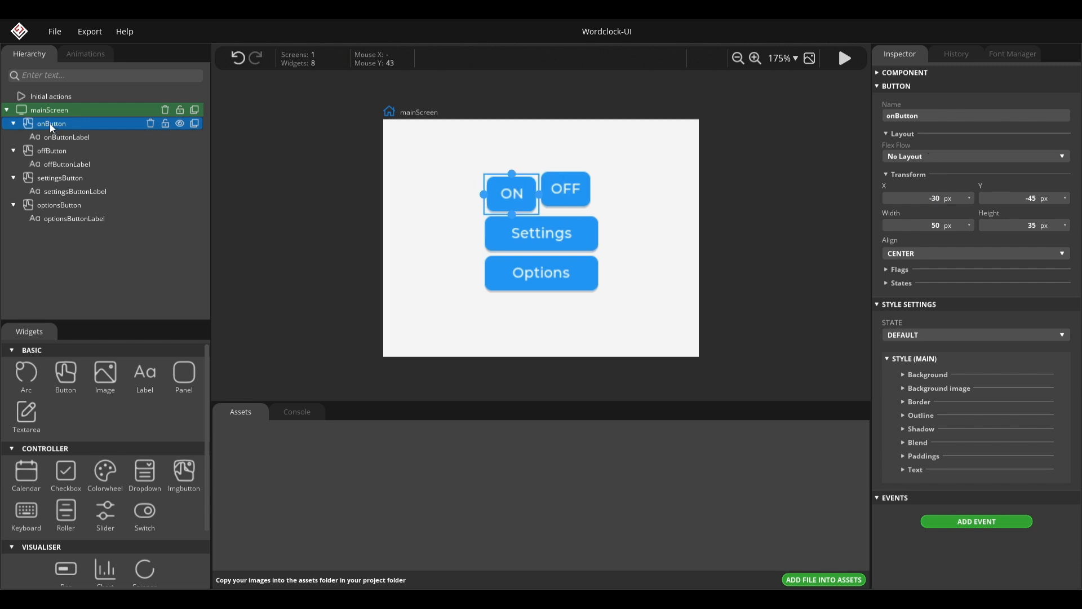
Align offButton with onButton and the Settings button's edge by setting its position to X 33 px and Y -45 px.
{"action": "left_click", "coordinate": [41, 150]}
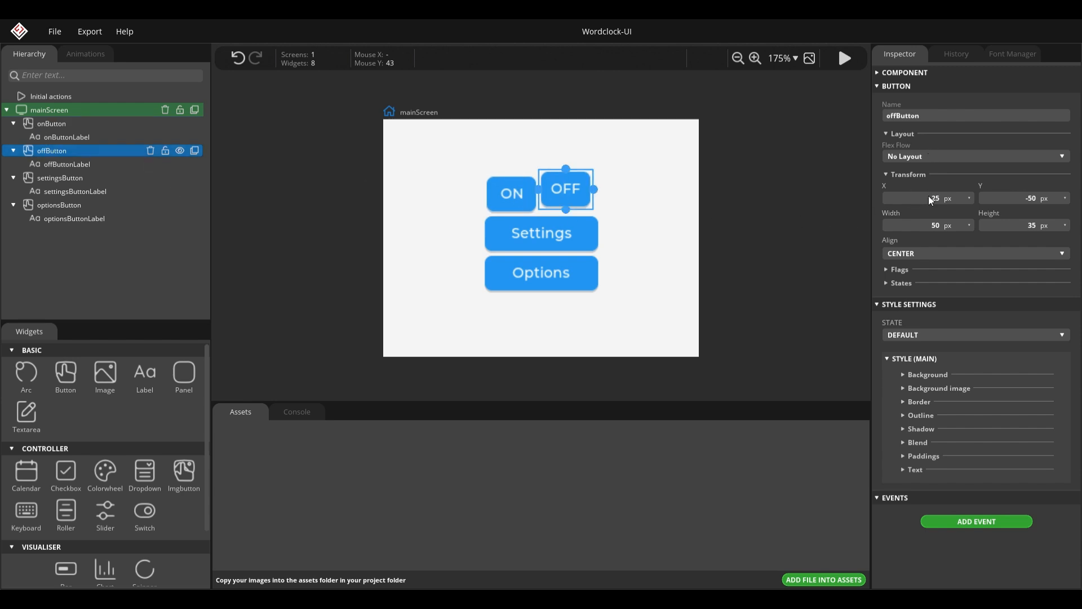
{"action": "type", "text": "30"}
{"action": "key", "text": "Tab"}
{"action": "type", "text": "-45"}
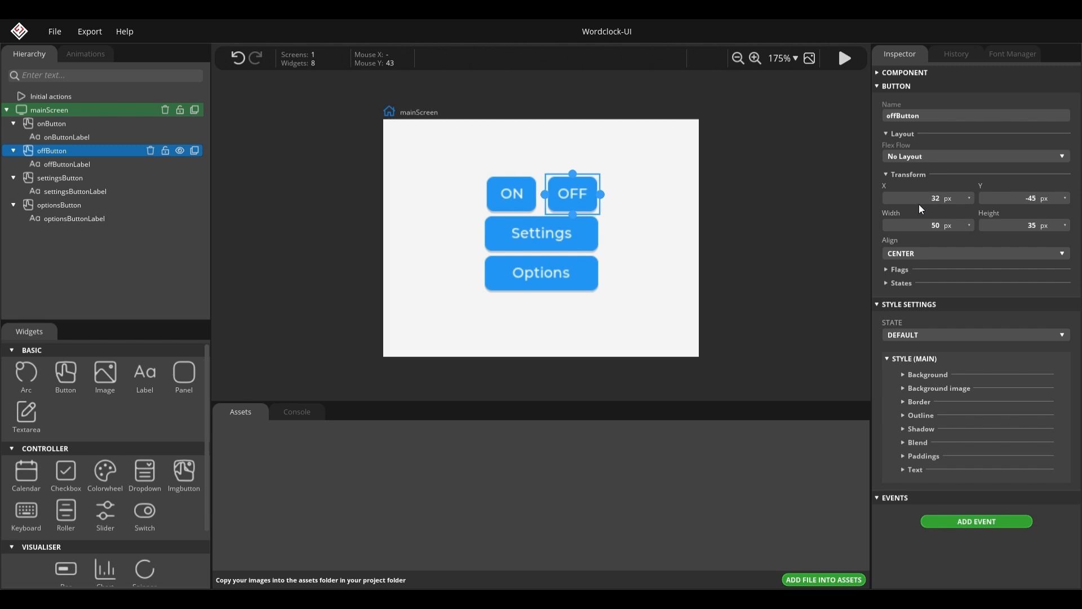
{"action": "left_click", "coordinate": [631, 235]}
{"action": "left_click", "coordinate": [576, 195]}
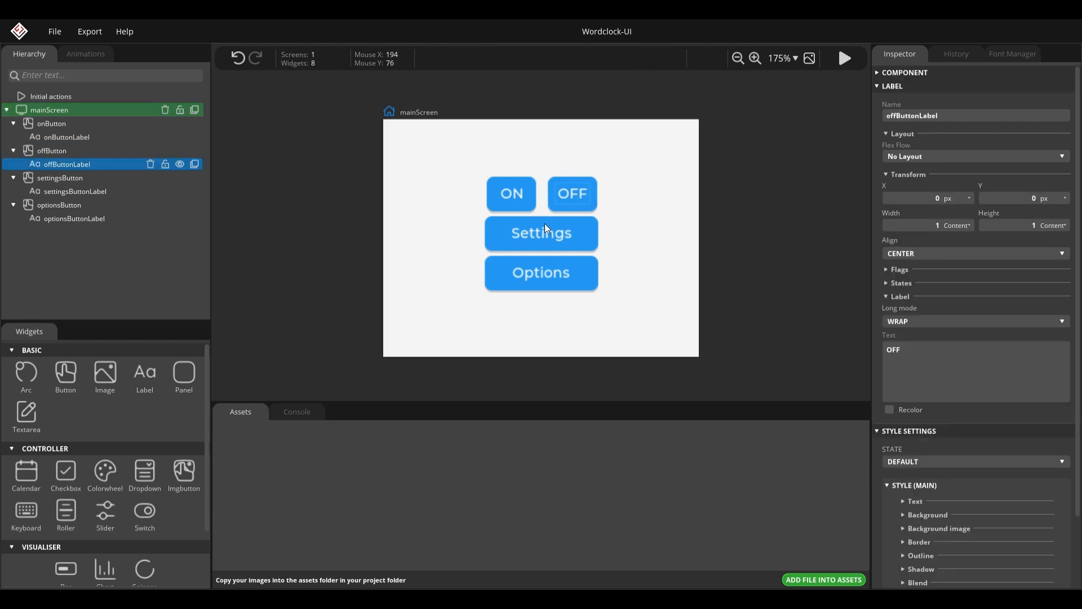
{"action": "left_click", "coordinate": [570, 211]}
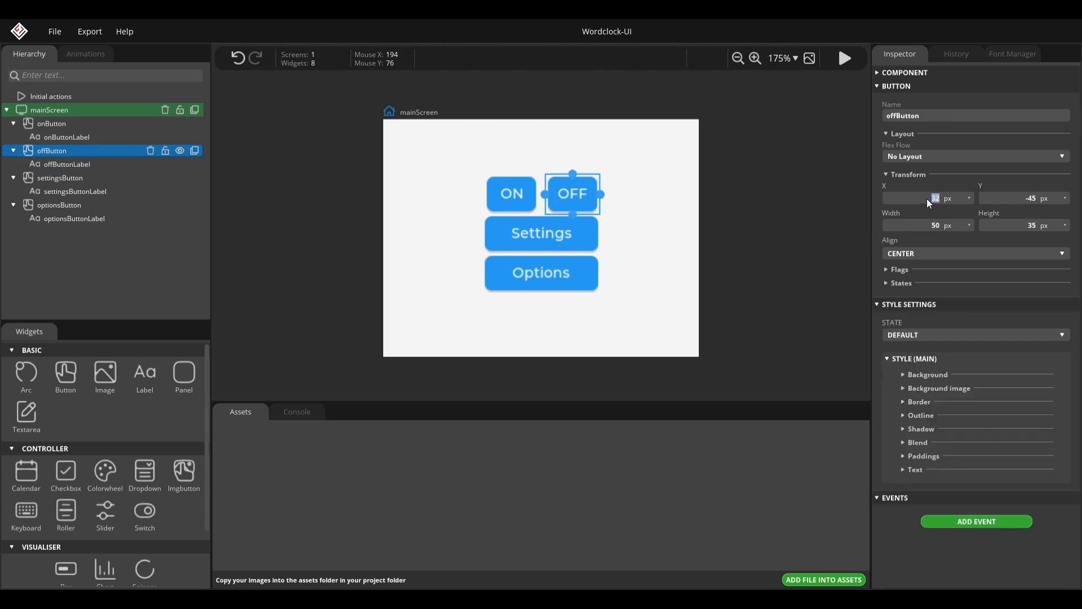
{"action": "type", "text": "35"}
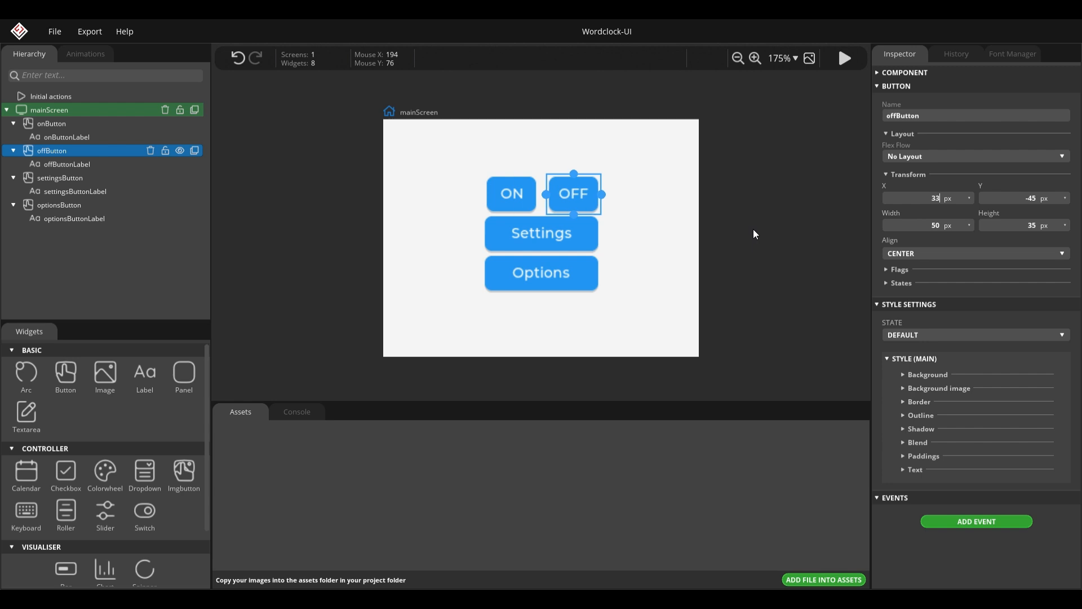
{"action": "left_click", "coordinate": [689, 233]}
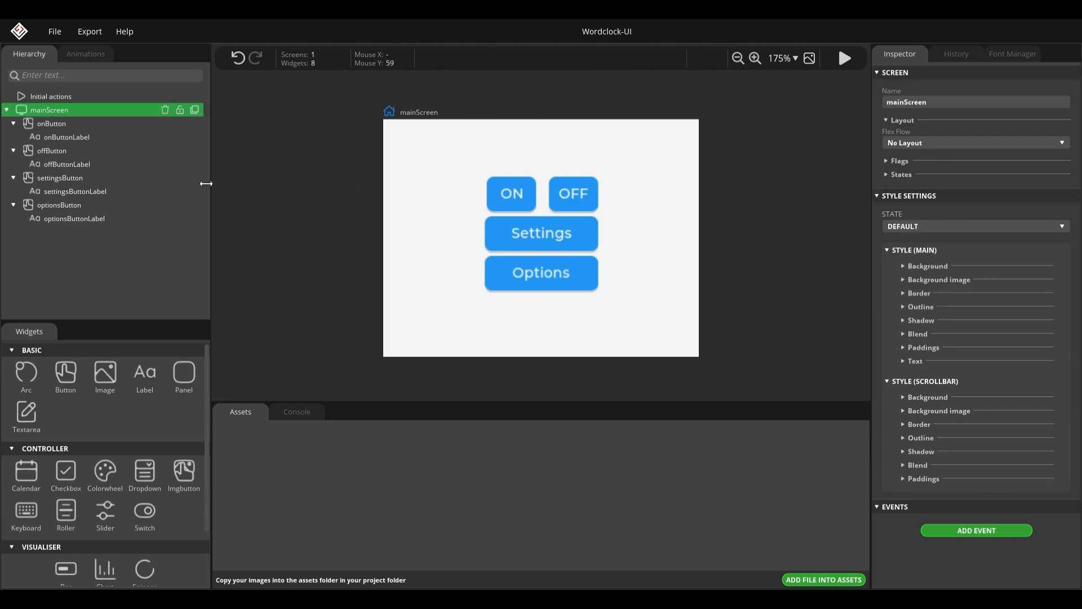
{"action": "left_click", "coordinate": [58, 124]}
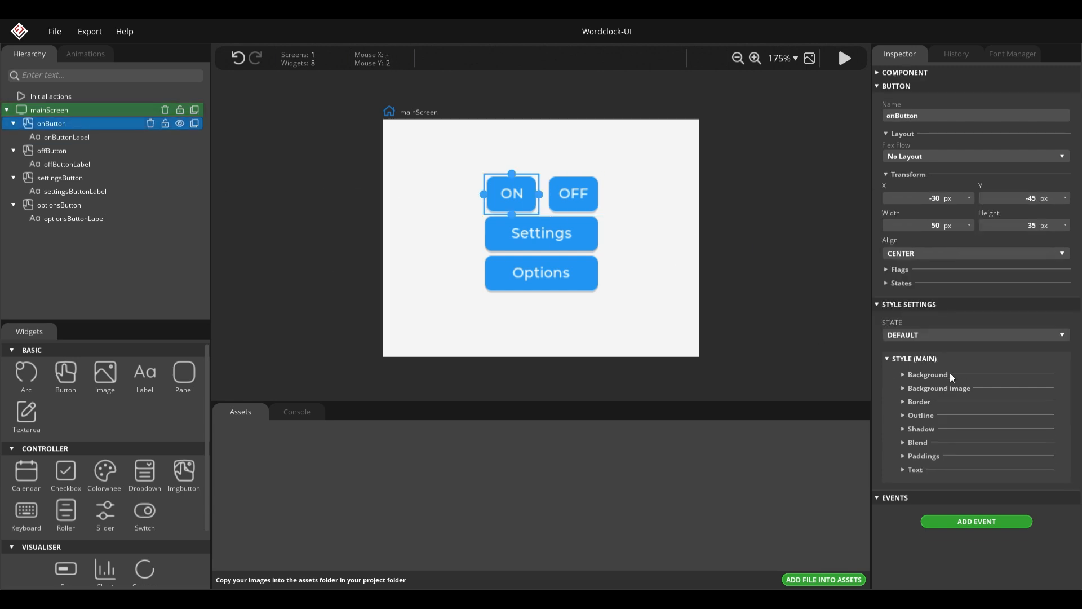
{"action": "left_click", "coordinate": [655, 182]}
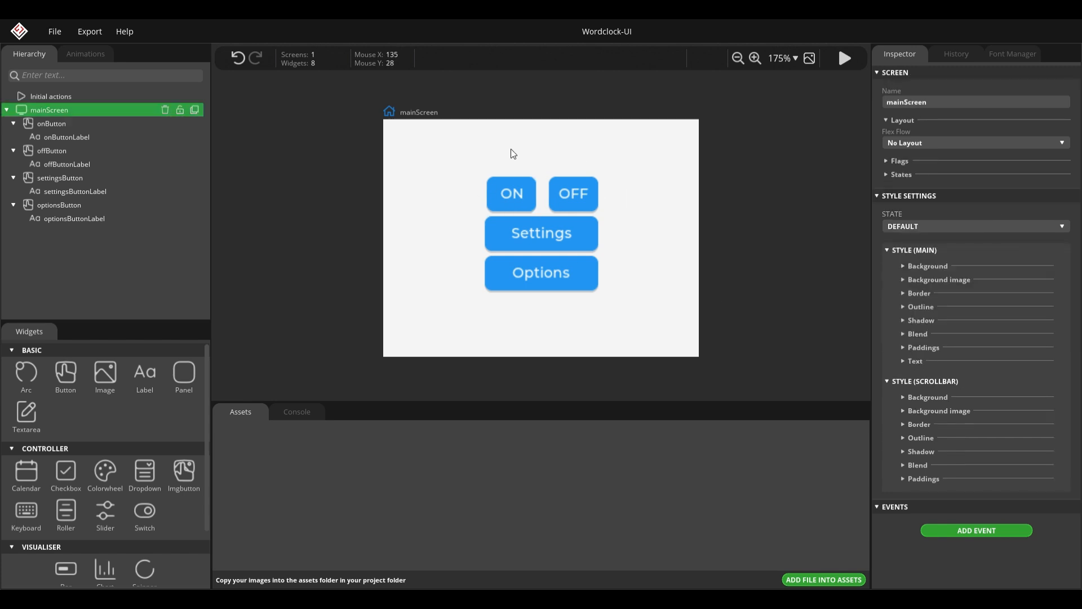
{"action": "left_click", "coordinate": [516, 186]}
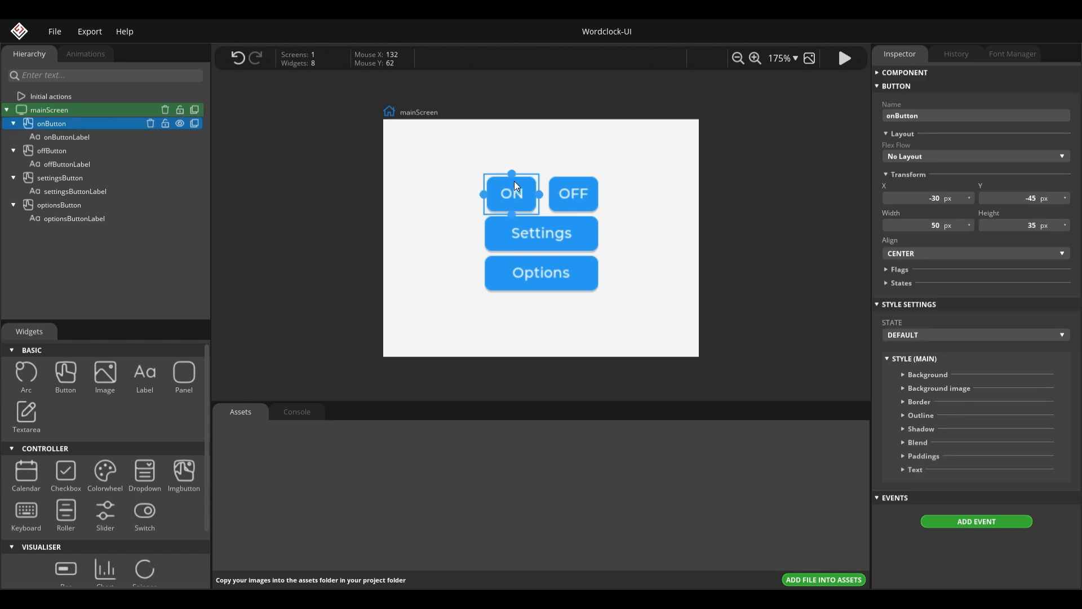
{"action": "left_click", "coordinate": [700, 192]}
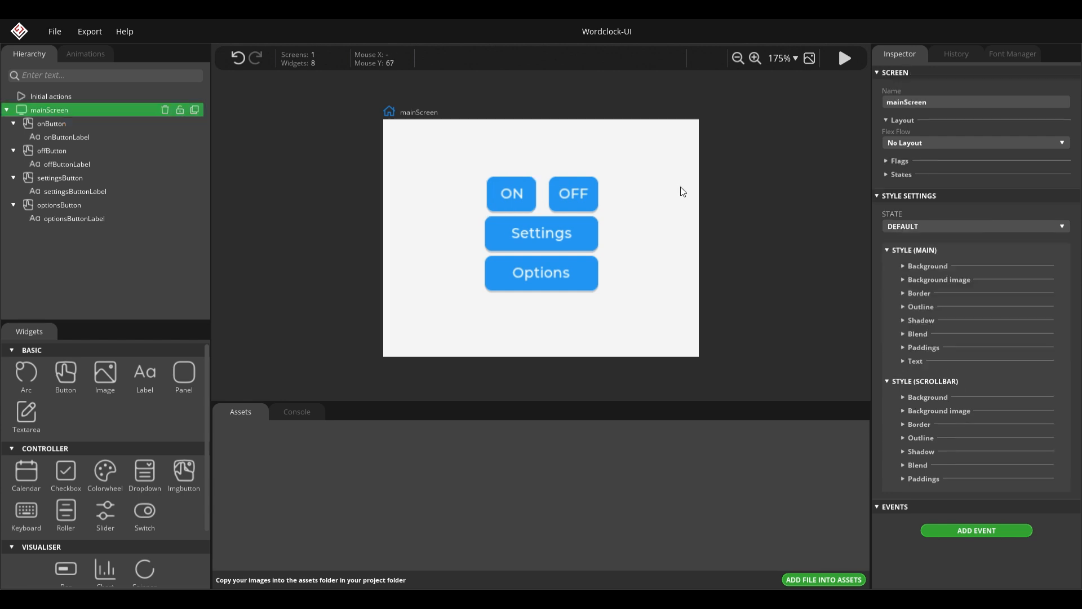
{"action": "left_click", "coordinate": [75, 124]}
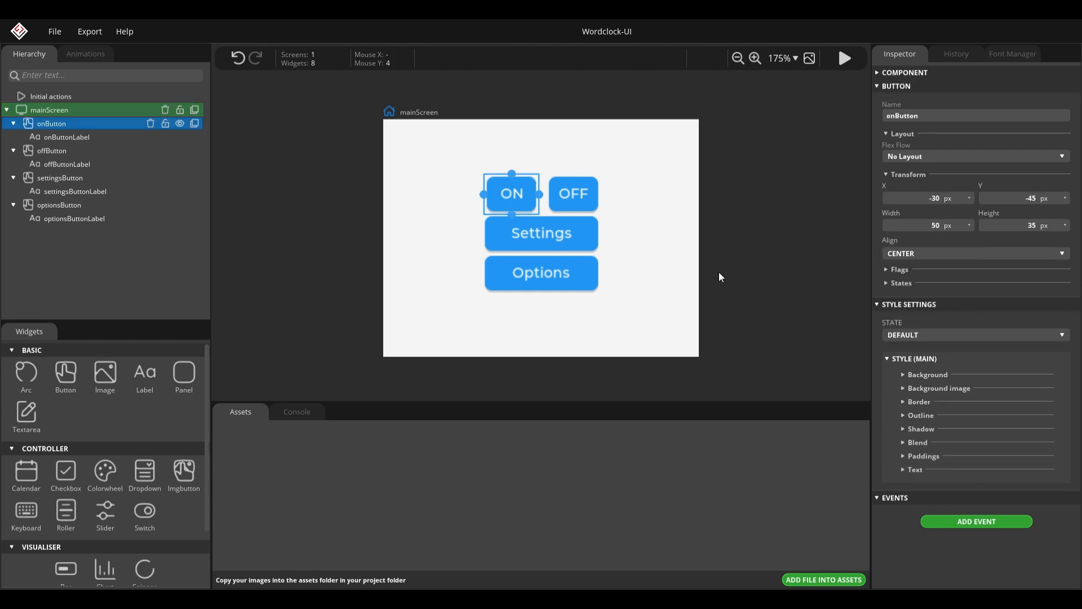
{"action": "left_click", "coordinate": [624, 148]}
Enable a custom background colour for onButton in its default state and pick the green 1D9D16.
{"action": "left_click", "coordinate": [56, 126]}
{"action": "left_click", "coordinate": [904, 374]}
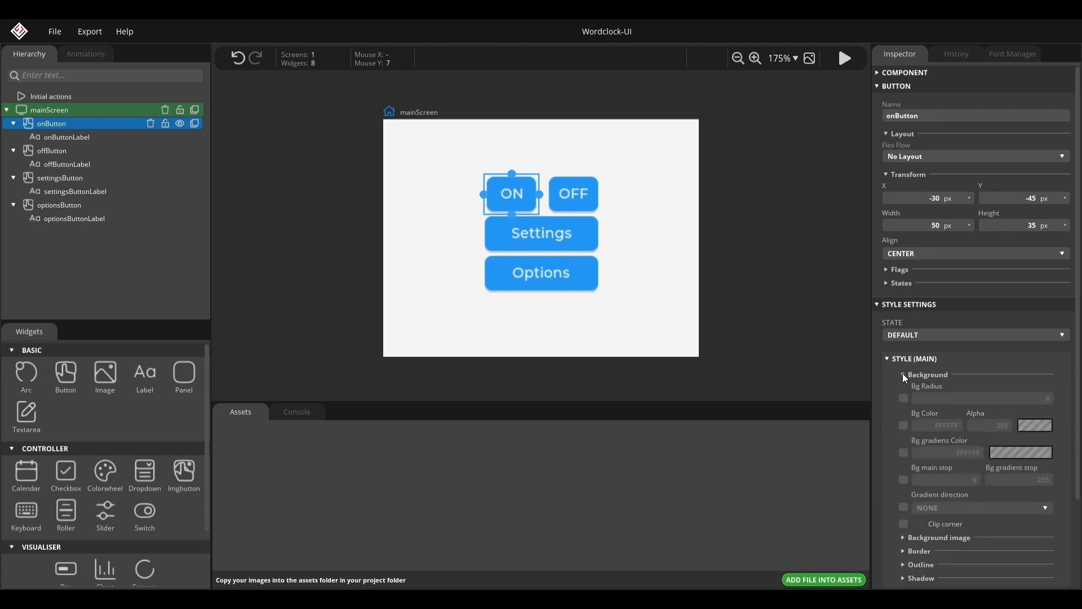
{"action": "scroll", "coordinate": [908, 361], "scroll_direction": "down", "scroll_amount": 1}
{"action": "left_click", "coordinate": [904, 369]}
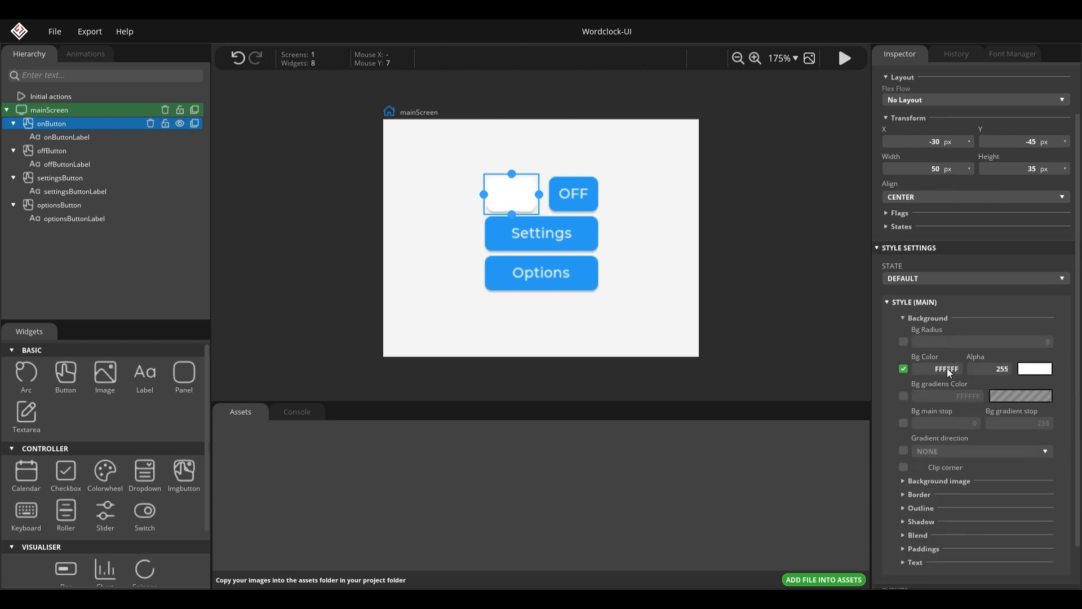
{"action": "left_click", "coordinate": [1025, 369]}
{"action": "left_click", "coordinate": [554, 343]}
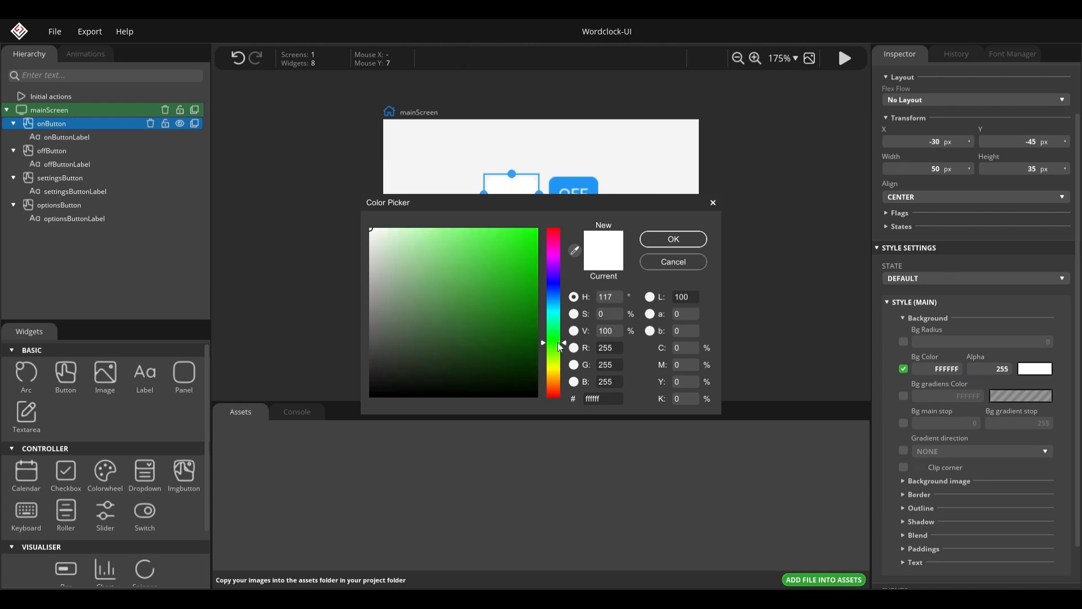
{"action": "left_click", "coordinate": [523, 290]}
{"action": "left_click_drag", "start_coordinate": [525, 287], "coordinate": [516, 293]}
{"action": "left_click", "coordinate": [673, 240]}
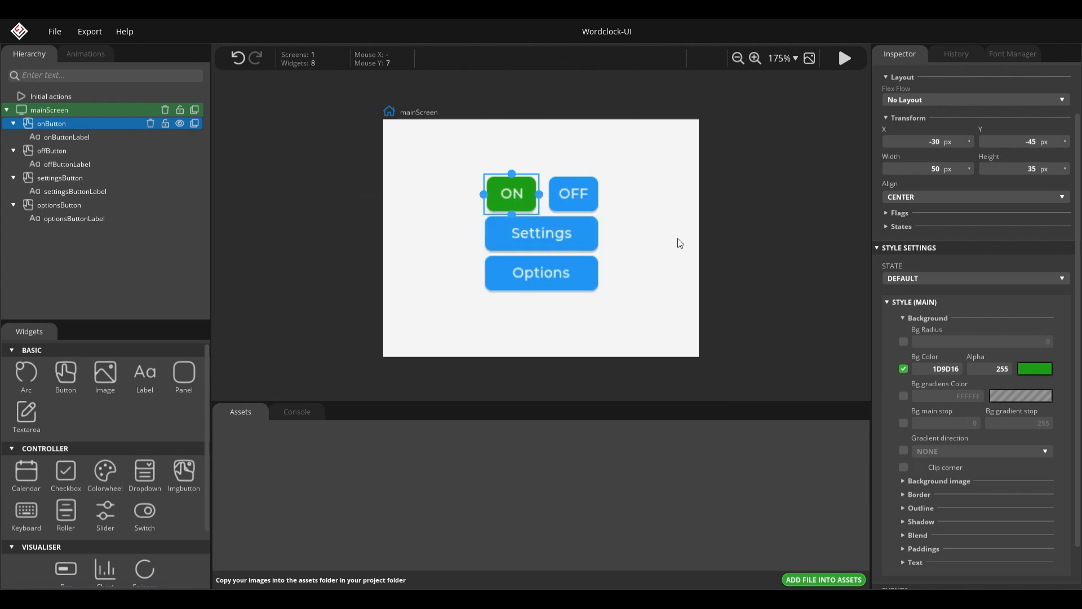
Enable a custom background colour for offButton in its default state and pick the red BE0606.
{"action": "left_click", "coordinate": [53, 152]}
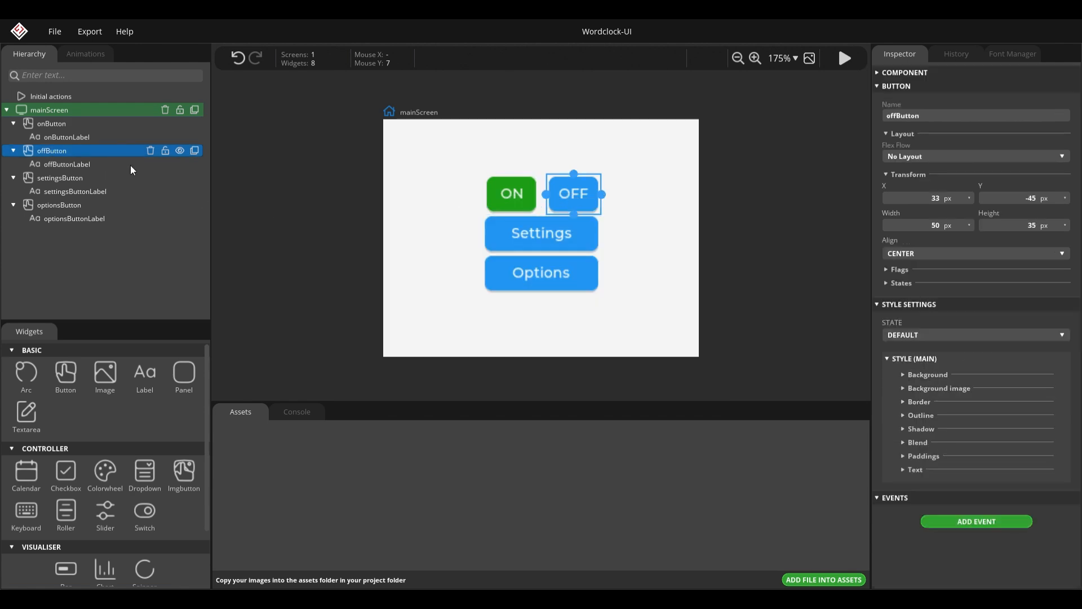
{"action": "left_click", "coordinate": [902, 375]}
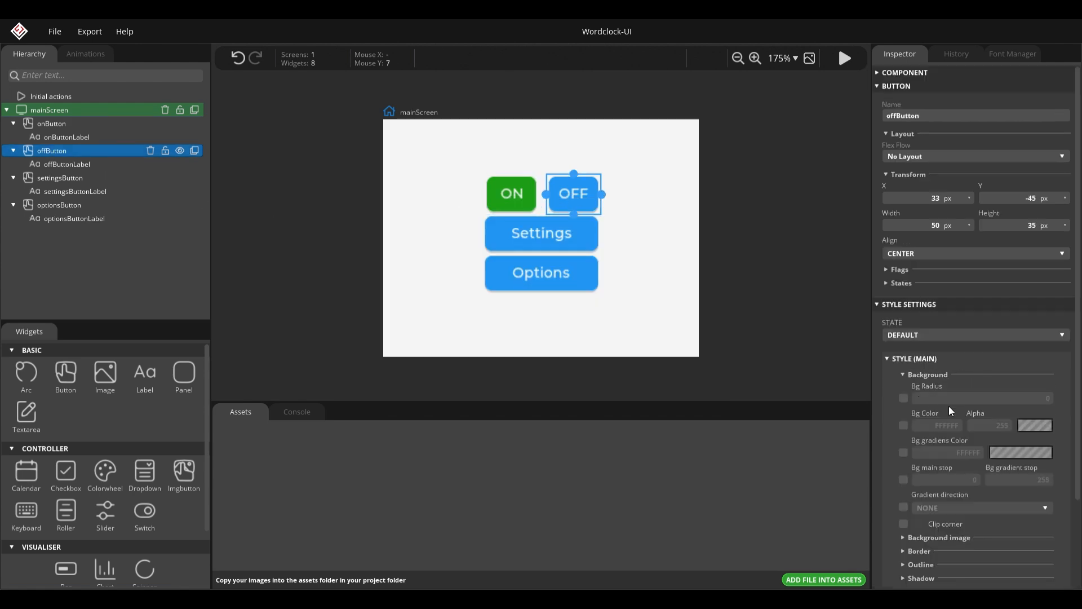
{"action": "left_click", "coordinate": [904, 451]}
{"action": "left_click", "coordinate": [904, 452]}
{"action": "left_click", "coordinate": [904, 426]}
{"action": "left_click", "coordinate": [1025, 429]}
{"action": "mouse_move", "coordinate": [525, 285]}
{"action": "left_mouse_down"}
{"action": "mouse_move", "coordinate": [521, 309]}
{"action": "mouse_move", "coordinate": [526, 276]}
{"action": "mouse_move", "coordinate": [559, 267]}
{"action": "left_mouse_up"}
{"action": "left_click", "coordinate": [681, 242]}
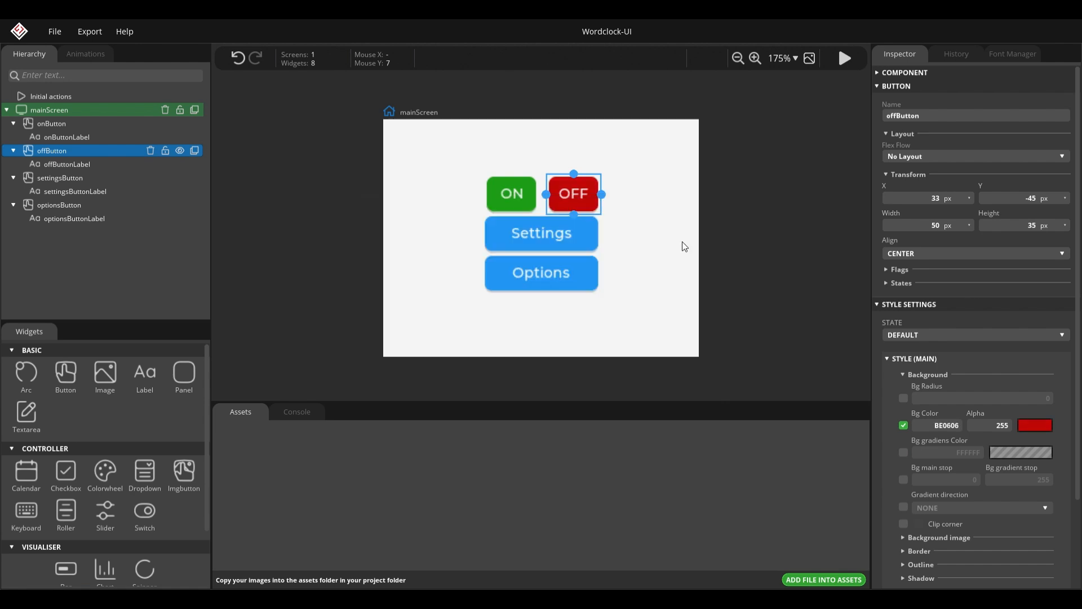
Enable a custom background colour for settingsButton in its default state and pick the grey 979797.
{"action": "left_click", "coordinate": [75, 179]}
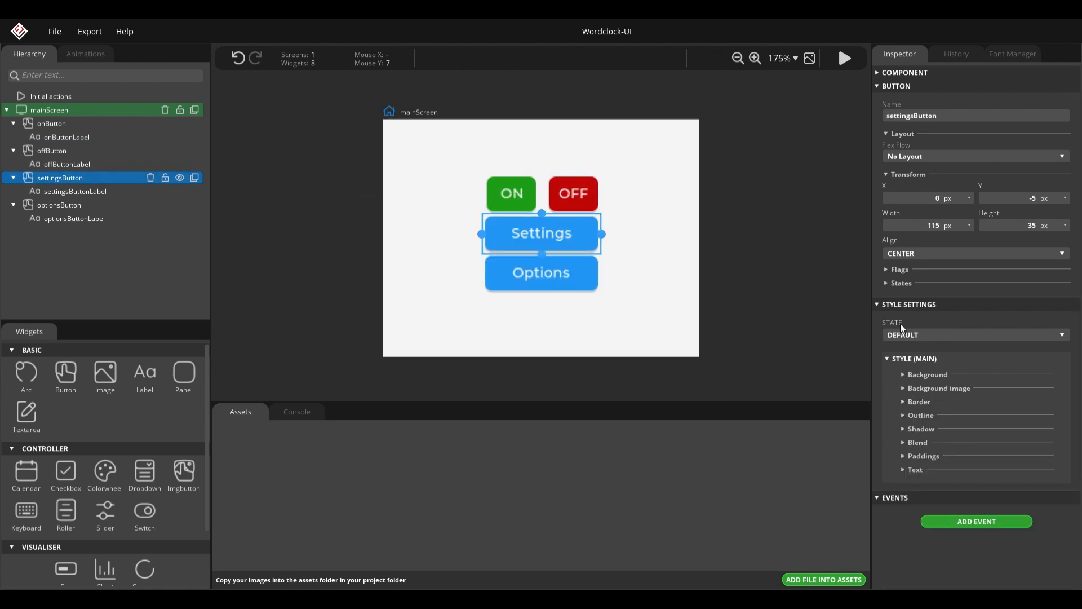
{"action": "left_click", "coordinate": [904, 374]}
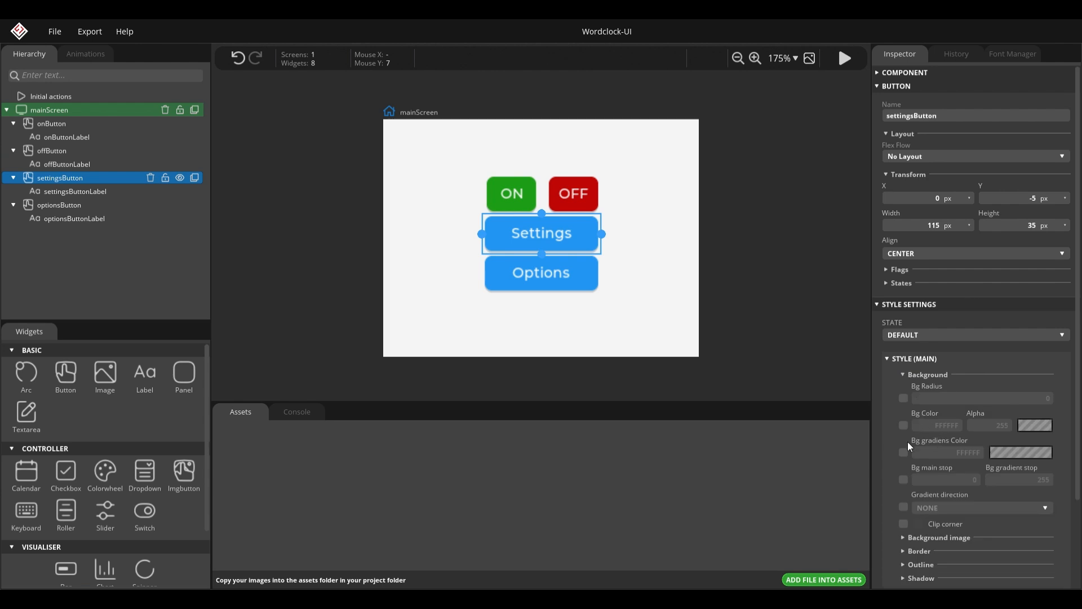
{"action": "left_click", "coordinate": [905, 425]}
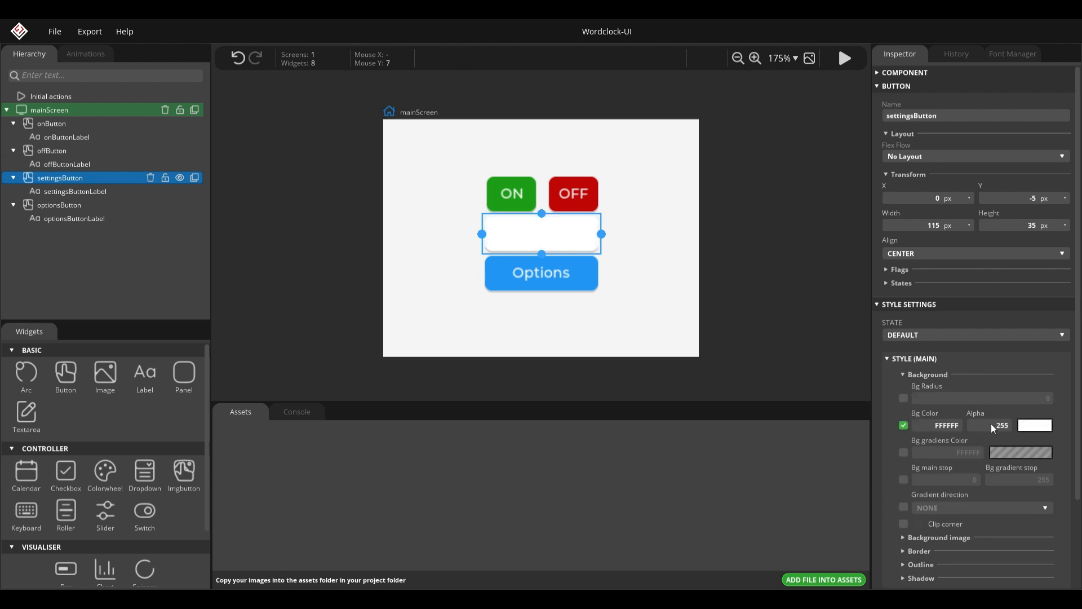
{"action": "left_click", "coordinate": [1037, 425]}
{"action": "left_click_drag", "start_coordinate": [387, 256], "coordinate": [370, 279]}
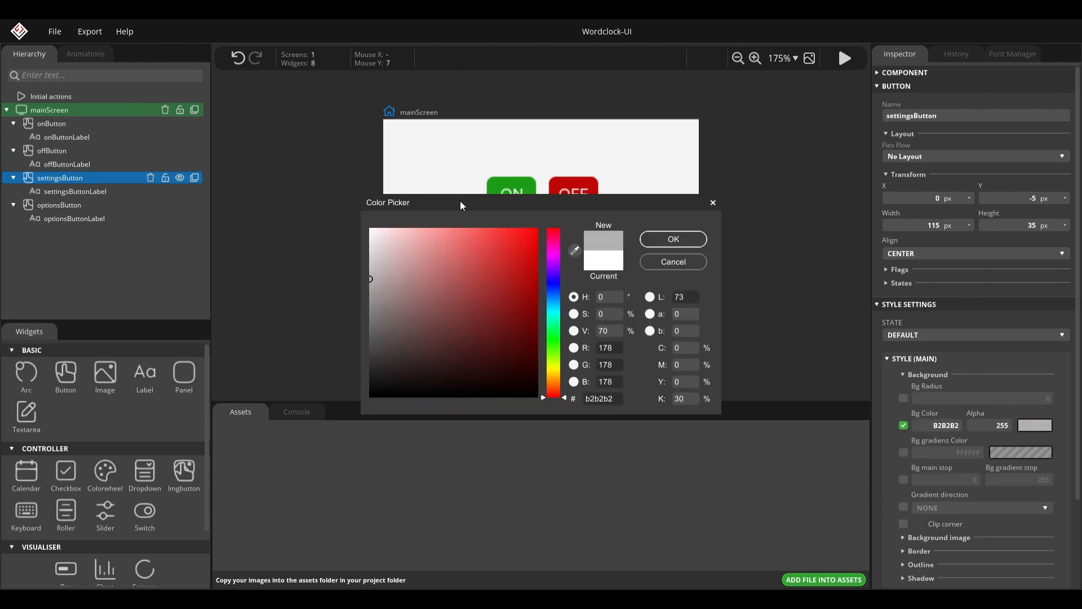
{"action": "left_click_drag", "start_coordinate": [460, 205], "coordinate": [572, 334]}
{"action": "left_click", "coordinate": [494, 418]}
{"action": "mouse_move", "coordinate": [490, 417]}
{"action": "left_mouse_down"}
{"action": "mouse_move", "coordinate": [471, 400]}
{"action": "mouse_move", "coordinate": [481, 430]}
{"action": "left_mouse_up"}
{"action": "double_click", "coordinate": [709, 527]}
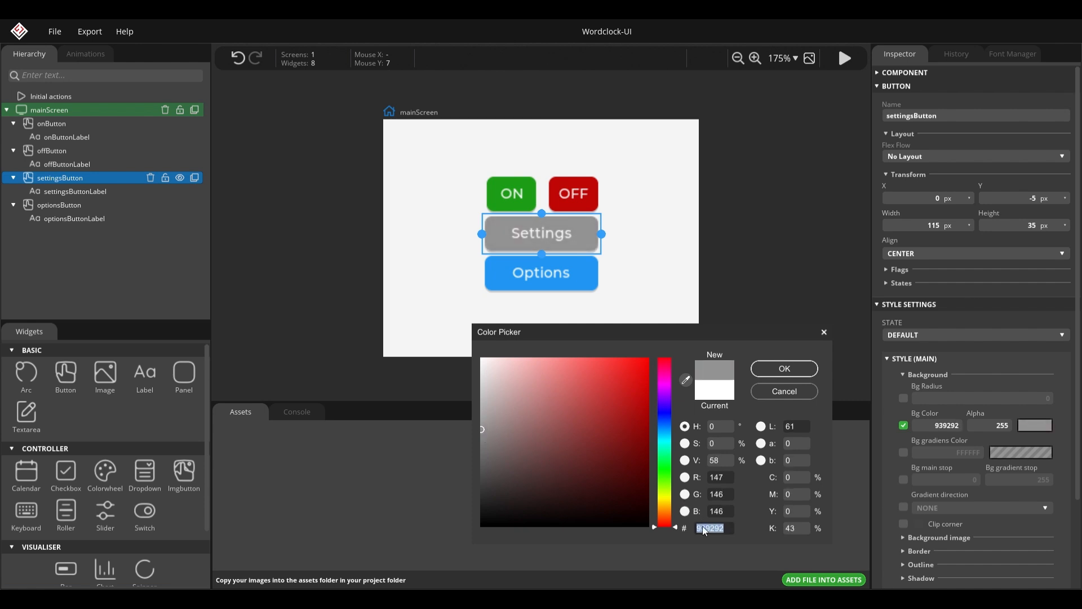
{"action": "left_click_drag", "start_coordinate": [488, 428], "coordinate": [472, 427]}
{"action": "left_click", "coordinate": [786, 370]}
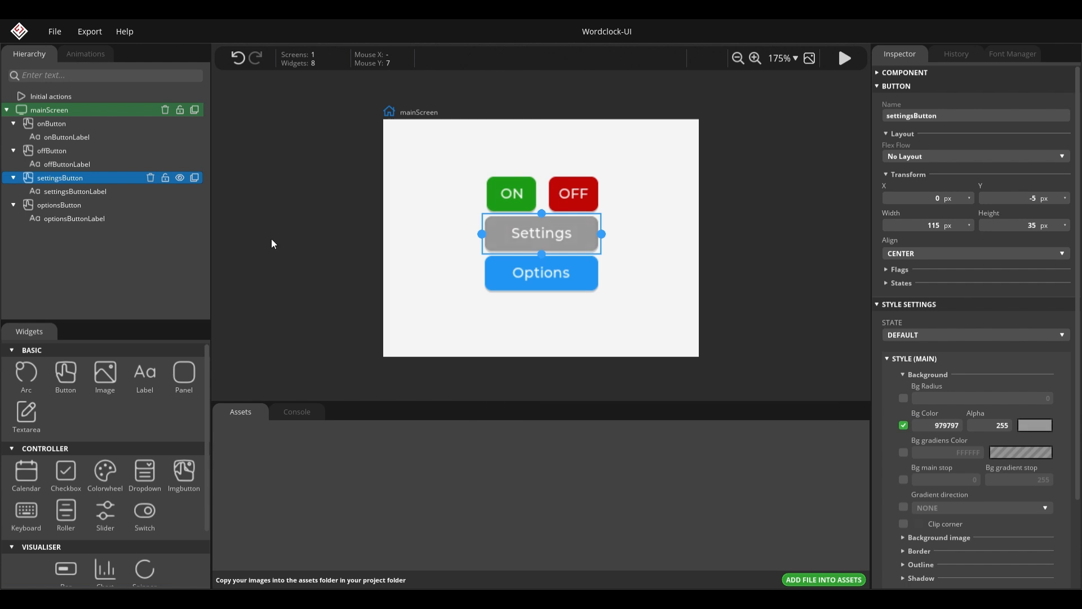
Enable a custom background colour for optionsButton in its default state and set it to 979797.
{"action": "left_click", "coordinate": [72, 206]}
{"action": "left_click", "coordinate": [903, 376]}
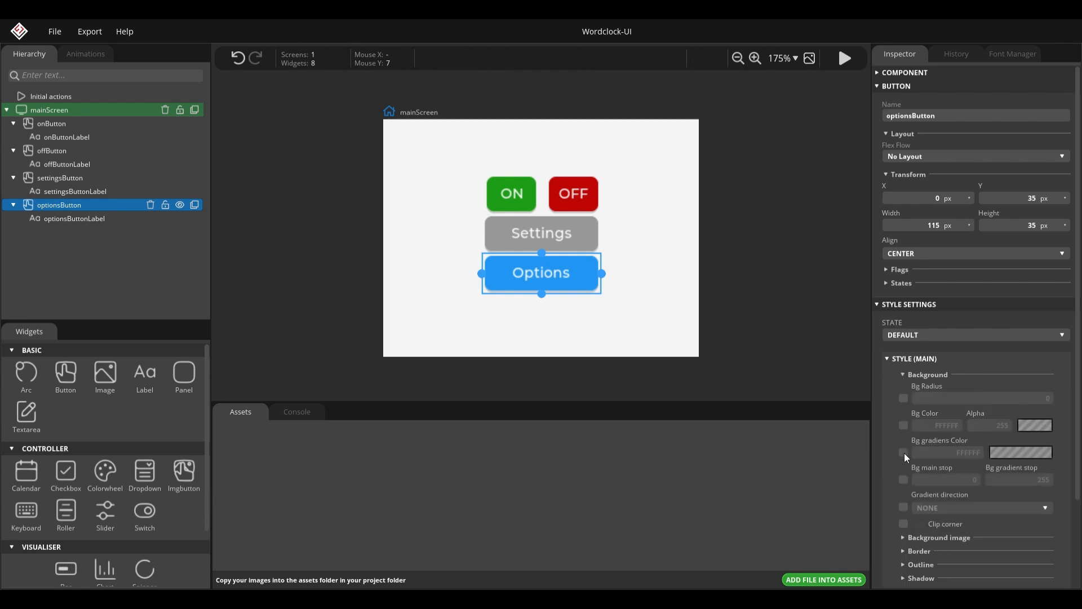
{"action": "left_click", "coordinate": [903, 425]}
{"action": "left_click", "coordinate": [1023, 426]}
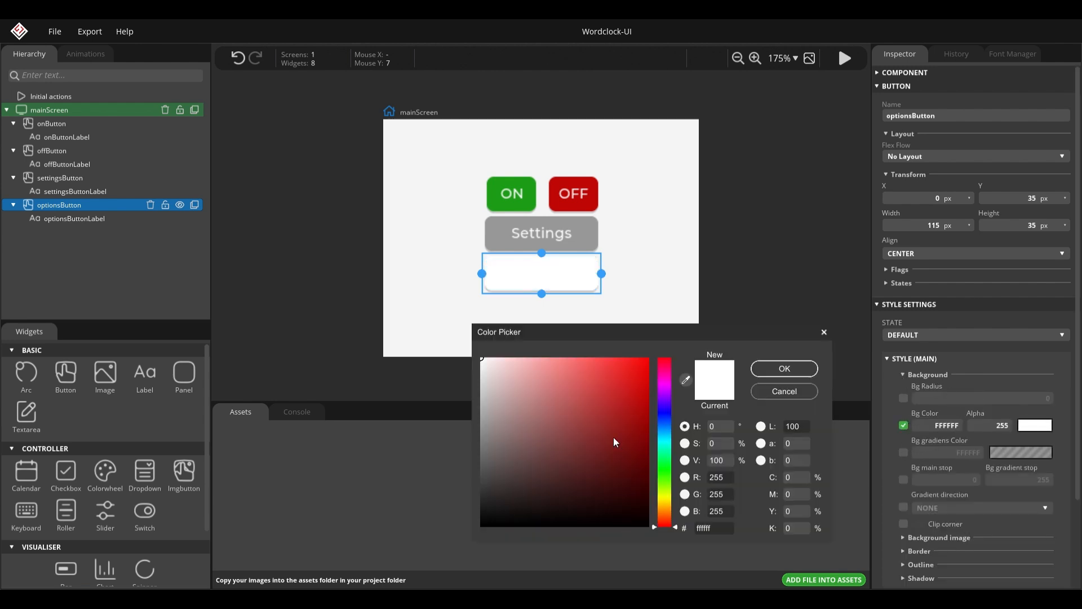
{"action": "double_click", "coordinate": [710, 528]}
{"action": "type", "text": "979797"}
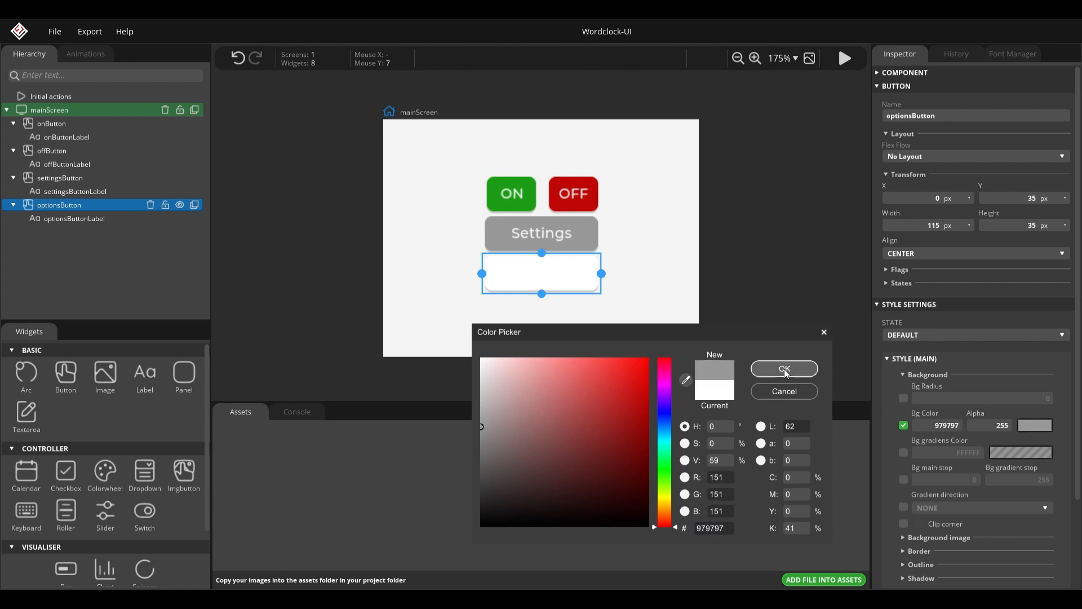
{"action": "left_click", "coordinate": [784, 369]}
Duplicate settingsButton, move the copy to about X -86 px and Y 86 px, and delete the copy.
{"action": "left_click", "coordinate": [594, 242]}
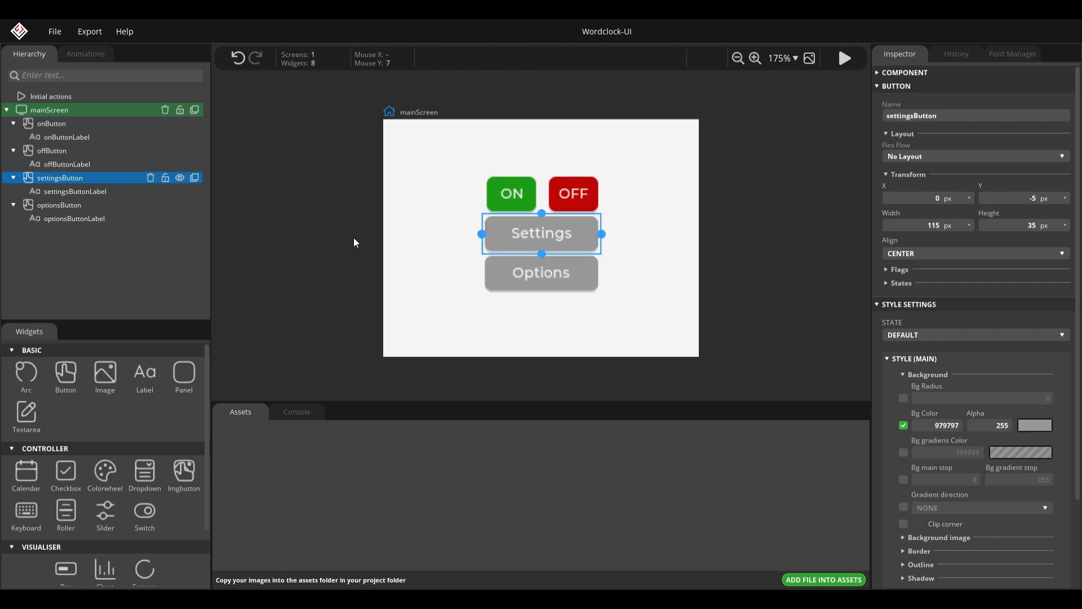
{"action": "left_click", "coordinate": [194, 179]}
{"action": "left_click_drag", "start_coordinate": [581, 247], "coordinate": [496, 341]}
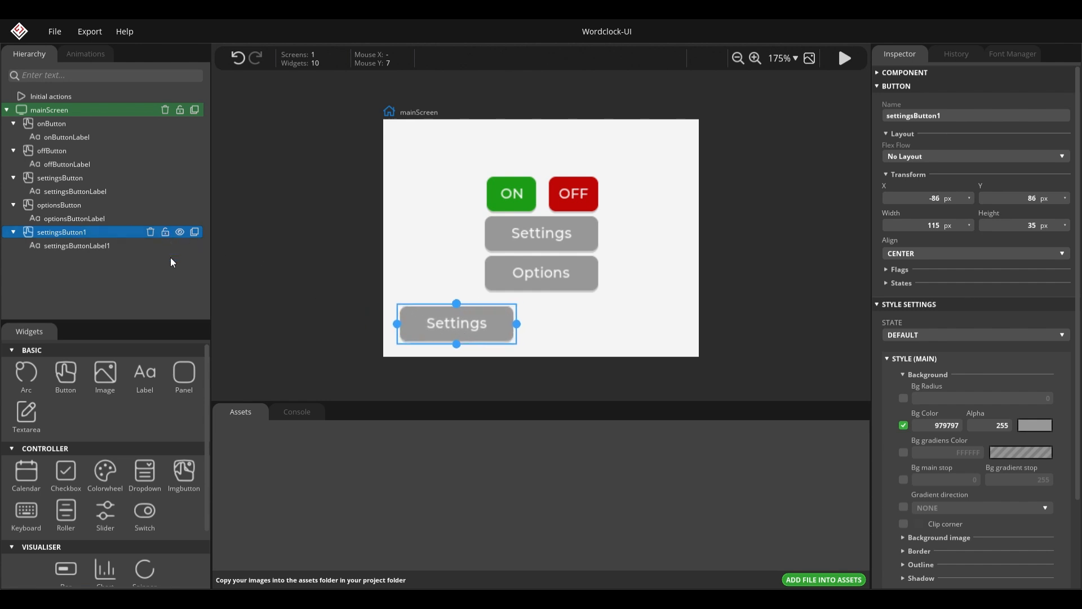
{"action": "left_click", "coordinate": [150, 232]}
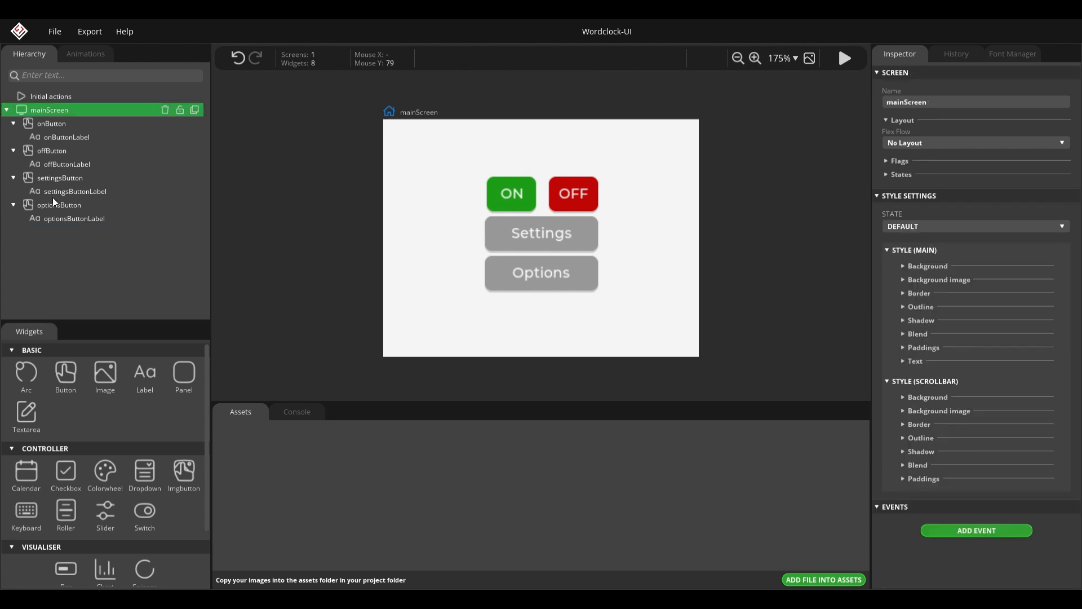
Collapse the four button entries in the mainScreen hierarchy and save the project.
{"action": "left_click", "coordinate": [14, 204]}
{"action": "left_click", "coordinate": [14, 178]}
{"action": "left_click", "coordinate": [15, 151]}
{"action": "left_click", "coordinate": [14, 123]}
{"action": "key", "text": "ctrl+s"}
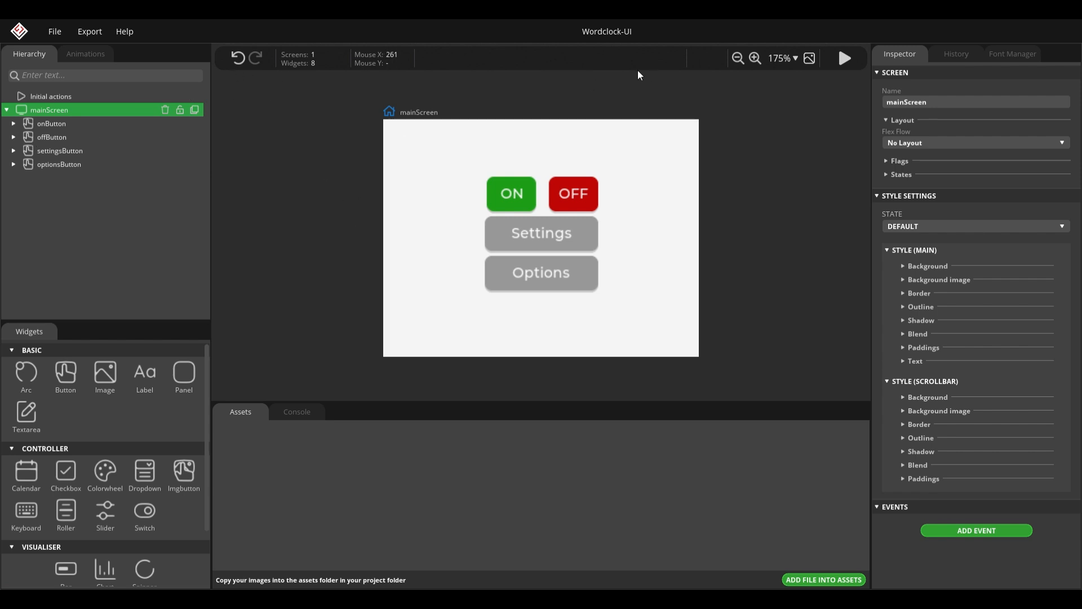
Undo several of the most recent changes and redo them back to the deletion of the duplicated Settings button.
{"action": "left_click", "coordinate": [239, 61]}
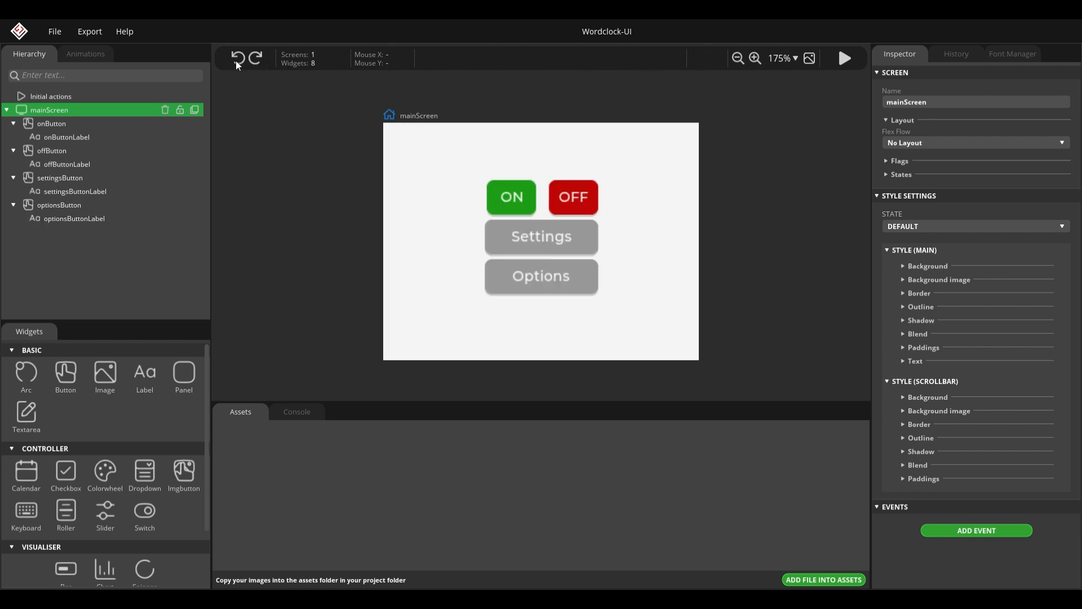
{"action": "left_click", "coordinate": [235, 59]}
{"action": "left_click", "coordinate": [238, 58]}
{"action": "left_click", "coordinate": [239, 58]}
{"action": "left_click", "coordinate": [238, 59]}
{"action": "left_click", "coordinate": [259, 60]}
{"action": "left_click", "coordinate": [259, 59]}
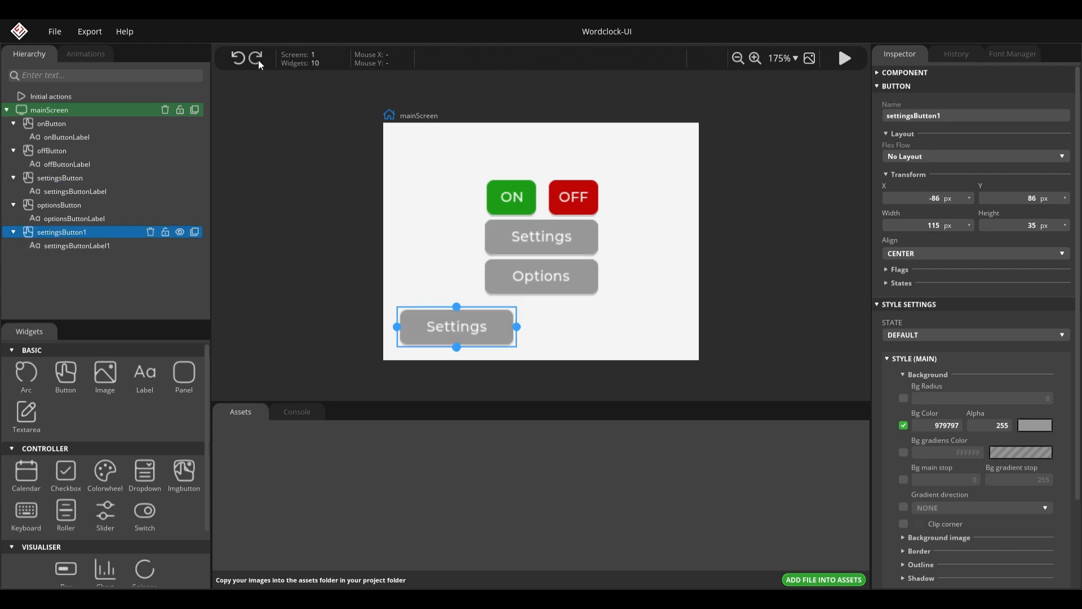
{"action": "left_click", "coordinate": [258, 59]}
Collapse onButton, offButton, settingsButton and optionsButton again in the hierarchy.
{"action": "left_click", "coordinate": [14, 124]}
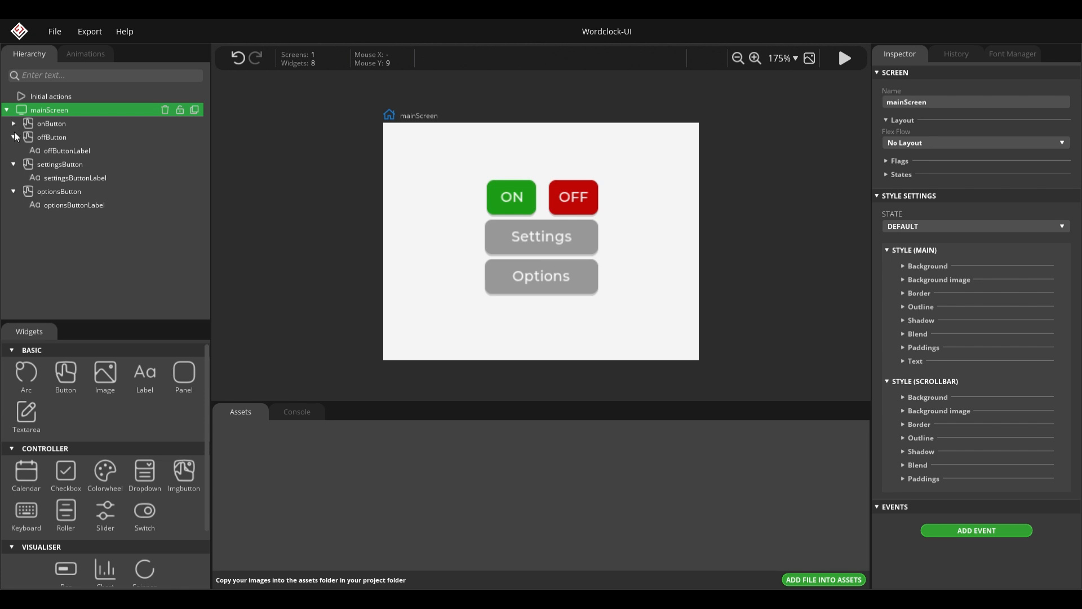
{"action": "left_click", "coordinate": [13, 137]}
{"action": "left_click", "coordinate": [13, 150]}
{"action": "left_click", "coordinate": [14, 164]}
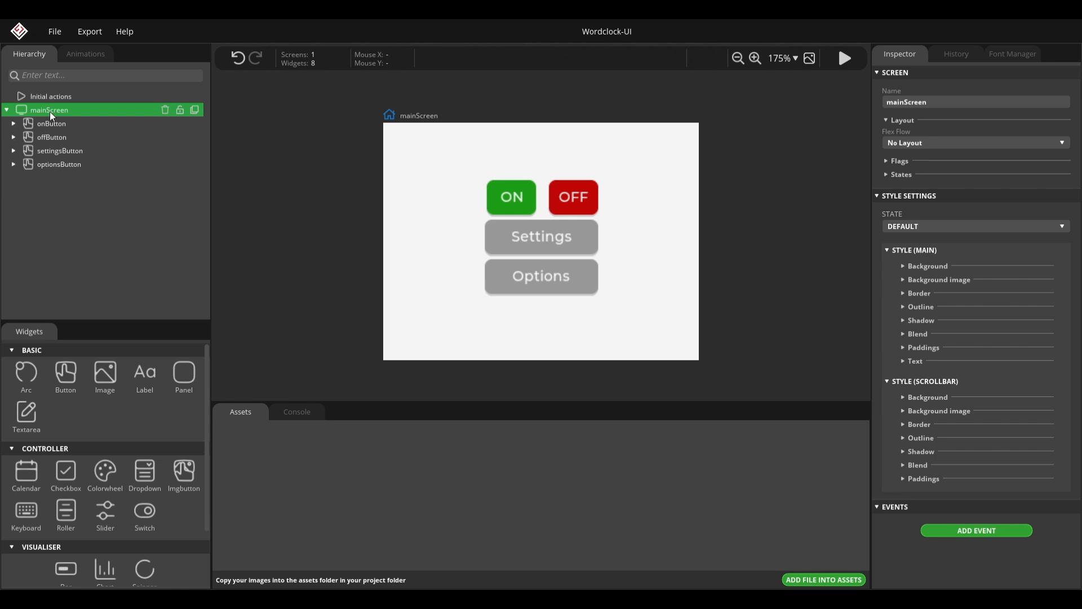
Lock mainScreen in the hierarchy.
{"action": "double_click", "coordinate": [53, 110]}
{"action": "double_click", "coordinate": [61, 109]}
{"action": "left_click_drag", "start_coordinate": [662, 187], "coordinate": [600, 189]}
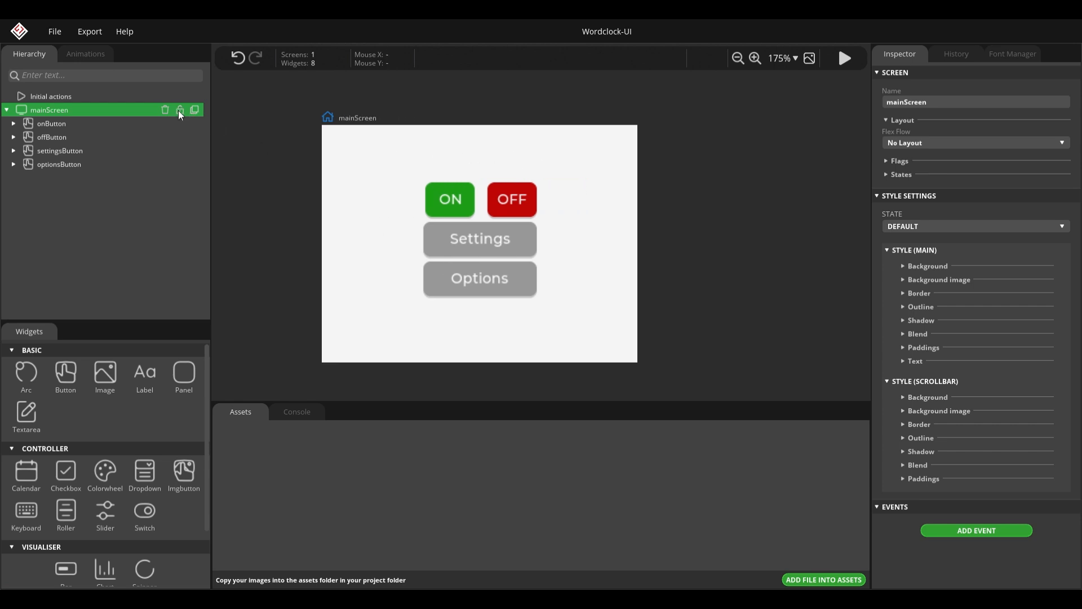
Try moving offButton up to about X 31 px and Y -62 px on the locked mainScreen and undo the move.
{"action": "left_click", "coordinate": [70, 137]}
{"action": "mouse_move", "coordinate": [511, 208]}
{"action": "left_mouse_down"}
{"action": "mouse_move", "coordinate": [574, 182]}
{"action": "mouse_move", "coordinate": [510, 190]}
{"action": "left_mouse_up"}
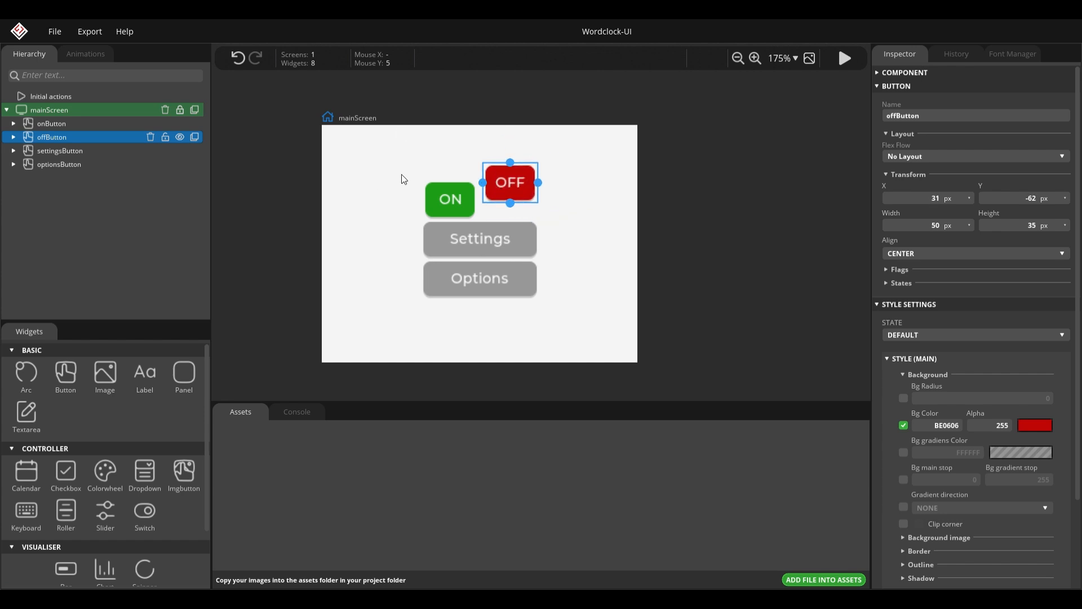
{"action": "key", "text": "ctrl+z"}
{"action": "left_click", "coordinate": [107, 110]}
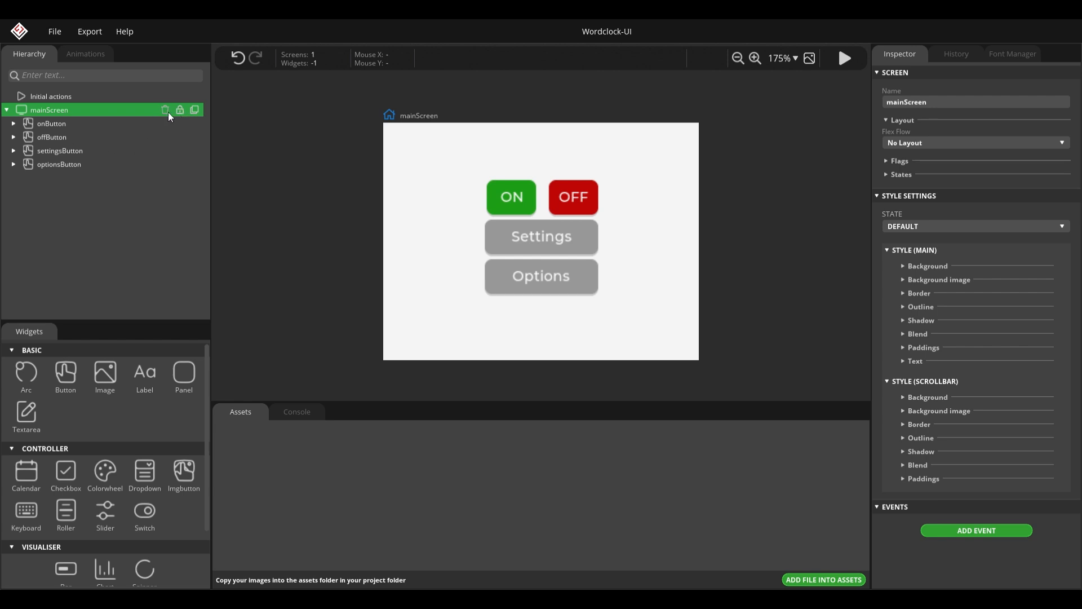
{"action": "left_click", "coordinate": [59, 98]}
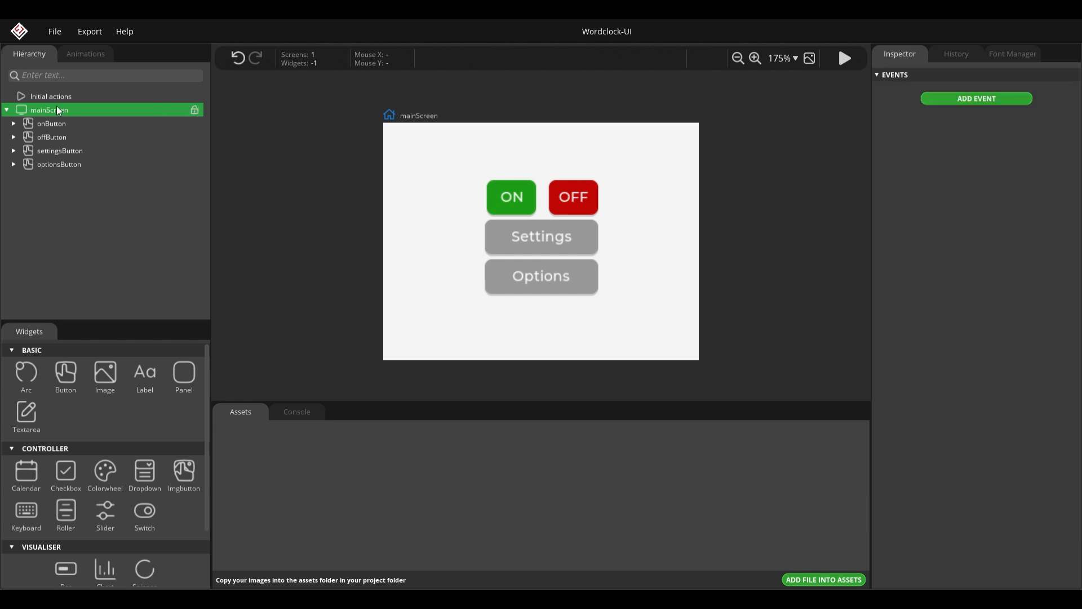
{"action": "left_click", "coordinate": [7, 110]}
{"action": "left_click", "coordinate": [7, 110]}
{"action": "scroll", "coordinate": [93, 440], "scroll_direction": "down", "scroll_amount": 3}
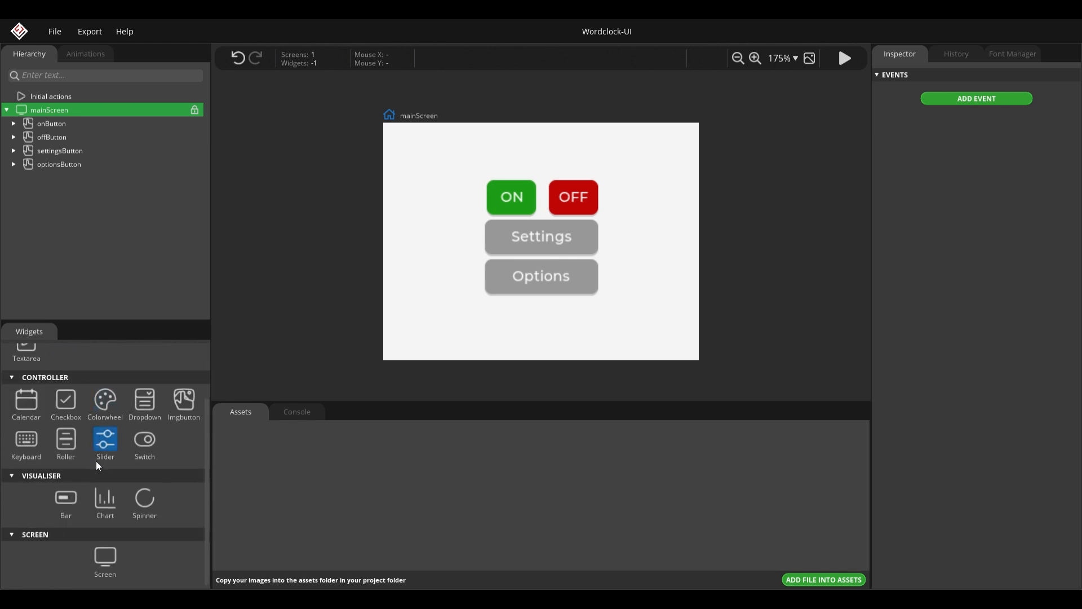
{"action": "scroll", "coordinate": [107, 439], "scroll_direction": "up", "scroll_amount": 3}
Add a second screen beside mainScreen and rename it settingsScreen.
{"action": "left_click_drag", "start_coordinate": [814, 217], "coordinate": [623, 219]}
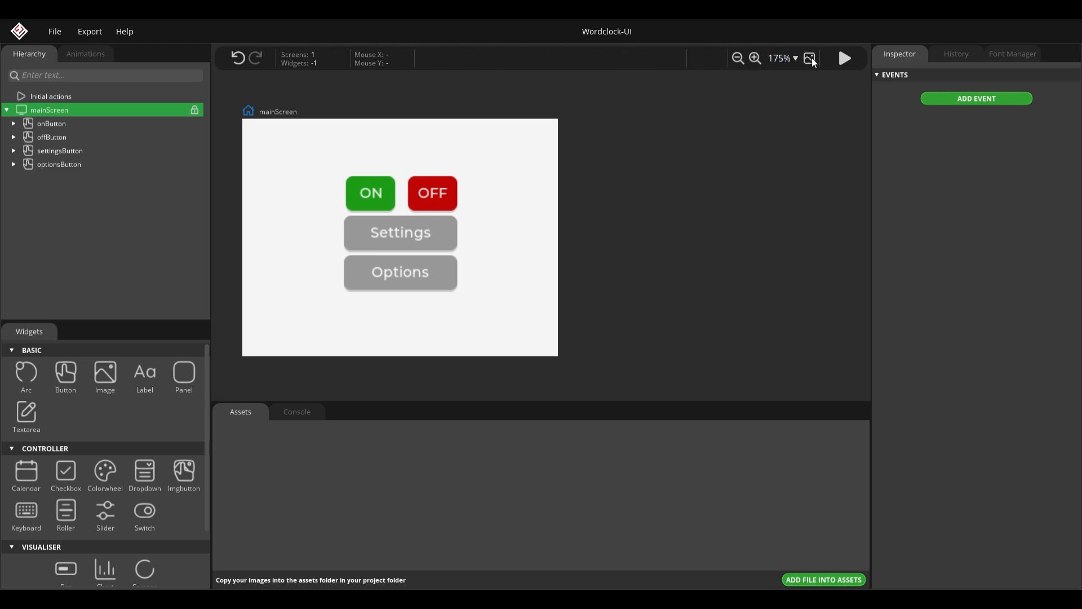
{"action": "scroll", "coordinate": [120, 495], "scroll_direction": "down", "scroll_amount": 2}
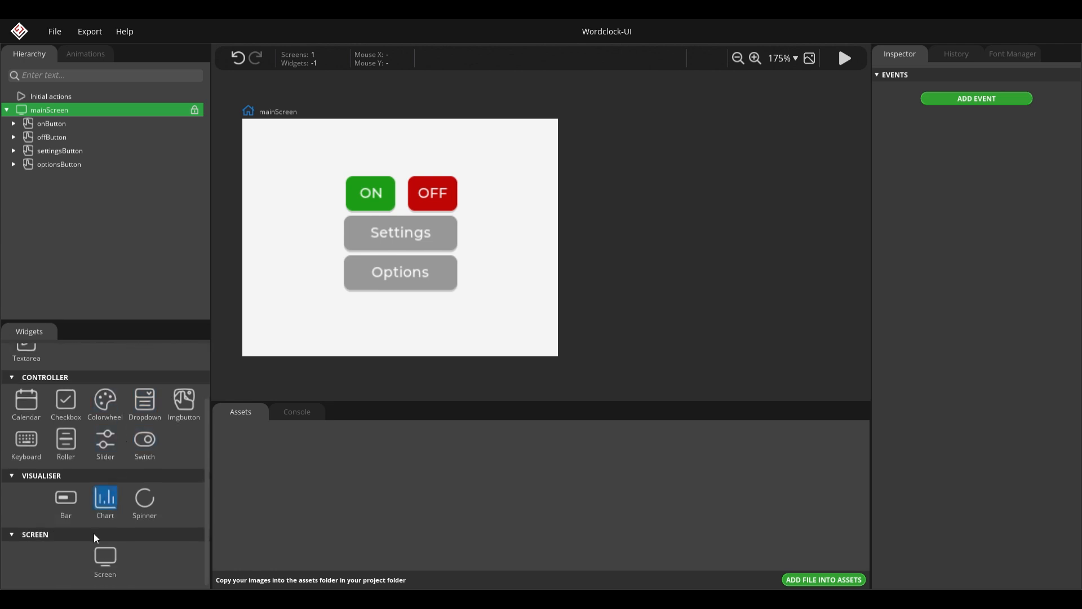
{"action": "left_click", "coordinate": [104, 560]}
{"action": "left_click_drag", "start_coordinate": [315, 239], "coordinate": [299, 260]}
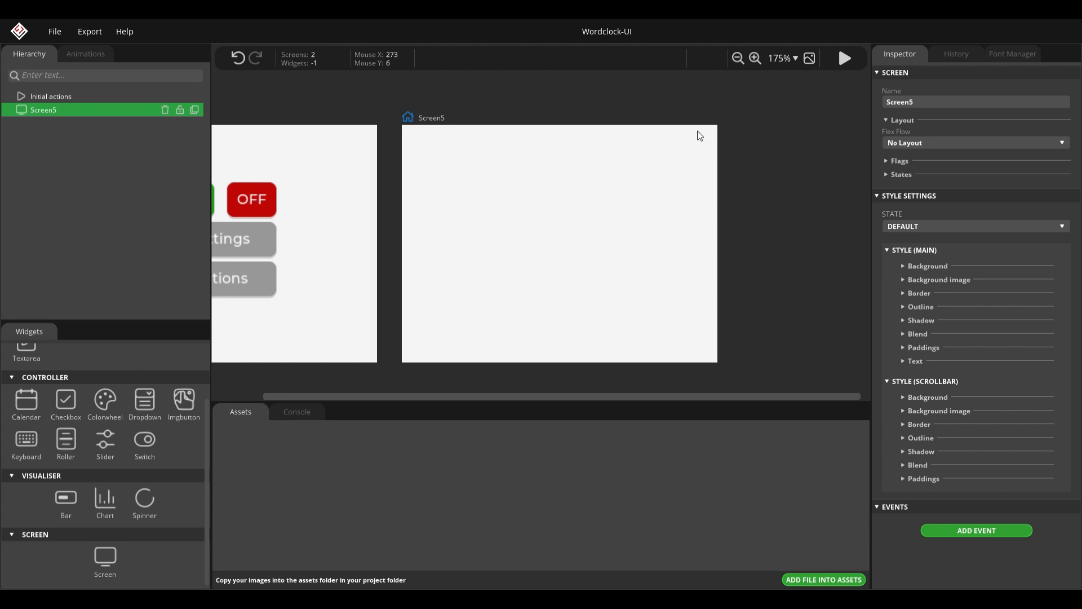
{"action": "left_click", "coordinate": [895, 100]}
{"action": "type", "text": "settingsScreen"}
{"action": "key", "text": "Return"}
Add a Panel widget to settingsScreen and name it updateTimePanel.
{"action": "scroll", "coordinate": [181, 436], "scroll_direction": "up", "scroll_amount": 1}
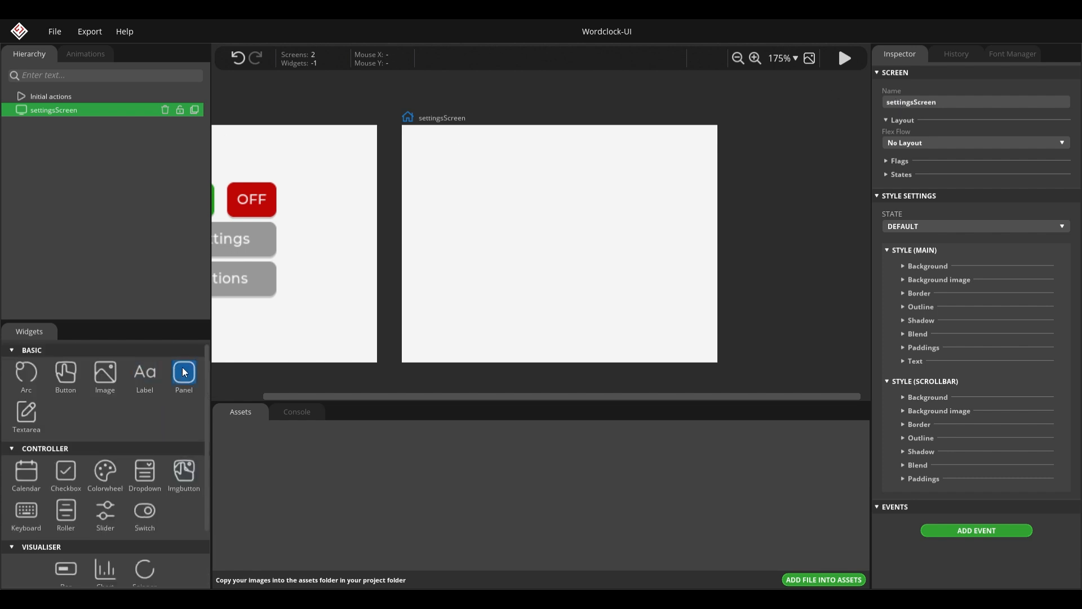
{"action": "left_click_drag", "start_coordinate": [390, 283], "coordinate": [438, 277]}
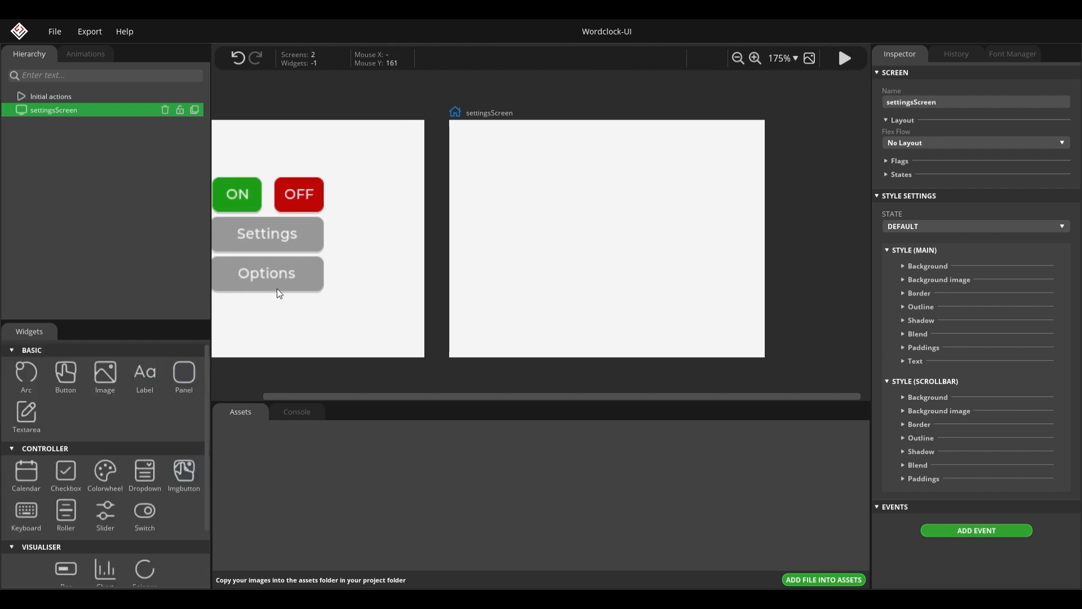
{"action": "left_click", "coordinate": [184, 373]}
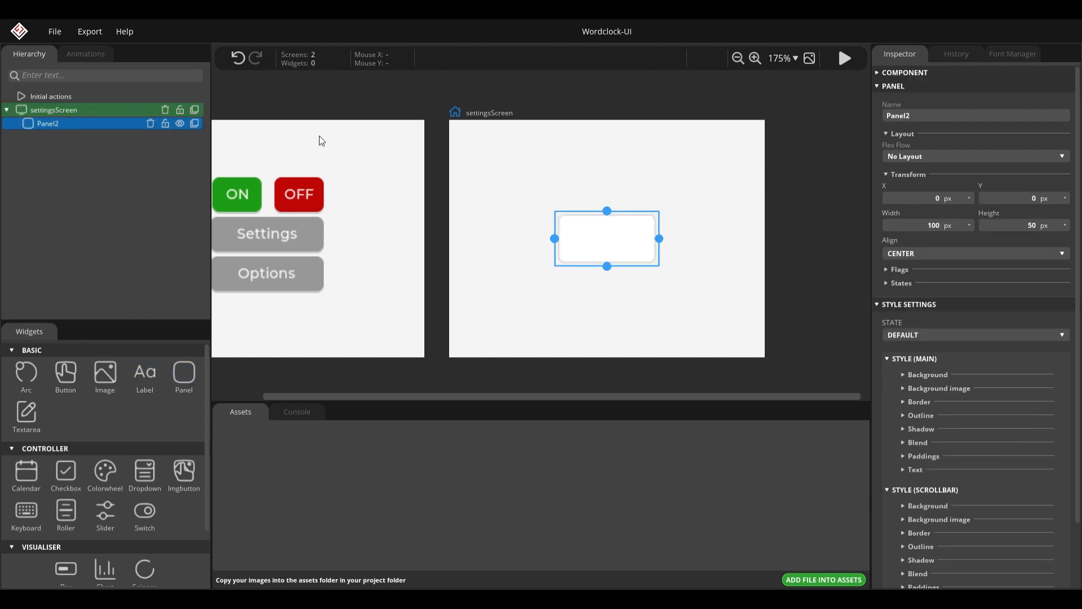
{"action": "double_click", "coordinate": [939, 119]}
{"action": "type", "text": "updateTimePanel"}
{"action": "key", "text": "Return"}
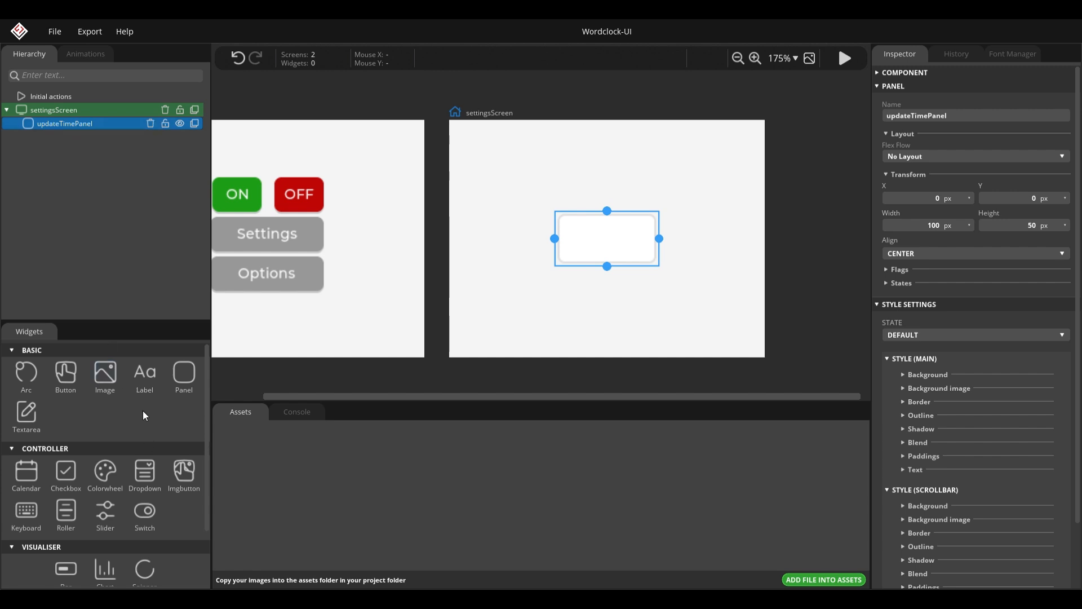
Add a Switch and a Label to settingsScreen and nest both inside updateTimePanel.
{"action": "scroll", "coordinate": [143, 415], "scroll_direction": "down", "scroll_amount": 2}
{"action": "scroll", "coordinate": [148, 476], "scroll_direction": "up", "scroll_amount": 2}
{"action": "left_click", "coordinate": [140, 512]}
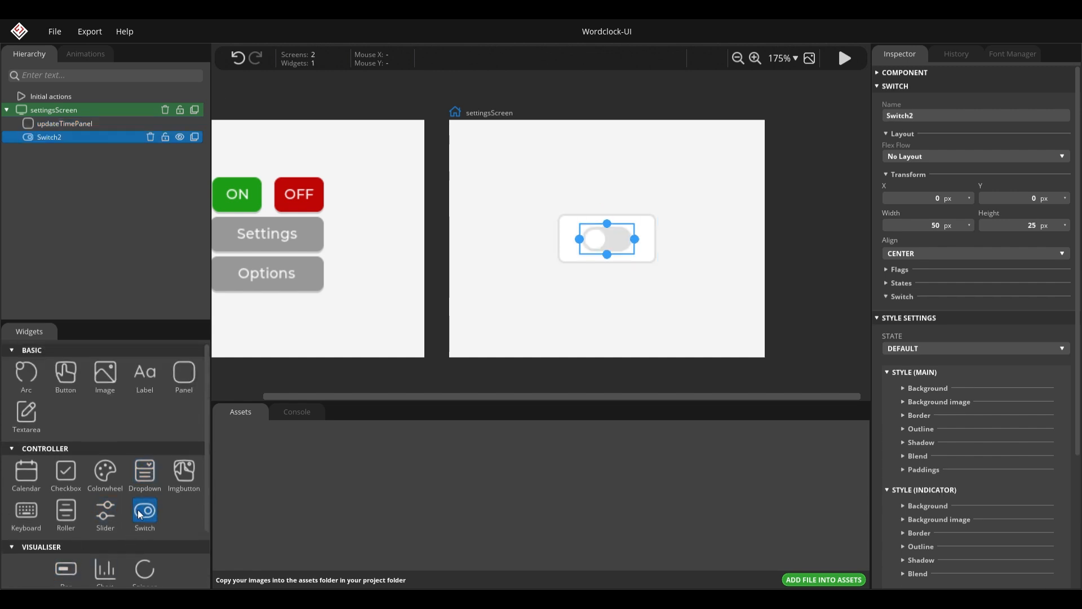
{"action": "left_click", "coordinate": [145, 375]}
{"action": "mouse_move", "coordinate": [45, 134]}
{"action": "left_mouse_down"}
{"action": "mouse_move", "coordinate": [62, 120]}
{"action": "mouse_move", "coordinate": [55, 141]}
{"action": "mouse_move", "coordinate": [62, 126]}
{"action": "left_mouse_up"}
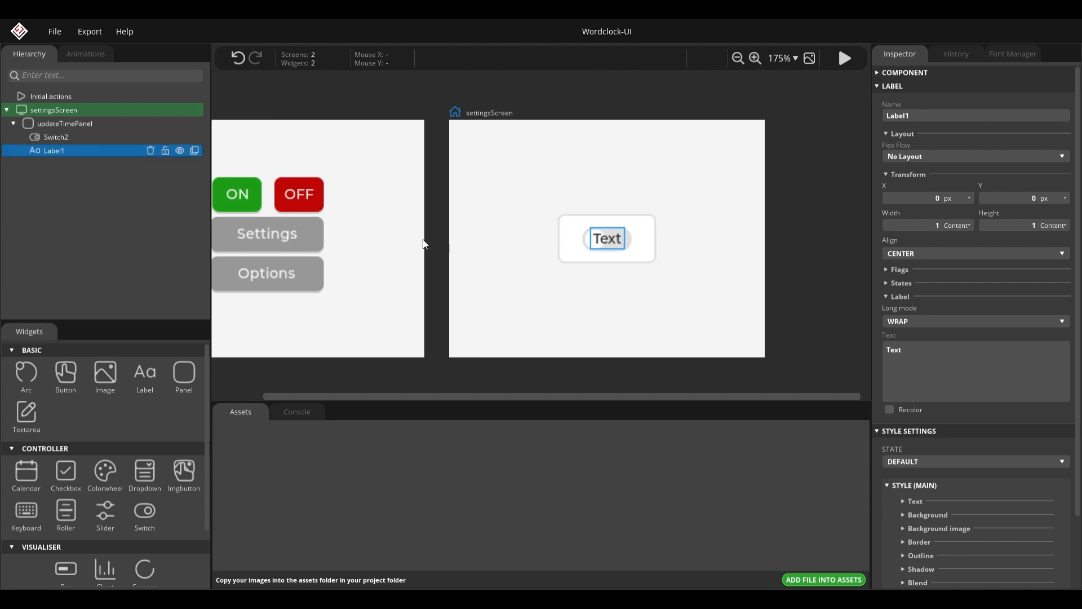
Set updateTimePanel's width to 275 px and its height to 35 px.
{"action": "left_click", "coordinate": [39, 124]}
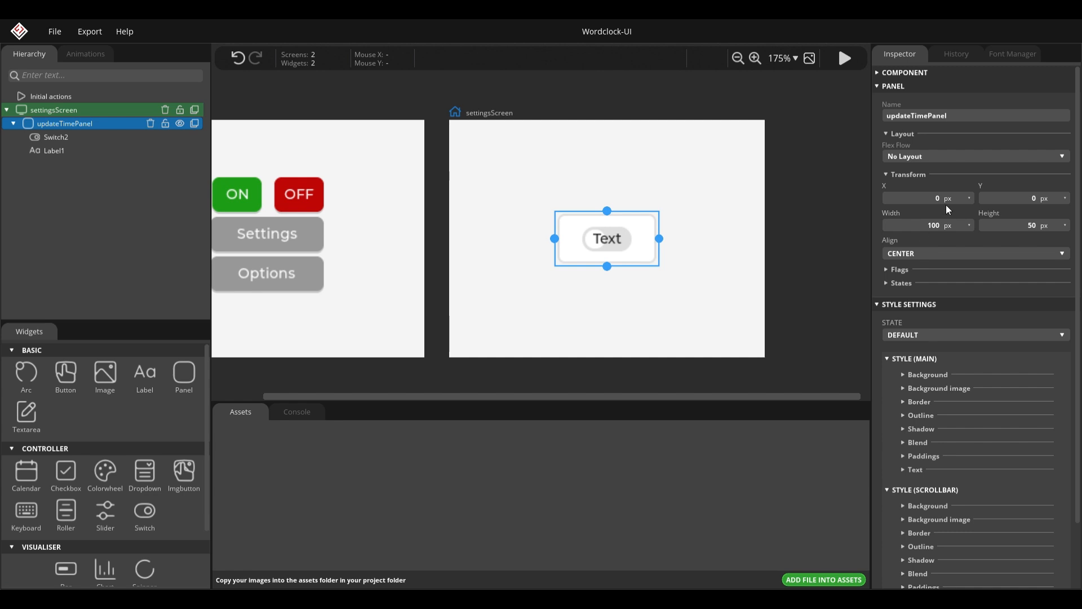
{"action": "type", "text": "255"}
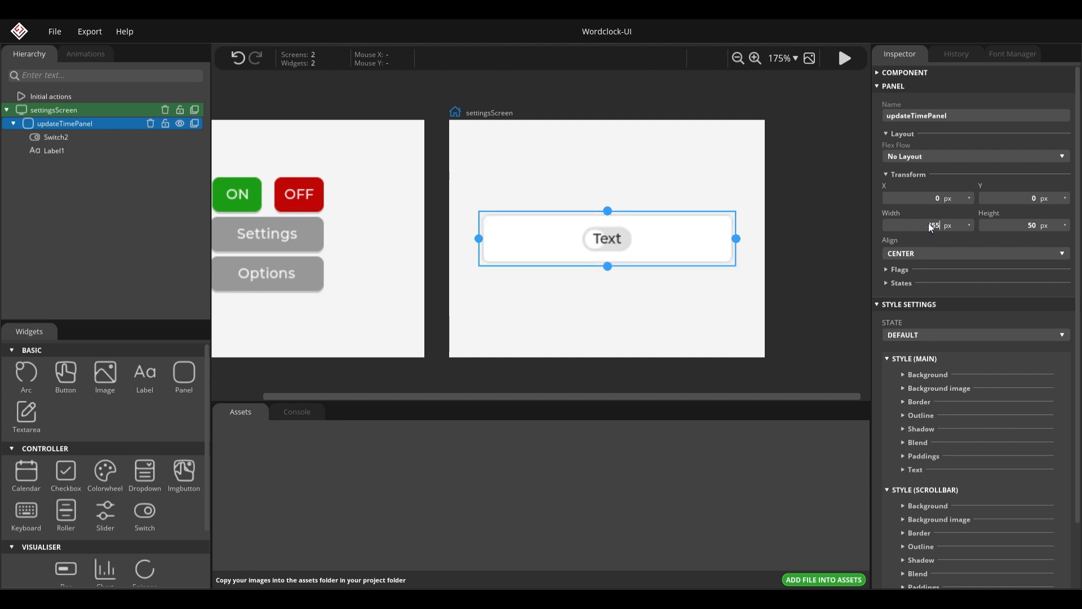
{"action": "key", "text": "BackSpace"}
{"action": "type", "text": "7"}
{"action": "key", "text": "Tab"}
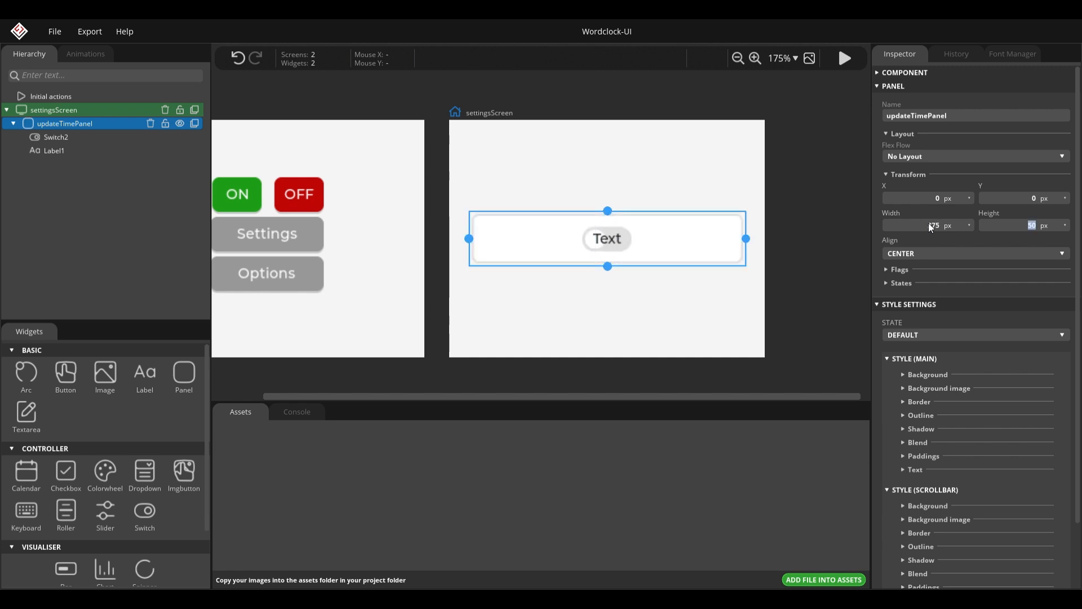
{"action": "type", "text": "35"}
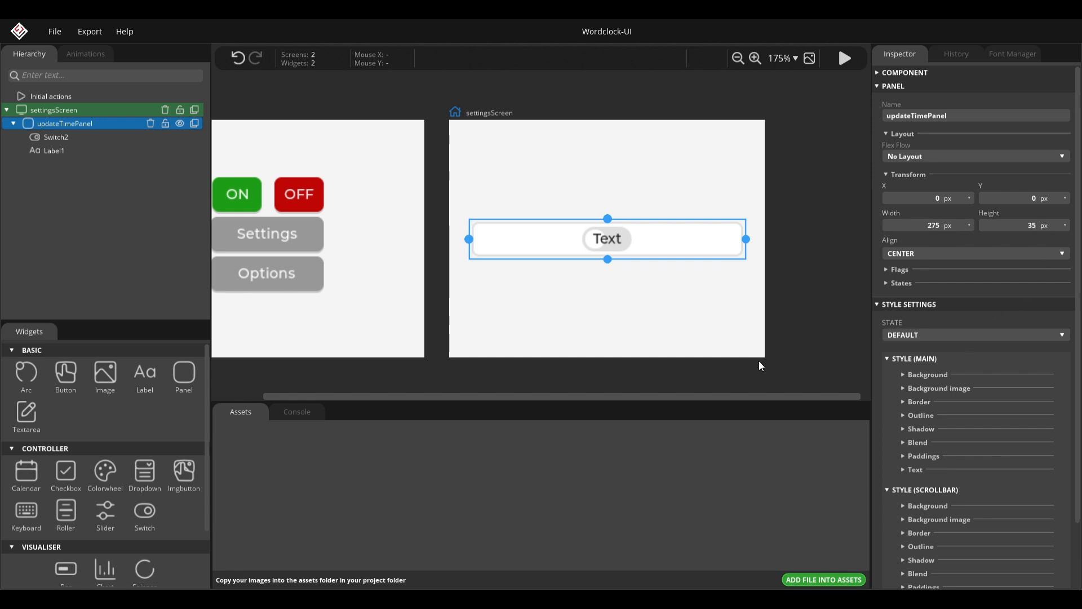
Override updateTimePanel's main-style shadow width and spread with 0.
{"action": "left_click", "coordinate": [803, 297]}
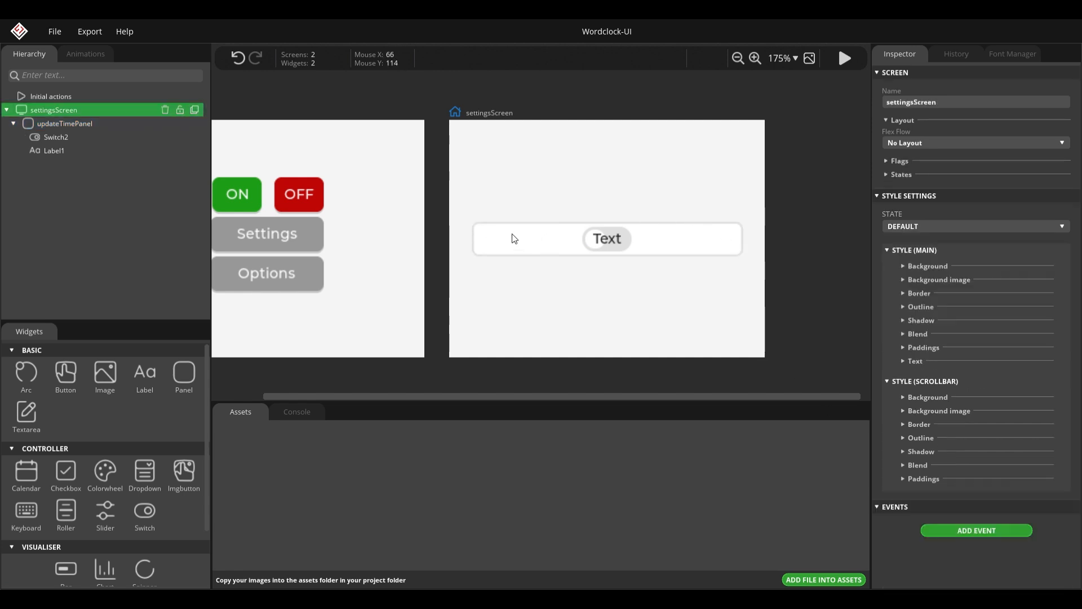
{"action": "left_click", "coordinate": [524, 248]}
{"action": "left_click", "coordinate": [750, 263]}
{"action": "left_click", "coordinate": [735, 265]}
{"action": "scroll", "coordinate": [928, 396], "scroll_direction": "down", "scroll_amount": 2}
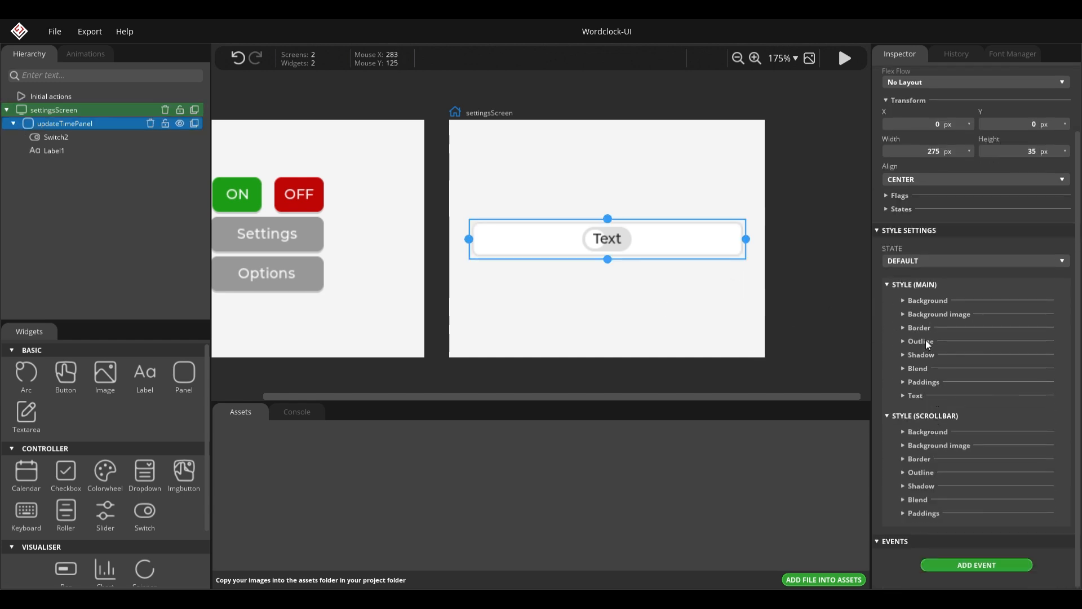
{"action": "left_click", "coordinate": [903, 355]}
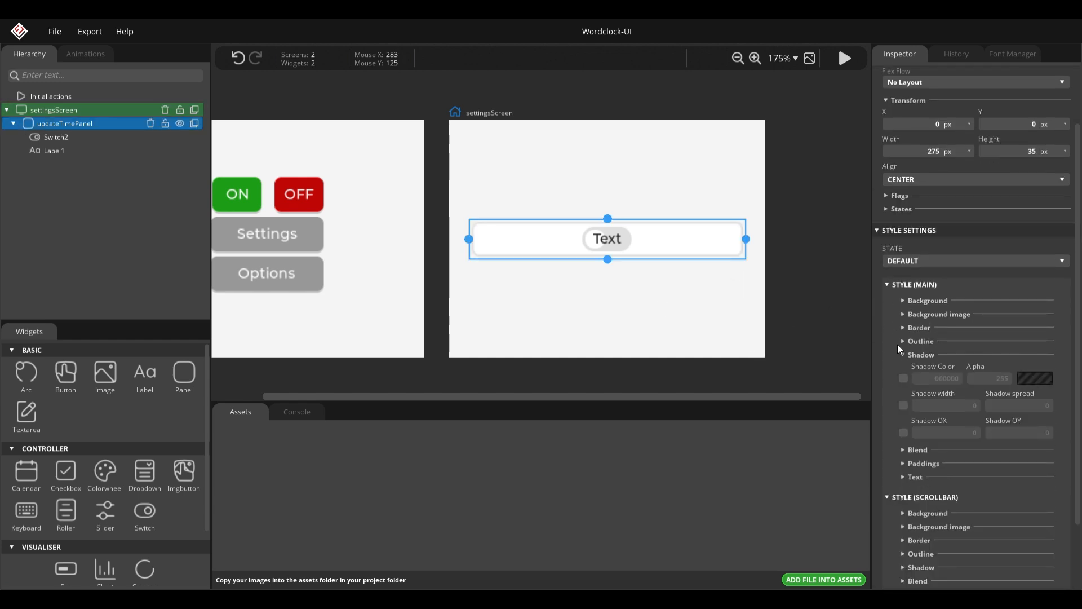
{"action": "left_click", "coordinate": [904, 406]}
{"action": "left_click", "coordinate": [823, 304]}
{"action": "left_click", "coordinate": [718, 238]}
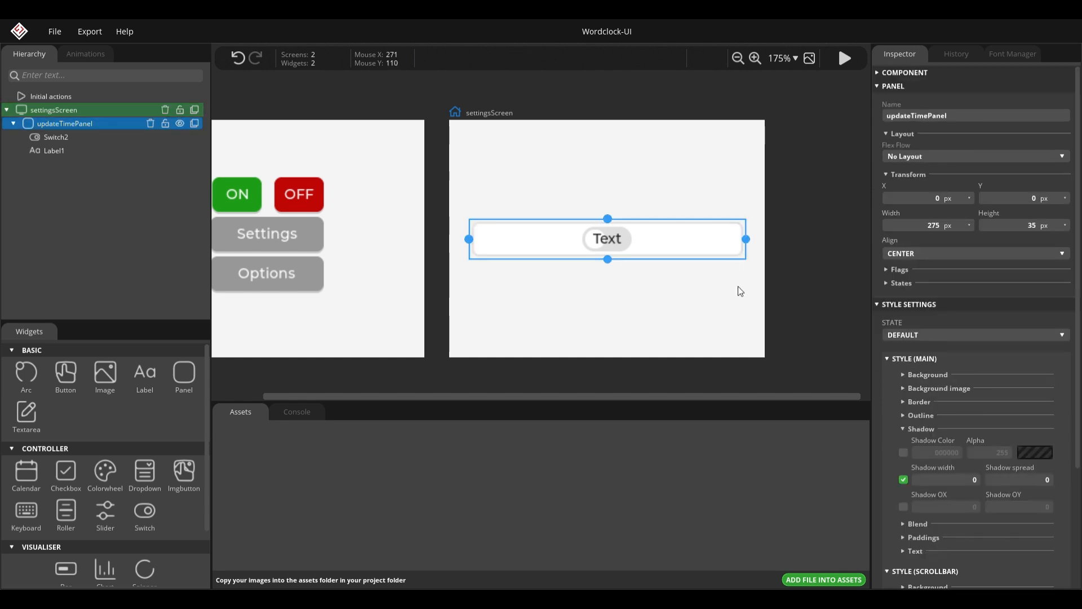
{"action": "scroll", "coordinate": [915, 476], "scroll_direction": "down", "scroll_amount": 3}
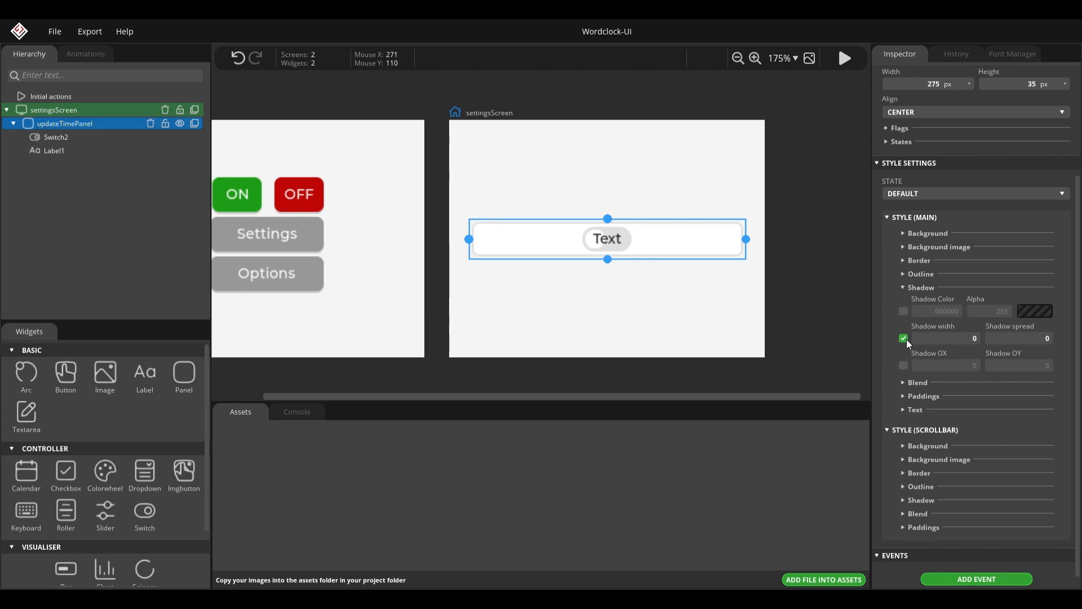
{"action": "left_click", "coordinate": [817, 270]}
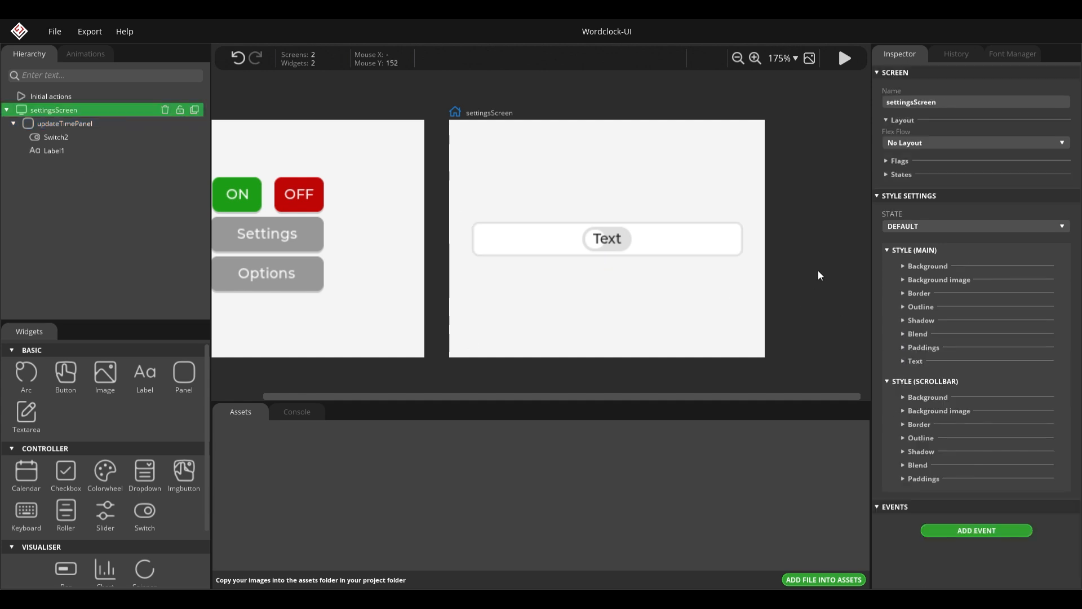
Try a 000000 shadow colour with alpha 255 on updateTimePanel and turn the colour override off again.
{"action": "left_click", "coordinate": [64, 124]}
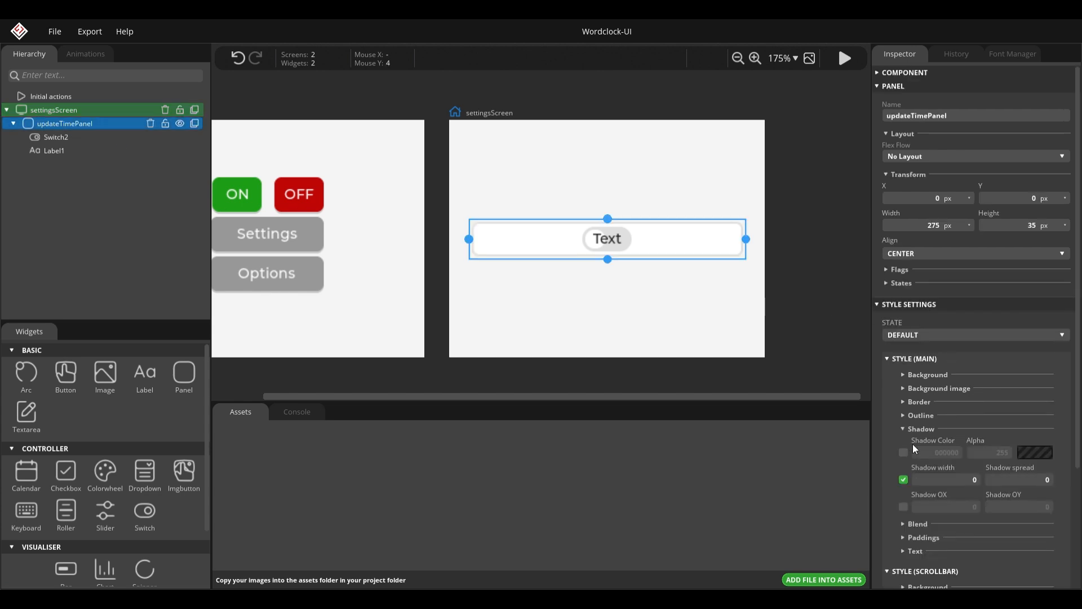
{"action": "scroll", "coordinate": [918, 443], "scroll_direction": "down", "scroll_amount": 3}
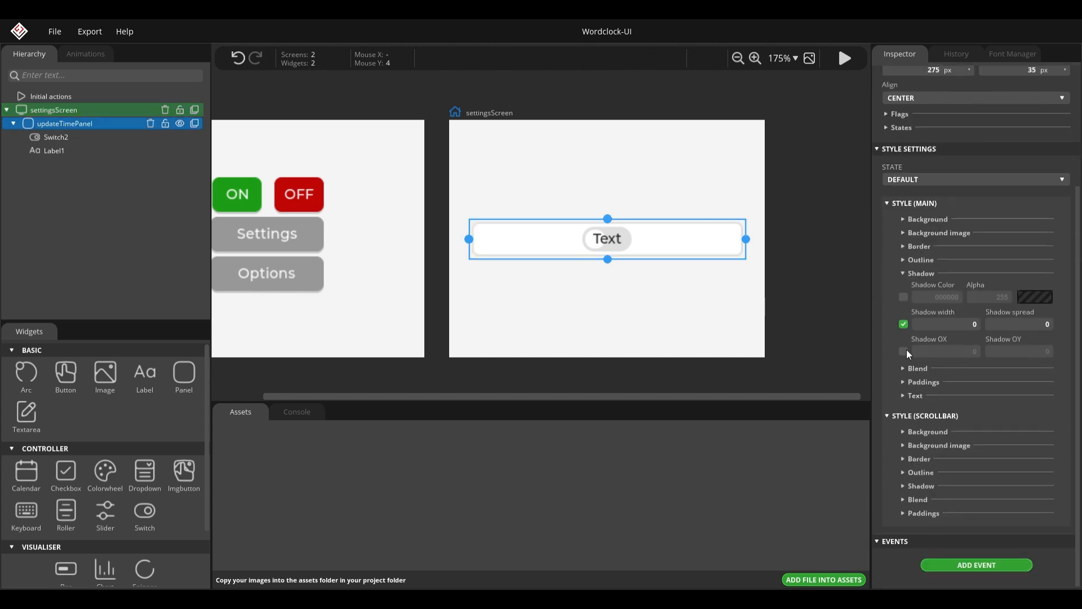
{"action": "left_click", "coordinate": [904, 298]}
{"action": "left_click", "coordinate": [904, 325]}
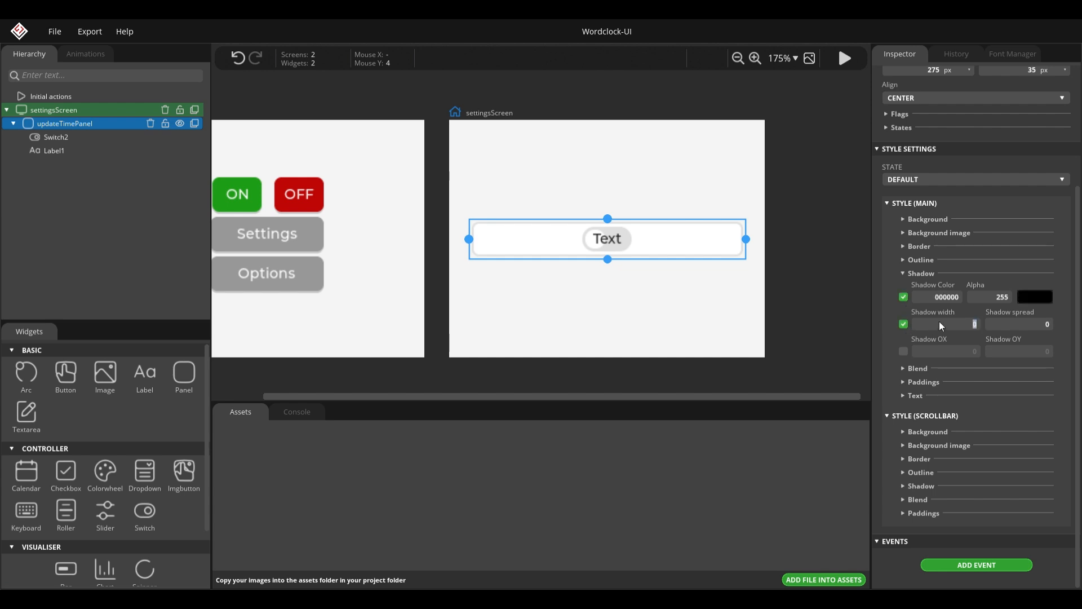
{"action": "left_click", "coordinate": [817, 241]}
{"action": "left_click", "coordinate": [699, 244]}
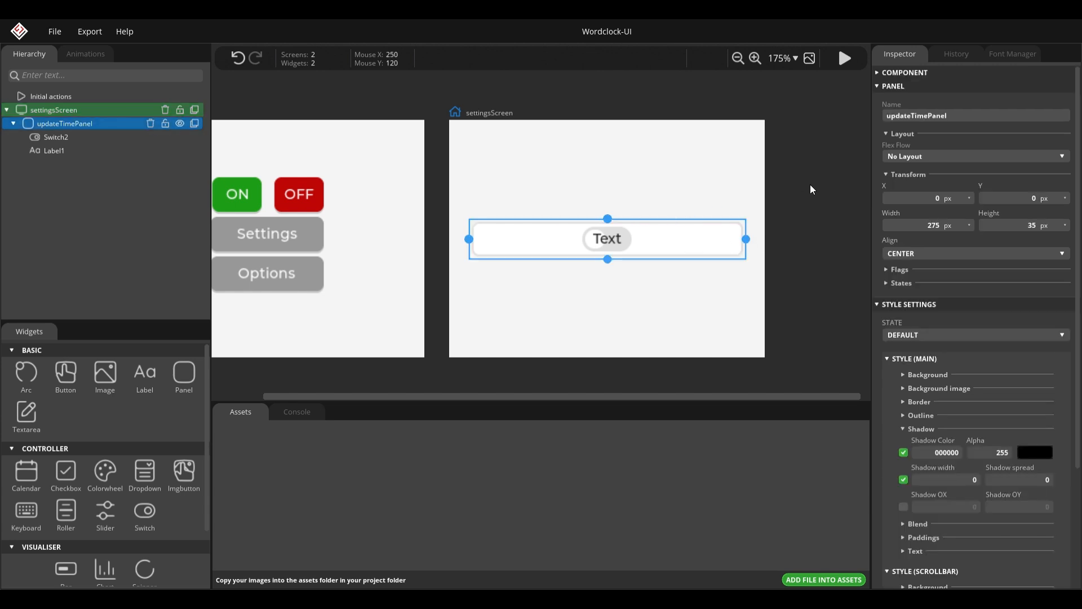
{"action": "scroll", "coordinate": [823, 300], "scroll_direction": "down", "scroll_amount": 4}
{"action": "scroll", "coordinate": [820, 312], "scroll_direction": "up", "scroll_amount": 2}
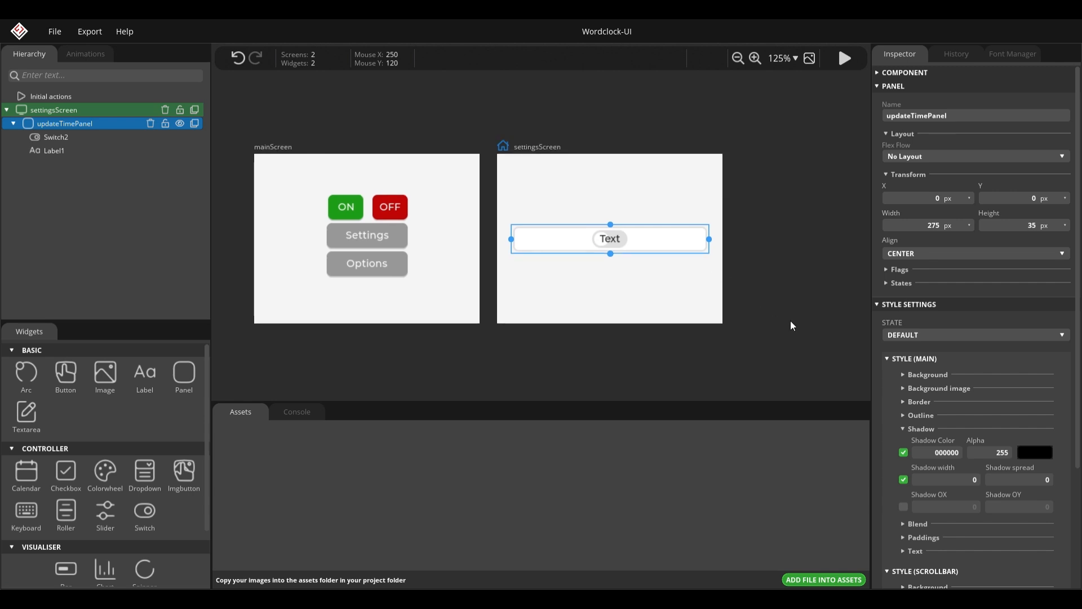
{"action": "left_click", "coordinate": [903, 453]}
Open the background settings of updateTimePanel's main style.
{"action": "scroll", "coordinate": [719, 315], "scroll_direction": "up", "scroll_amount": 5}
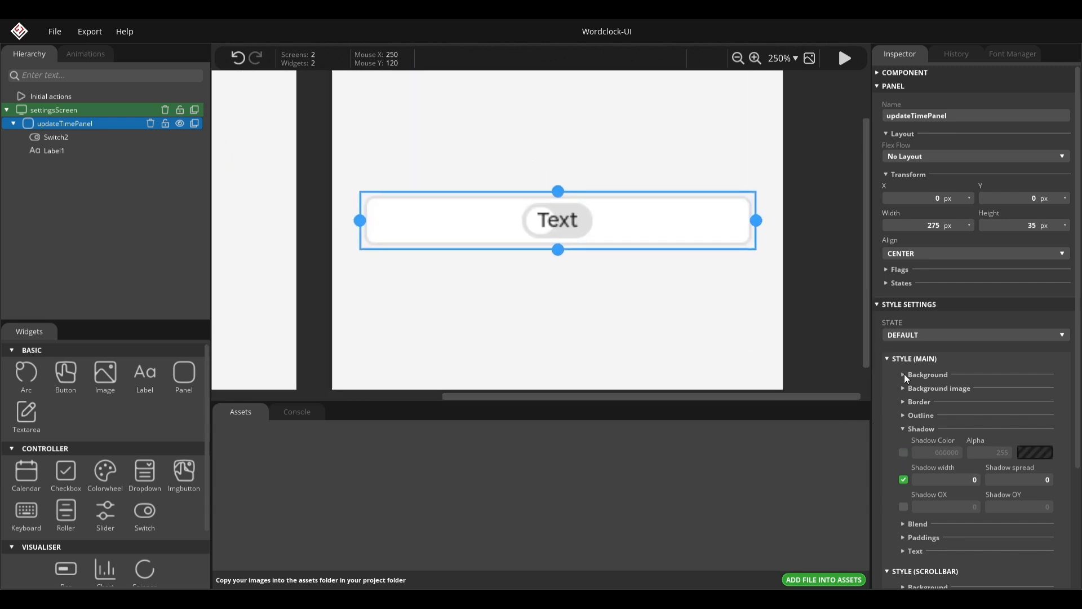
{"action": "left_click", "coordinate": [904, 375]}
{"action": "scroll", "coordinate": [901, 381], "scroll_direction": "down", "scroll_amount": 1}
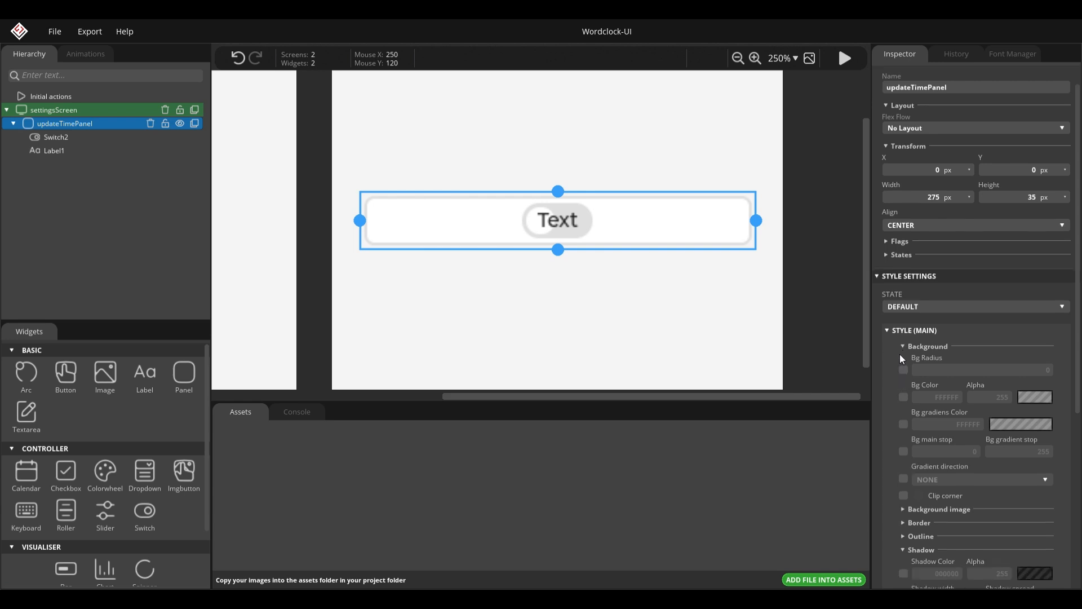
Review the editor preferences down to the list of hotkeys and close them.
{"action": "left_click", "coordinate": [53, 31]}
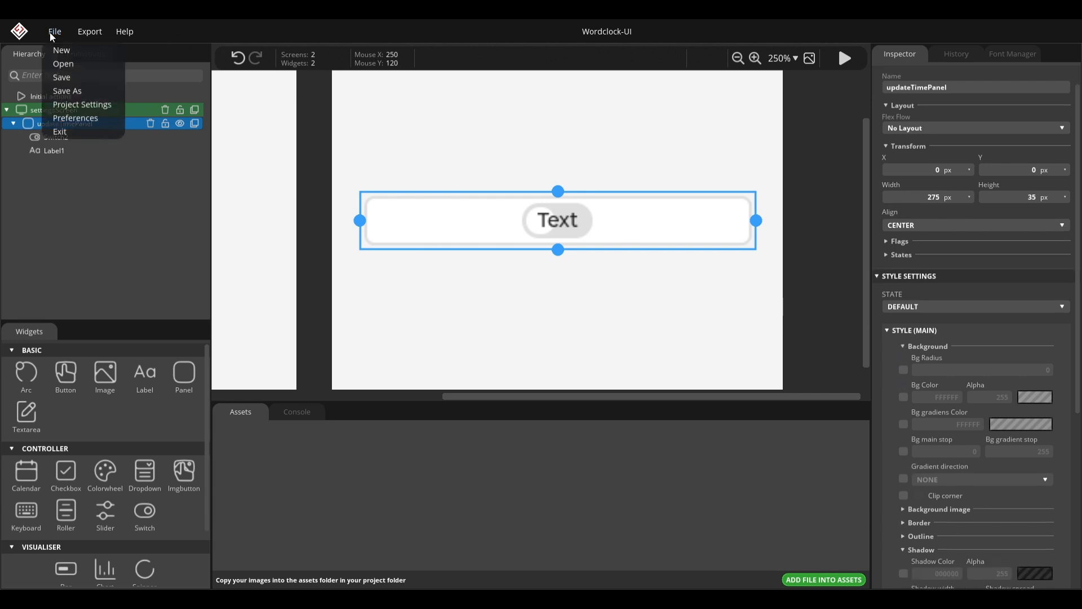
{"action": "left_click", "coordinate": [73, 116]}
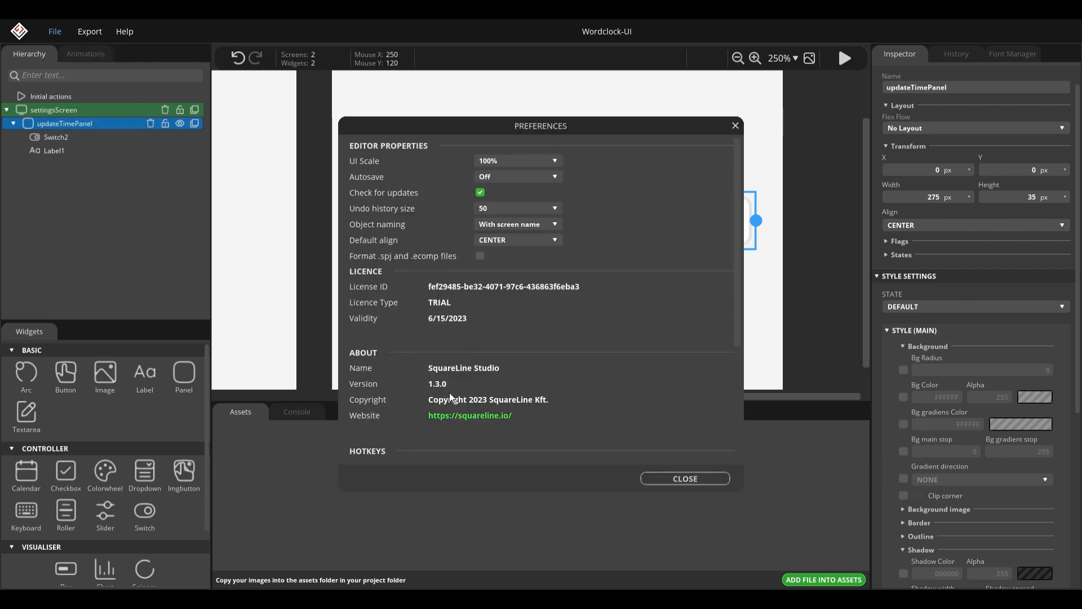
{"action": "scroll", "coordinate": [451, 295], "scroll_direction": "down", "scroll_amount": 4}
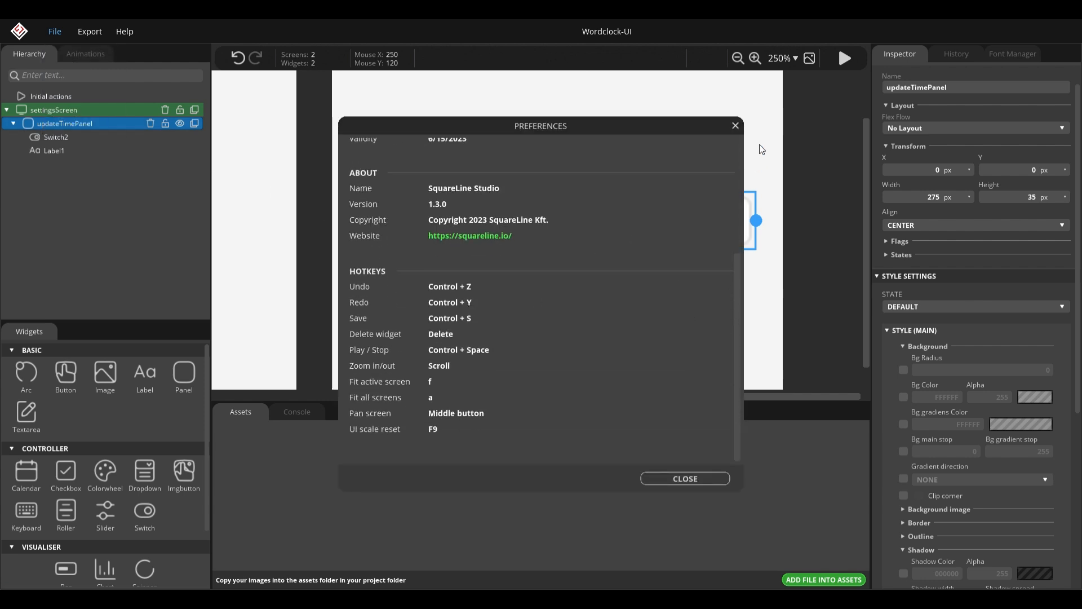
{"action": "left_click", "coordinate": [736, 125]}
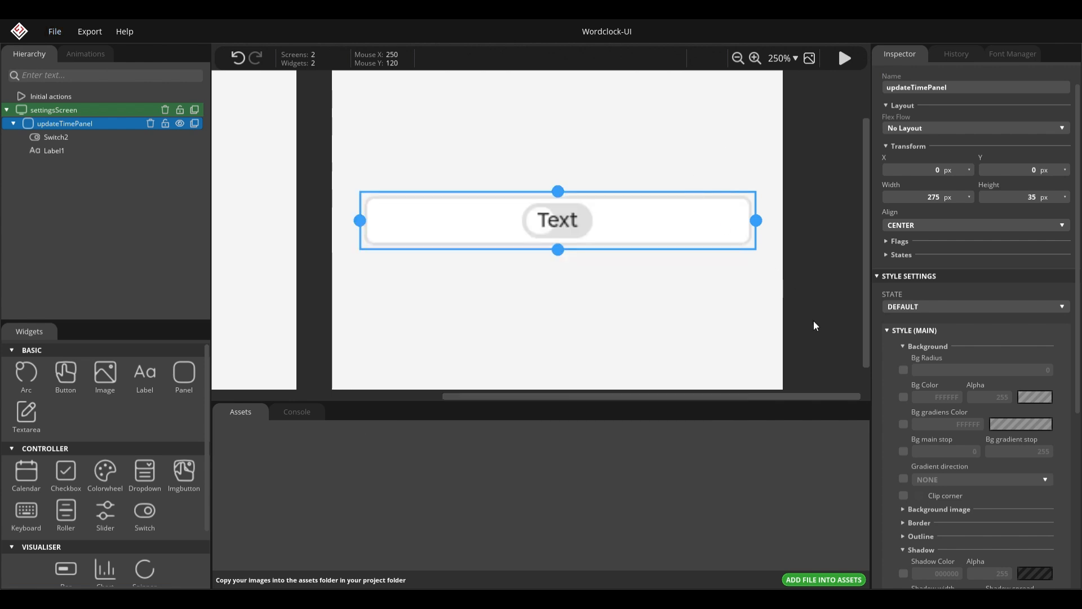
Examine the outline settings in updateTimePanel's main style.
{"action": "scroll", "coordinate": [894, 437], "scroll_direction": "down", "scroll_amount": 2}
{"action": "scroll", "coordinate": [895, 436], "scroll_direction": "down", "scroll_amount": 2}
{"action": "scroll", "coordinate": [913, 400], "scroll_direction": "up", "scroll_amount": 2}
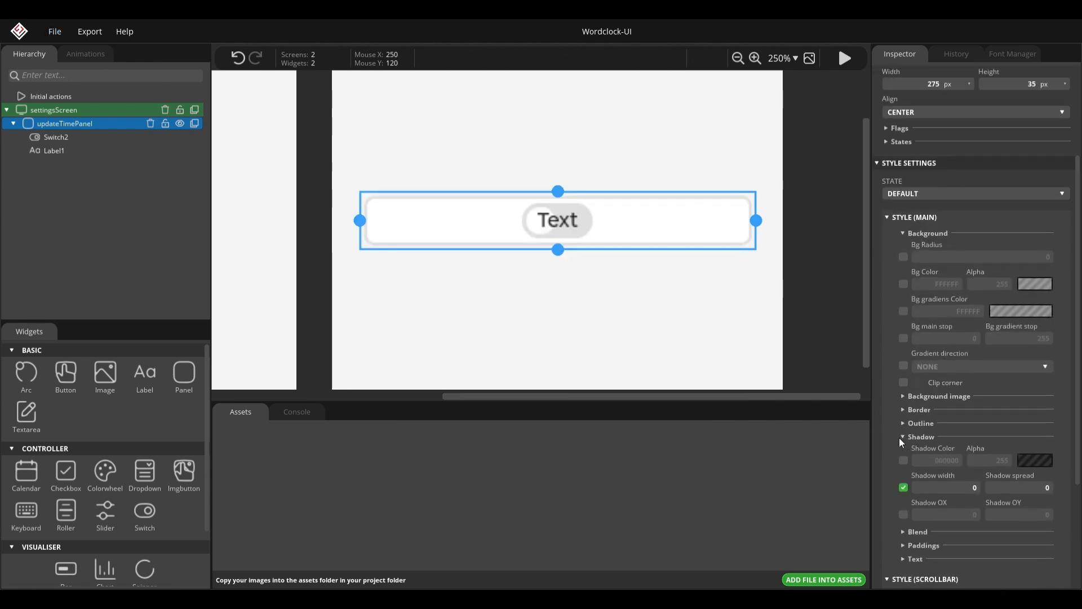
{"action": "left_click", "coordinate": [904, 423]}
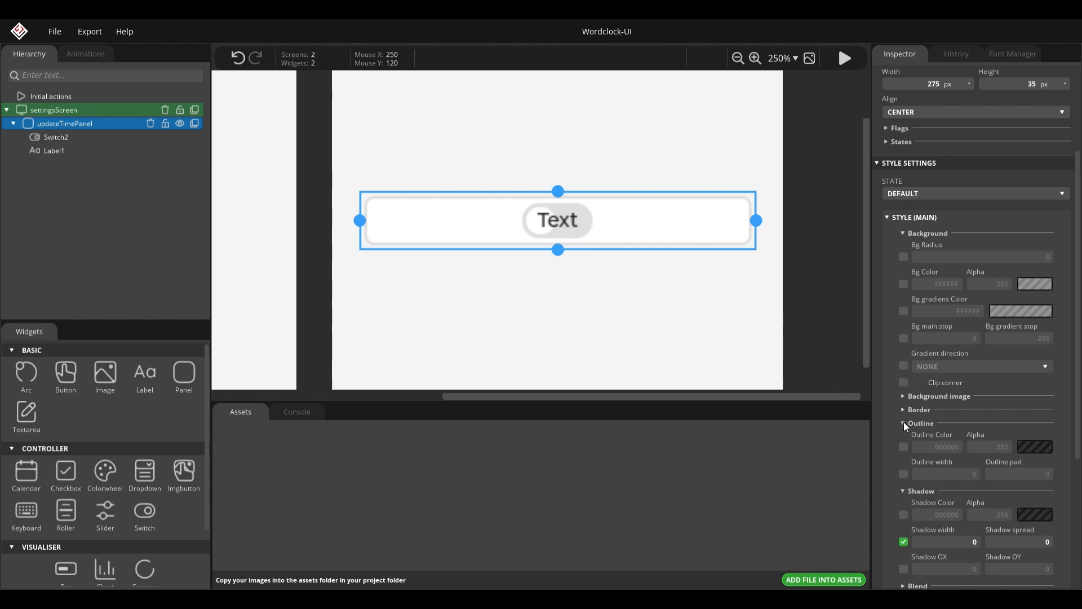
{"action": "left_click", "coordinate": [904, 423]}
{"action": "scroll", "coordinate": [900, 344], "scroll_direction": "up", "scroll_amount": 2}
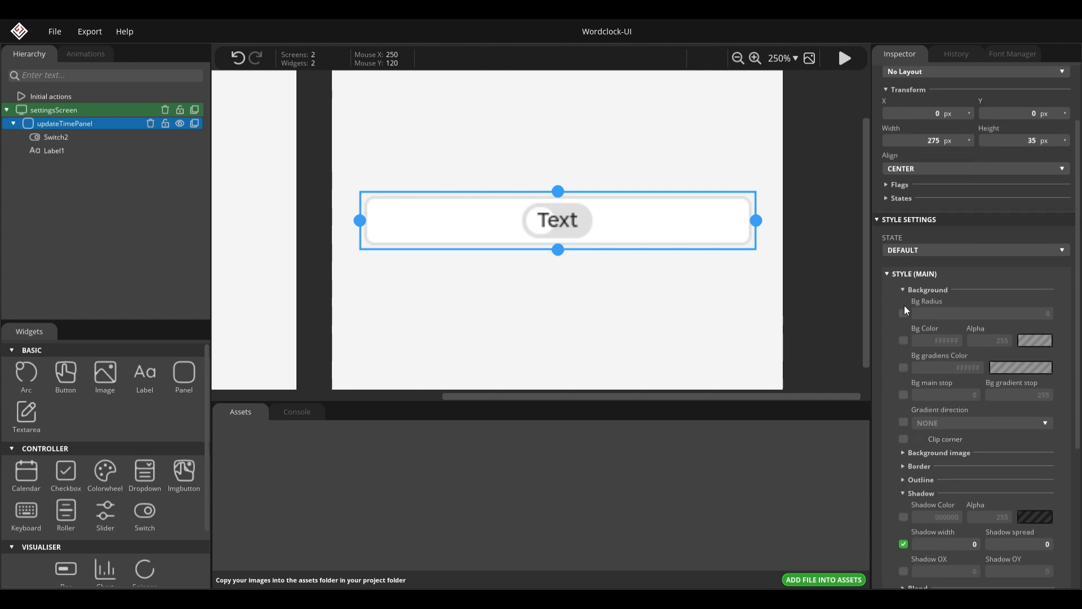
Make updateTimePanel's background transparent by overriding its FFFFFF background colour with alpha 0.
{"action": "left_click", "coordinate": [762, 168]}
{"action": "left_click", "coordinate": [736, 221]}
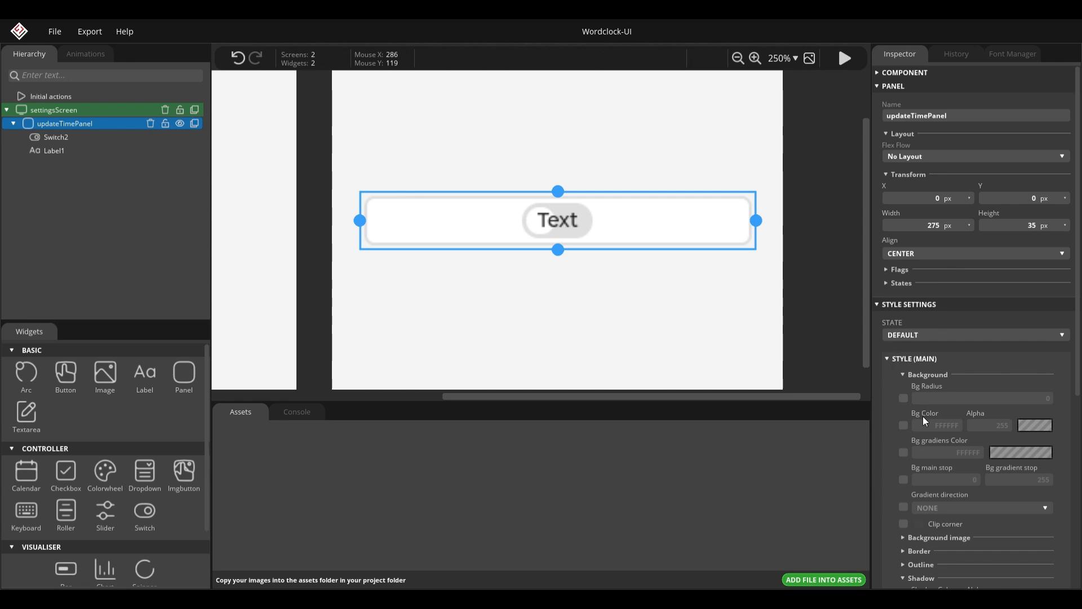
{"action": "left_click", "coordinate": [905, 425]}
{"action": "type", "text": "0"}
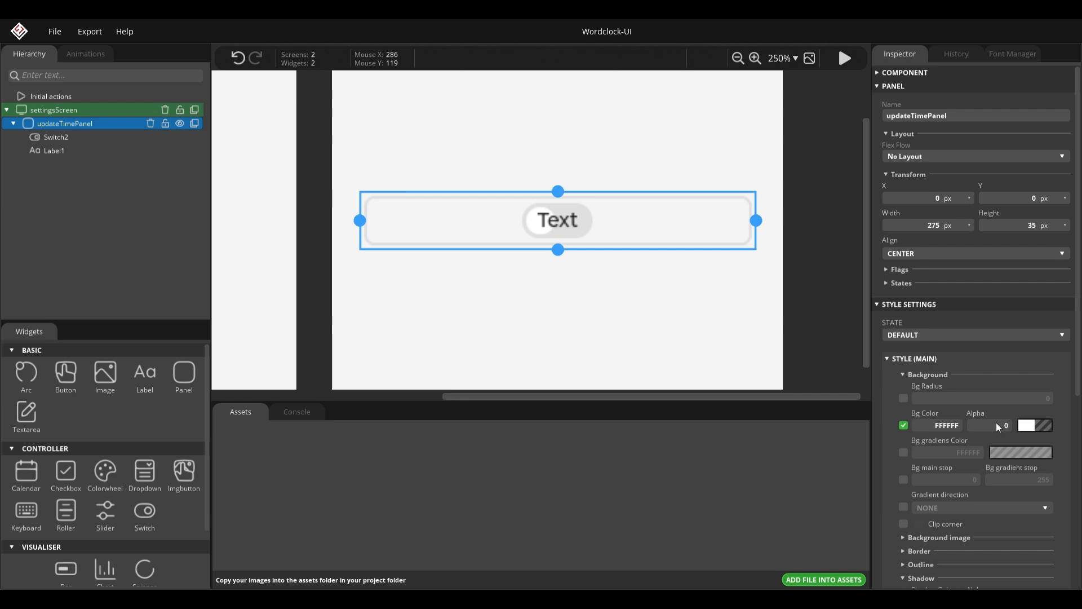
{"action": "left_click", "coordinate": [823, 297]}
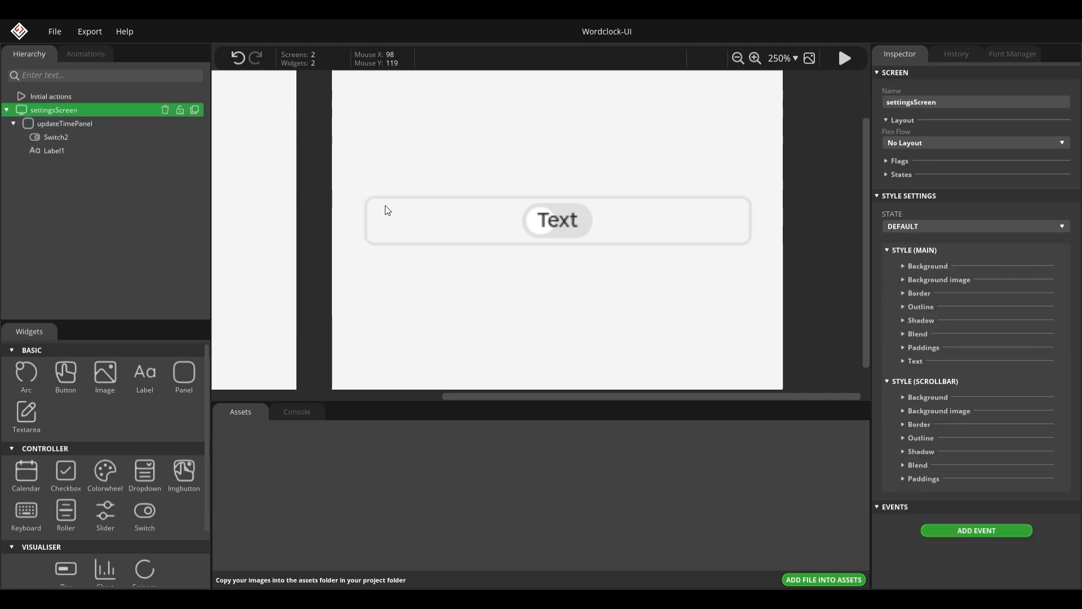
Rename the Switch inside updateTimePanel as updateTimeSwitch.
{"action": "left_click", "coordinate": [56, 137]}
{"action": "left_click", "coordinate": [965, 119]}
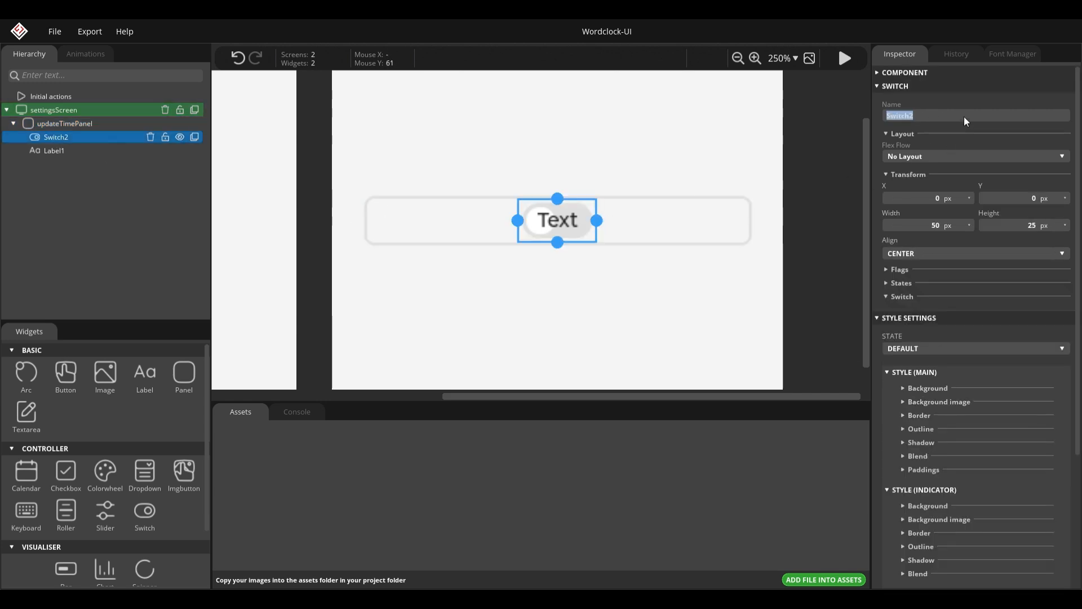
{"action": "type", "text": "updateTimeSw"}
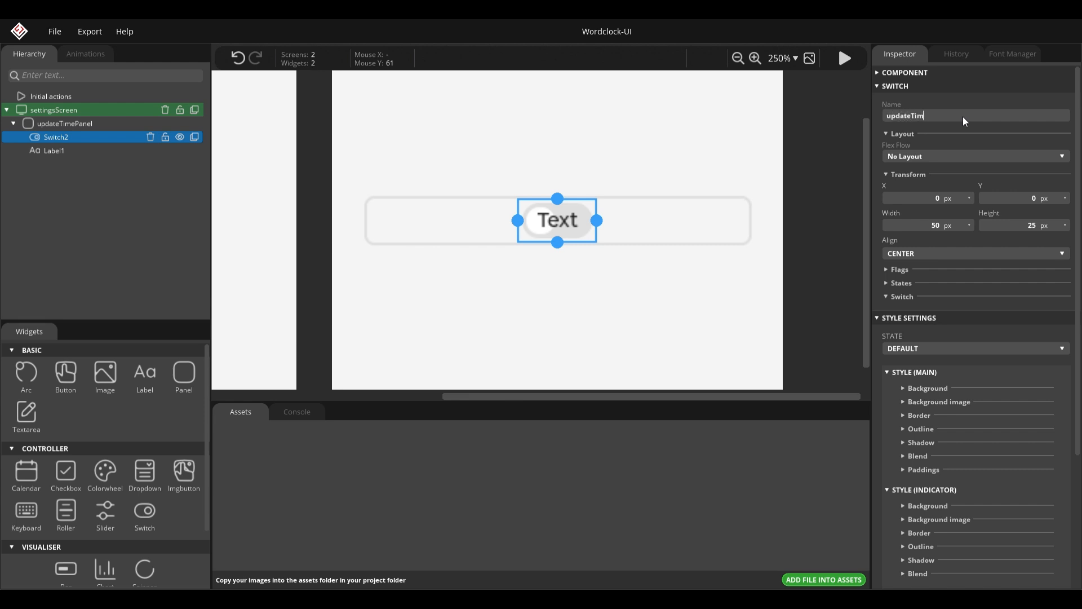
{"action": "key", "text": "Return"}
Set updateTimeSwitch's size to 45 px wide by 15 px high and its X position to -100 px.
{"action": "type", "text": "45"}
{"action": "key", "text": "Tab"}
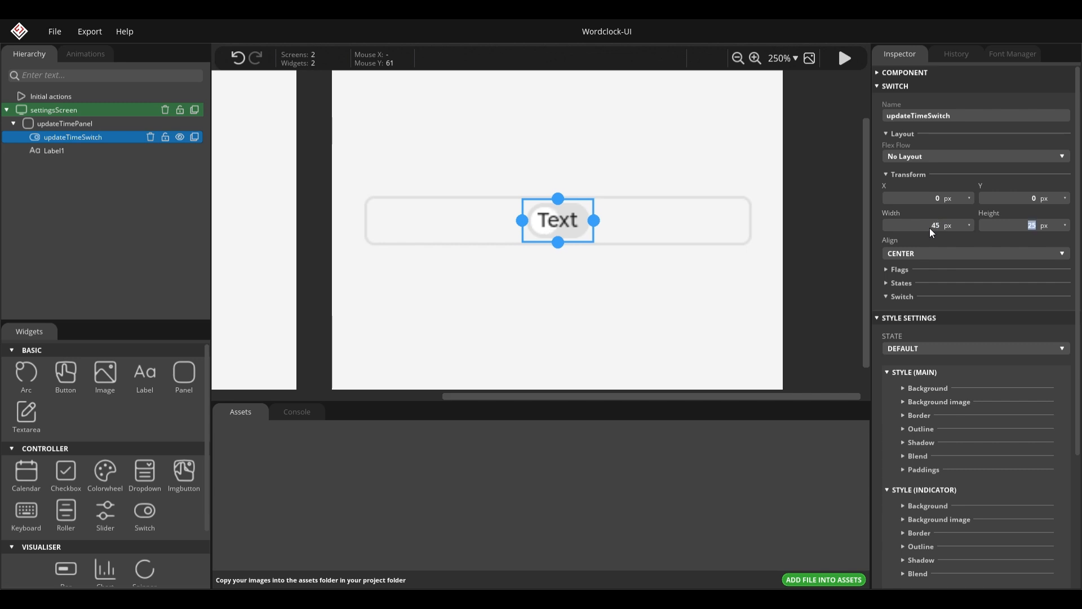
{"action": "type", "text": "15"}
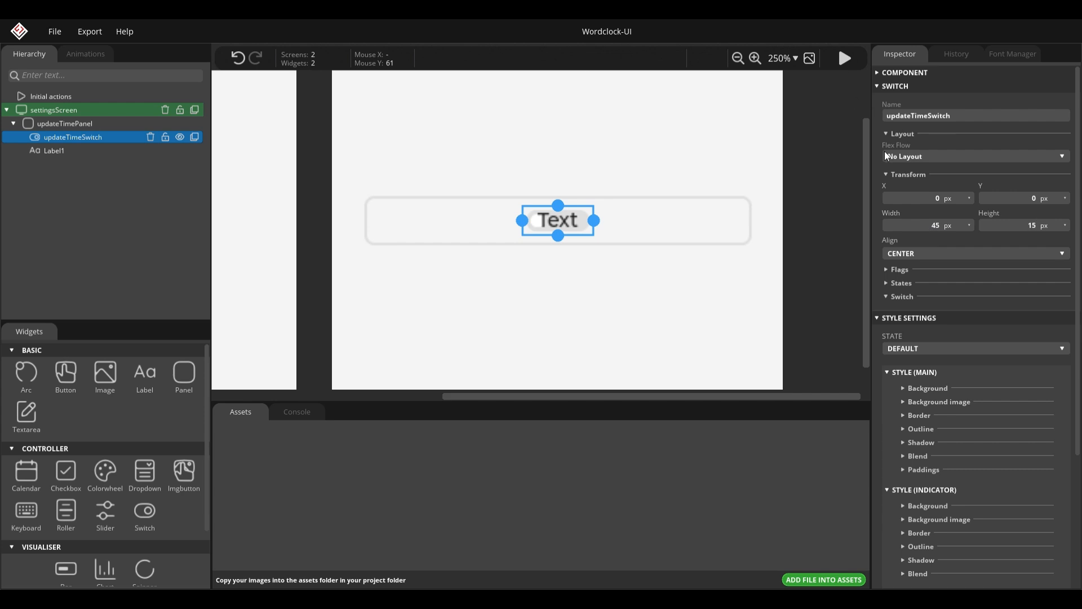
{"action": "left_click", "coordinate": [914, 195]}
{"action": "type", "text": "-100"}
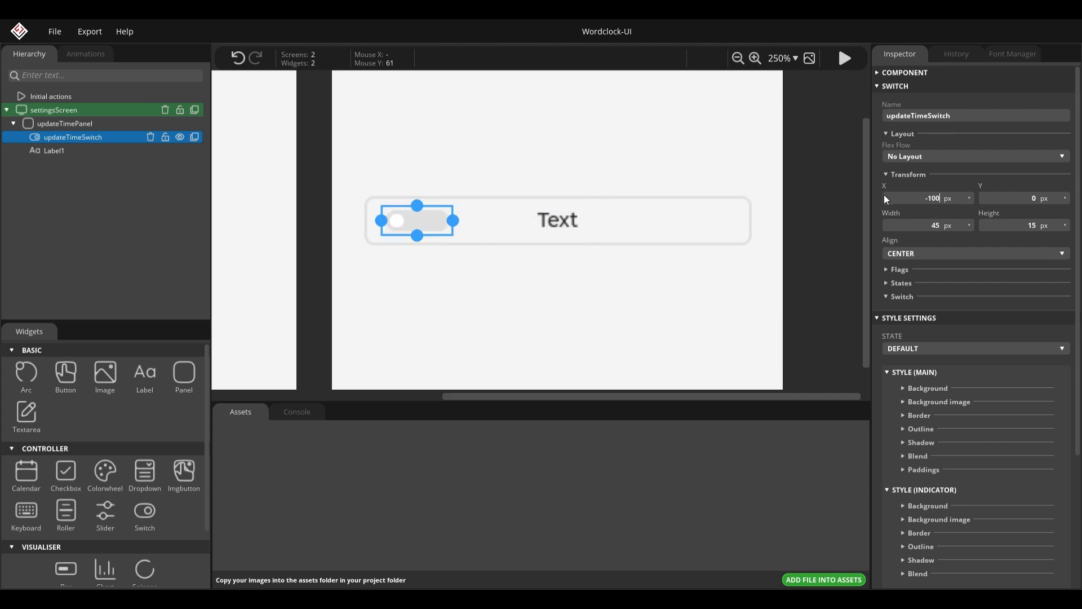
Try a 50 px width for updateTimeSwitch, and settle on 45 px wide by 20 px high.
{"action": "left_click", "coordinate": [554, 221]}
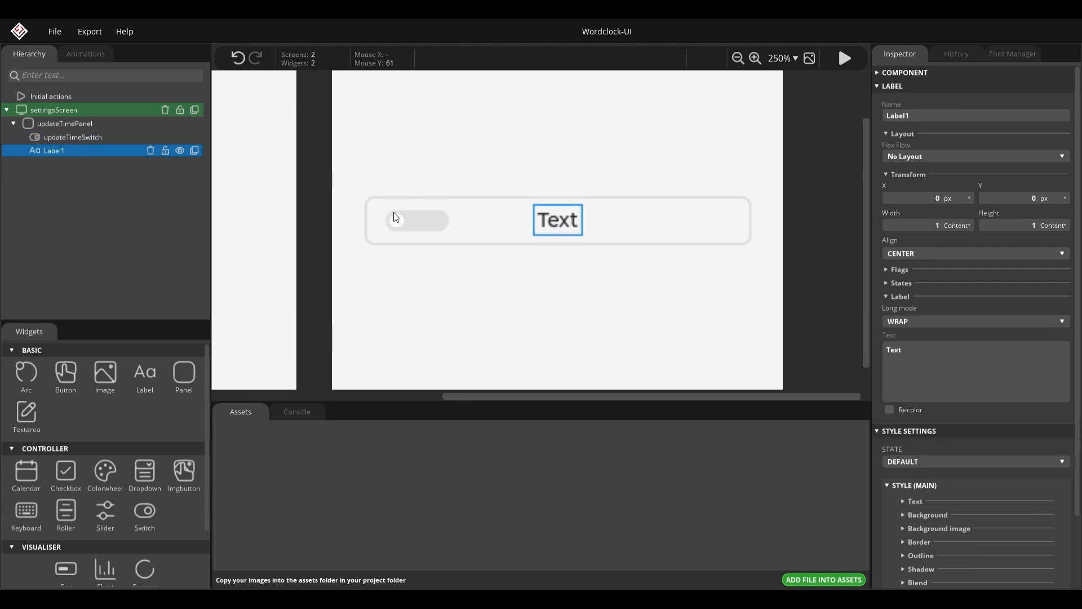
{"action": "left_click", "coordinate": [432, 230]}
{"action": "type", "text": "50"}
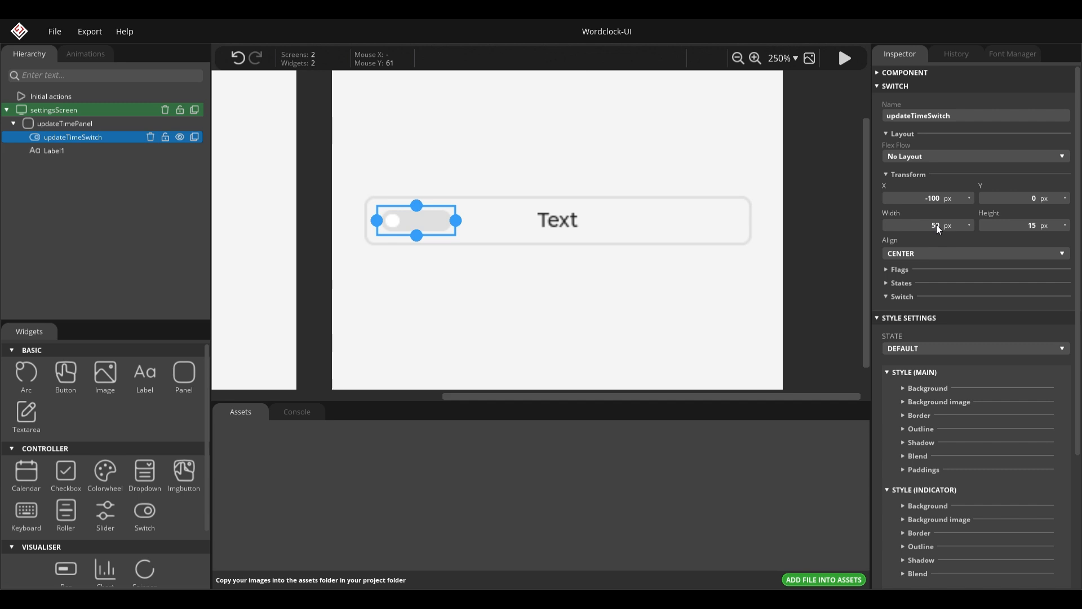
{"action": "key", "text": "BackSpace"}
{"action": "key", "text": "BackSpace"}
{"action": "type", "text": "45"}
{"action": "key", "text": "Tab"}
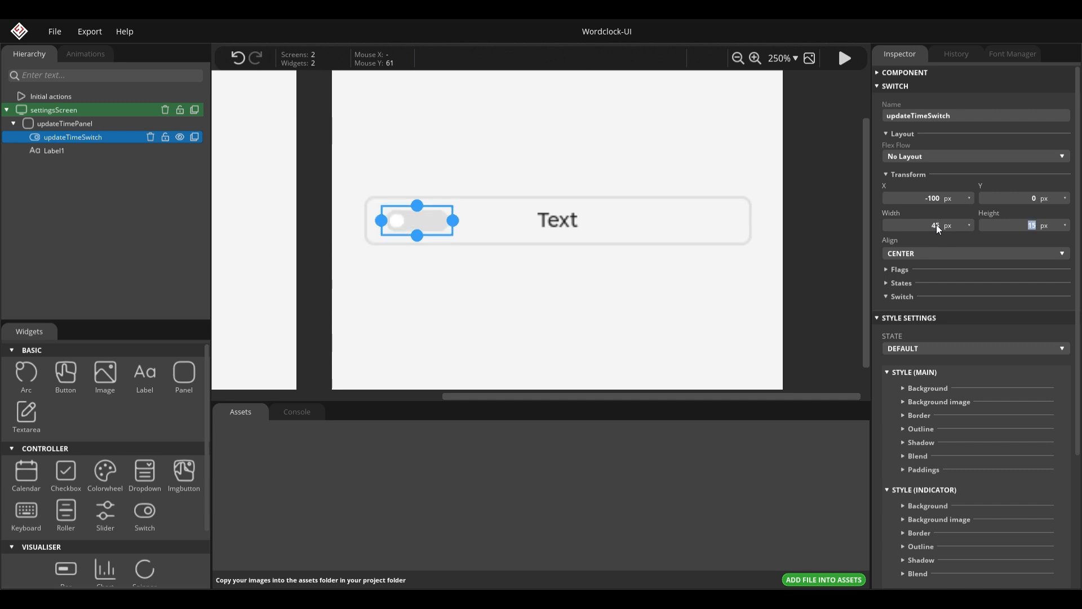
{"action": "type", "text": "20"}
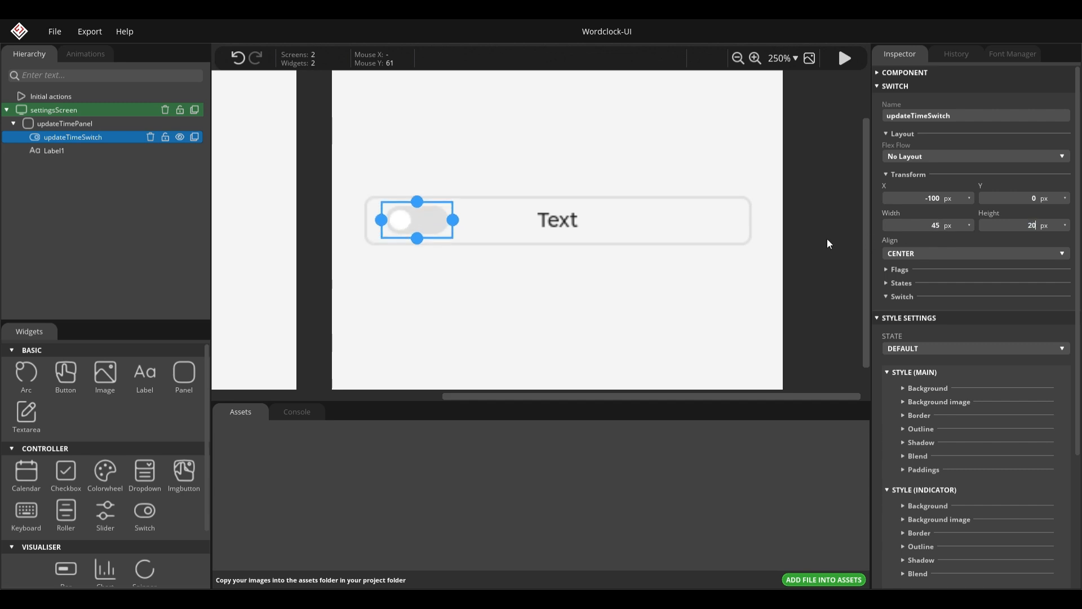
Set the text of Label1 inside updateTimePanel to "Update time using NTP".
{"action": "left_click", "coordinate": [555, 219]}
{"action": "scroll", "coordinate": [555, 219], "scroll_direction": "down", "scroll_amount": 4}
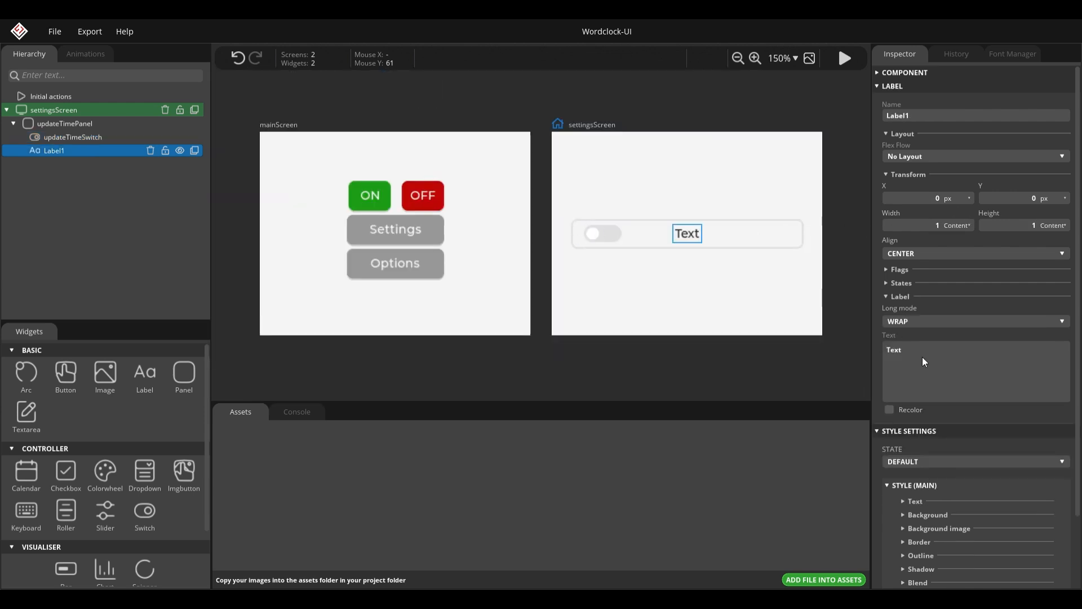
{"action": "type", "text": "Updat"}
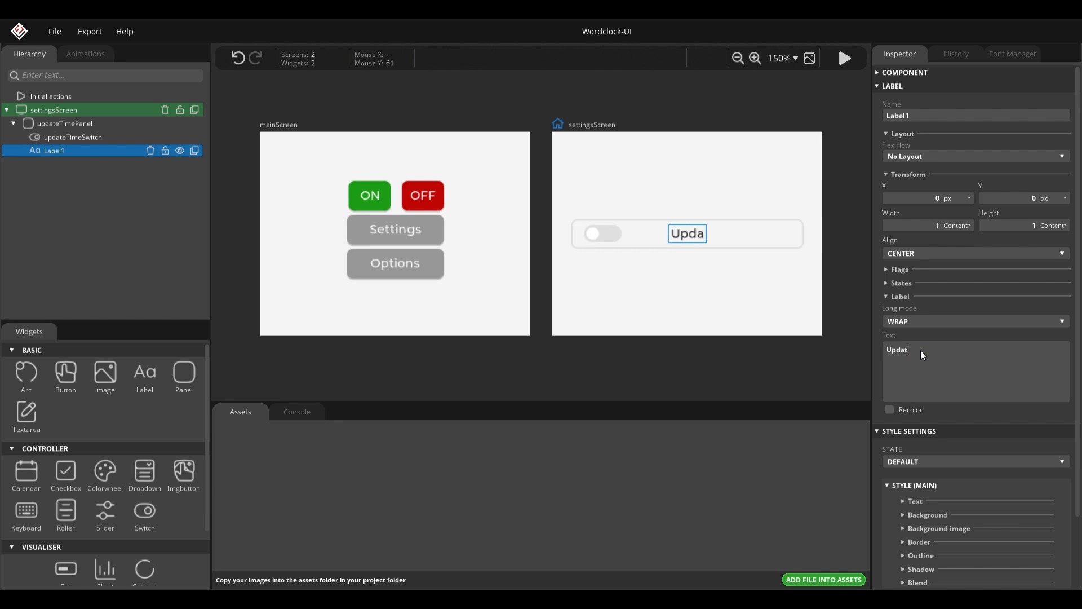
{"action": "type", "text": "e time over"}
{"action": "key", "text": "BackSpace"}
{"action": "key", "text": "BackSpace"}
{"action": "key", "text": "BackSpace"}
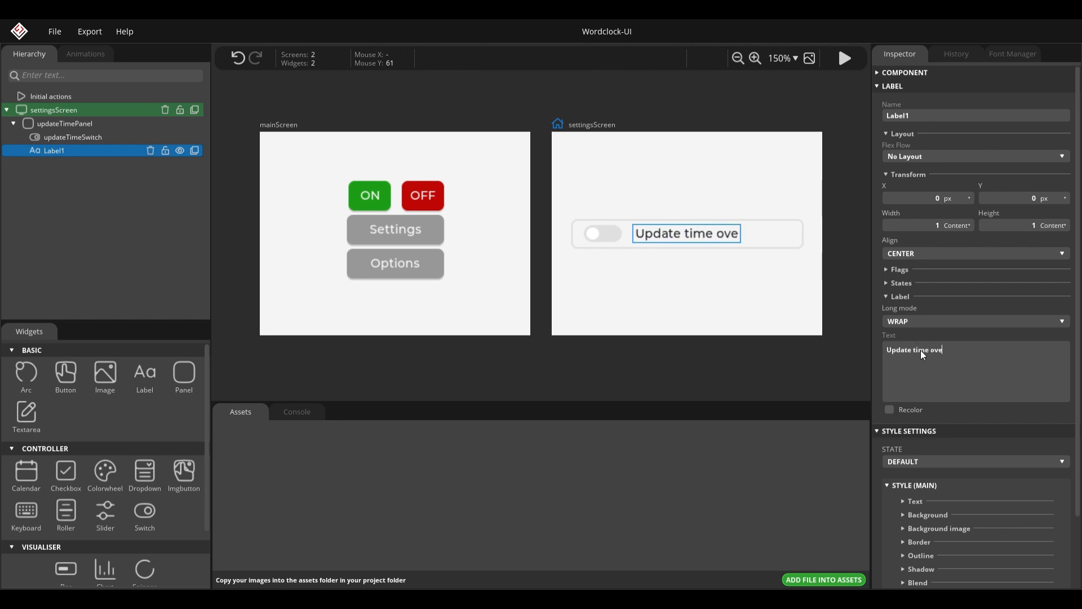
{"action": "key", "text": "BackSpace"}
{"action": "type", "text": "using NTP"}
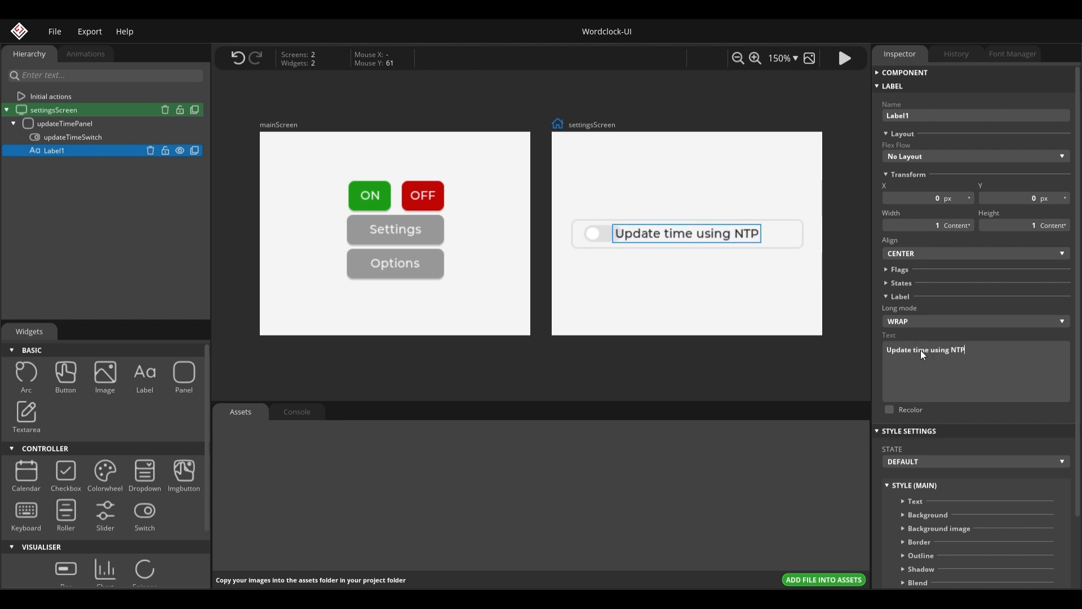
Override the text font of the "Update time using NTP" label with montserrat 12.
{"action": "scroll", "coordinate": [1012, 372], "scroll_direction": "down", "scroll_amount": 2}
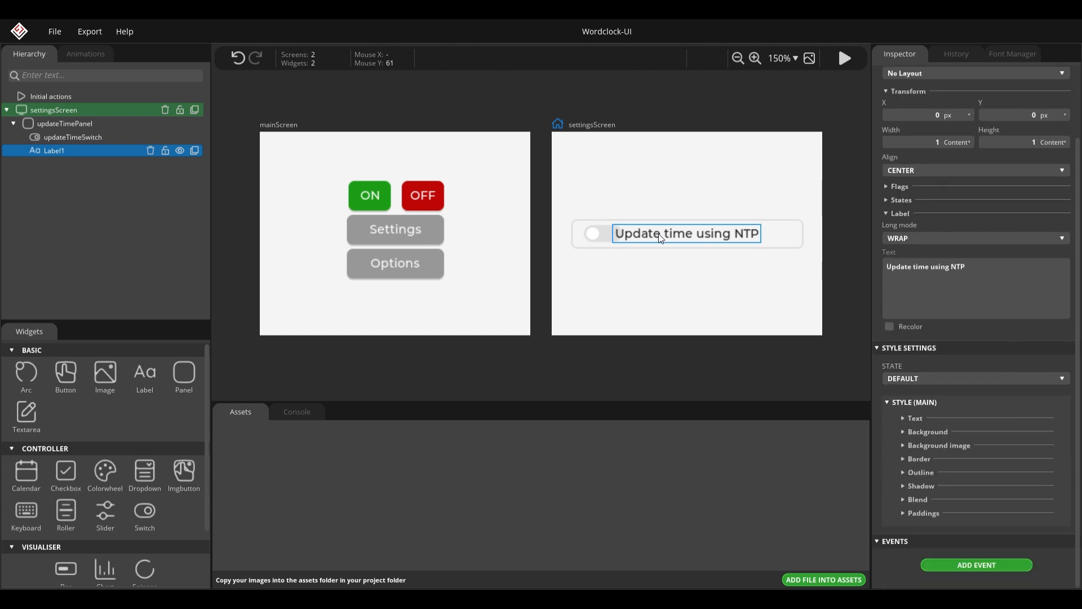
{"action": "left_click", "coordinate": [903, 417]}
{"action": "scroll", "coordinate": [939, 419], "scroll_direction": "down", "scroll_amount": 2}
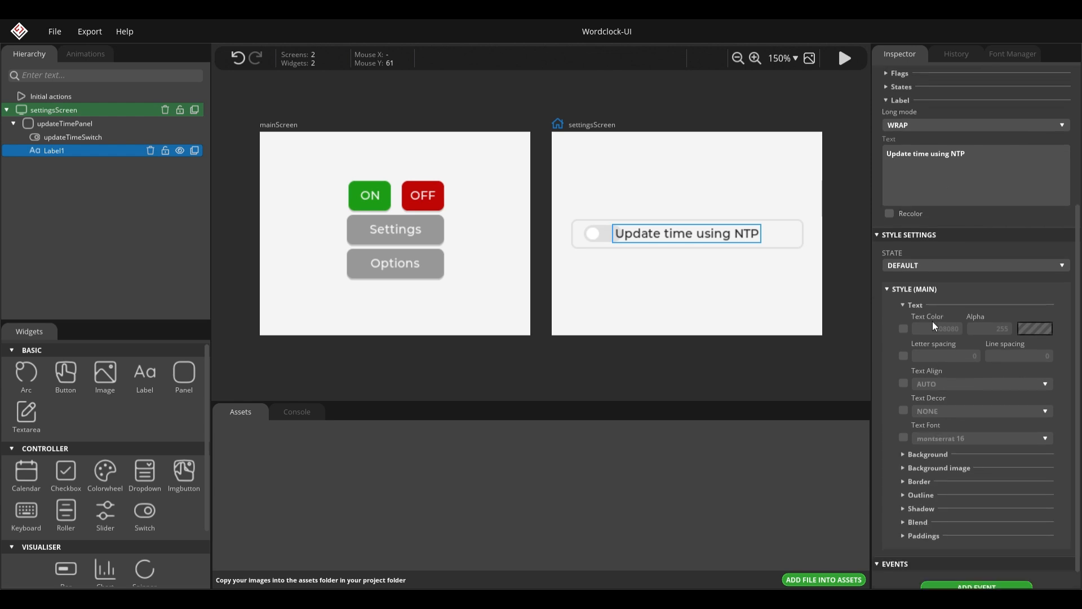
{"action": "left_click", "coordinate": [904, 438]}
{"action": "left_click", "coordinate": [987, 438]}
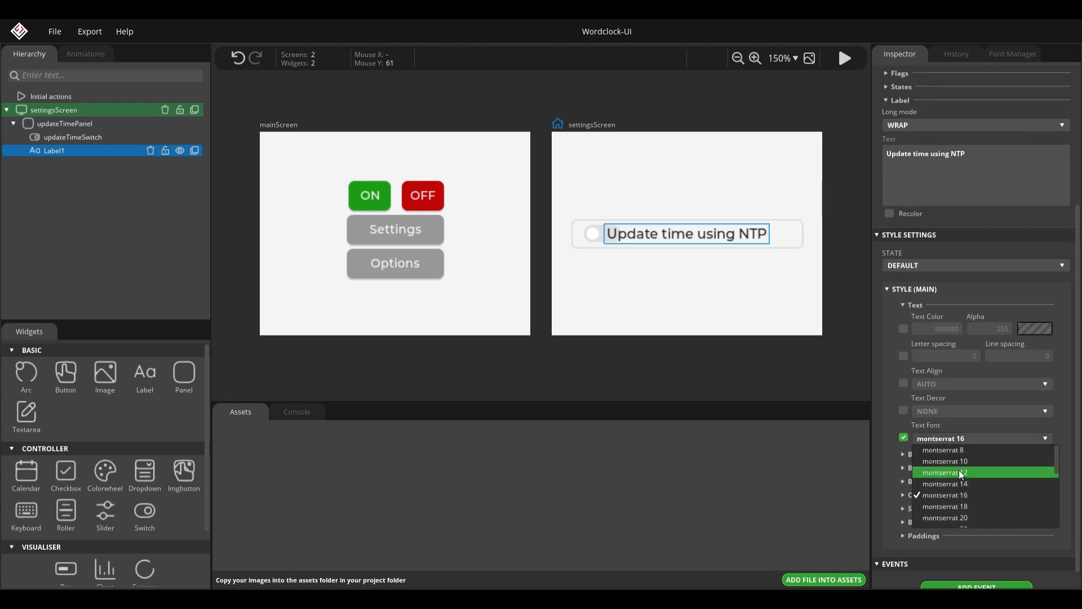
{"action": "left_click", "coordinate": [961, 473]}
{"action": "left_click_drag", "start_coordinate": [830, 241], "coordinate": [735, 241]}
{"action": "scroll", "coordinate": [712, 248], "scroll_direction": "up", "scroll_amount": 2}
{"action": "scroll", "coordinate": [736, 242], "scroll_direction": "down", "scroll_amount": 1}
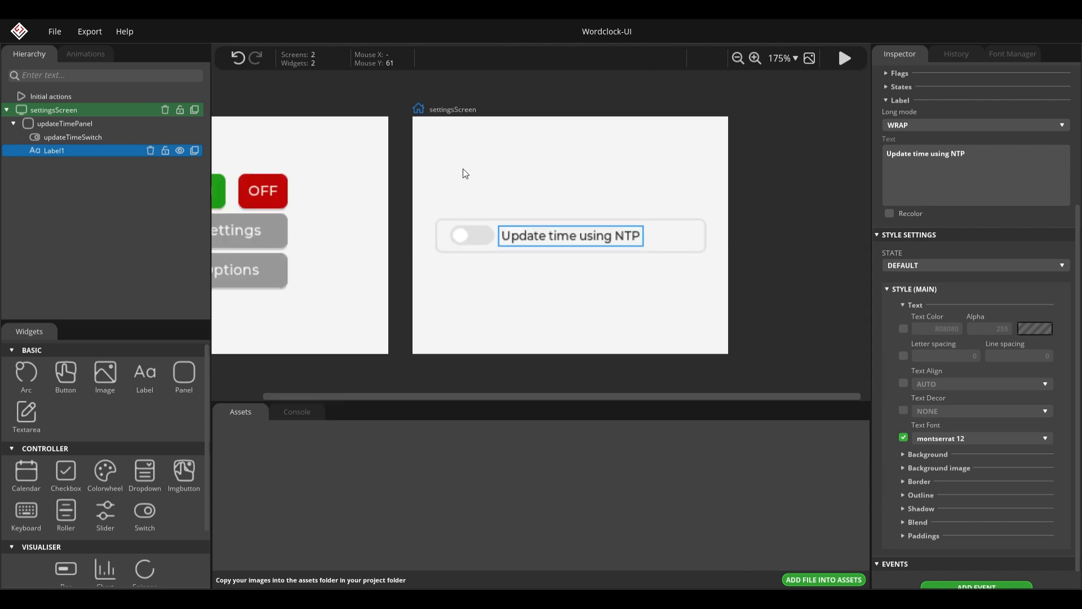
Set updateTimeSwitch's X position to -105 px and save the project.
{"action": "left_click", "coordinate": [516, 249]}
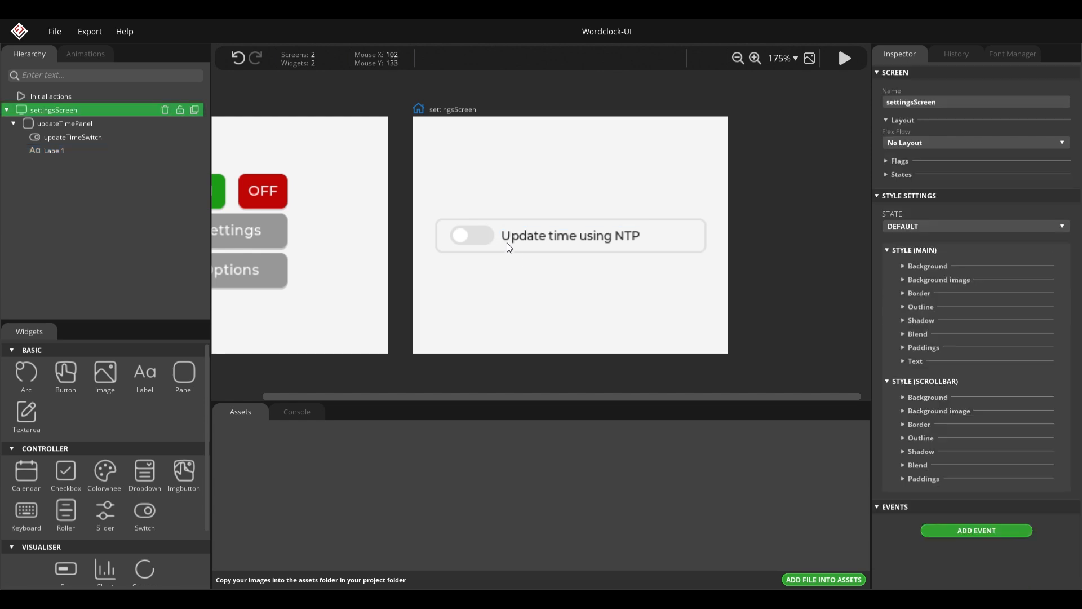
{"action": "left_click", "coordinate": [519, 236]}
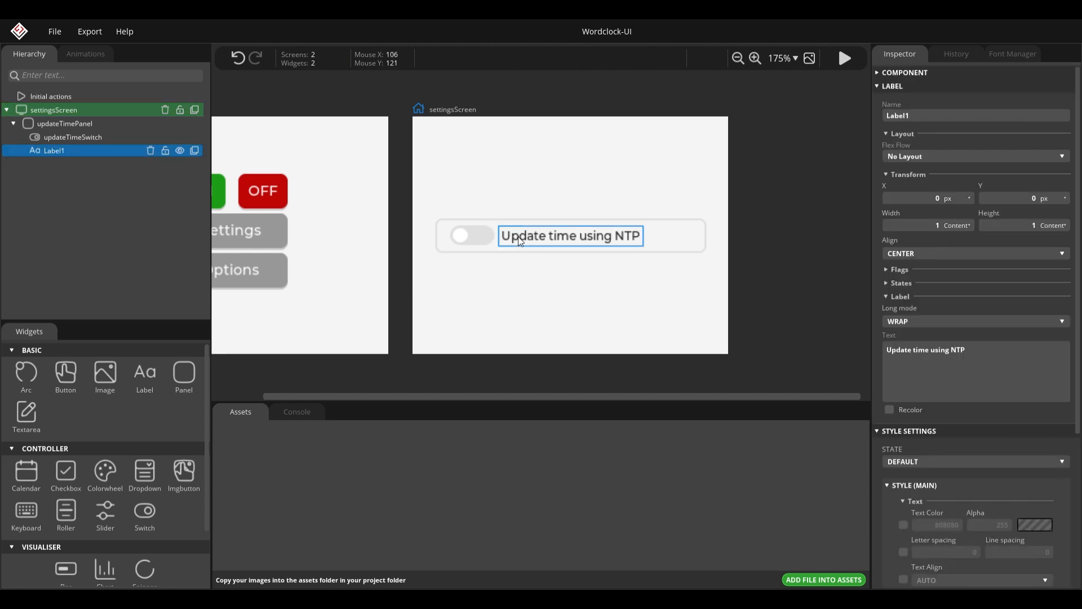
{"action": "left_click", "coordinate": [469, 233]}
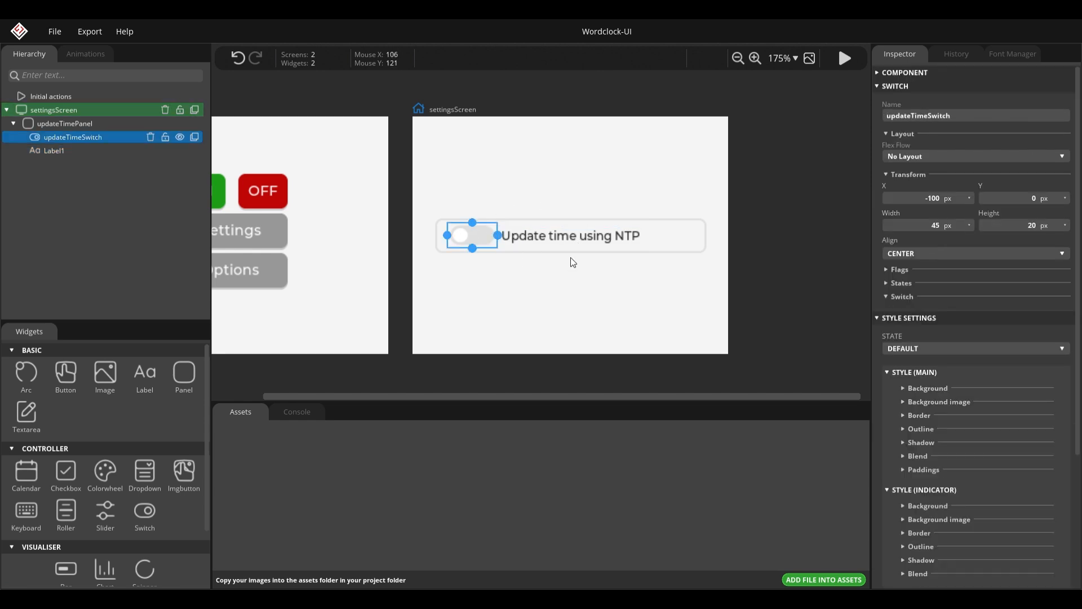
{"action": "left_click", "coordinate": [554, 227]}
{"action": "left_click", "coordinate": [470, 238]}
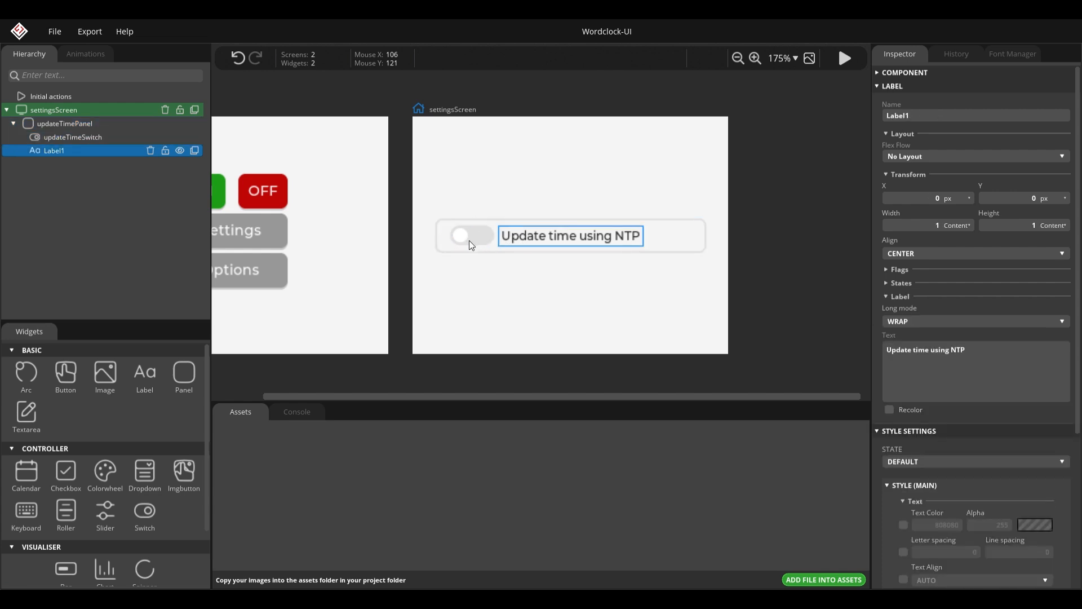
{"action": "left_click", "coordinate": [472, 239]}
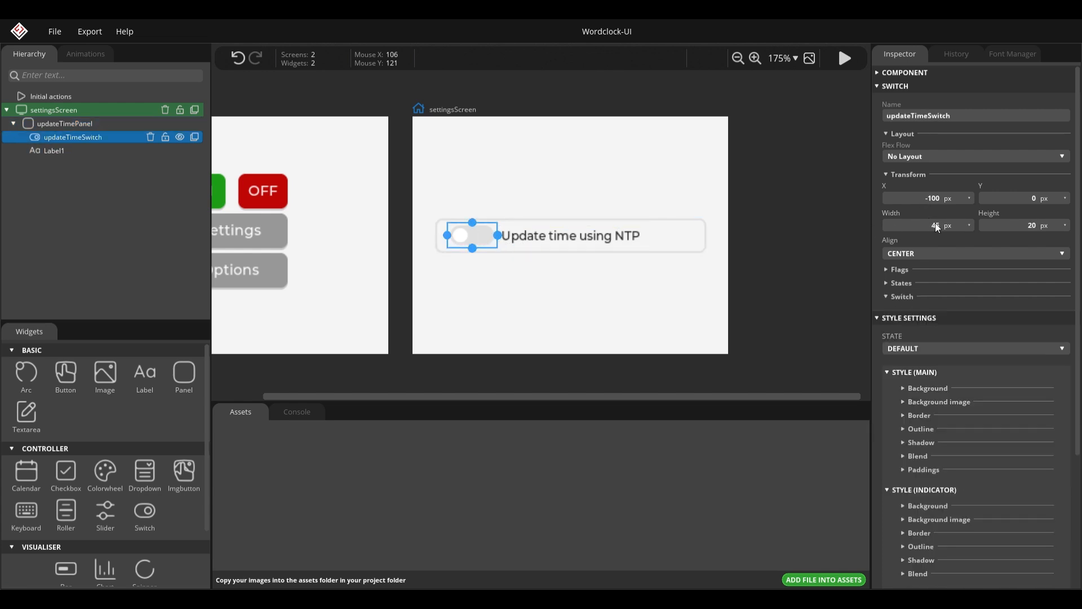
{"action": "type", "text": "-10"}
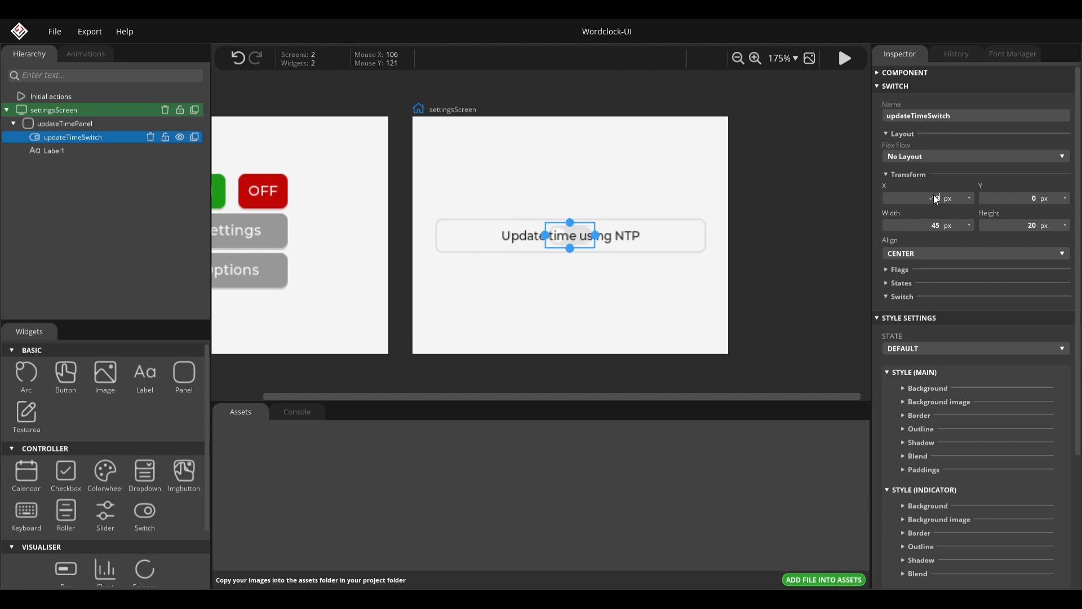
{"action": "type", "text": "5"}
{"action": "left_click", "coordinate": [818, 179]}
{"action": "key", "text": "ctrl+s"}
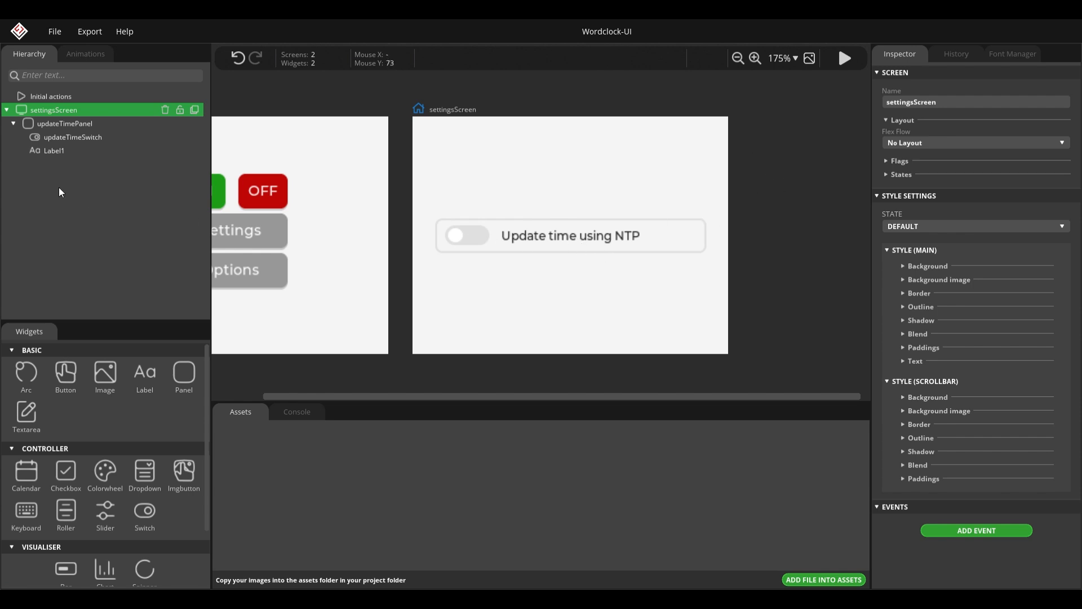
Rename Label1 inside updateTimePanel as updateTimeLabel.
{"action": "left_click", "coordinate": [59, 150]}
{"action": "double_click", "coordinate": [979, 118]}
{"action": "type", "text": "update"}
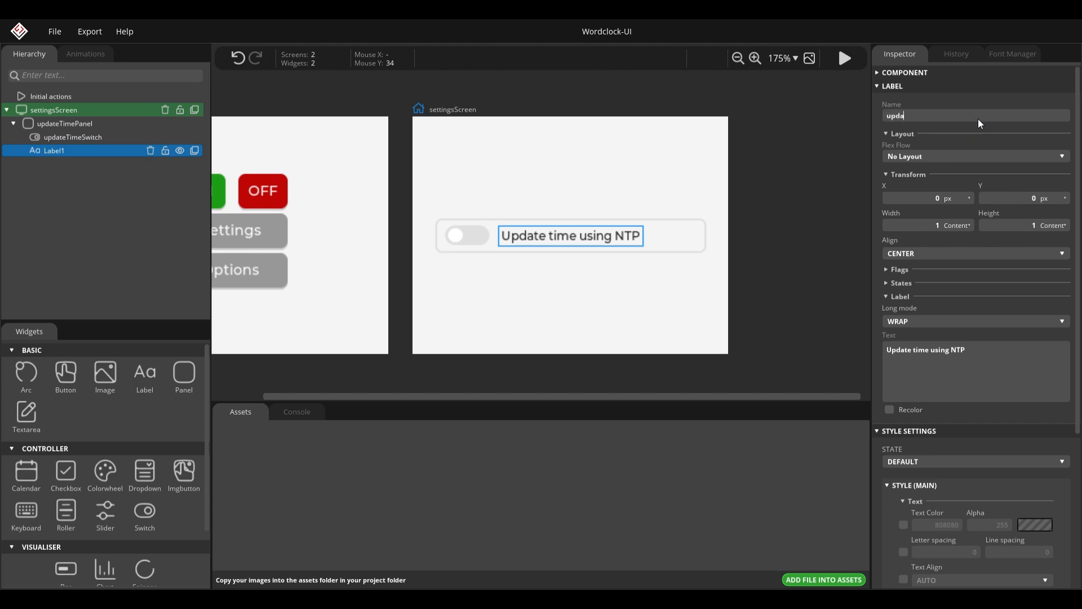
{"action": "type", "text": "TimeLabel"}
{"action": "key", "text": "Return"}
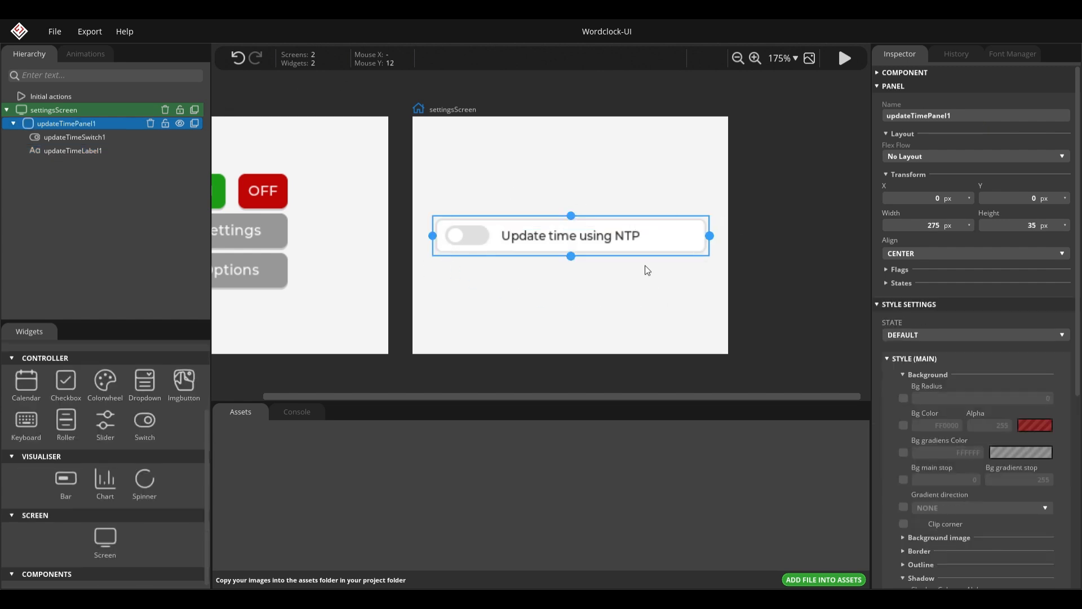
Create a reusable component named panelGroup from the update-time panel on settingsScreen.
{"action": "left_click", "coordinate": [879, 76]}
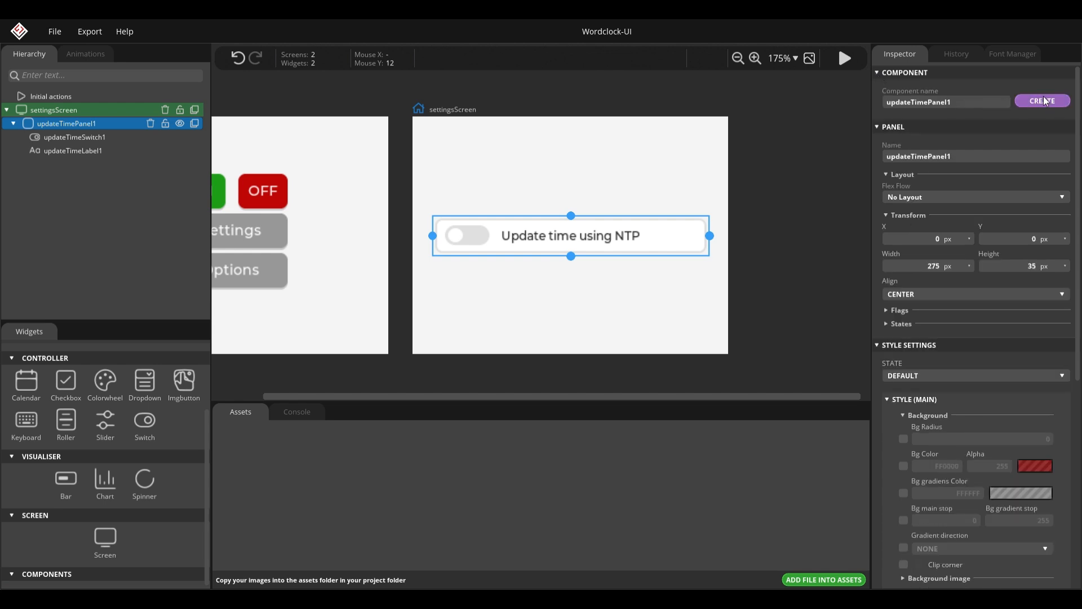
{"action": "double_click", "coordinate": [959, 102]}
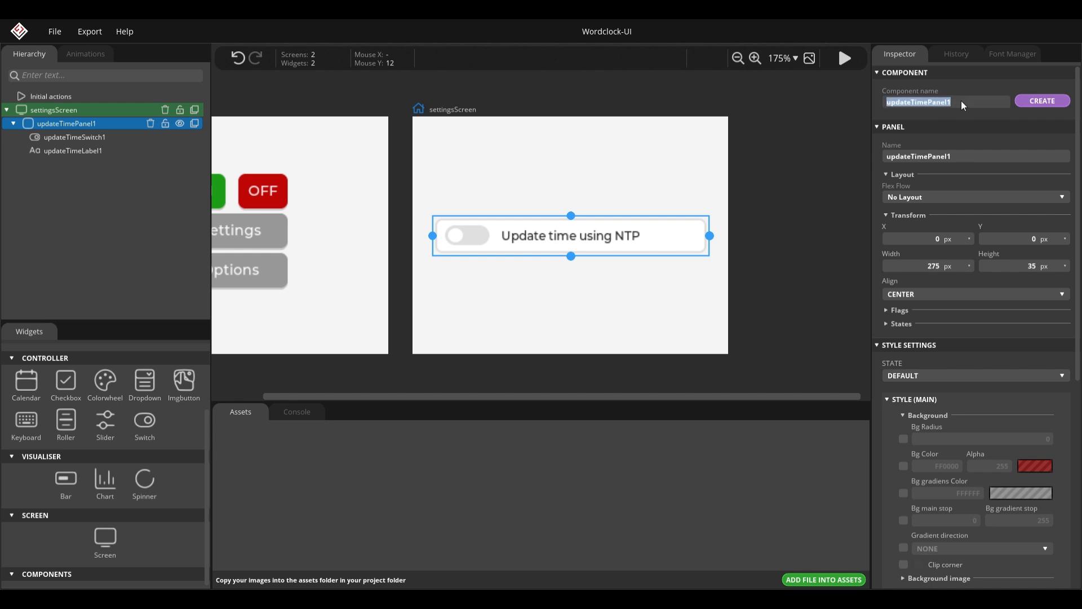
{"action": "type", "text": "panel"}
{"action": "type", "text": "Group"}
{"action": "left_click", "coordinate": [1020, 102]}
{"action": "scroll", "coordinate": [85, 474], "scroll_direction": "down", "scroll_amount": 1}
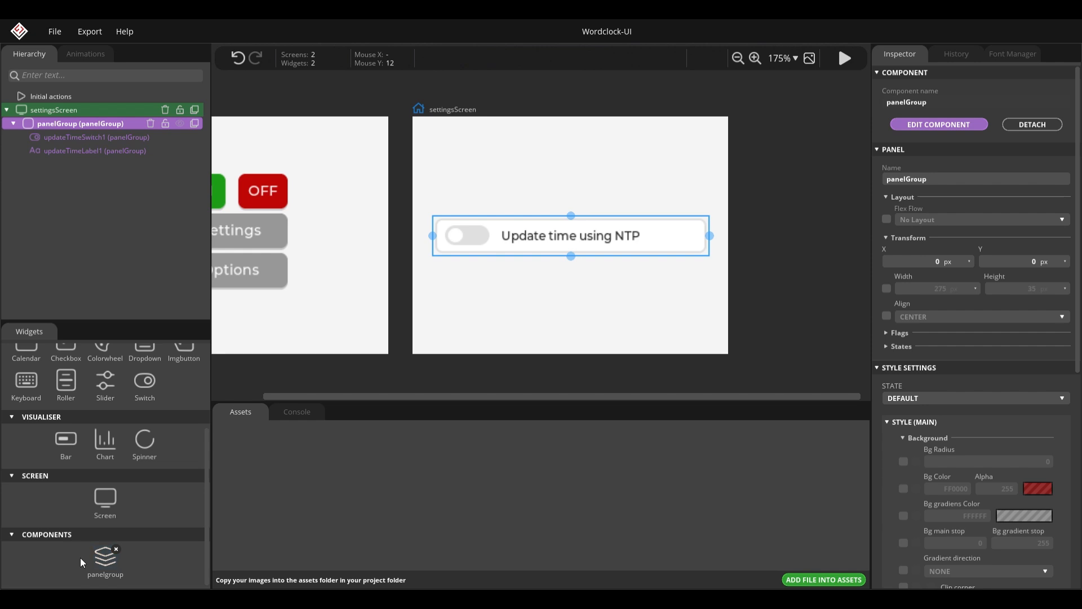
Move the panelGroup instance to X -1 px, Y -59 px on settingsScreen, undoing and redoing the move repeatedly.
{"action": "left_click_drag", "start_coordinate": [459, 248], "coordinate": [520, 171]}
{"action": "key", "text": "ctrl+z"}
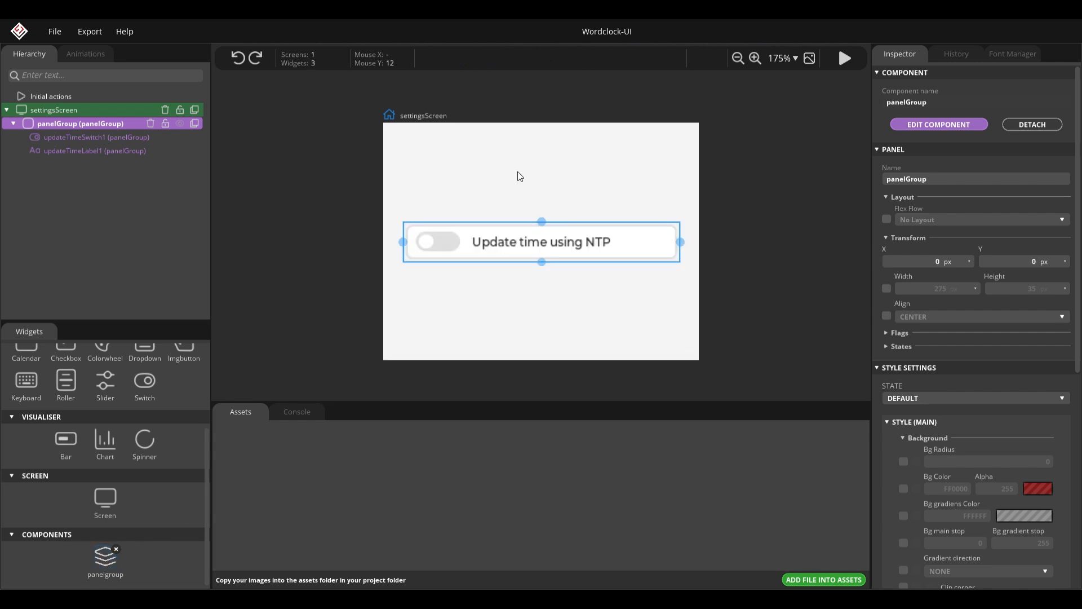
{"action": "scroll", "coordinate": [584, 150], "scroll_direction": "down", "scroll_amount": 2}
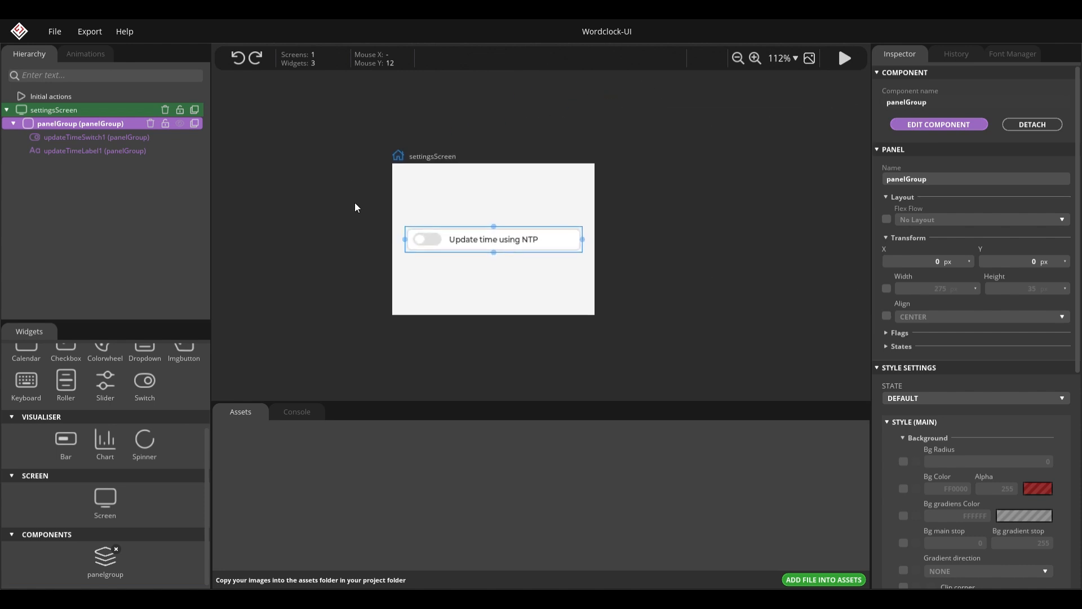
{"action": "left_click", "coordinate": [253, 59]}
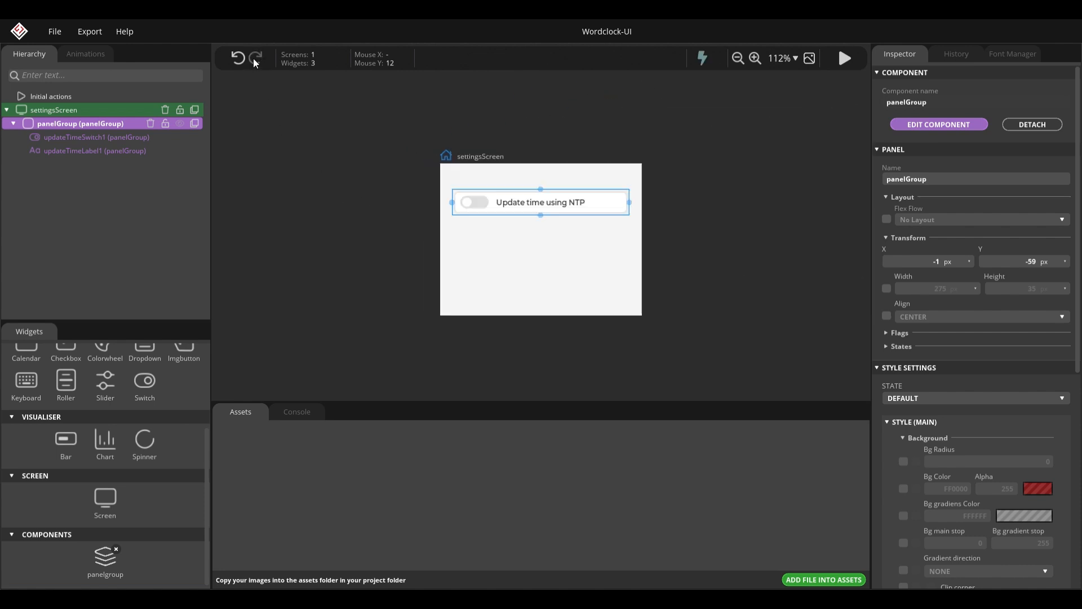
{"action": "left_click", "coordinate": [240, 59]}
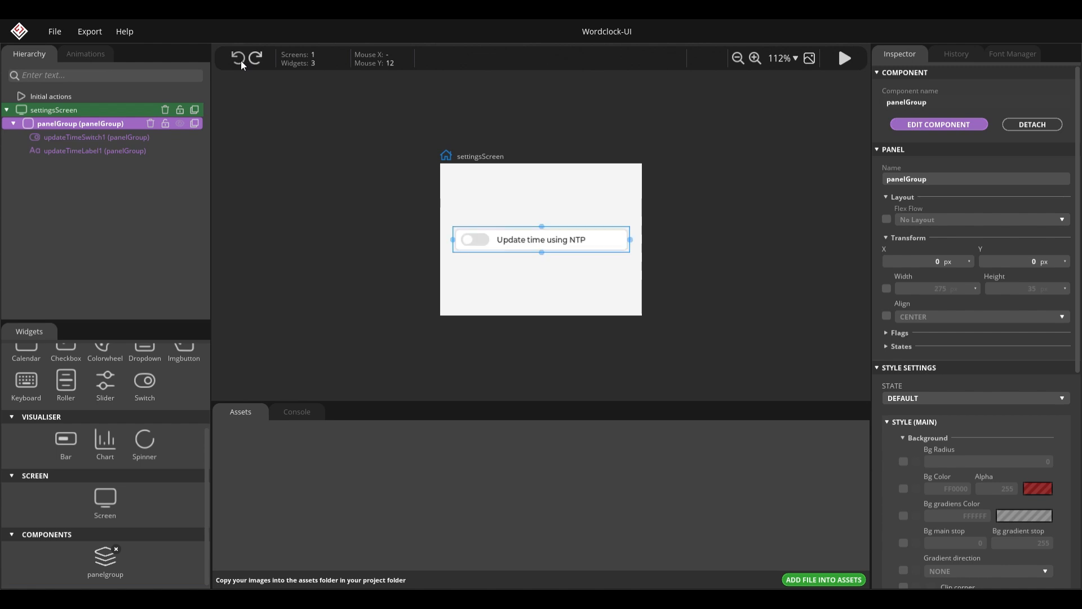
{"action": "left_click", "coordinate": [257, 59]}
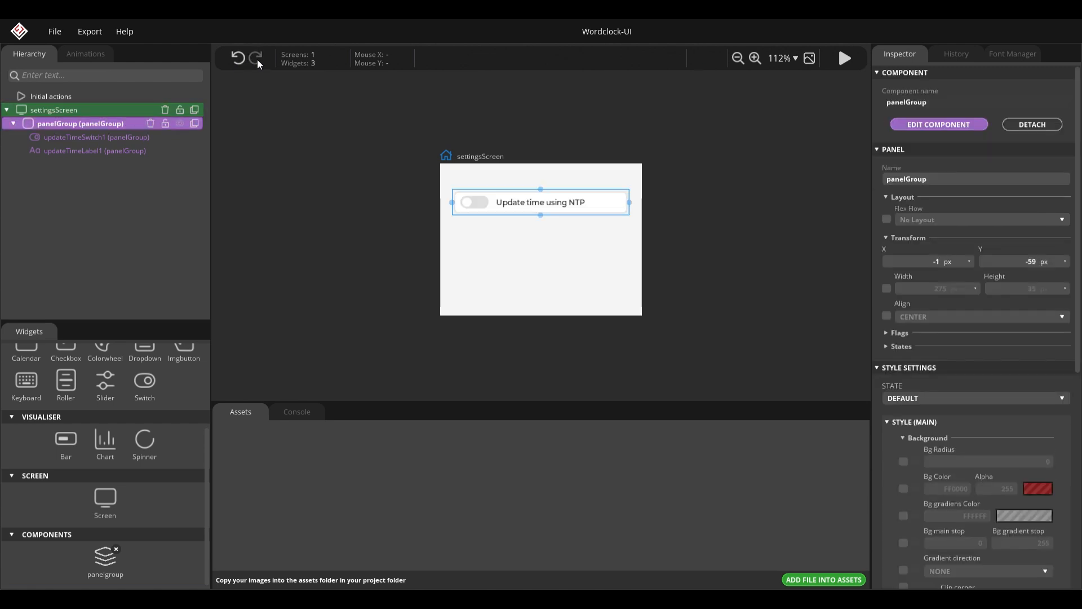
Reopen the Wordclock-UI project, discarding the unsaved changes.
{"action": "left_click", "coordinate": [56, 32]}
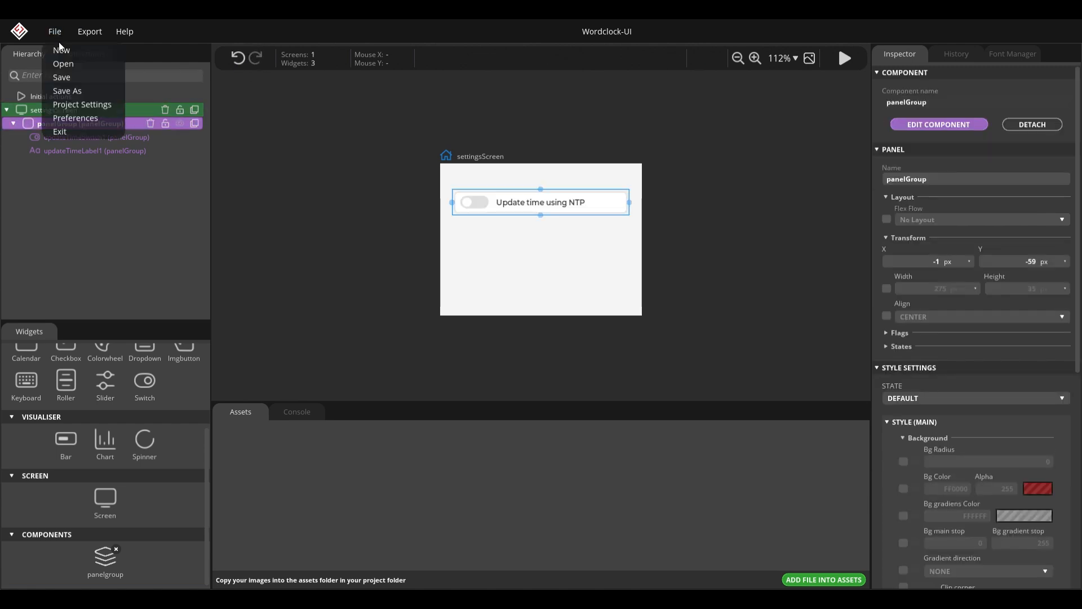
{"action": "left_click", "coordinate": [71, 63]}
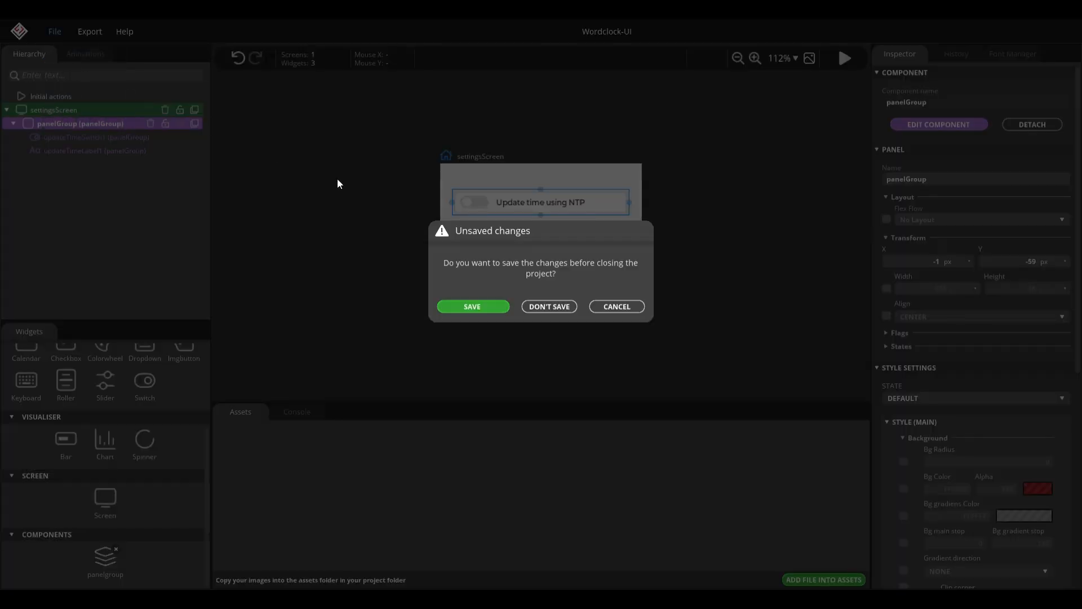
{"action": "left_click", "coordinate": [537, 308]}
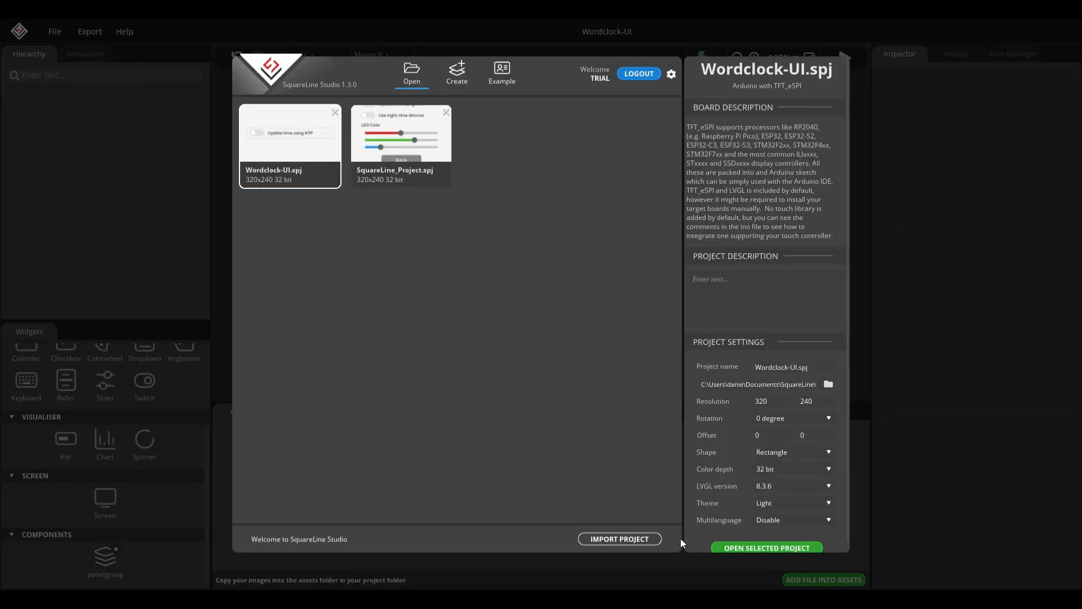
{"action": "scroll", "coordinate": [733, 538], "scroll_direction": "down", "scroll_amount": 1}
{"action": "left_click", "coordinate": [731, 539]}
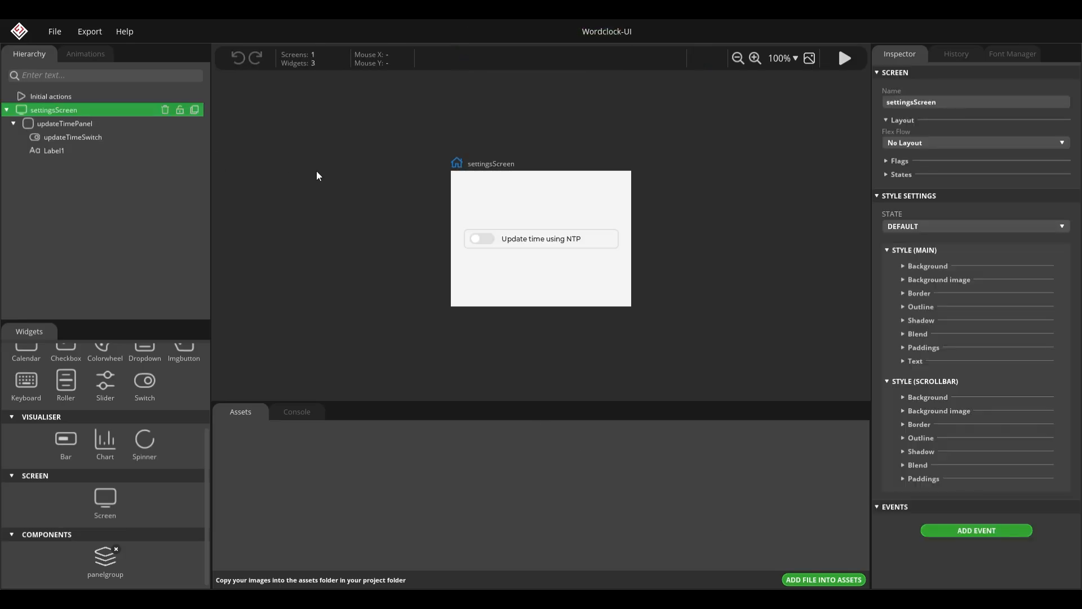
{"action": "scroll", "coordinate": [564, 231], "scroll_direction": "up", "scroll_amount": 5}
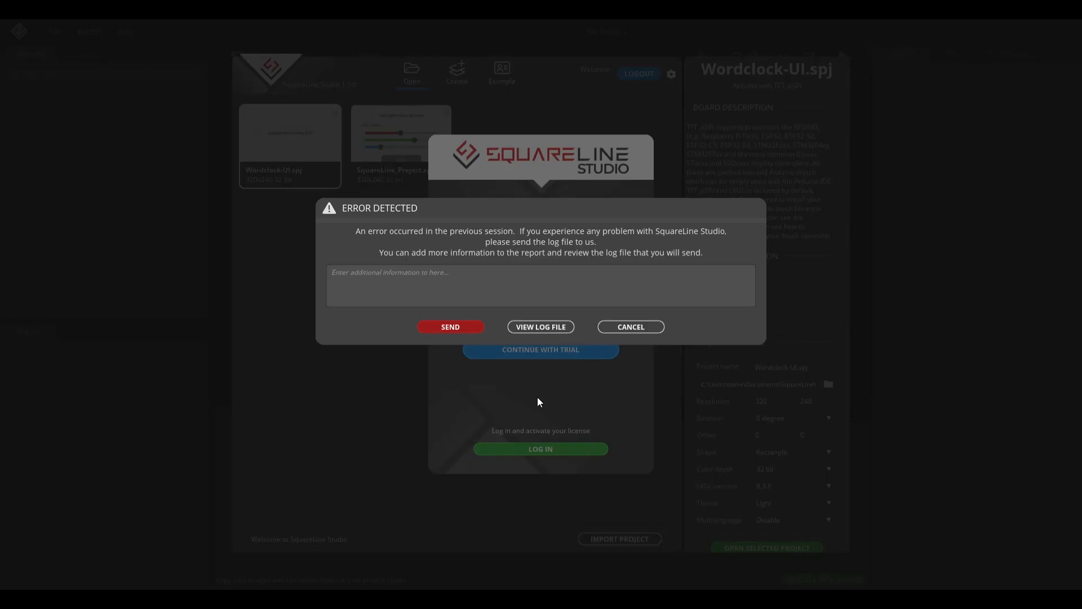
Dismiss the error report without sending it, continue with the trial, and reopen the Wordclock-UI project.
{"action": "left_click", "coordinate": [615, 328]}
{"action": "left_click", "coordinate": [541, 350]}
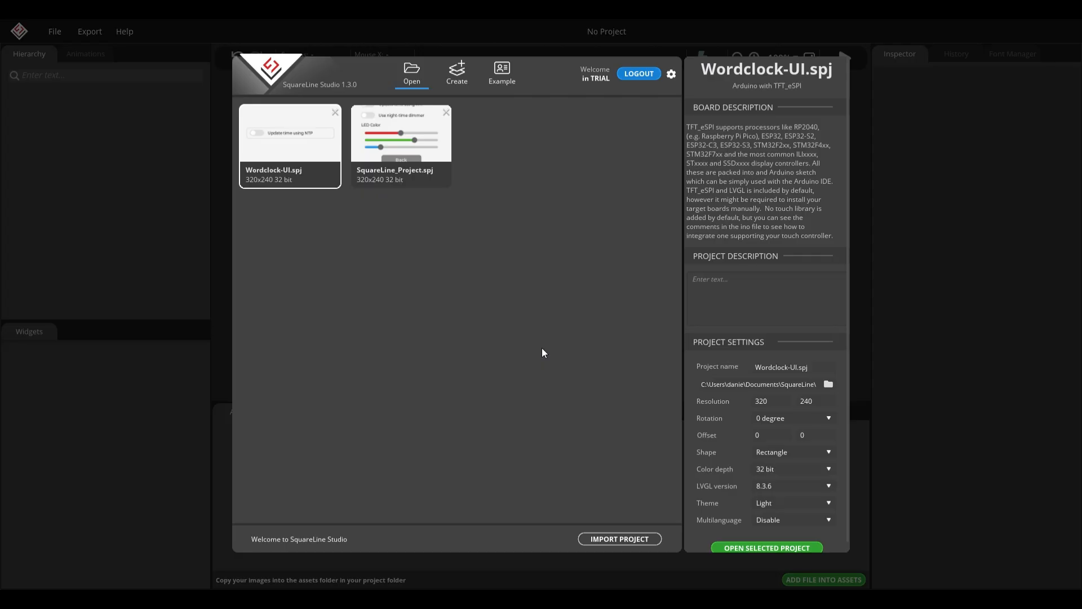
{"action": "double_click", "coordinate": [310, 150]}
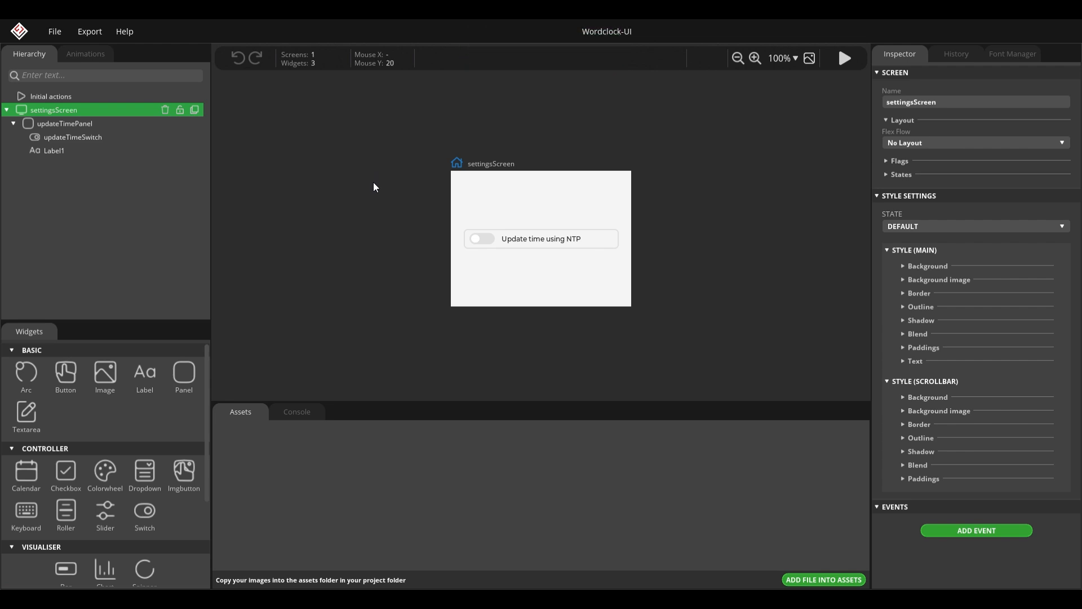
{"action": "scroll", "coordinate": [491, 243], "scroll_direction": "up", "scroll_amount": 6}
{"action": "scroll", "coordinate": [488, 245], "scroll_direction": "down", "scroll_amount": 2}
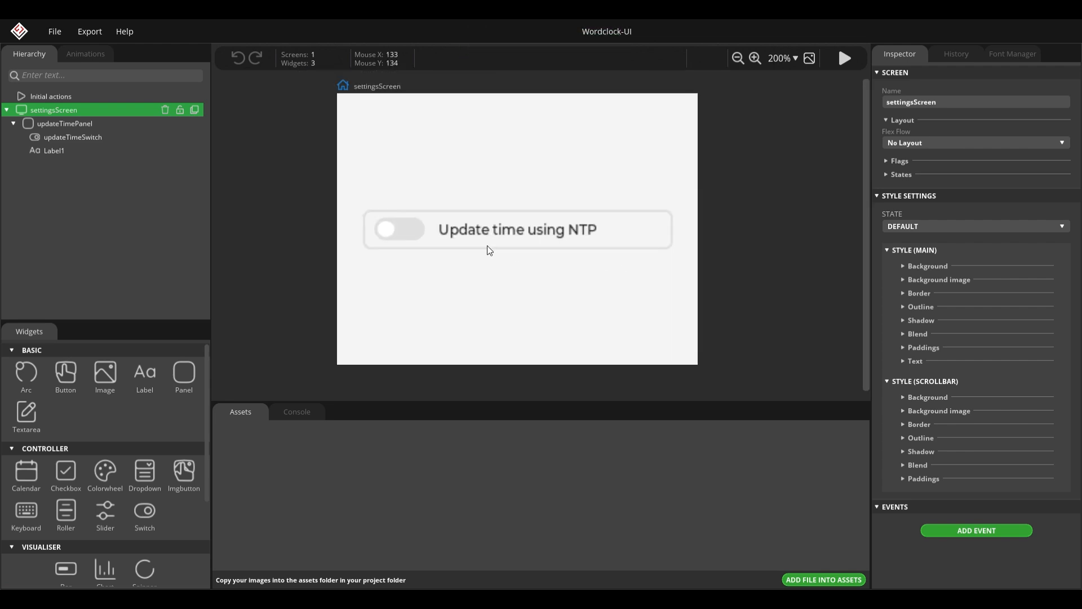
{"action": "scroll", "coordinate": [410, 223], "scroll_direction": "down", "scroll_amount": 1}
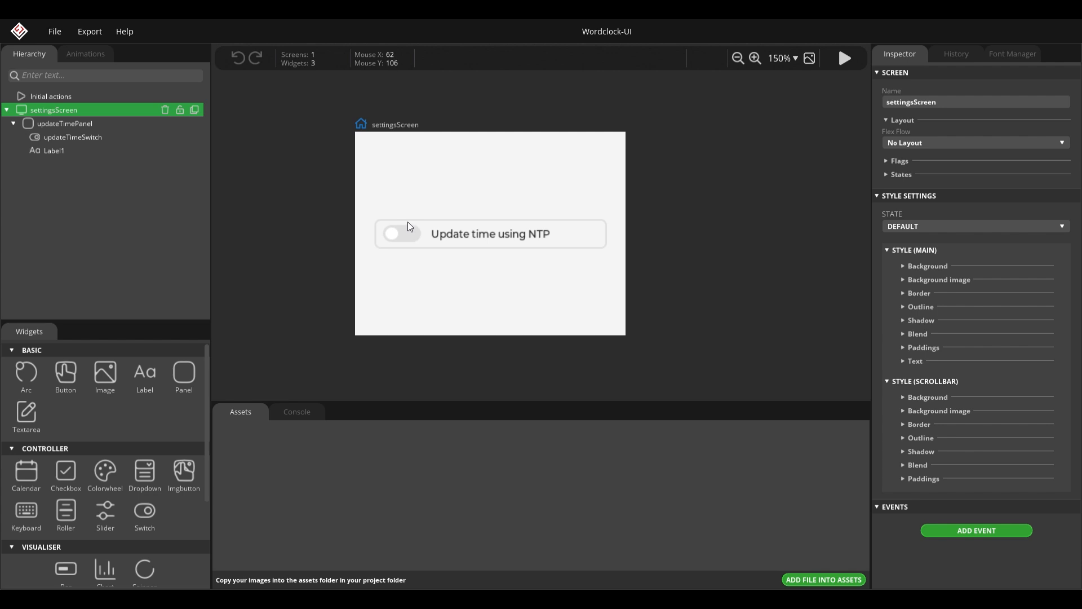
Add two panelGroup instances to settingsScreen, one below updateTimePanel and one above it at X 1 px, Y -48 px.
{"action": "left_click", "coordinate": [54, 28]}
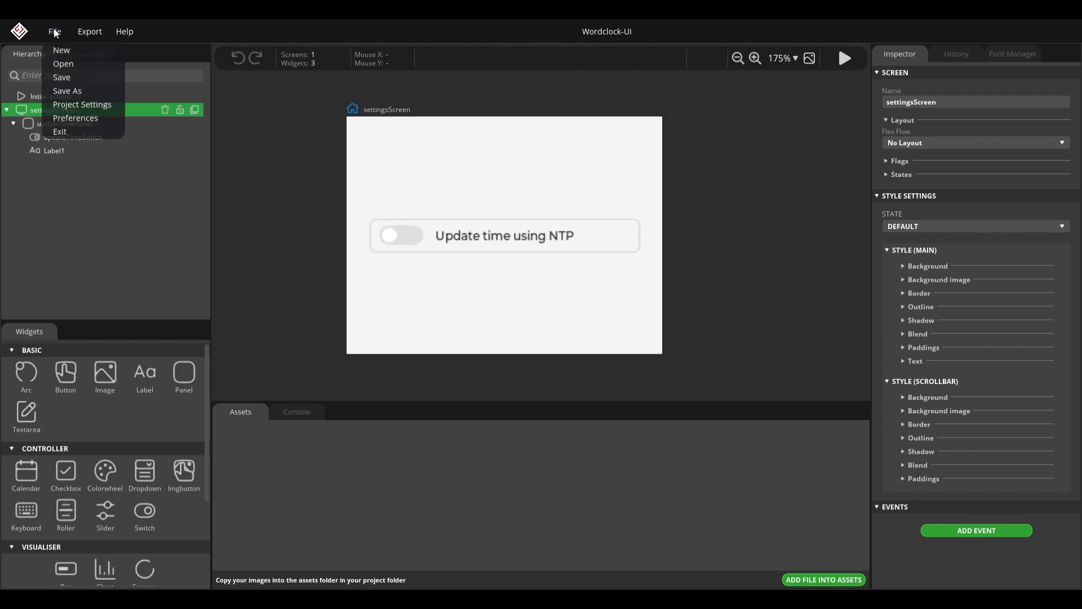
{"action": "left_click", "coordinate": [53, 29]}
{"action": "scroll", "coordinate": [149, 489], "scroll_direction": "down", "scroll_amount": 3}
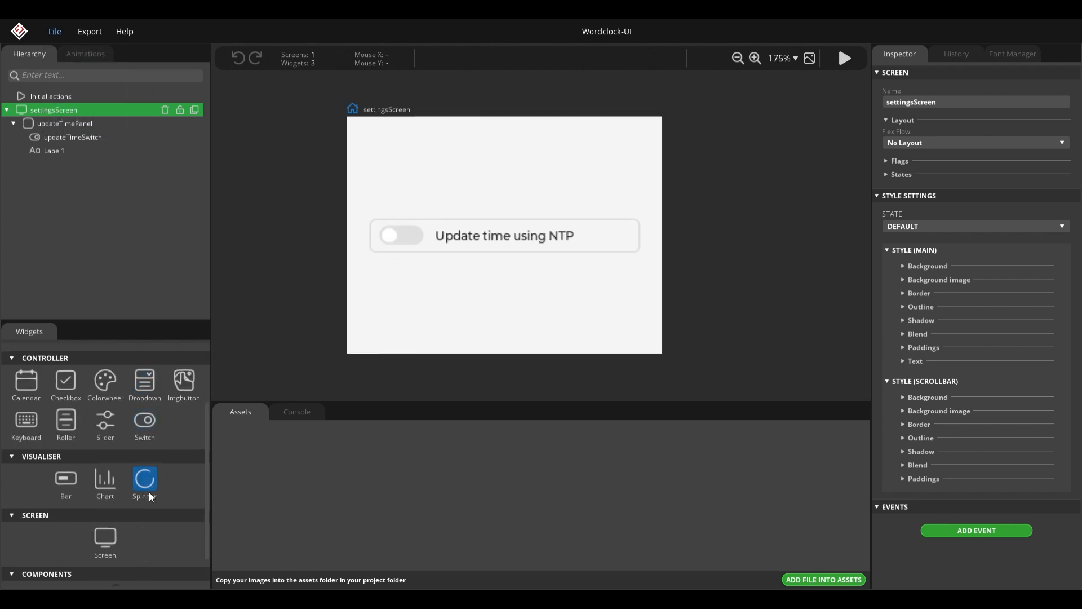
{"action": "left_click", "coordinate": [476, 233]}
{"action": "left_click", "coordinate": [64, 125]}
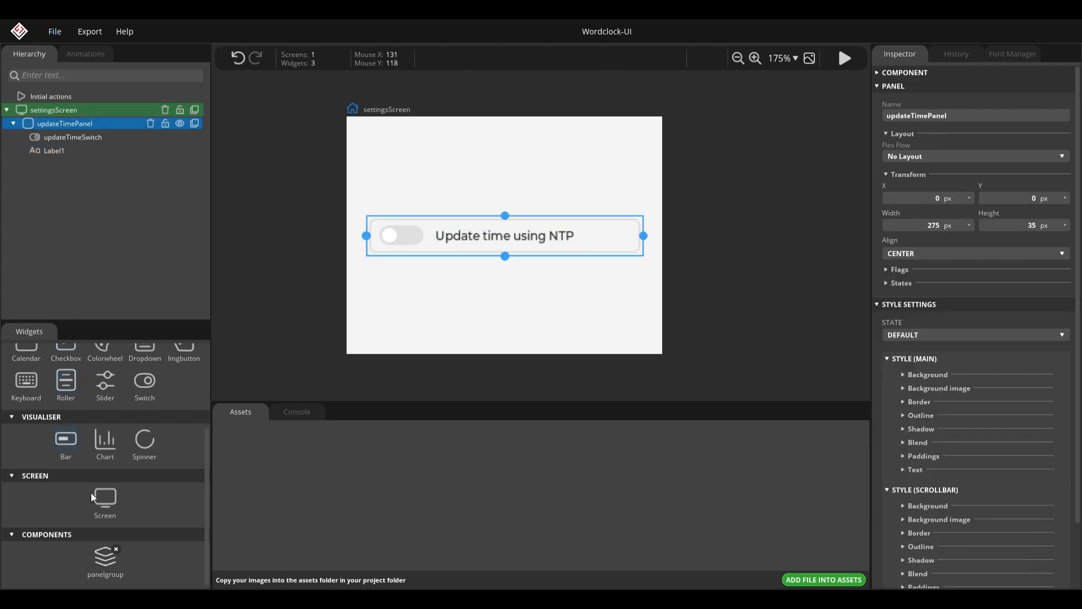
{"action": "left_click", "coordinate": [105, 558]}
{"action": "left_click_drag", "start_coordinate": [456, 238], "coordinate": [458, 288]}
{"action": "left_click", "coordinate": [104, 567]}
{"action": "left_click_drag", "start_coordinate": [486, 226], "coordinate": [488, 194]}
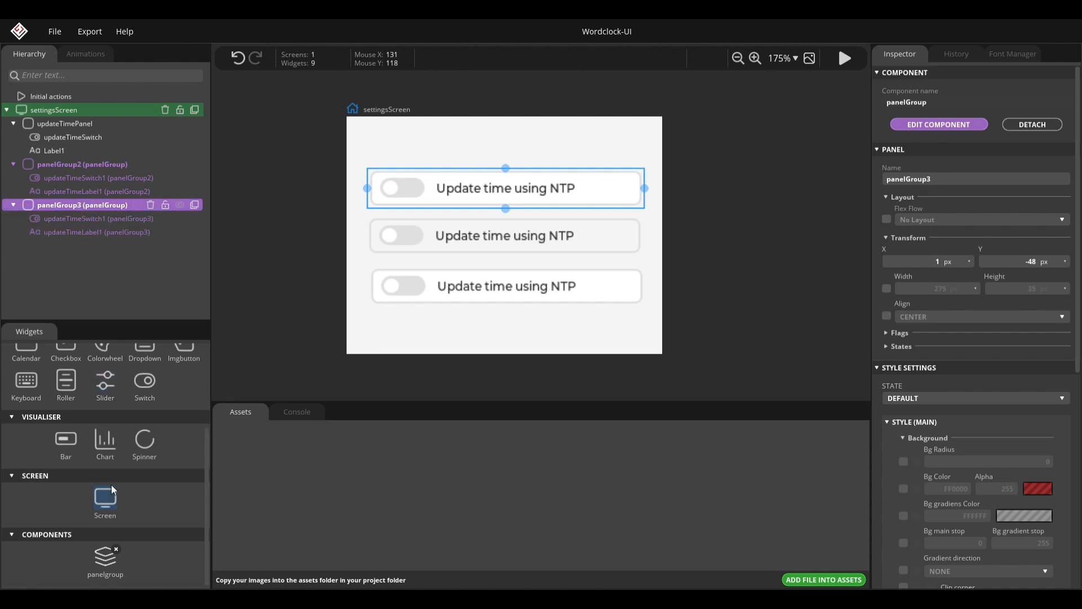
Examine the component override options for the upper panelGroup instance's style and the lower instance's label text and font.
{"action": "scroll", "coordinate": [952, 398], "scroll_direction": "down", "scroll_amount": 7}
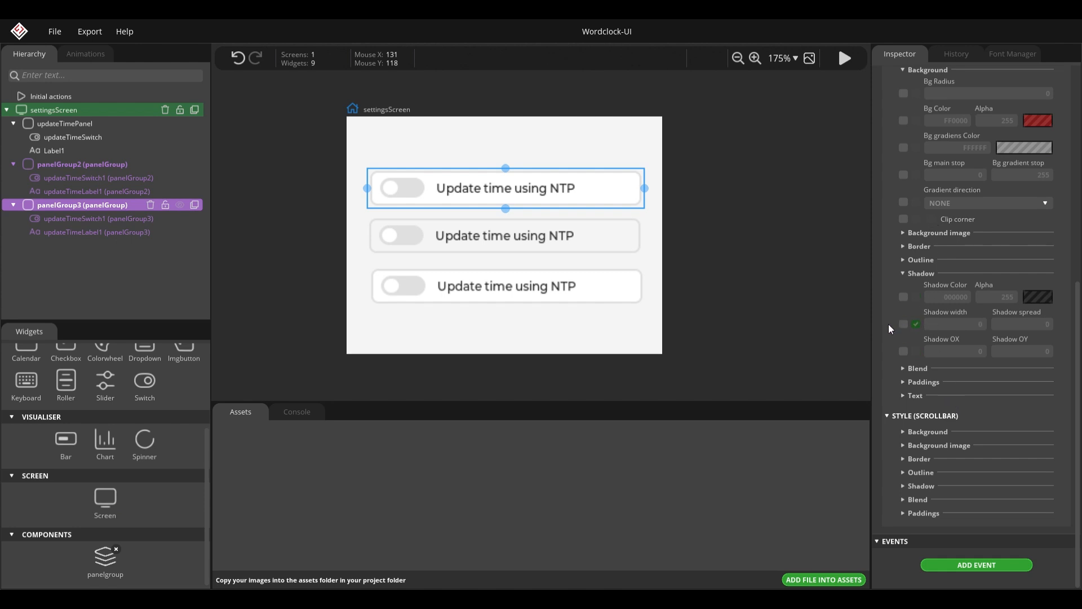
{"action": "scroll", "coordinate": [918, 201], "scroll_direction": "up", "scroll_amount": 3}
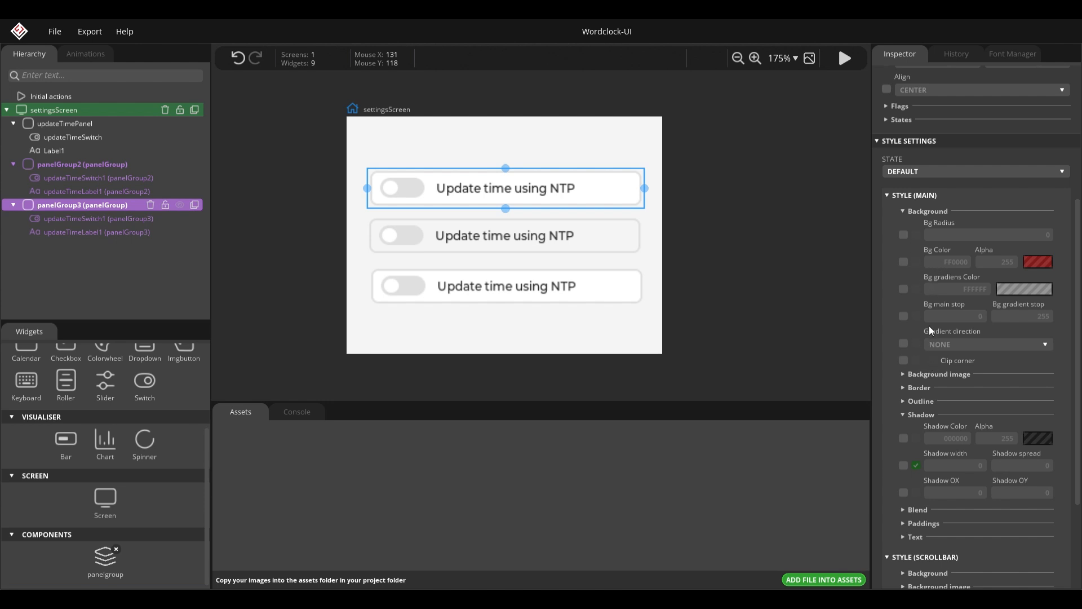
{"action": "scroll", "coordinate": [905, 297], "scroll_direction": "up", "scroll_amount": 1}
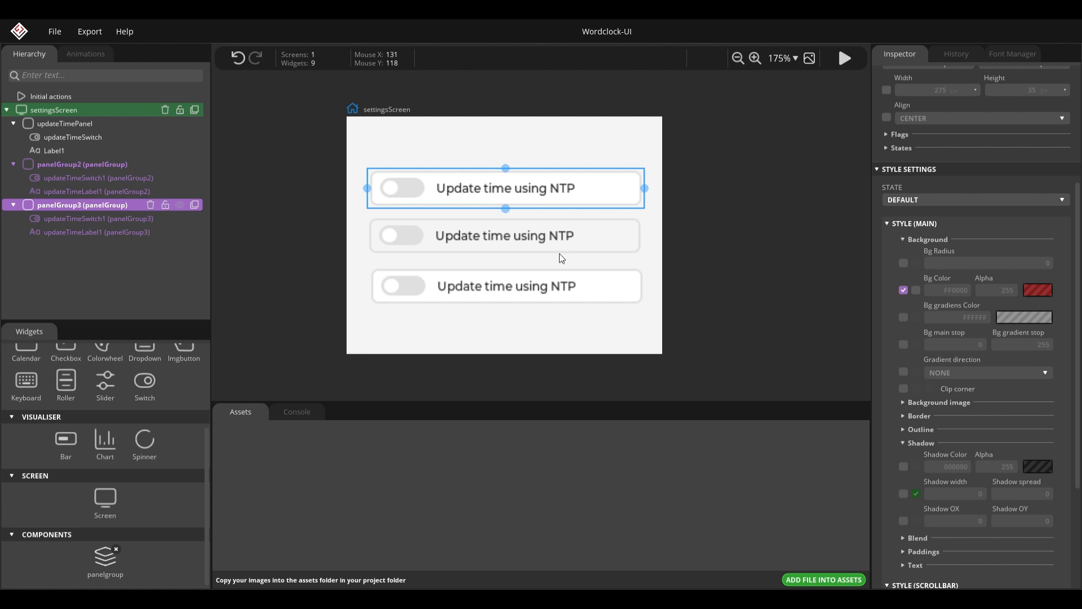
{"action": "left_click", "coordinate": [574, 239]}
{"action": "left_click", "coordinate": [563, 305]}
{"action": "left_click", "coordinate": [566, 285]}
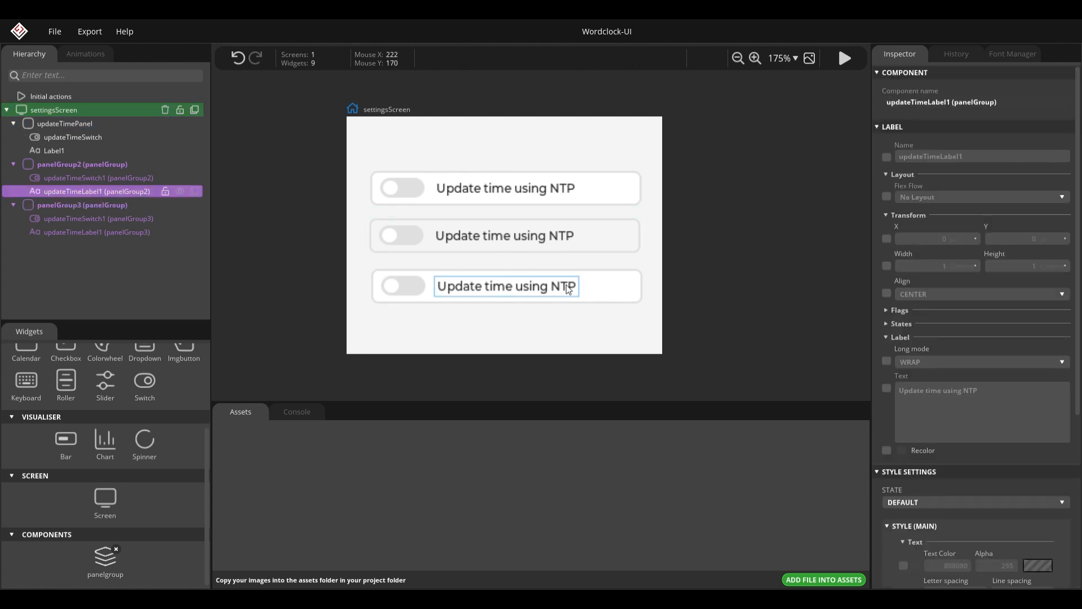
{"action": "scroll", "coordinate": [897, 325], "scroll_direction": "down", "scroll_amount": 8}
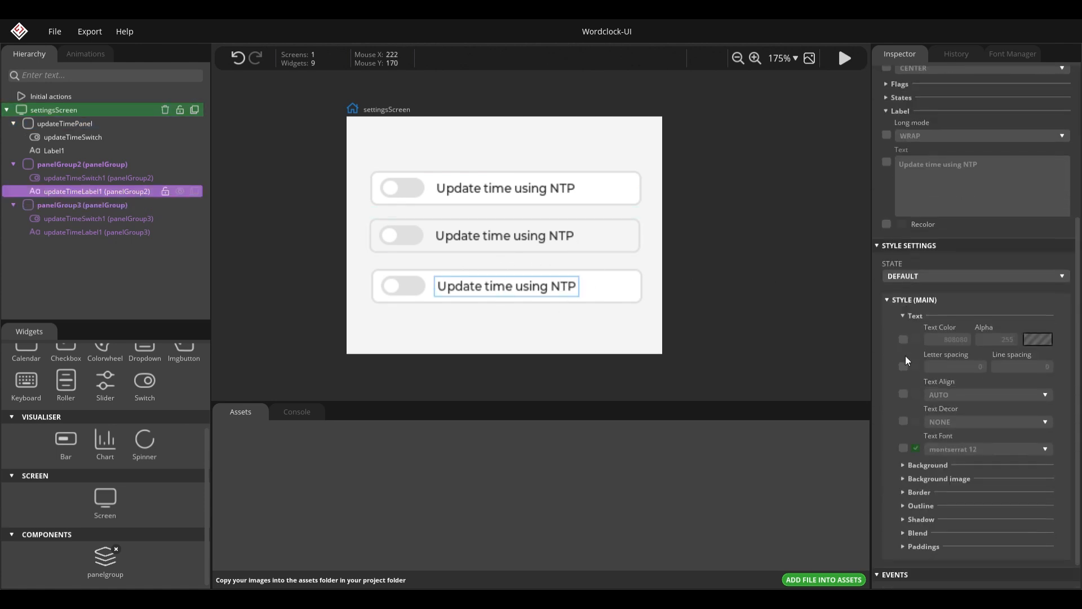
{"action": "scroll", "coordinate": [905, 361], "scroll_direction": "up", "scroll_amount": 8}
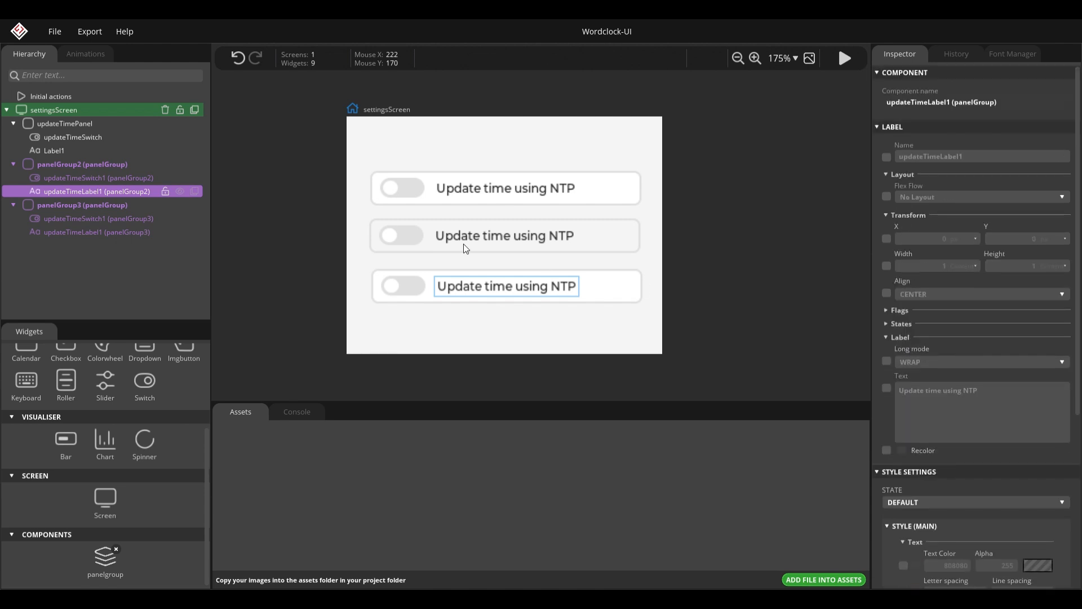
Close the current project without saving its changes and bring up the list of existing projects.
{"action": "left_click", "coordinate": [54, 24]}
{"action": "left_click", "coordinate": [54, 24]}
{"action": "left_click_drag", "start_coordinate": [302, 159], "coordinate": [413, 159]}
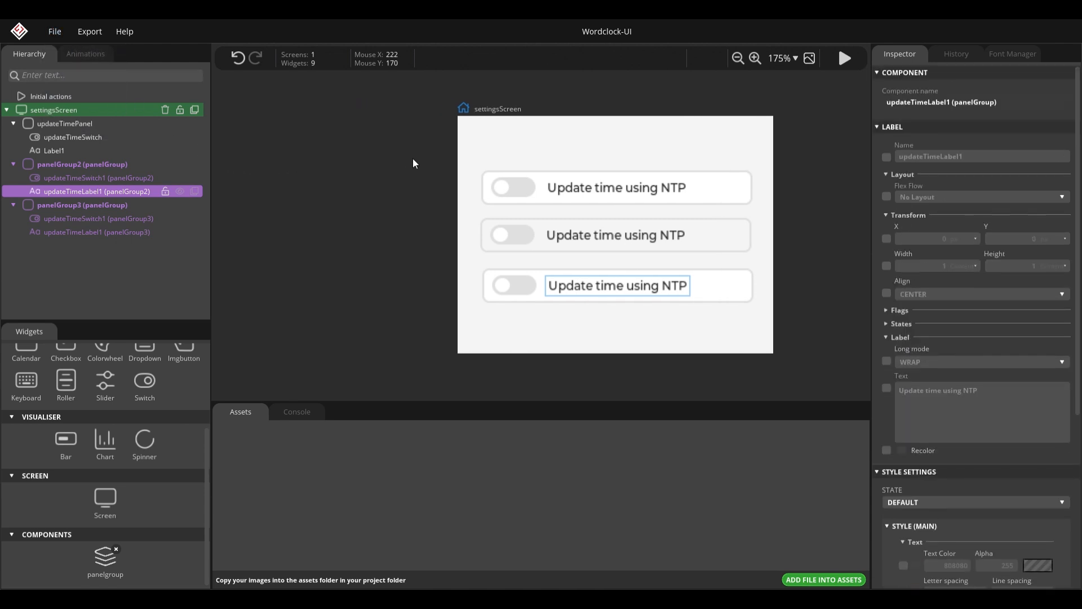
{"action": "left_click", "coordinate": [55, 32]}
{"action": "left_click", "coordinate": [64, 64]}
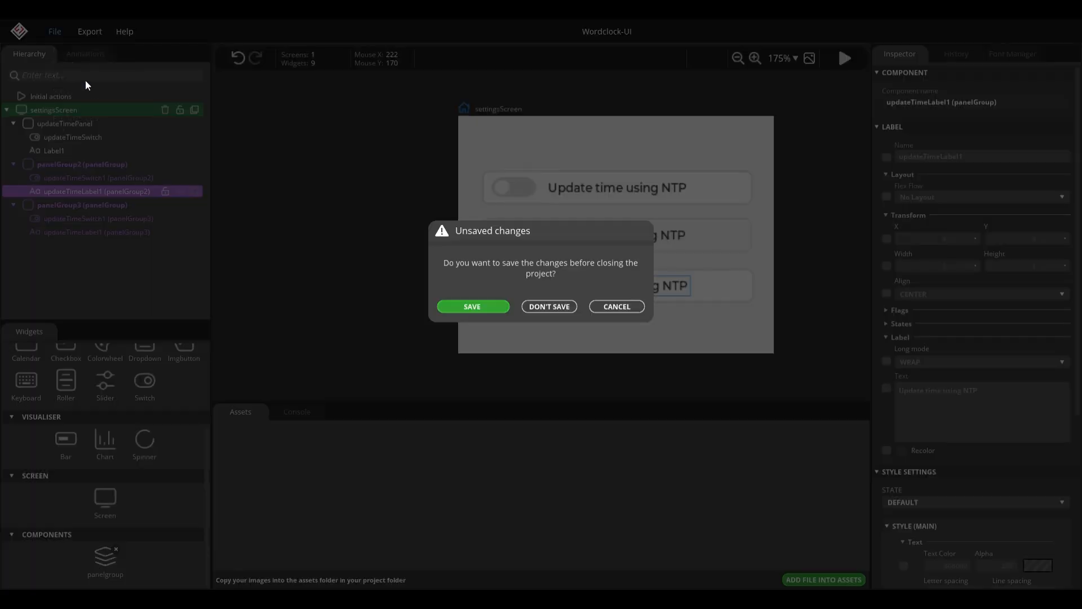
{"action": "left_click", "coordinate": [549, 307]}
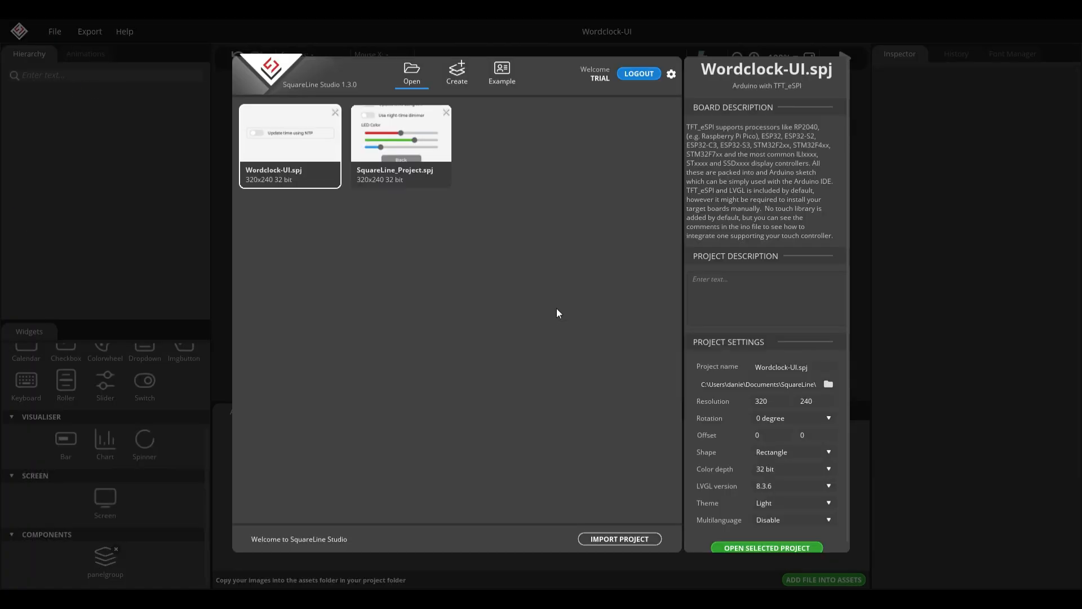
Open the SquareLine_Project project and bring its configureScreen into view.
{"action": "double_click", "coordinate": [414, 161]}
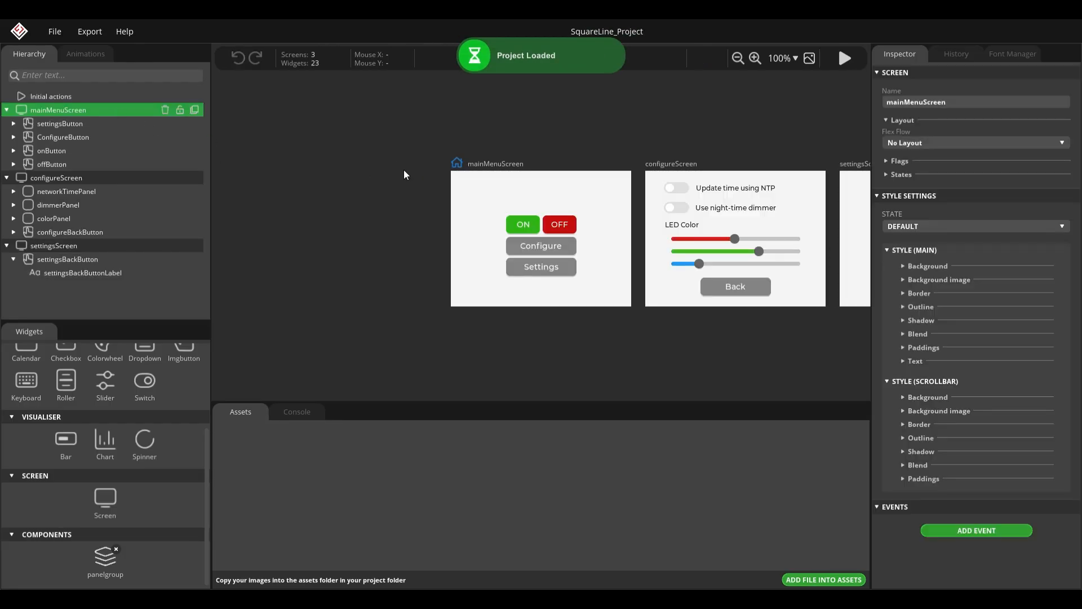
{"action": "scroll", "coordinate": [635, 195], "scroll_direction": "up", "scroll_amount": 2}
{"action": "left_click_drag", "start_coordinate": [598, 232], "coordinate": [324, 222]}
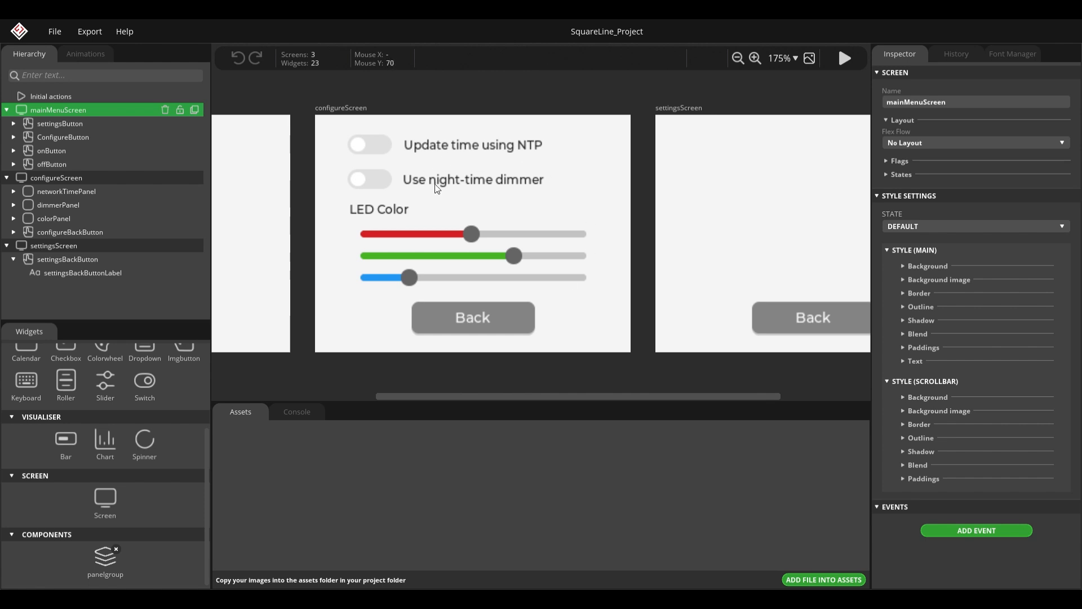
Examine the networkTimePanel and colorPanel on configureScreen, including the switch, label and color sliders grouped inside them.
{"action": "left_click", "coordinate": [455, 148]}
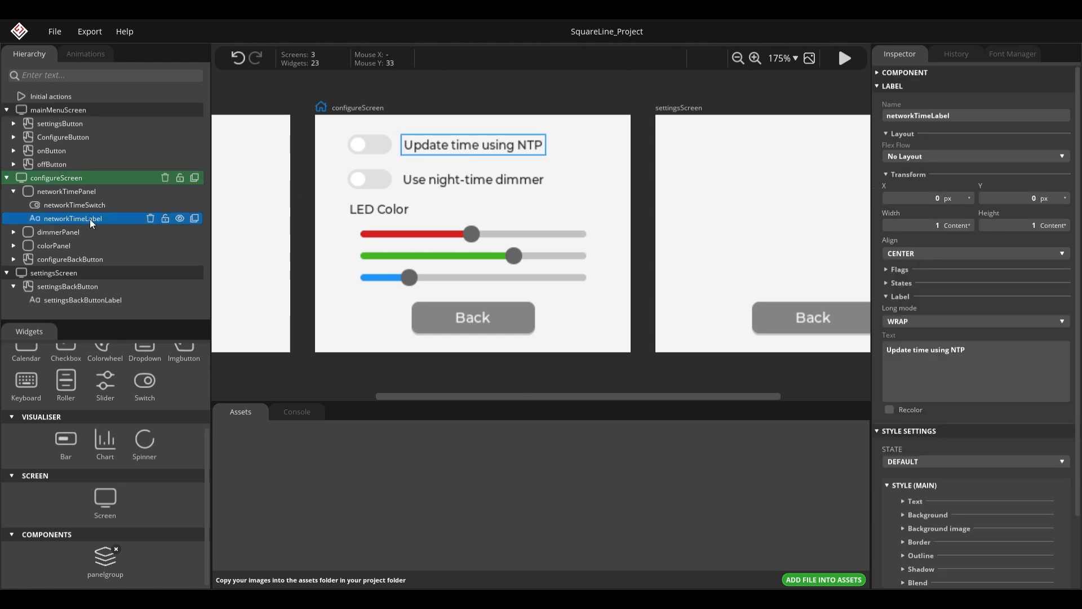
{"action": "left_click", "coordinate": [64, 192]}
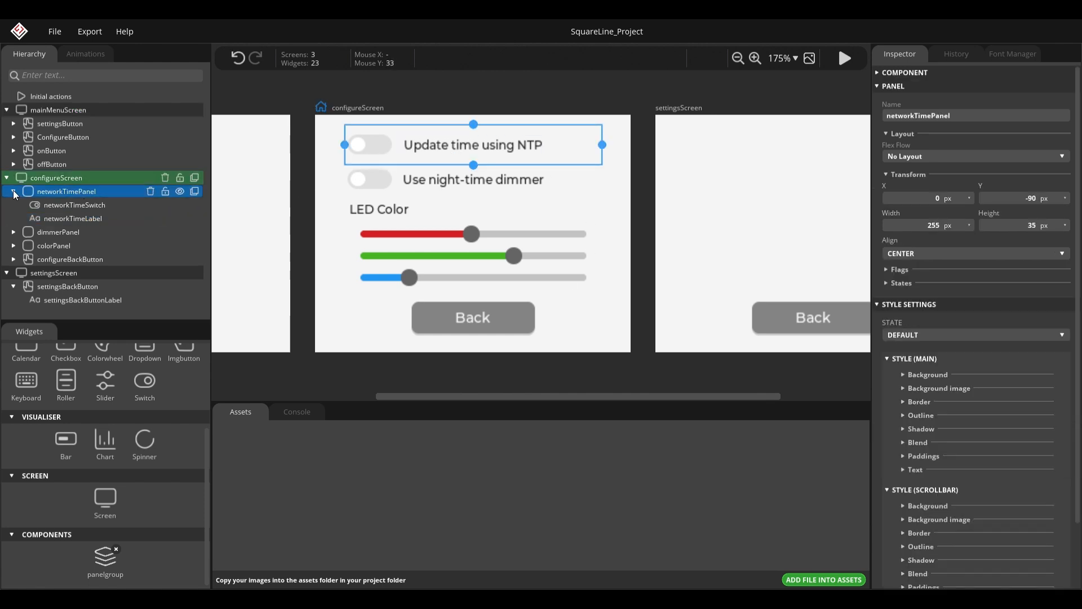
{"action": "left_click", "coordinate": [14, 191]}
{"action": "left_click", "coordinate": [458, 84]}
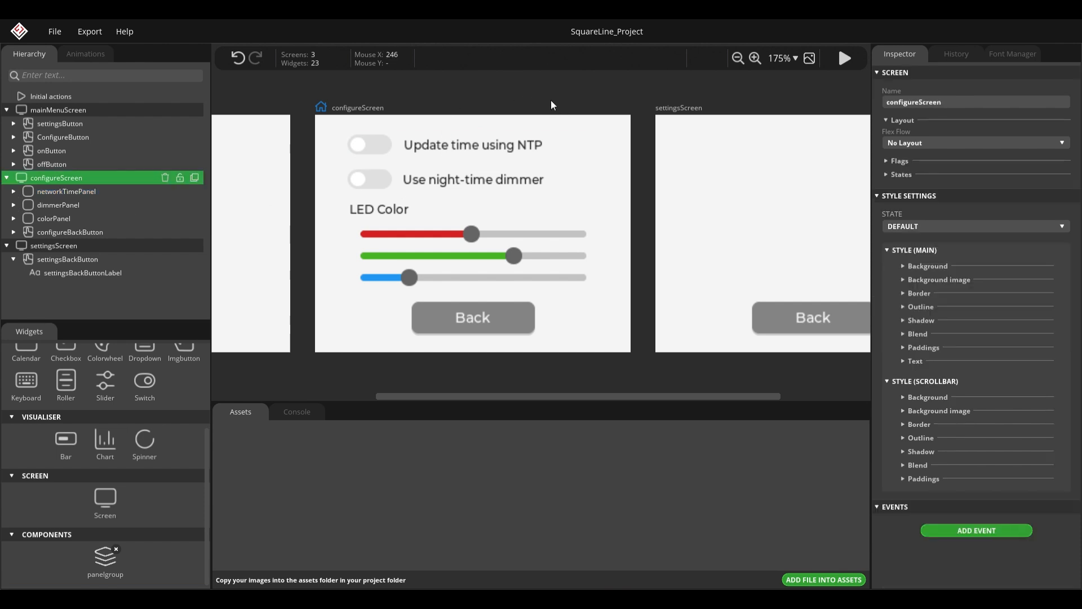
{"action": "scroll", "coordinate": [507, 118], "scroll_direction": "right", "scroll_amount": 2}
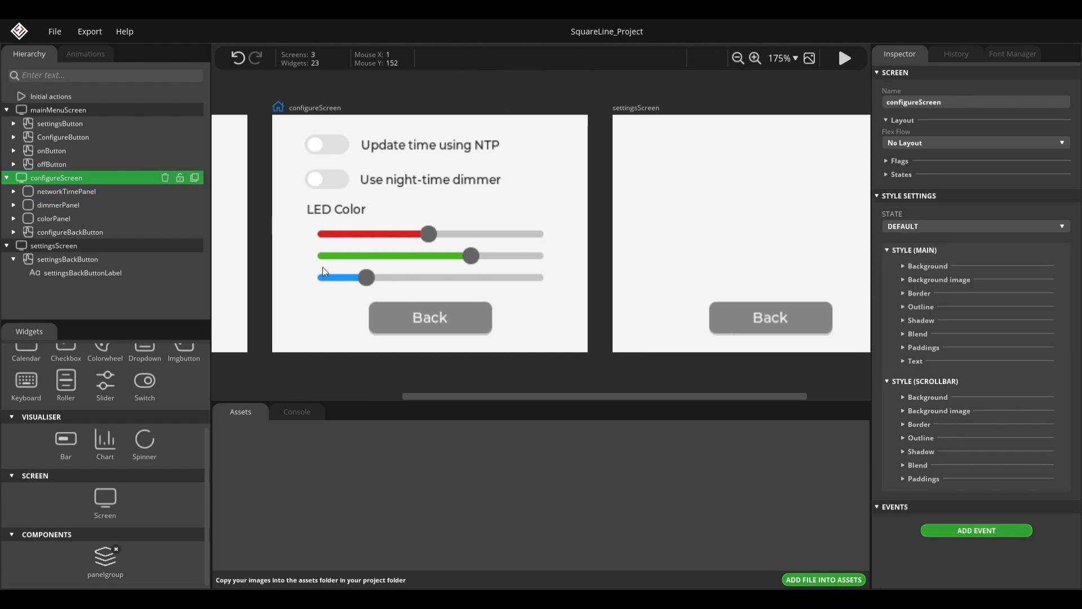
{"action": "left_click", "coordinate": [18, 232]}
{"action": "left_click", "coordinate": [49, 218]}
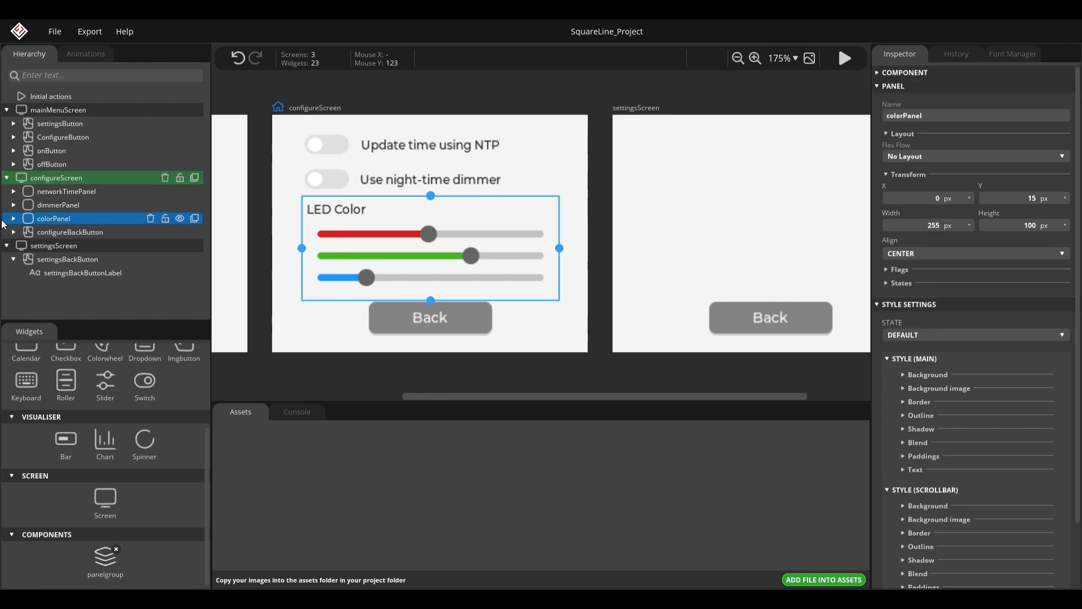
{"action": "left_click", "coordinate": [13, 218]}
{"action": "left_click", "coordinate": [71, 246]}
{"action": "left_click", "coordinate": [79, 261]}
{"action": "left_click", "coordinate": [80, 272]}
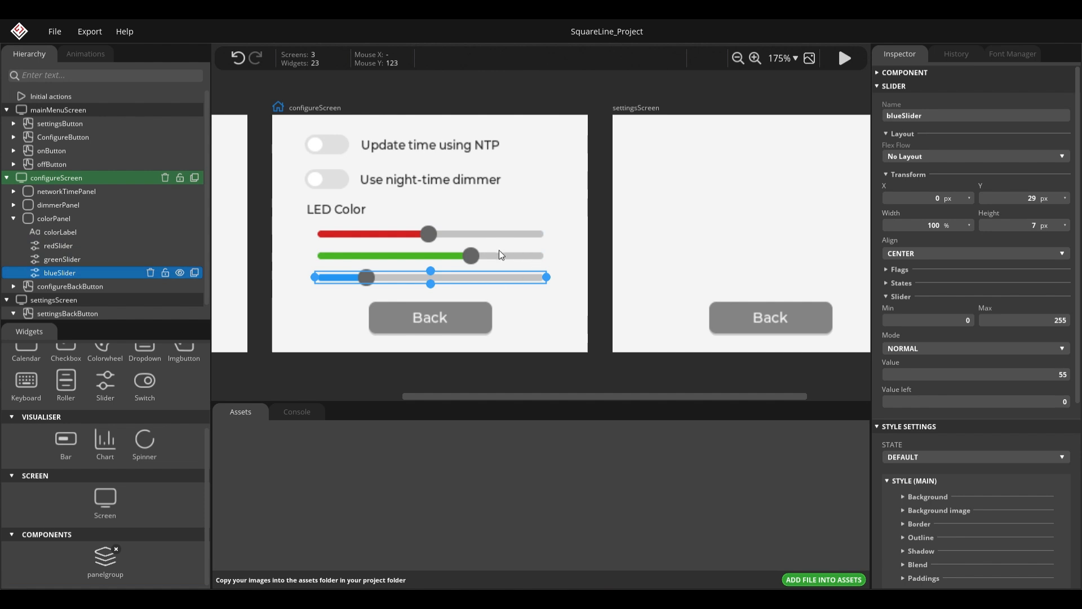
{"action": "left_click", "coordinate": [419, 100]}
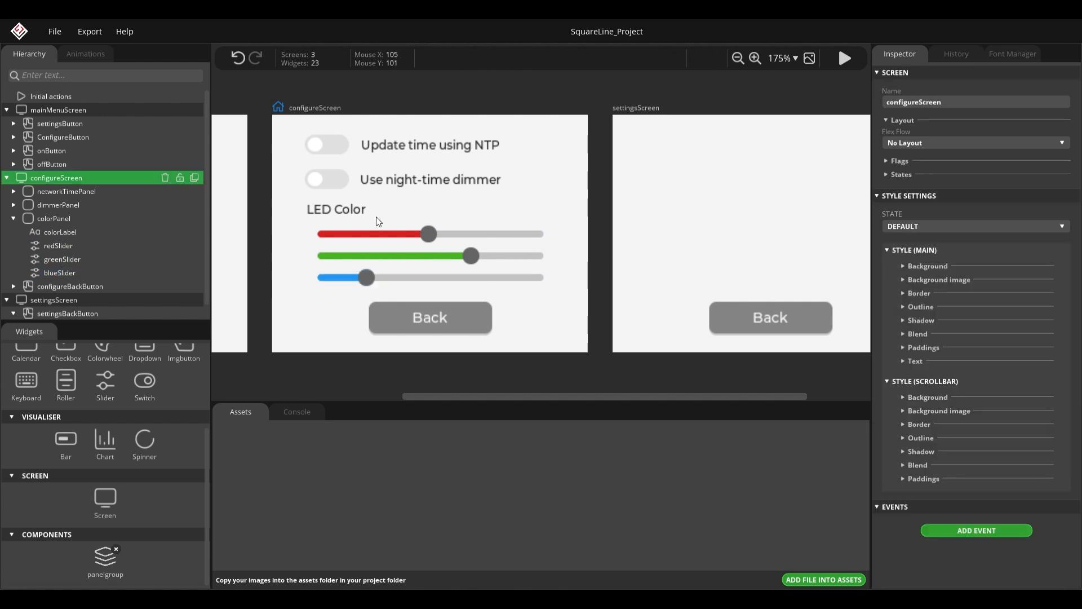
{"action": "left_click", "coordinate": [14, 218]}
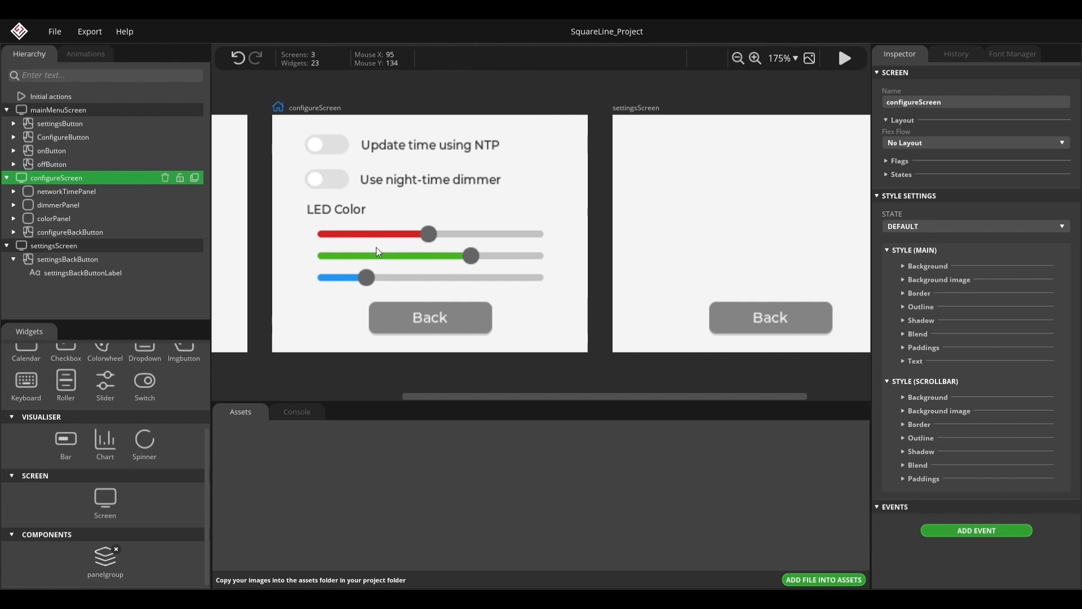
Duplicate networkTimePanel with its switch and label, and move the copy from configureScreen into settingsScreen.
{"action": "left_click_drag", "start_coordinate": [624, 103], "coordinate": [413, 164]}
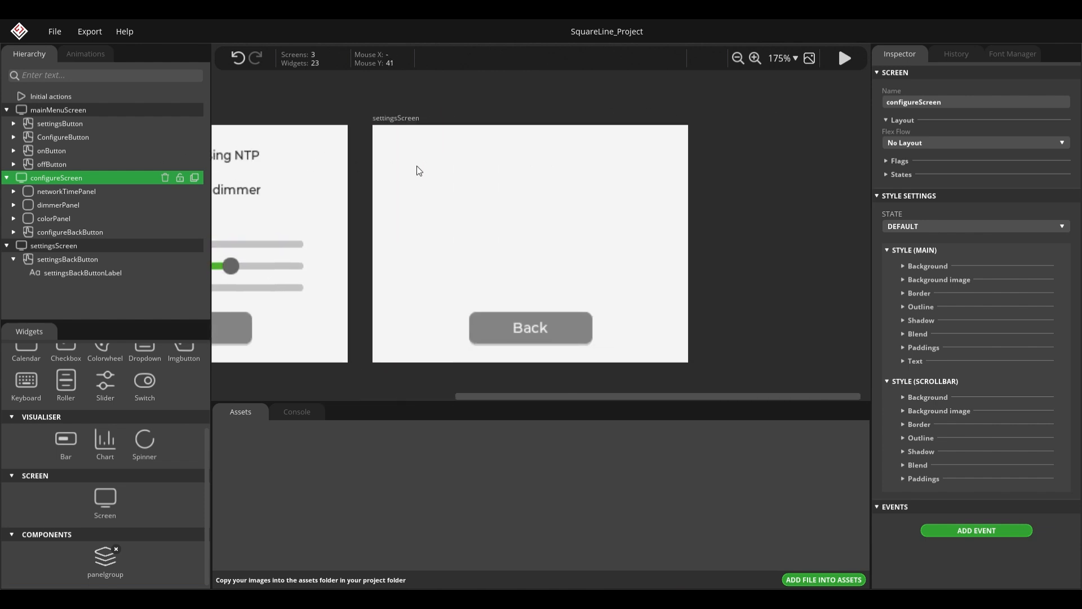
{"action": "scroll", "coordinate": [113, 465], "scroll_direction": "up", "scroll_amount": 5}
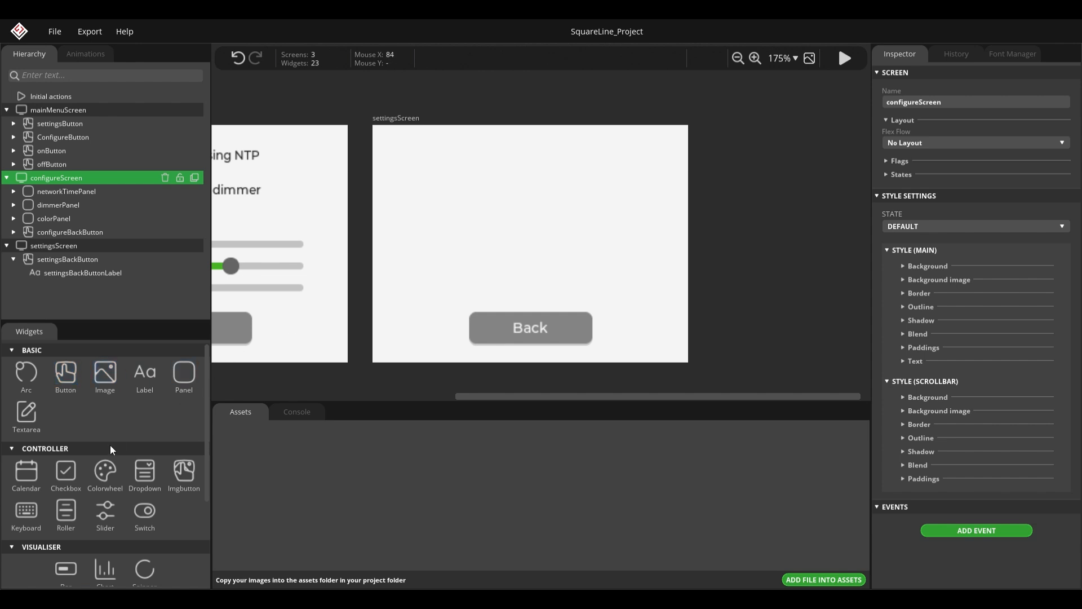
{"action": "left_click", "coordinate": [64, 191]}
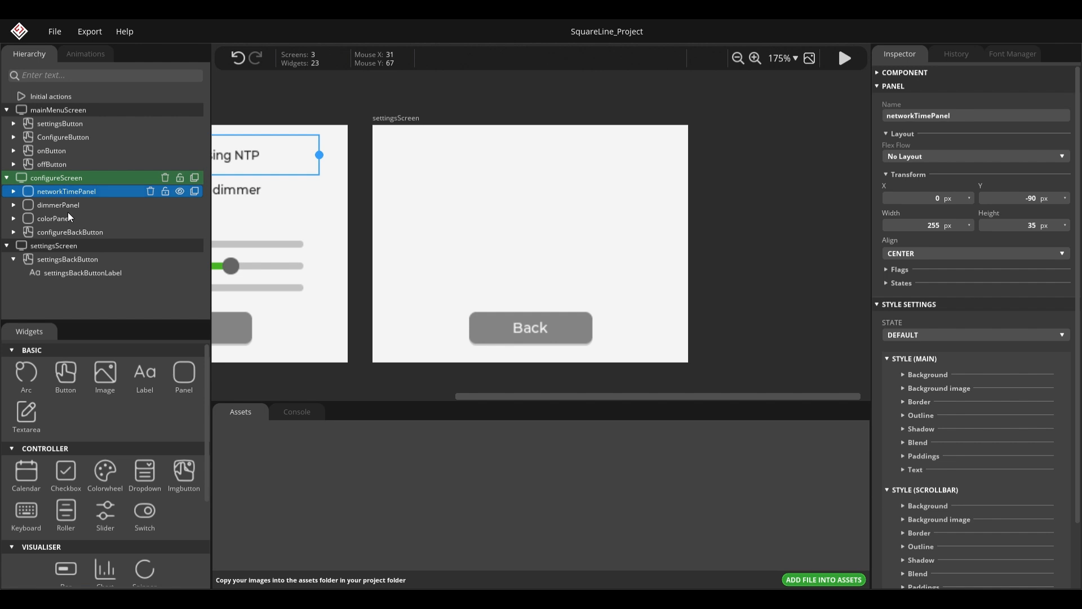
{"action": "left_click", "coordinate": [68, 205]}
{"action": "left_click", "coordinate": [79, 191]}
{"action": "left_click", "coordinate": [192, 193]}
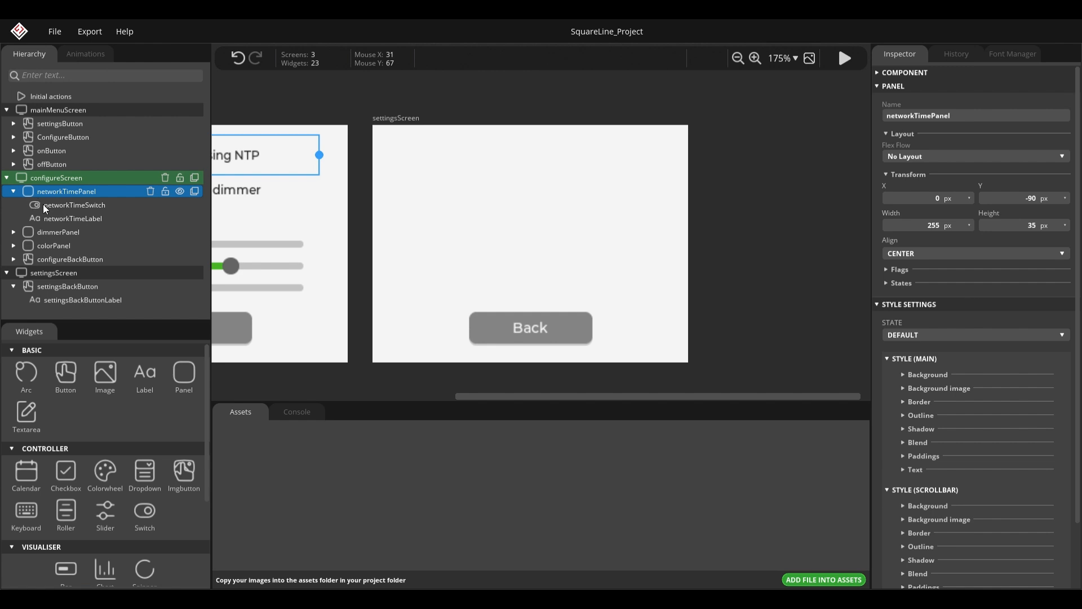
{"action": "left_click", "coordinate": [195, 192]}
{"action": "left_click", "coordinate": [15, 191]}
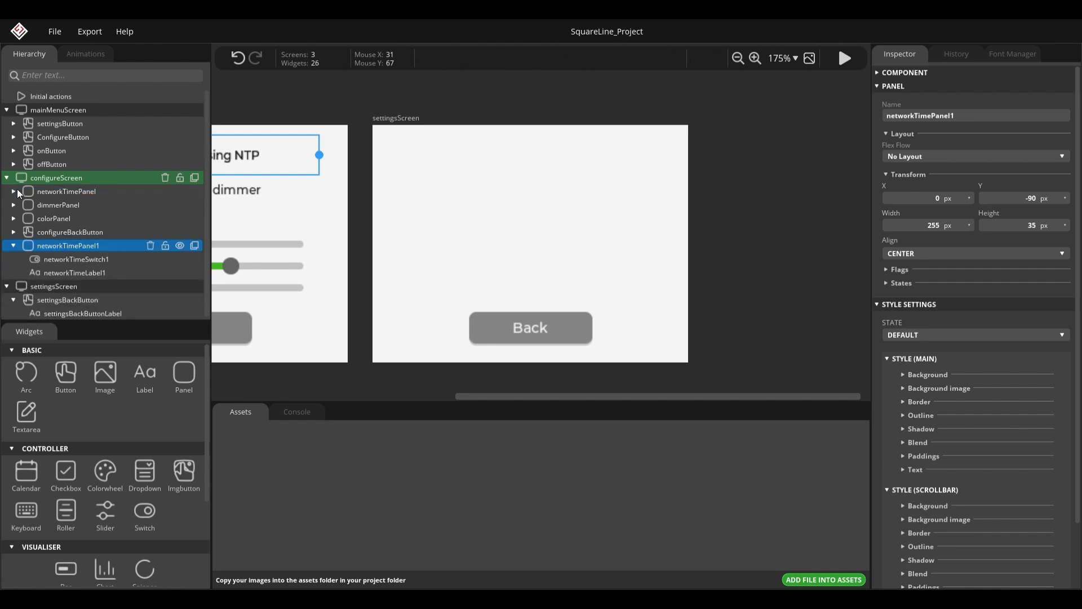
{"action": "left_click_drag", "start_coordinate": [72, 245], "coordinate": [69, 272]}
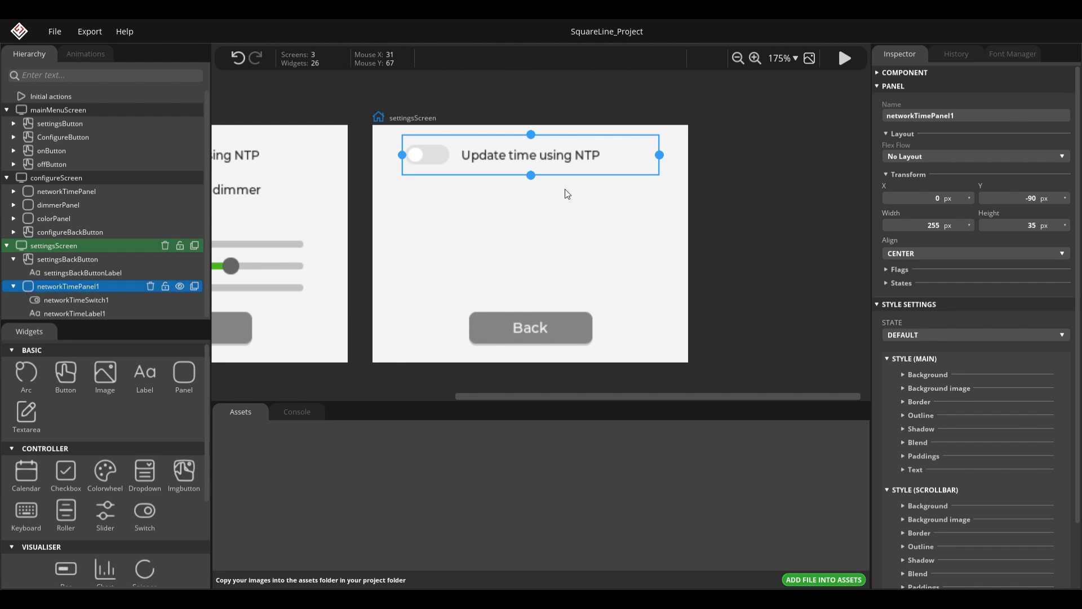
Save the project with the copied panel on settingsScreen.
{"action": "left_click_drag", "start_coordinate": [414, 273], "coordinate": [519, 274]}
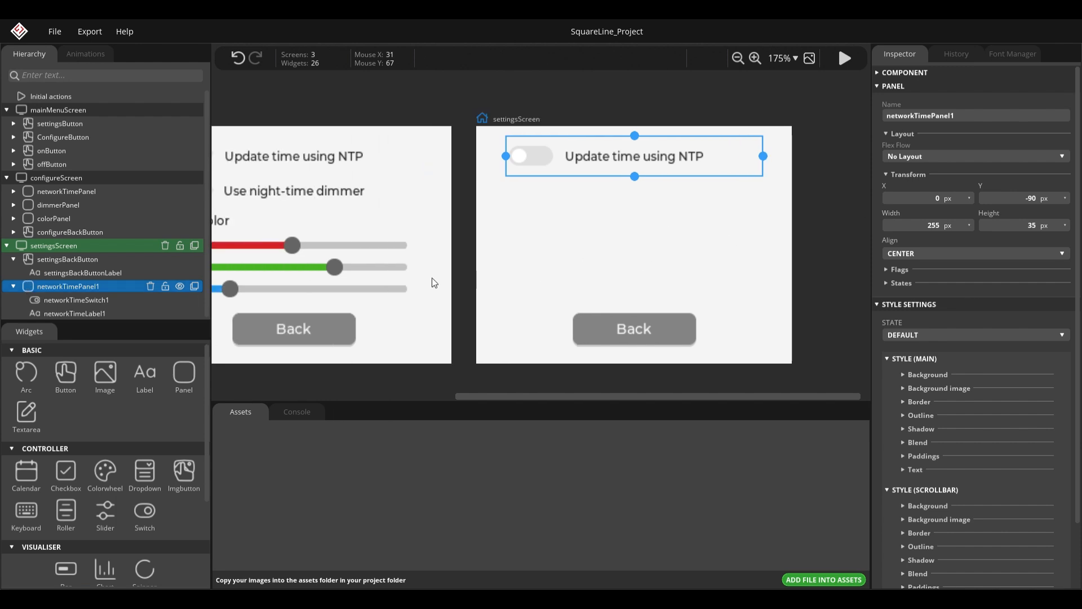
{"action": "left_click_drag", "start_coordinate": [805, 221], "coordinate": [645, 222]}
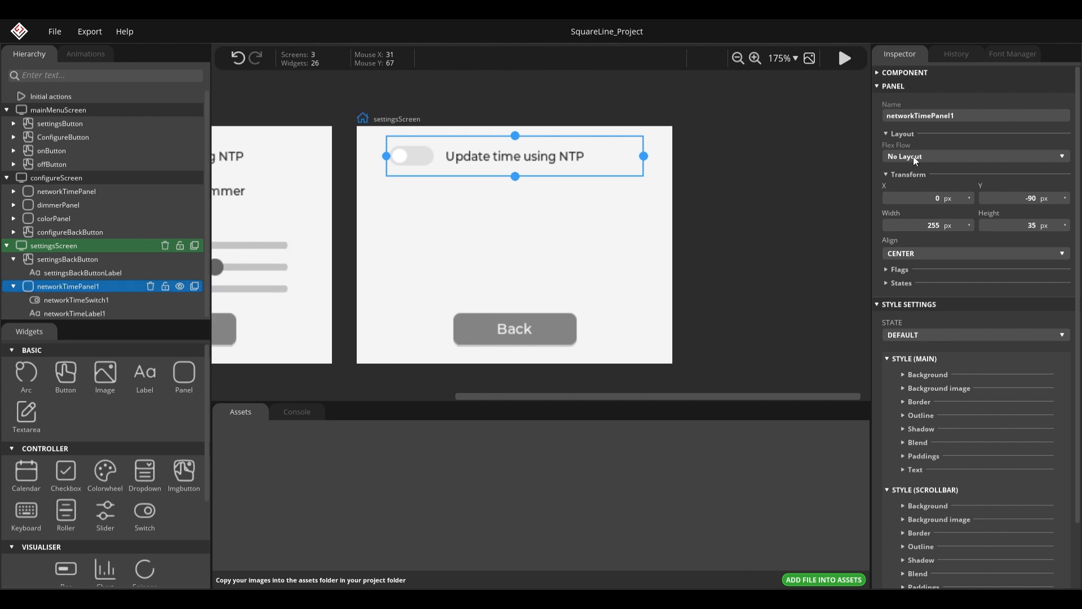
{"action": "scroll", "coordinate": [775, 230], "scroll_direction": "up", "scroll_amount": 5}
{"action": "scroll", "coordinate": [529, 209], "scroll_direction": "down", "scroll_amount": 4}
{"action": "left_click_drag", "start_coordinate": [524, 208], "coordinate": [659, 208]}
{"action": "left_click_drag", "start_coordinate": [529, 209], "coordinate": [686, 208]}
{"action": "double_click", "coordinate": [943, 116]}
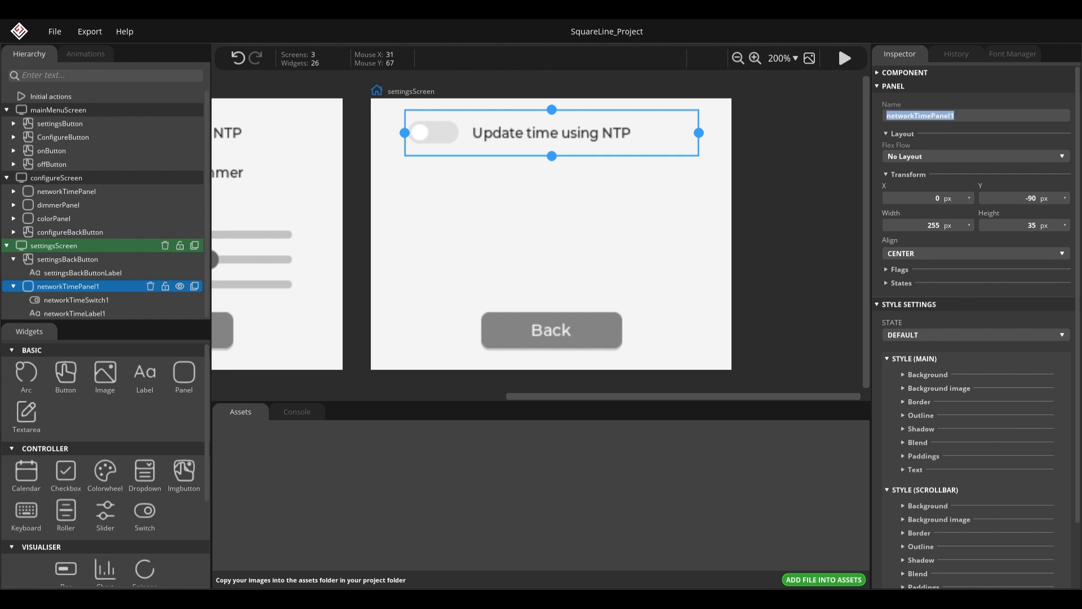
{"action": "left_click", "coordinate": [56, 34]}
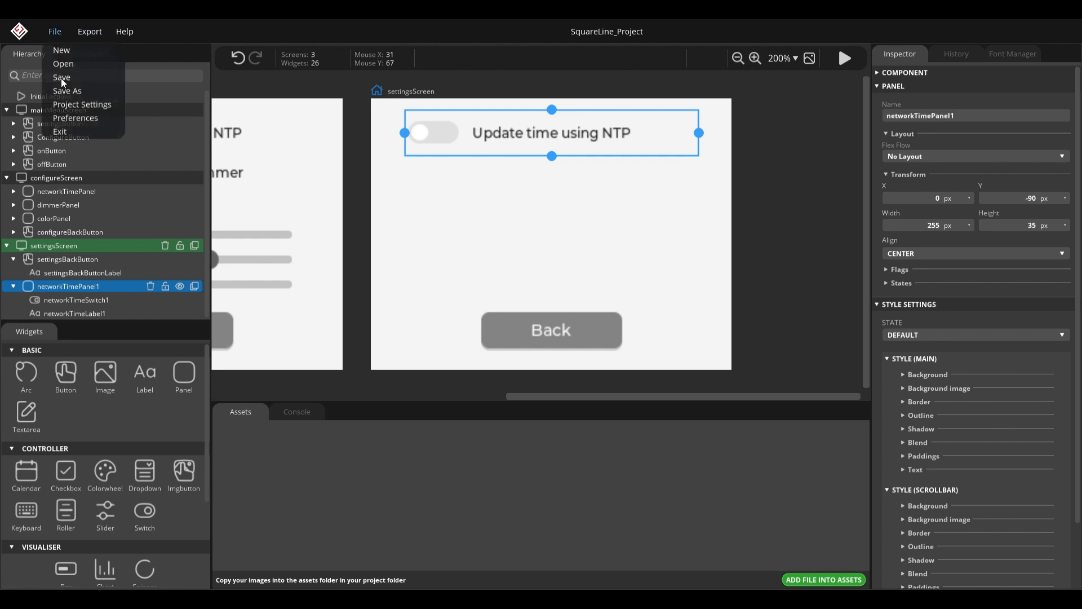
{"action": "left_click", "coordinate": [61, 78]}
Rename the copied panel on settingsScreen to sendStatisticsPanel.
{"action": "double_click", "coordinate": [991, 116]}
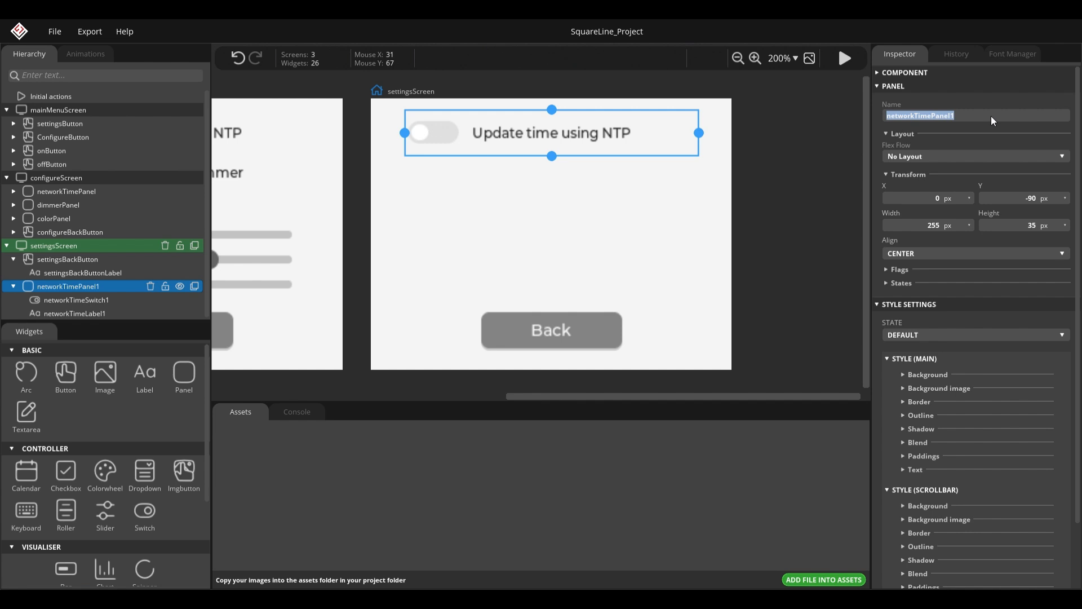
{"action": "type", "text": "sendStatistics"}
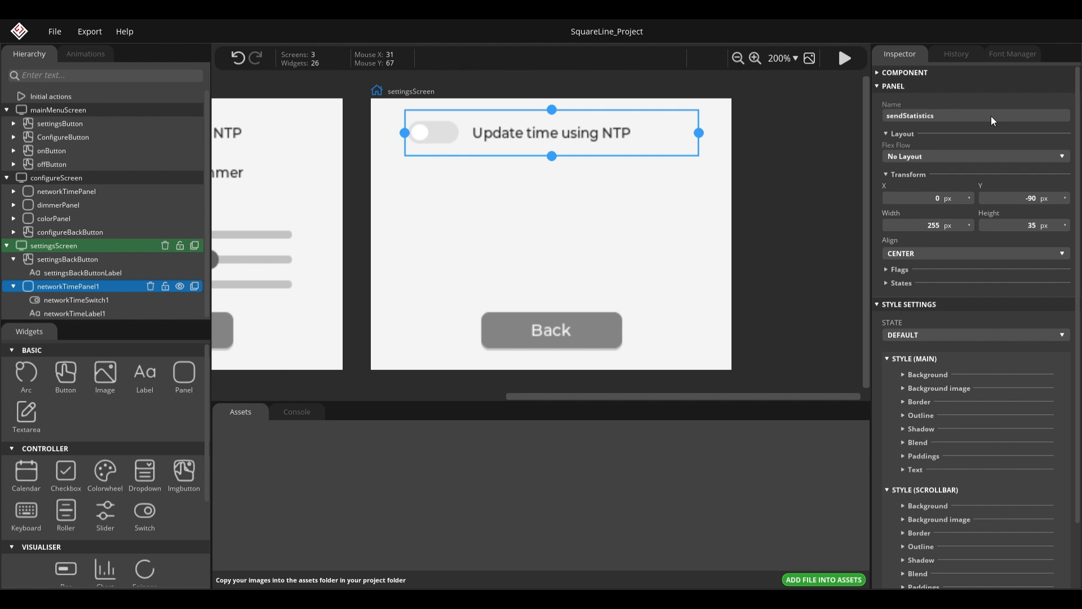
{"action": "type", "text": "Panel"}
{"action": "key", "text": "Return"}
Rename the switch inside sendStatisticsPanel to sendStatisticsSwitch.
{"action": "left_click", "coordinate": [86, 301]}
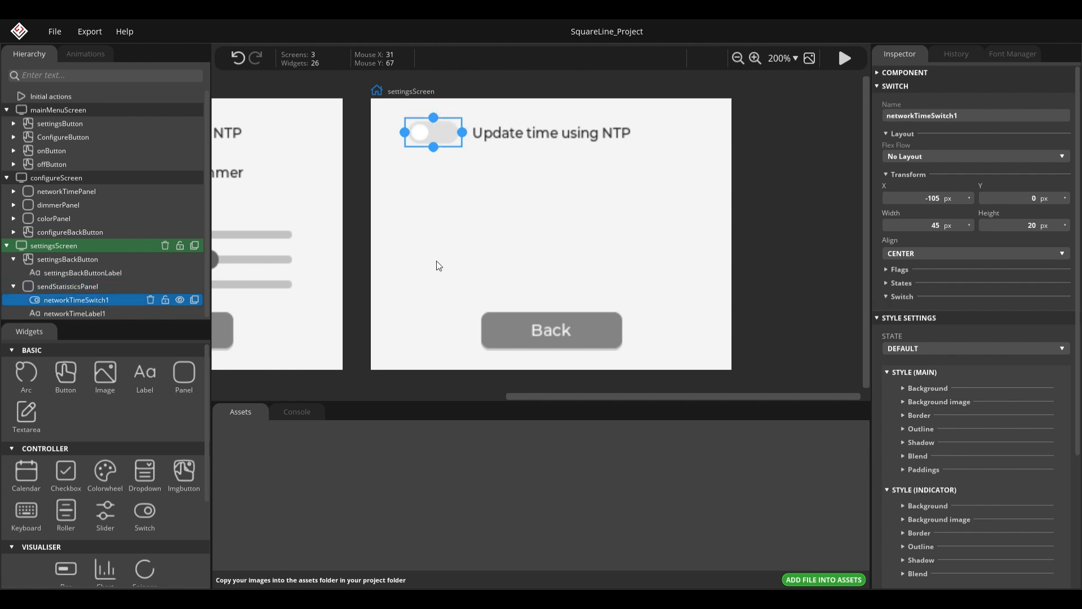
{"action": "double_click", "coordinate": [963, 115]}
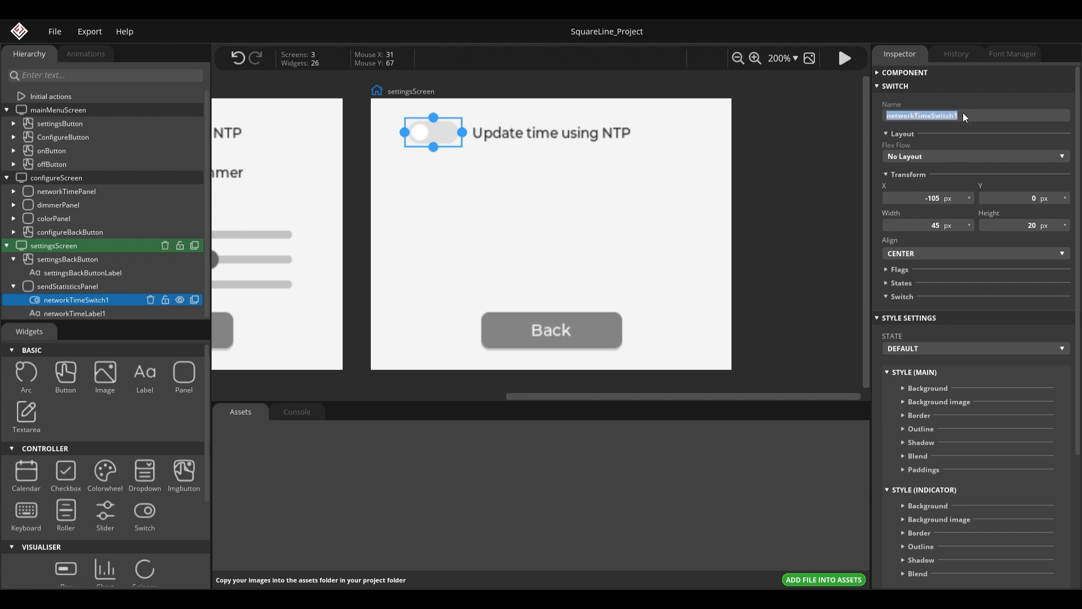
{"action": "type", "text": "sendStatistics"}
{"action": "key", "text": "Return"}
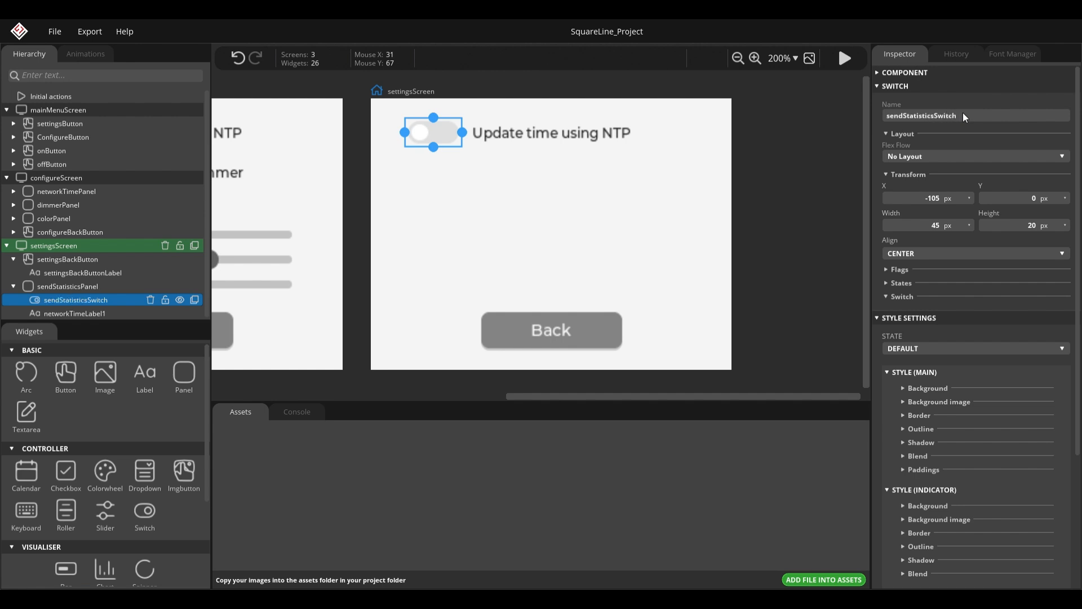
Rename the label inside sendStatisticsPanel to sendStatisticsLabel.
{"action": "left_click", "coordinate": [102, 311]}
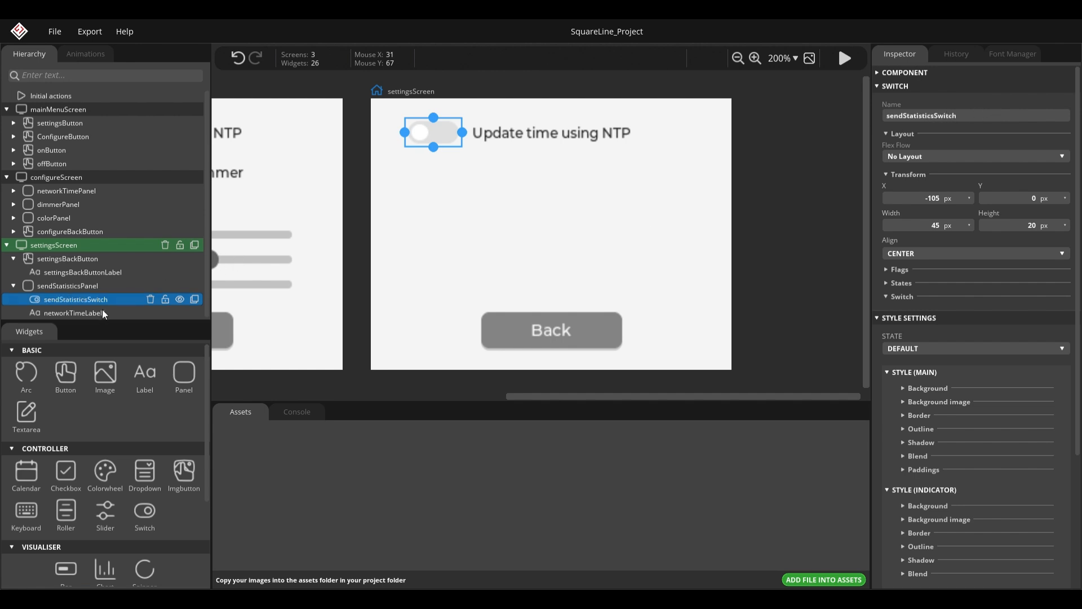
{"action": "double_click", "coordinate": [938, 118]}
{"action": "type", "text": "sendStatisti"}
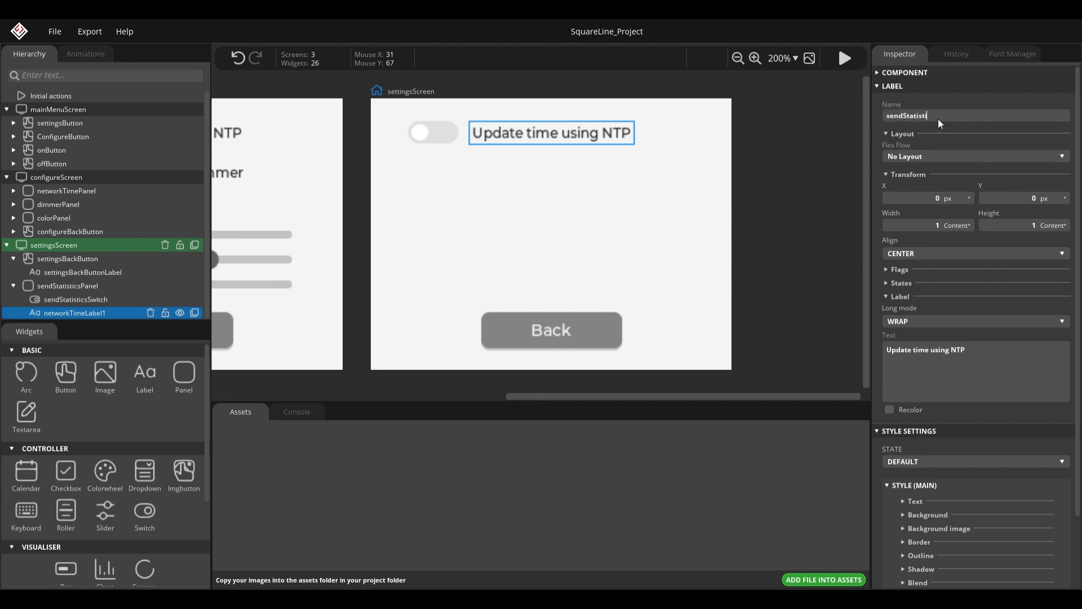
{"action": "type", "text": "csLabel"}
{"action": "key", "text": "Return"}
Change the text of sendStatisticsLabel to "Share usage statistics".
{"action": "left_click", "coordinate": [973, 365]}
{"action": "type", "text": "re usa"}
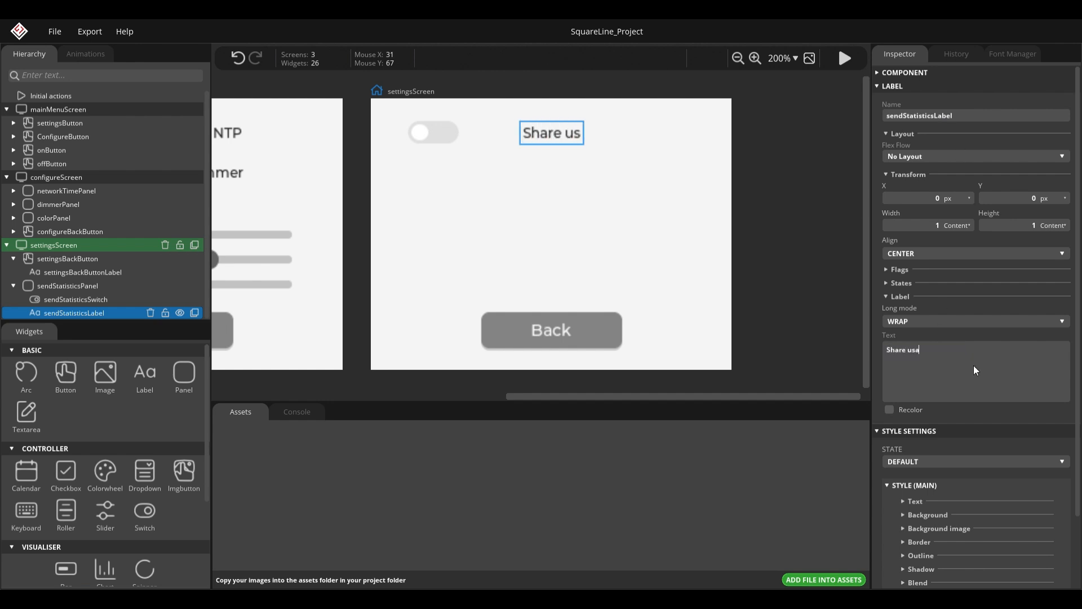
{"action": "type", "text": "ge statistics"}
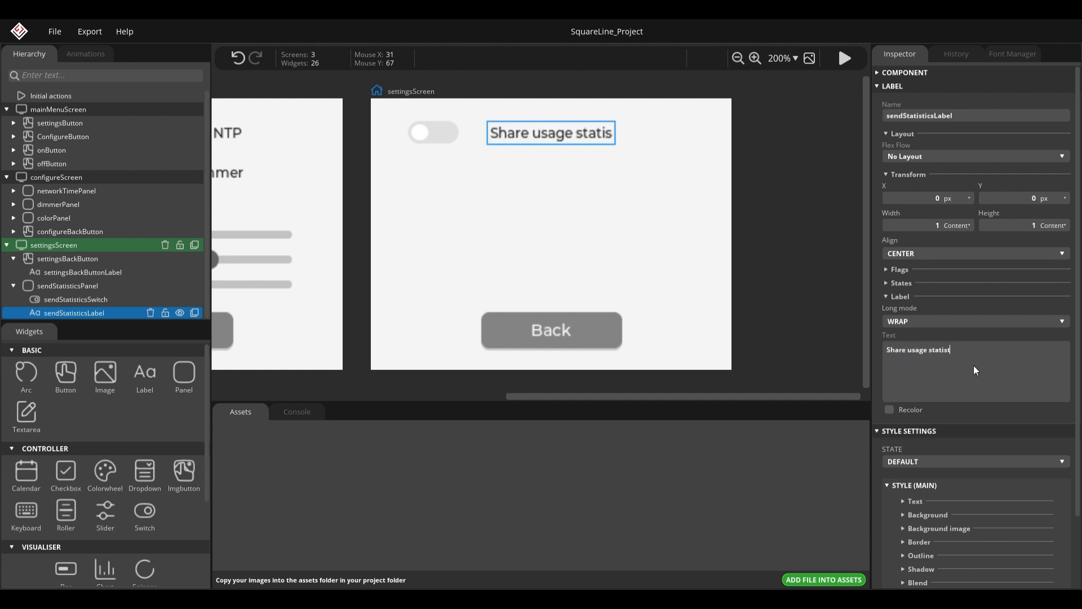
{"action": "left_click", "coordinate": [599, 244]}
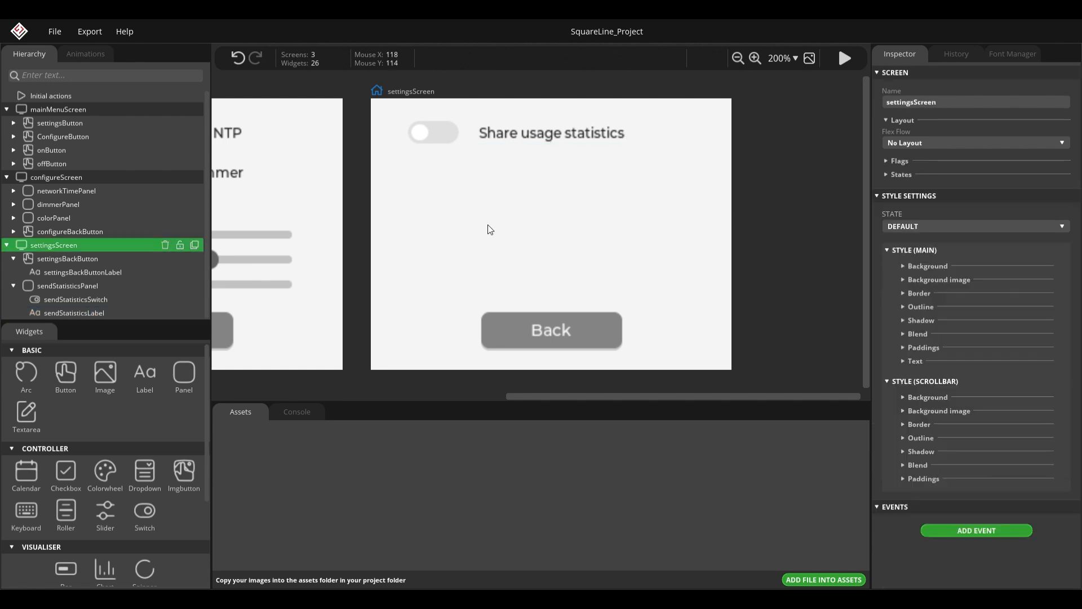
Shift the "Share usage statistics" label slightly left, closer to its switch, and save the project.
{"action": "scroll", "coordinate": [508, 231], "scroll_direction": "down", "scroll_amount": 3}
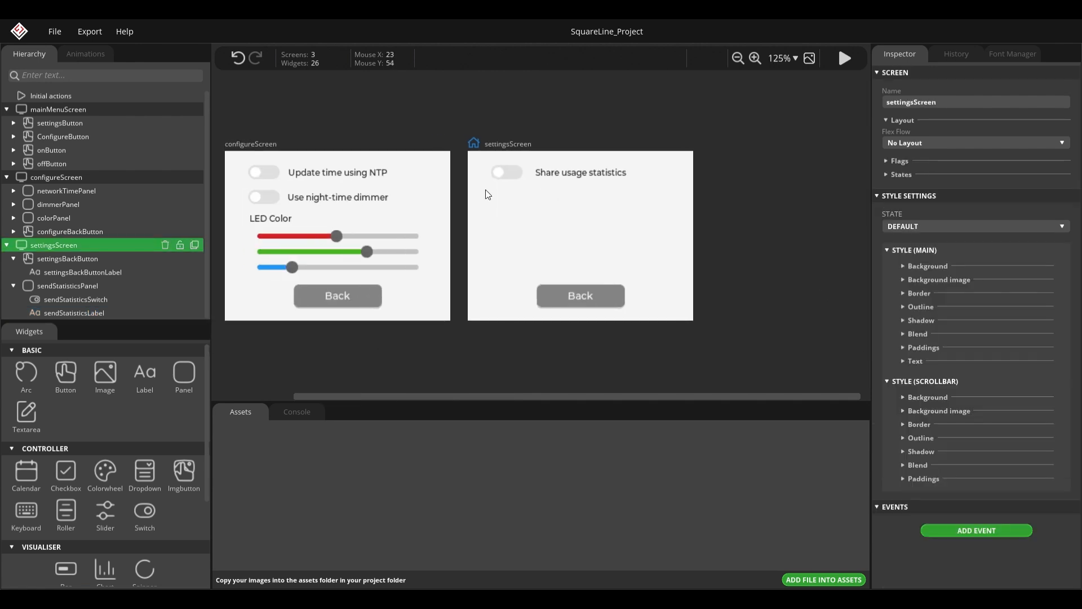
{"action": "left_click", "coordinate": [558, 176]}
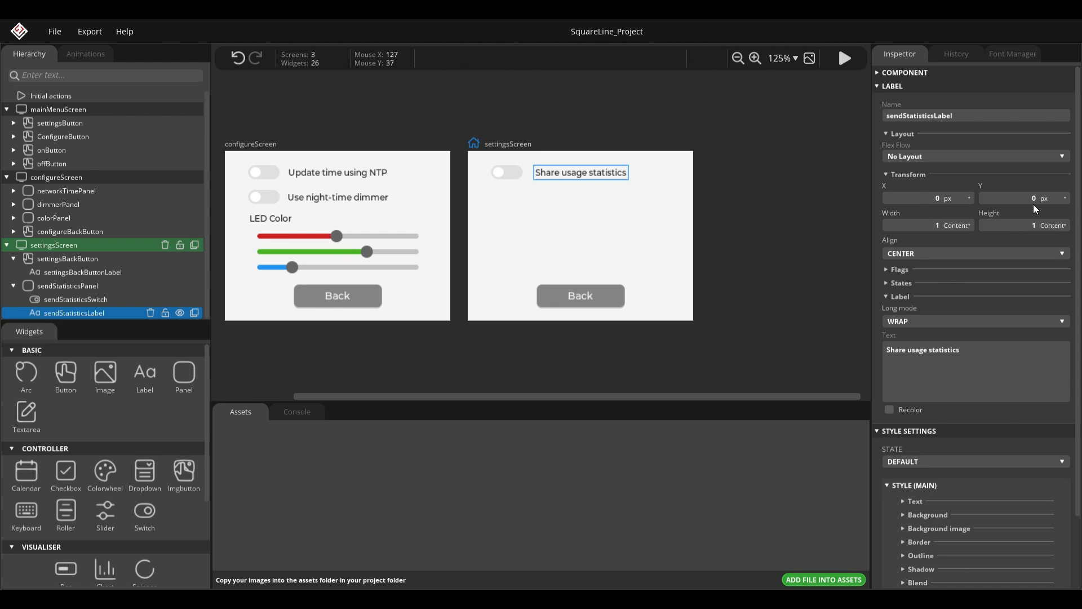
{"action": "type", "text": "5-10"}
{"action": "left_click", "coordinate": [675, 127]}
{"action": "scroll", "coordinate": [465, 187], "scroll_direction": "left", "scroll_amount": 5}
{"action": "key", "text": "ctrl+s"}
{"action": "scroll", "coordinate": [516, 184], "scroll_direction": "left", "scroll_amount": 4}
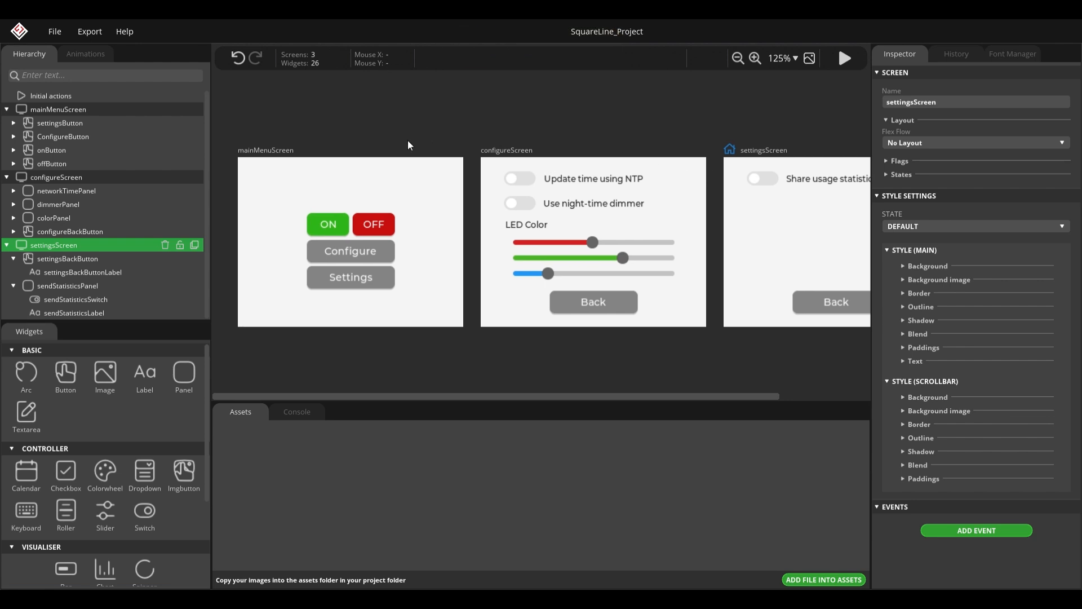
Collapse the settingsScreen, configureScreen and mainMenuScreen branches in the hierarchy and look over the three screens.
{"action": "left_click", "coordinate": [7, 246]}
{"action": "left_click", "coordinate": [6, 177]}
{"action": "left_click", "coordinate": [7, 110]}
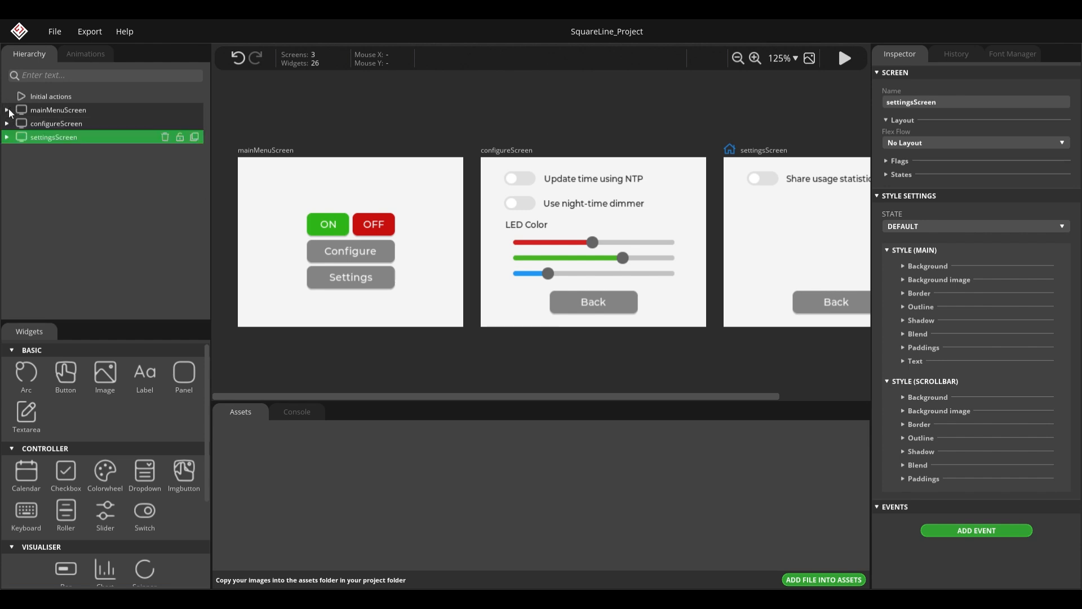
{"action": "left_click_drag", "start_coordinate": [694, 143], "coordinate": [424, 121]}
{"action": "left_click_drag", "start_coordinate": [344, 125], "coordinate": [585, 123]}
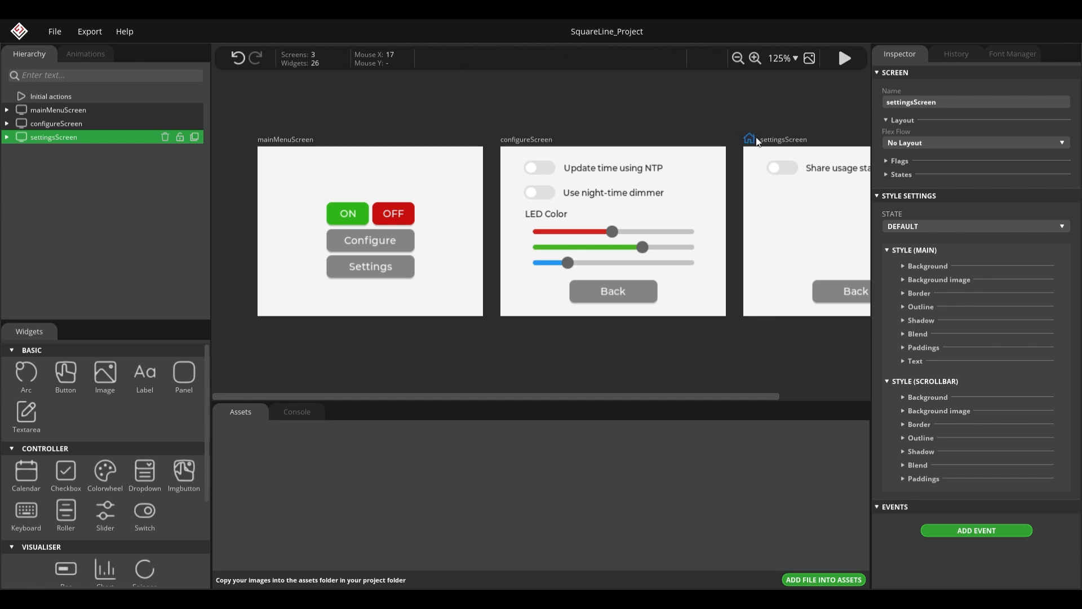
Preview settingsScreen in play mode, testing the "Share usage statistics" switch and the Back button, and end the preview.
{"action": "scroll", "coordinate": [707, 106], "scroll_direction": "right", "scroll_amount": 5}
{"action": "left_click", "coordinate": [845, 58]}
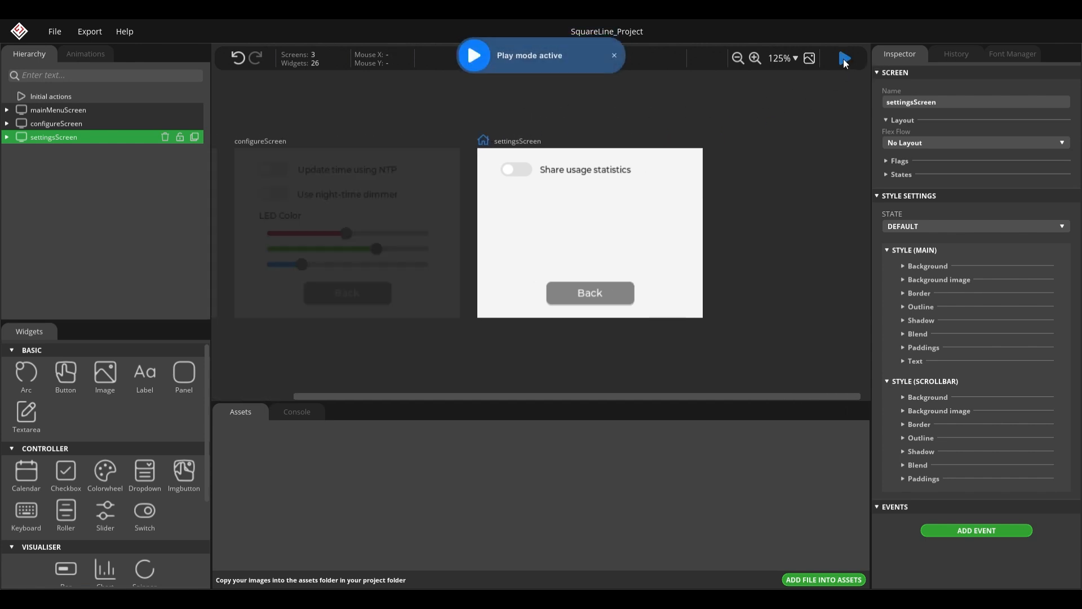
{"action": "scroll", "coordinate": [646, 216], "scroll_direction": "up", "scroll_amount": 1}
{"action": "scroll", "coordinate": [646, 215], "scroll_direction": "up", "scroll_amount": 1}
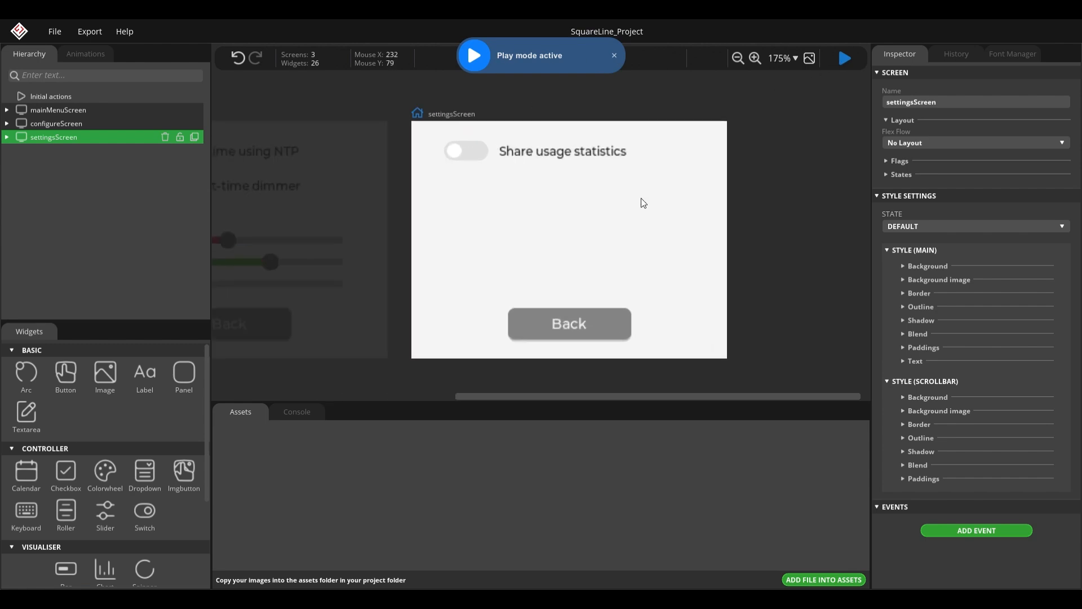
{"action": "left_click", "coordinate": [458, 145]}
{"action": "left_click", "coordinate": [459, 145]}
{"action": "left_click", "coordinate": [458, 144]}
{"action": "left_click", "coordinate": [468, 145]}
{"action": "left_click", "coordinate": [461, 142]}
{"action": "left_click", "coordinate": [463, 143]}
{"action": "left_click", "coordinate": [582, 309]}
{"action": "left_click", "coordinate": [469, 143]}
{"action": "left_click", "coordinate": [469, 142]}
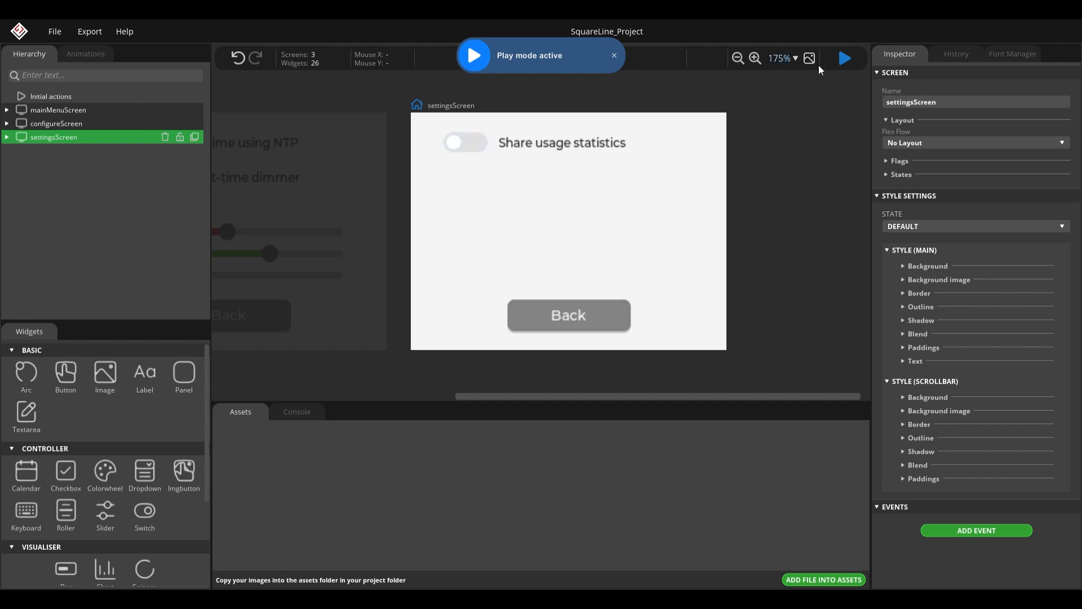
{"action": "left_click", "coordinate": [474, 55]}
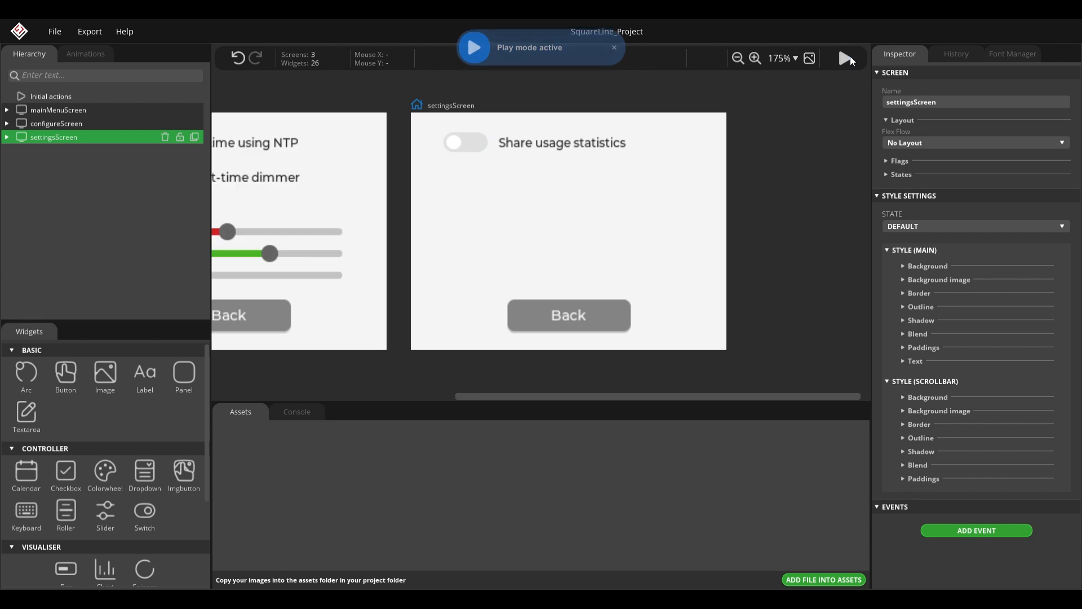
Select mainMenuScreen, briefly preview it in play mode, and return to editing.
{"action": "left_click", "coordinate": [63, 111]}
{"action": "scroll", "coordinate": [553, 179], "scroll_direction": "left", "scroll_amount": 5}
{"action": "scroll", "coordinate": [553, 178], "scroll_direction": "left", "scroll_amount": 5}
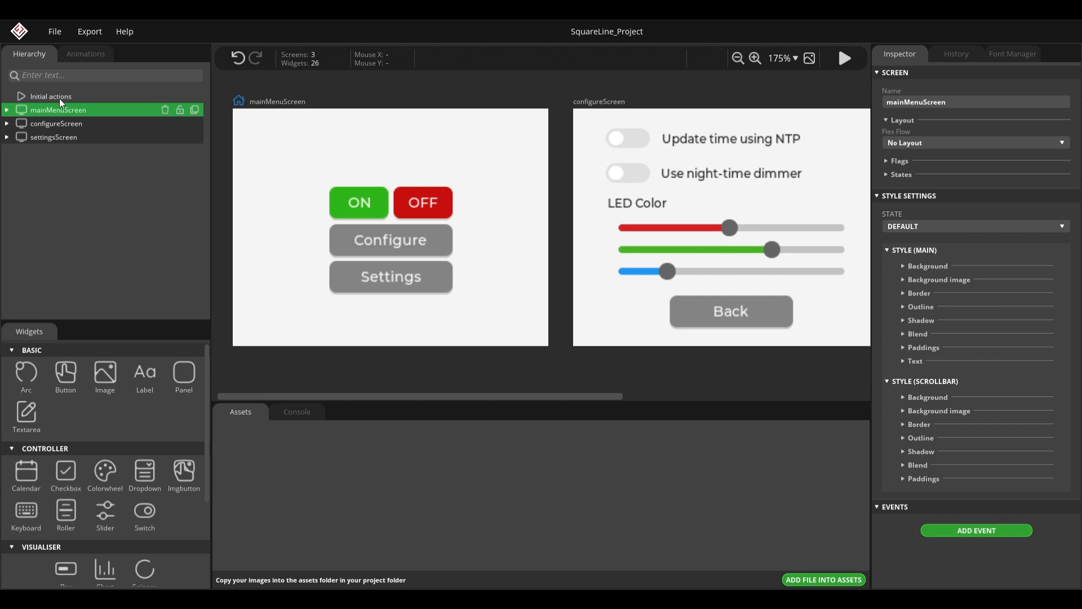
{"action": "key", "text": "Down"}
{"action": "key", "text": "Down"}
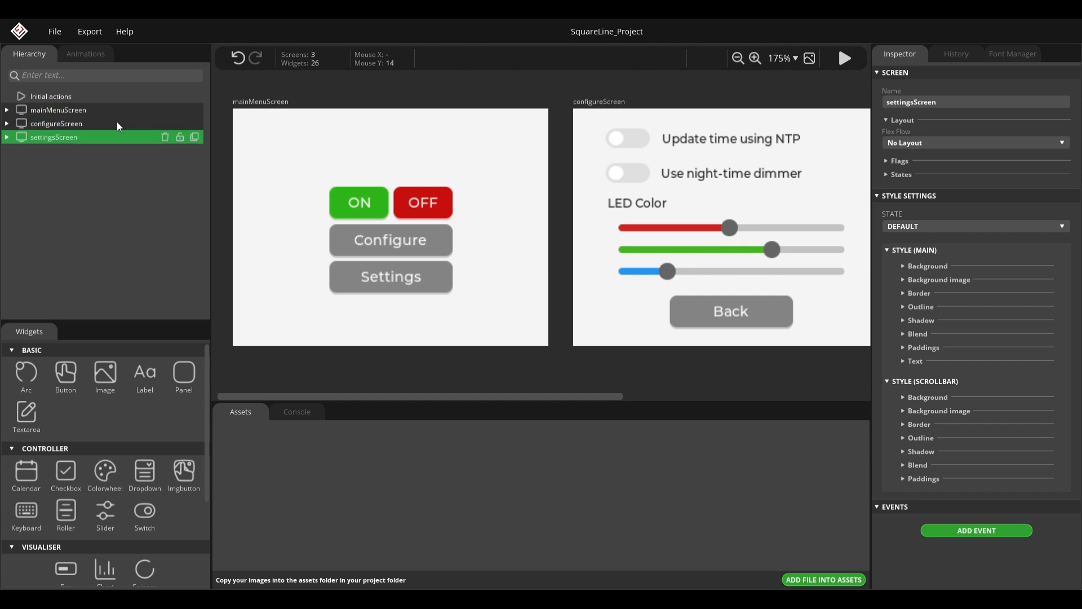
{"action": "left_click", "coordinate": [114, 110]}
{"action": "left_click", "coordinate": [842, 59]}
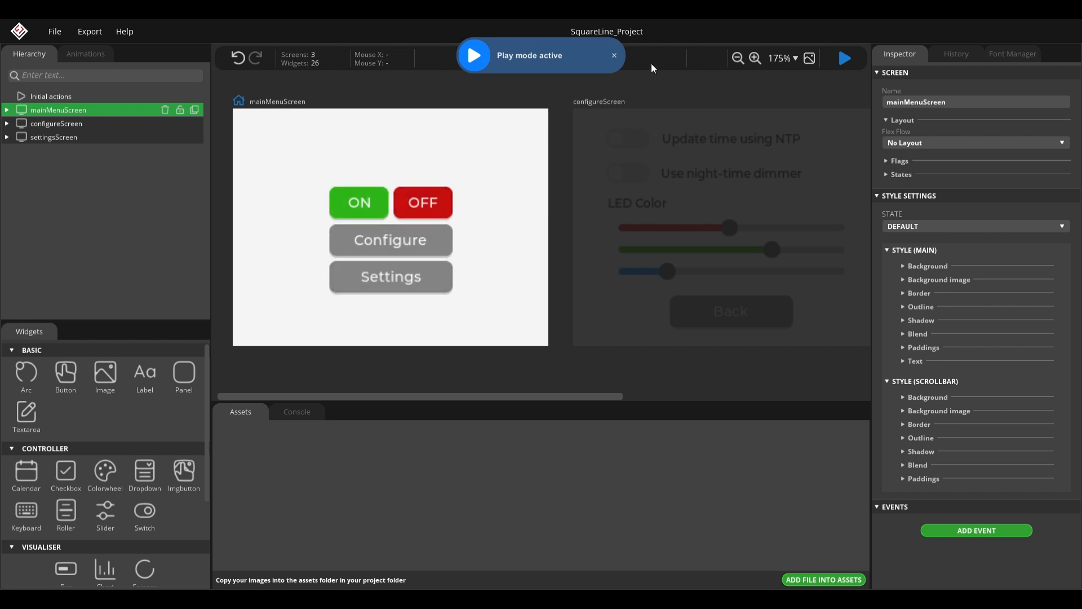
{"action": "left_click", "coordinate": [844, 58]}
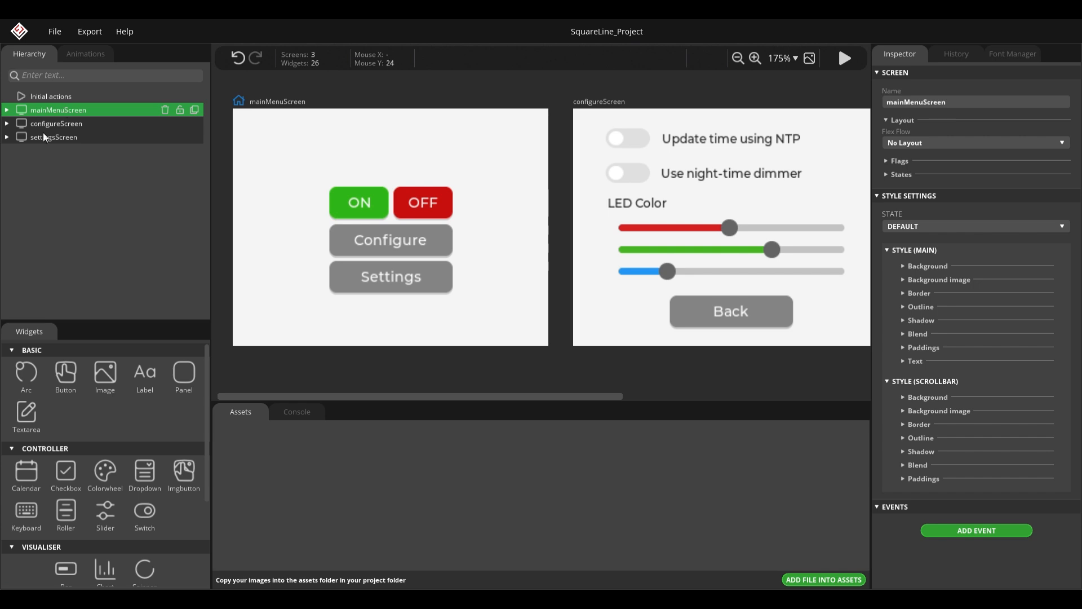
Add an event triggered by CLICKED to ConfigureButton on mainMenuScreen and name it onConfigureBtnClick.
{"action": "left_click_drag", "start_coordinate": [446, 239], "coordinate": [494, 245]}
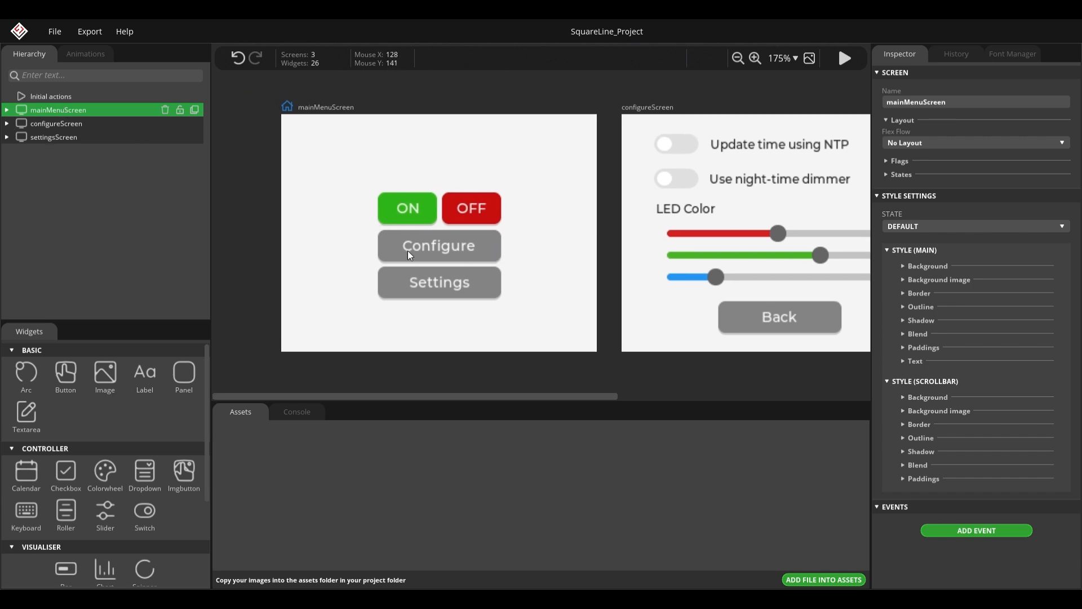
{"action": "left_click_drag", "start_coordinate": [440, 213], "coordinate": [337, 212]}
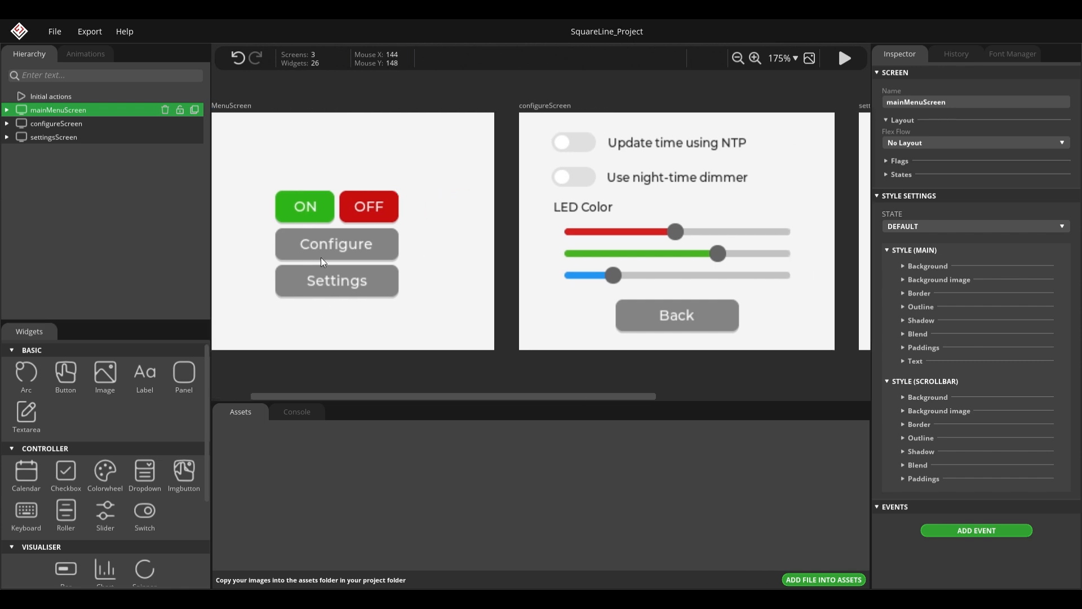
{"action": "left_click", "coordinate": [373, 244]}
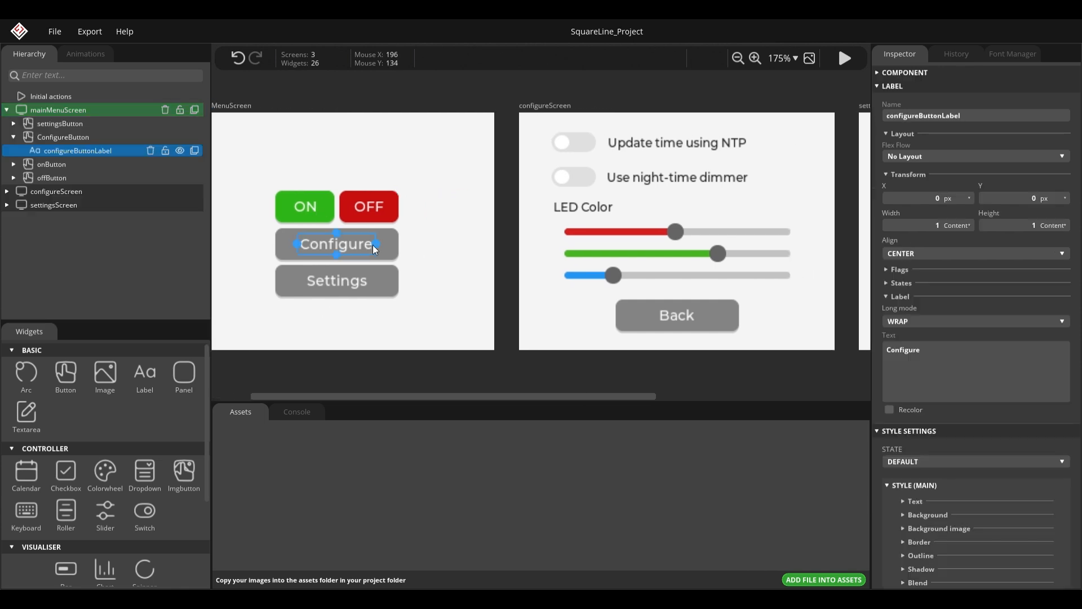
{"action": "left_click", "coordinate": [63, 137]}
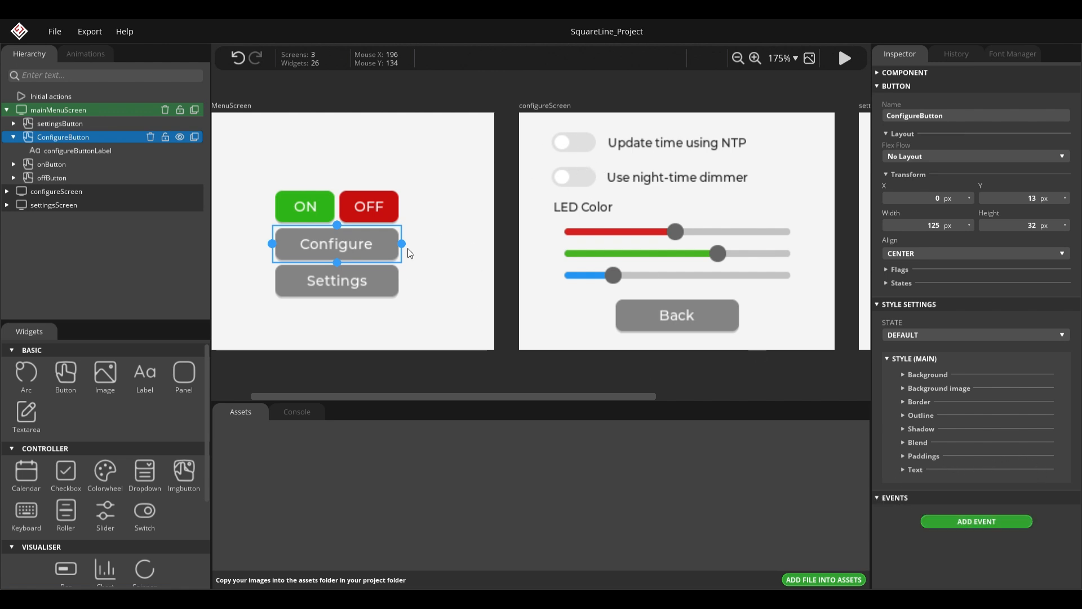
{"action": "left_click", "coordinate": [950, 522]}
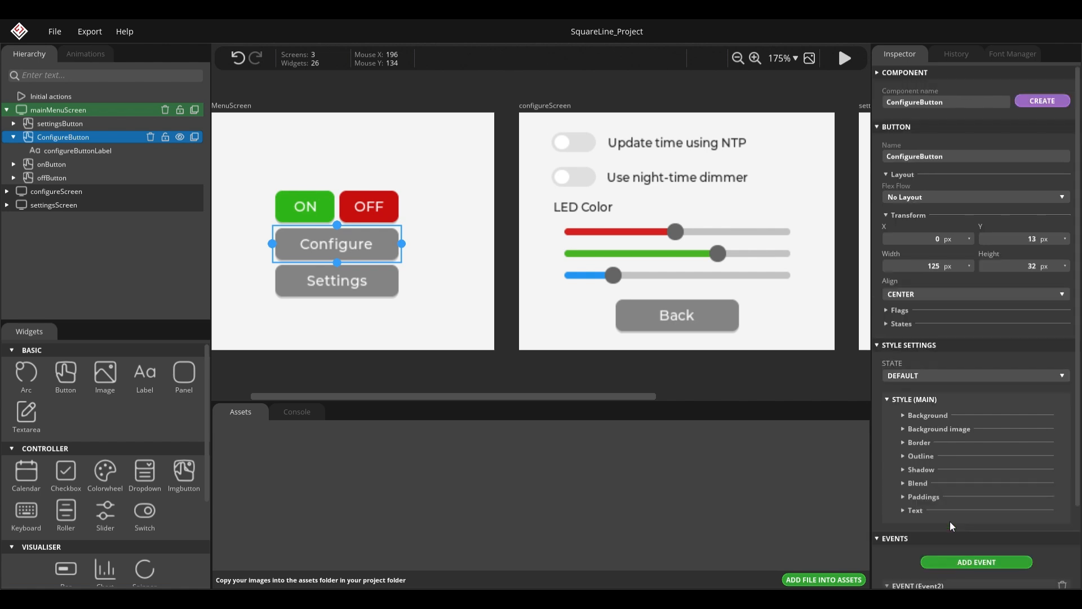
{"action": "scroll", "coordinate": [950, 522], "scroll_direction": "down", "scroll_amount": 2}
{"action": "left_click", "coordinate": [938, 522]}
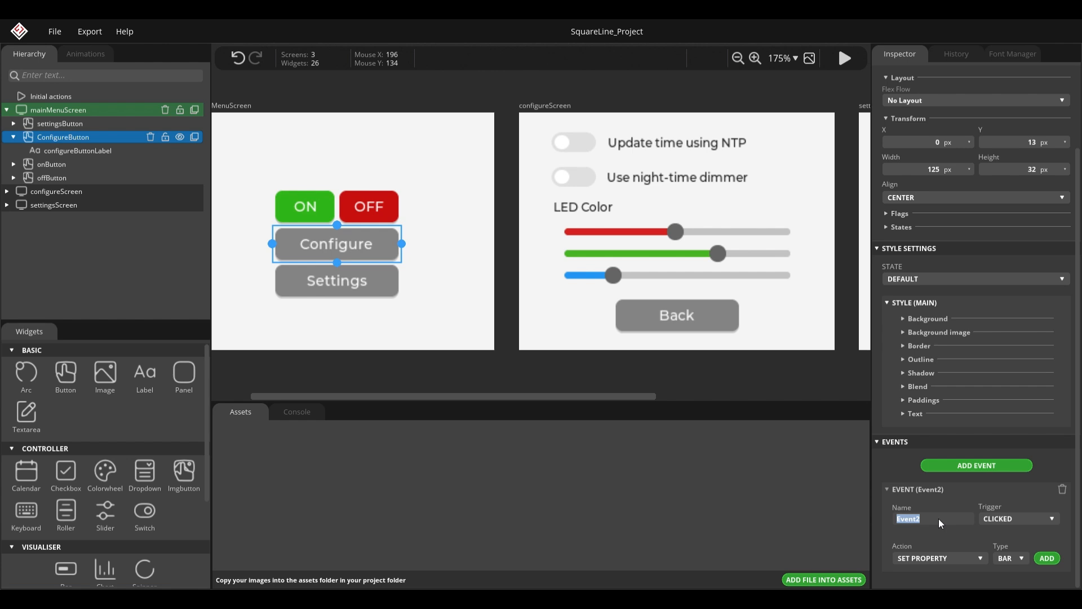
{"action": "type", "text": "onConfigureBtnClick"}
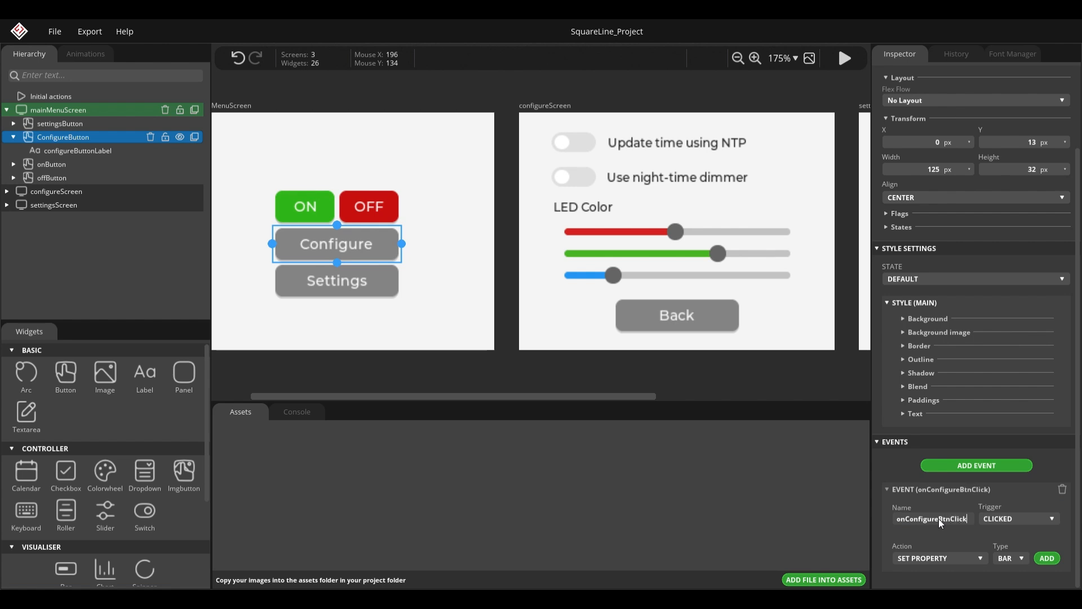
Add a CHANGE SCREEN action to the onConfigureBtnClick event with configureScreen as the destination.
{"action": "left_click", "coordinate": [926, 558]}
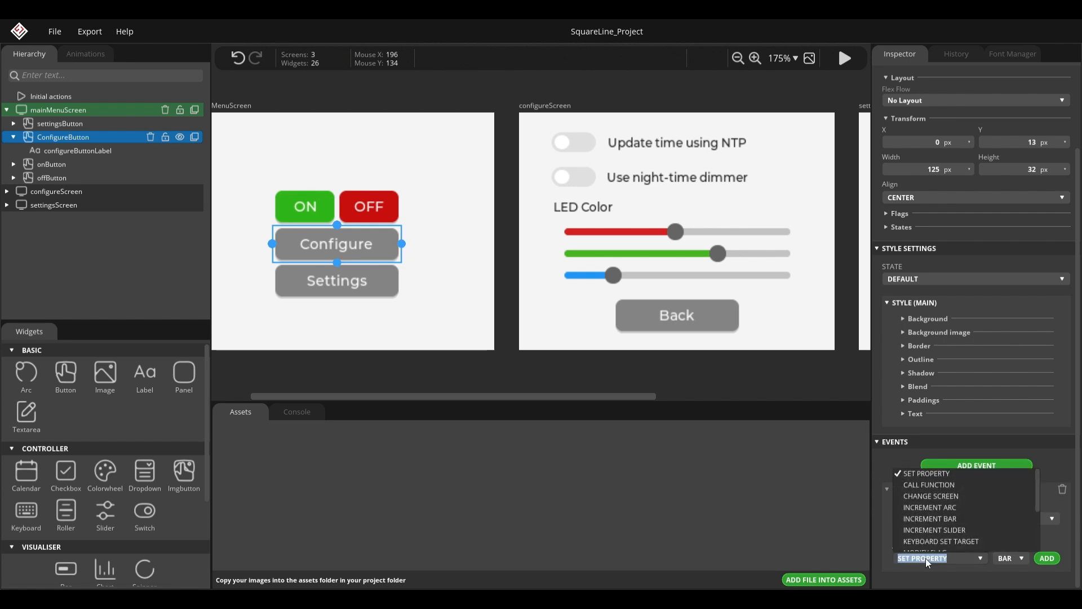
{"action": "left_click", "coordinate": [950, 495]}
{"action": "left_click", "coordinate": [1044, 558]}
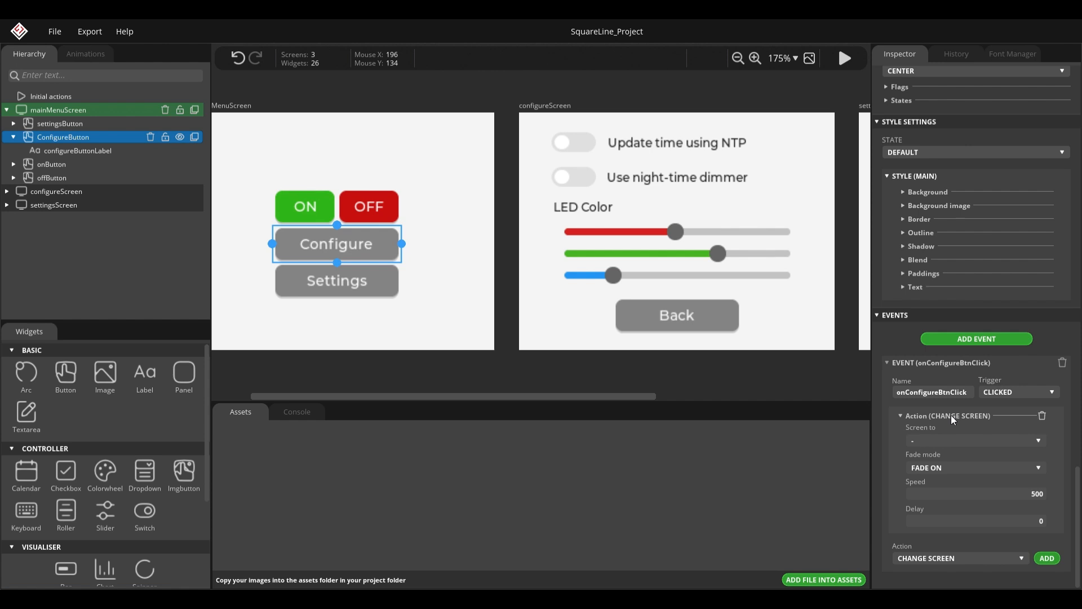
{"action": "left_click", "coordinate": [905, 415]}
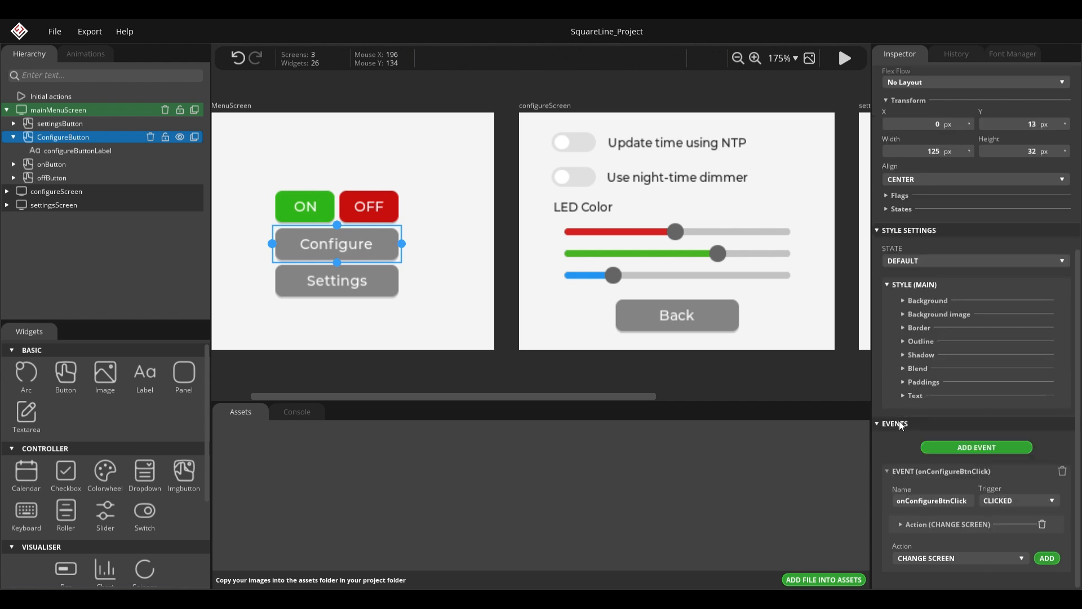
{"action": "left_click", "coordinate": [901, 524]}
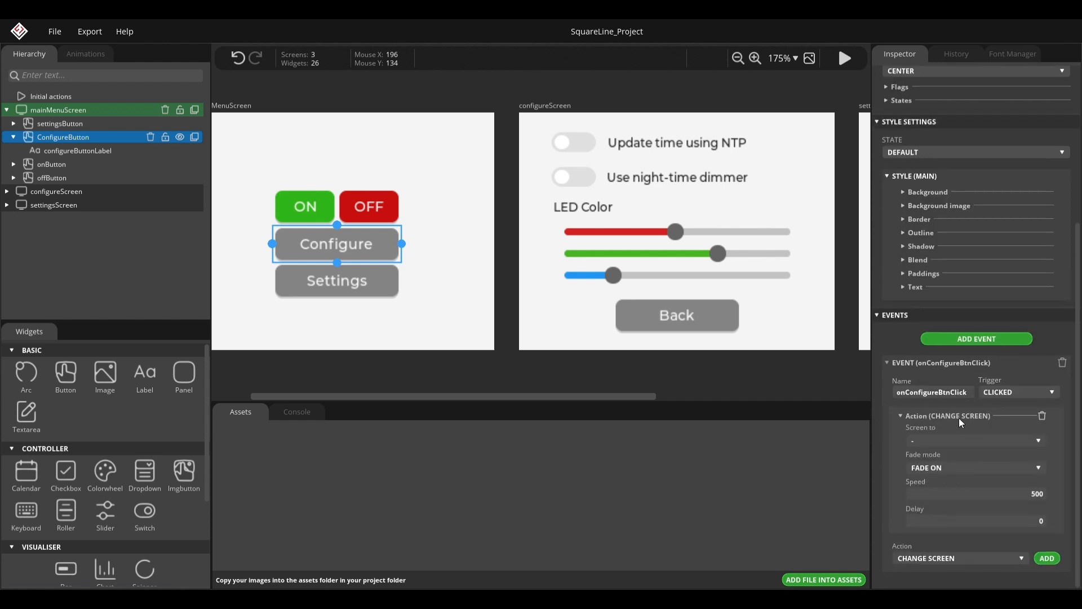
{"action": "left_click", "coordinate": [939, 441]}
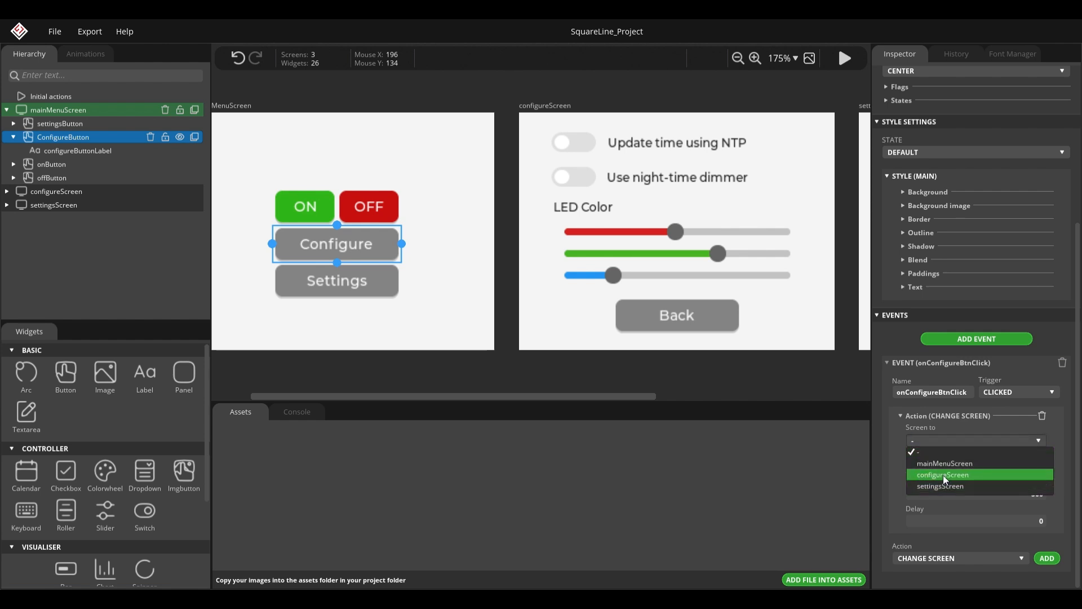
{"action": "left_click", "coordinate": [966, 475]}
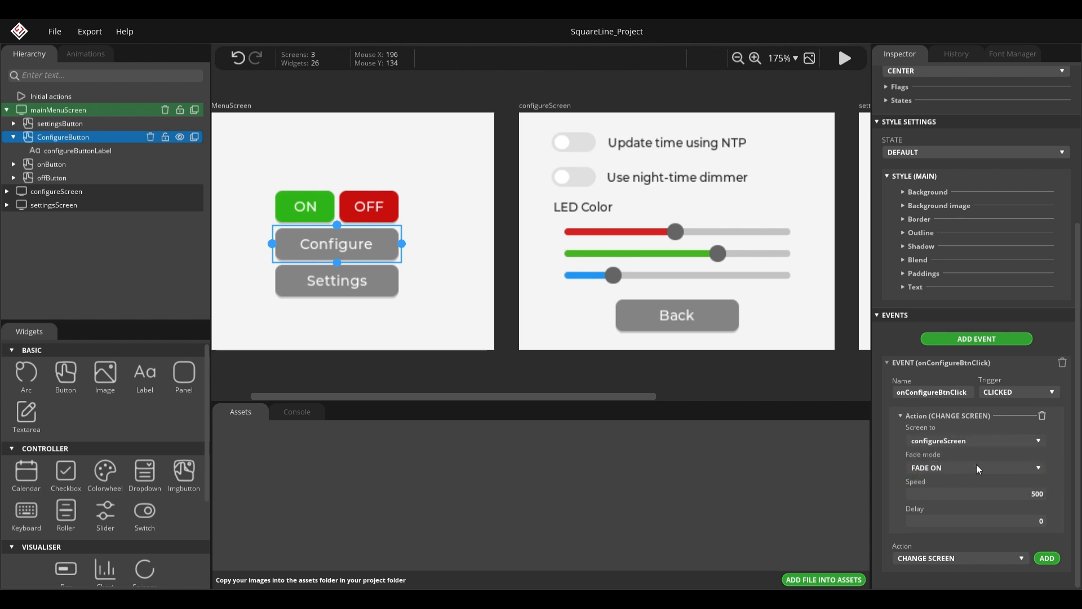
Look through the fade modes for ConfigureButton's screen change and choose FADE ON, then collapse the action.
{"action": "left_click", "coordinate": [975, 467]}
{"action": "scroll", "coordinate": [967, 513], "scroll_direction": "down", "scroll_amount": 2}
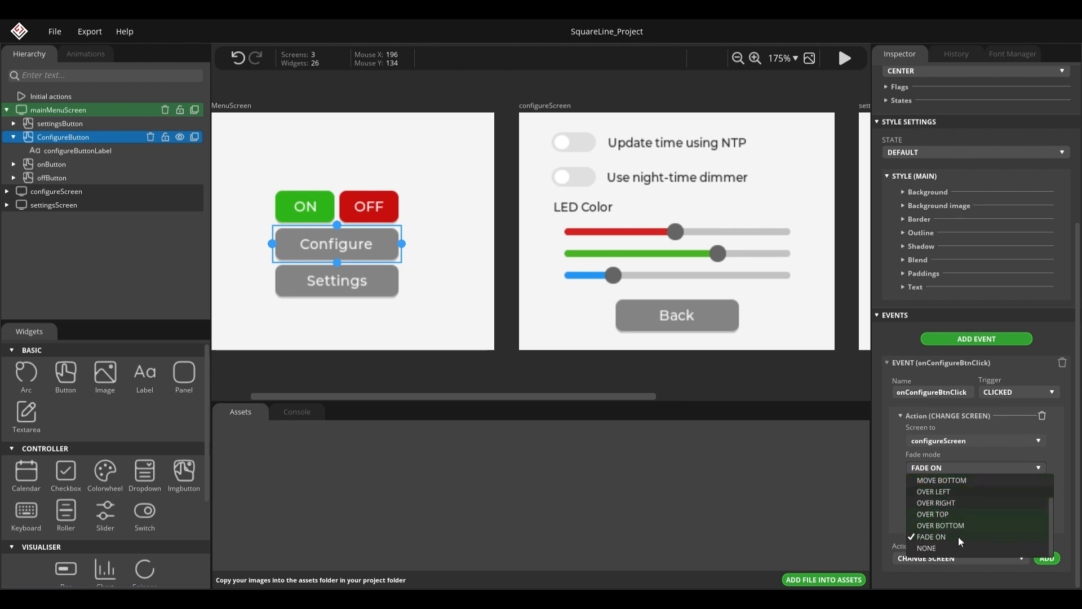
{"action": "scroll", "coordinate": [957, 506], "scroll_direction": "up", "scroll_amount": 2}
{"action": "scroll", "coordinate": [947, 508], "scroll_direction": "down", "scroll_amount": 2}
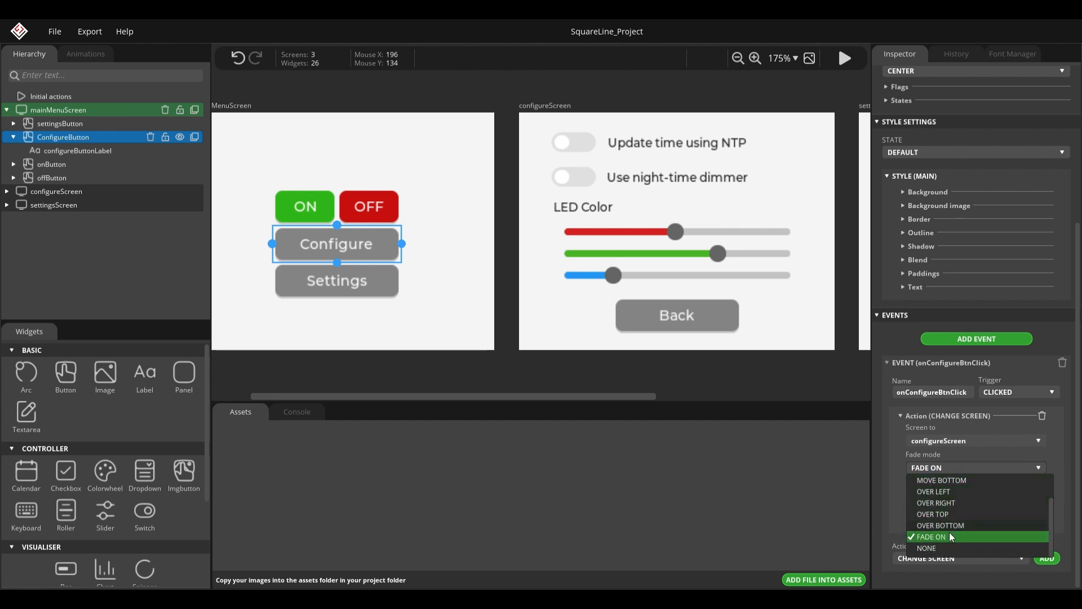
{"action": "left_click", "coordinate": [957, 537]}
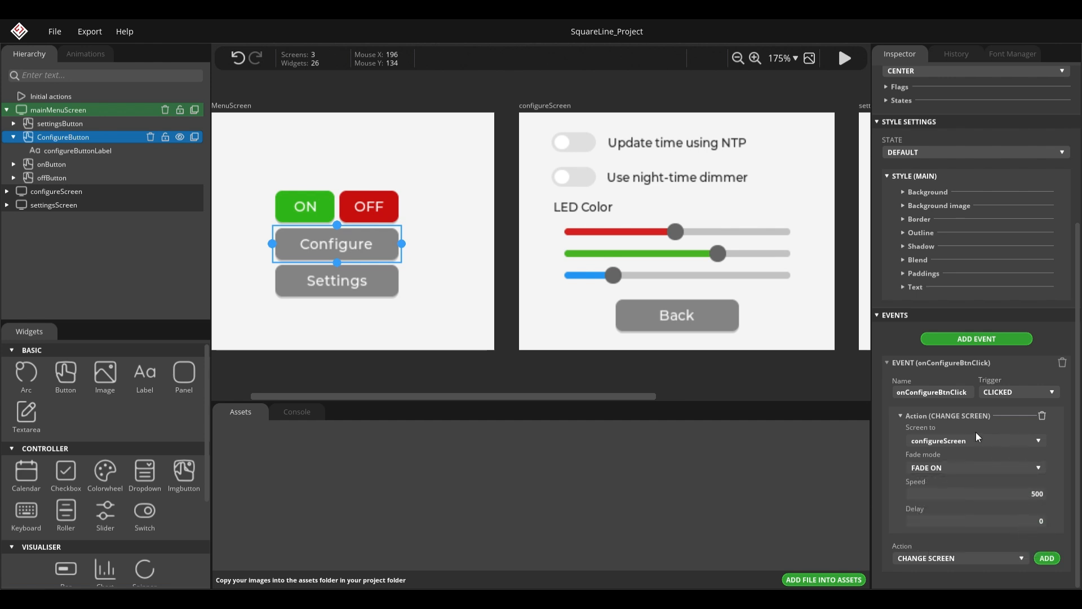
{"action": "left_click", "coordinate": [900, 416]}
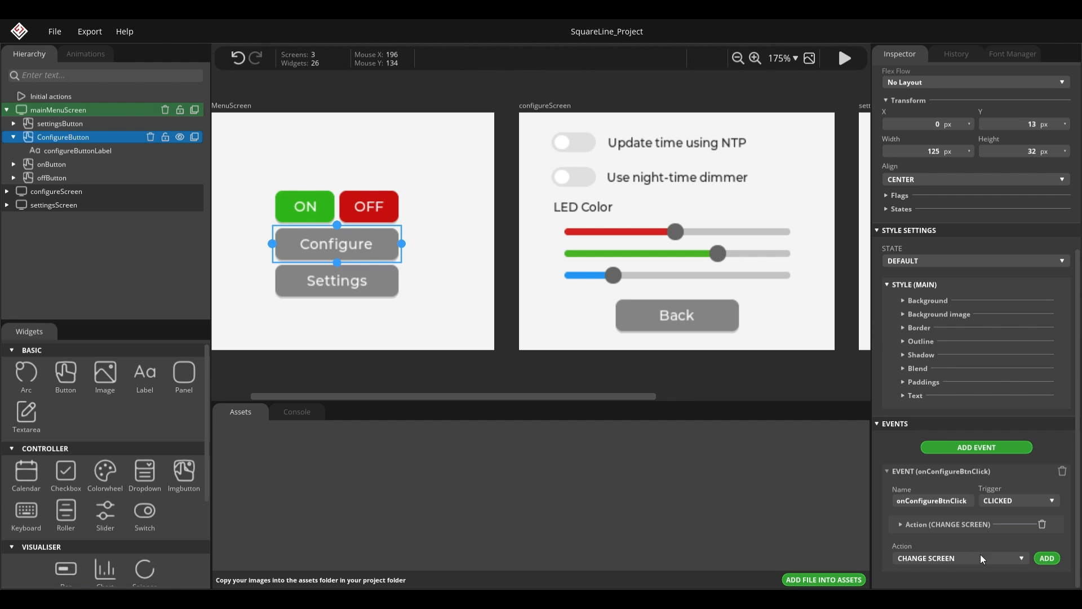
Add an event triggered by CLICKED to settingsButton on mainMenuScreen and name it onSettingsBtnClicked.
{"action": "left_click", "coordinate": [363, 292]}
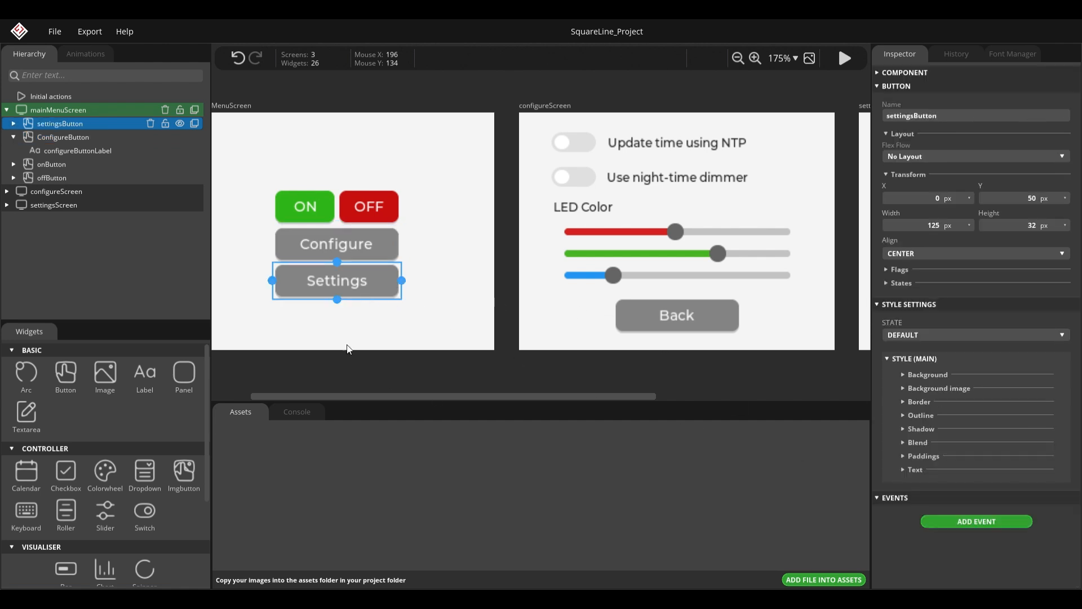
{"action": "left_click", "coordinate": [1007, 521]}
{"action": "scroll", "coordinate": [947, 530], "scroll_direction": "down", "scroll_amount": 1}
{"action": "type", "text": "onSettingsBtnClicked"}
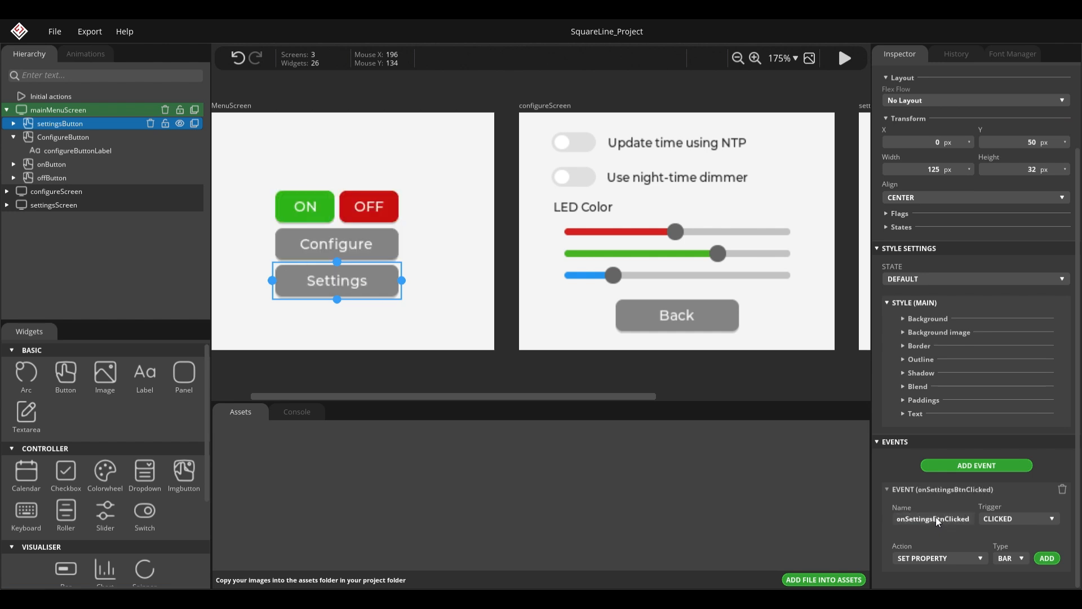
Add a CHANGE SCREEN action to the onSettingsBtnClicked event with settingsScreen as the destination.
{"action": "left_click", "coordinate": [978, 559]}
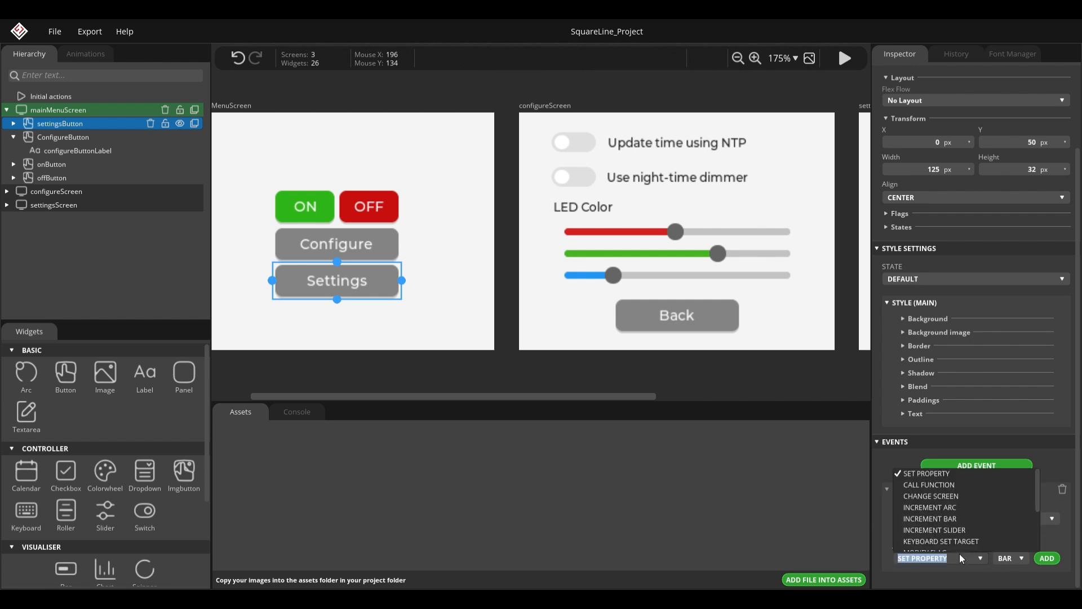
{"action": "left_click", "coordinate": [943, 496]}
{"action": "left_click", "coordinate": [1048, 558]}
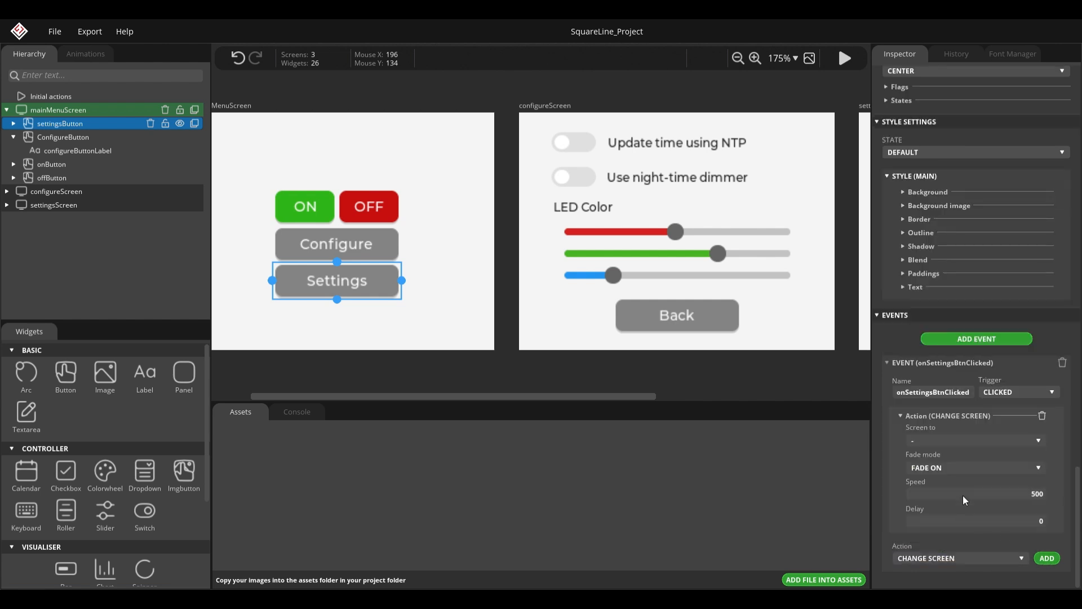
{"action": "left_click", "coordinate": [936, 439]}
{"action": "left_click", "coordinate": [926, 490]}
Add an event triggered by CLICKED to configureBackButton on configureScreen and name it configureBackBtnClicked.
{"action": "left_click", "coordinate": [639, 326]}
{"action": "scroll", "coordinate": [940, 441], "scroll_direction": "up", "scroll_amount": 3}
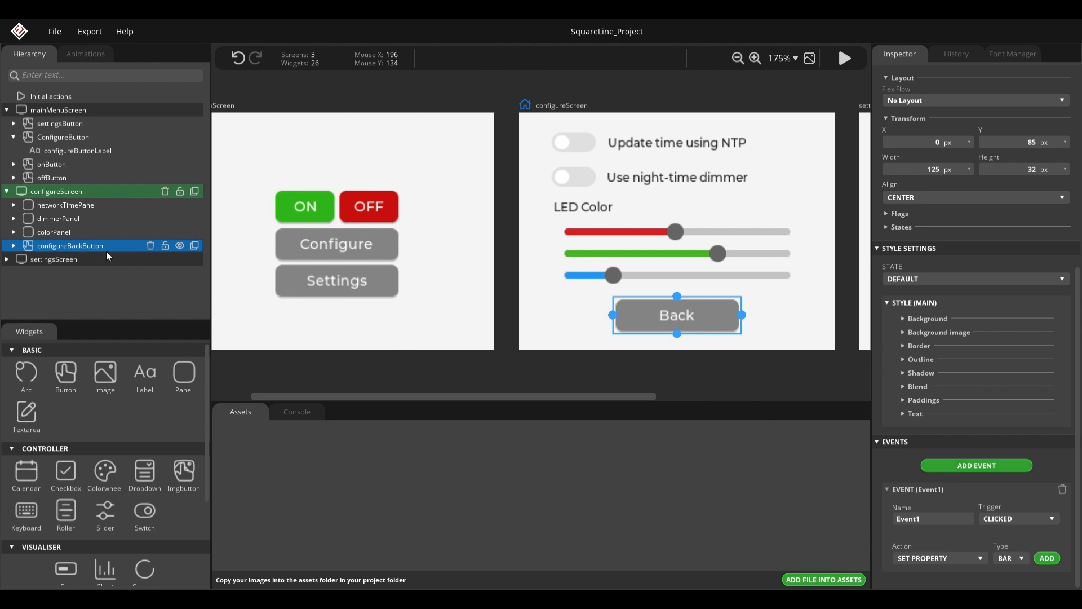
{"action": "left_click_drag", "start_coordinate": [576, 320], "coordinate": [427, 280]}
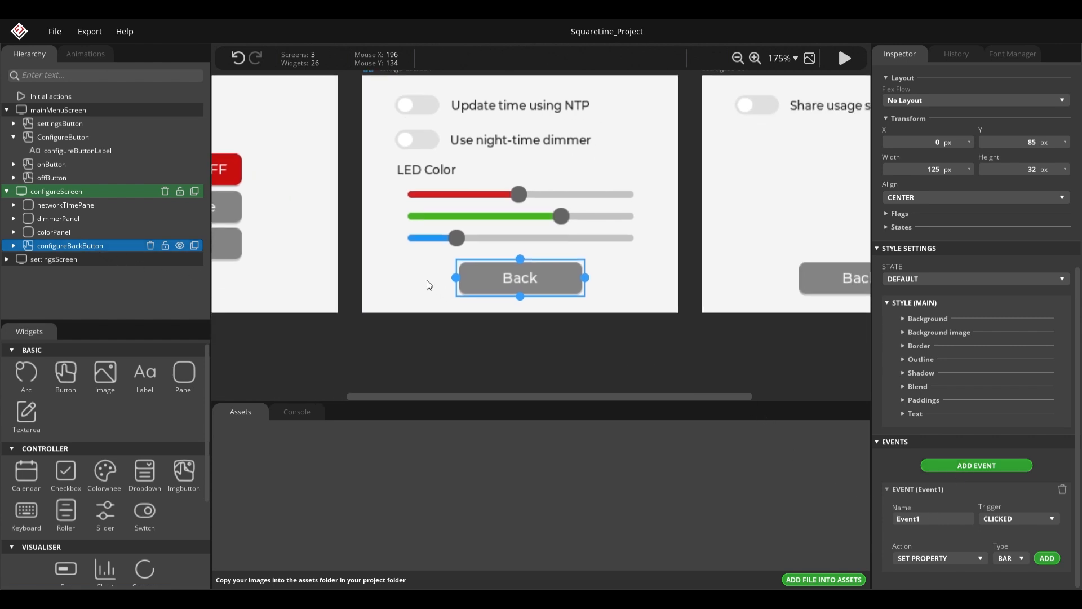
{"action": "left_click", "coordinate": [956, 519]}
{"action": "type", "text": "backButt"}
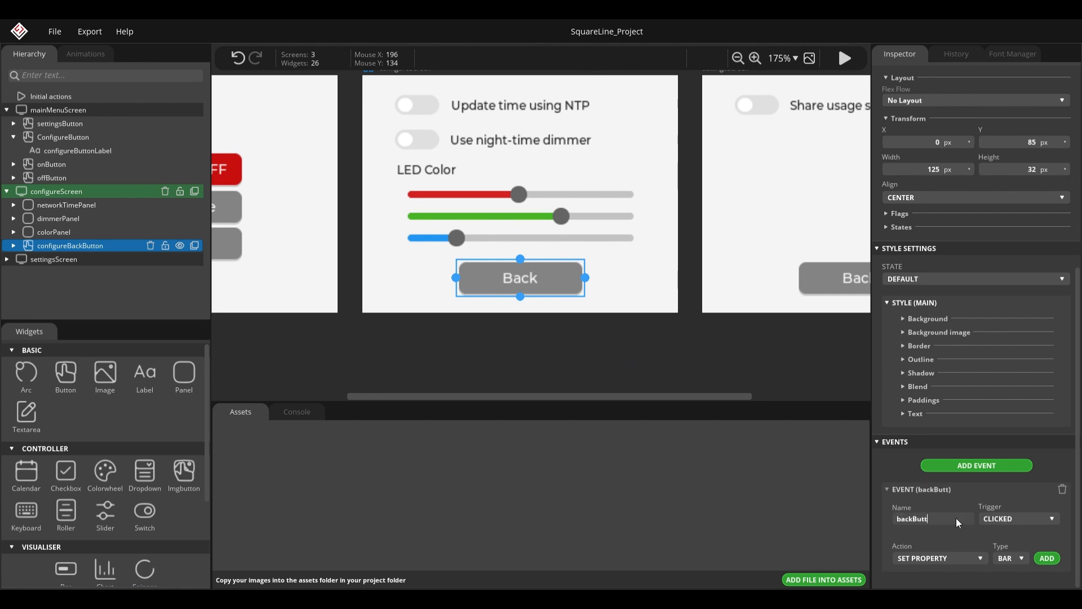
{"action": "type", "text": "o"}
{"action": "key", "text": "BackSpace"}
{"action": "key", "text": "BackSpace"}
{"action": "key", "text": "BackSpace"}
{"action": "key", "text": "BackSpace"}
{"action": "key", "text": "BackSpace"}
{"action": "key", "text": "BackSpace"}
{"action": "key", "text": "BackSpace"}
{"action": "key", "text": "BackSpace"}
{"action": "key", "text": "BackSpace"}
{"action": "type", "text": "configureBackBtnClicked"}
Add a CHANGE SCREEN action to the configureBackBtnClicked event with mainMenuScreen as the destination.
{"action": "left_click", "coordinate": [941, 559]}
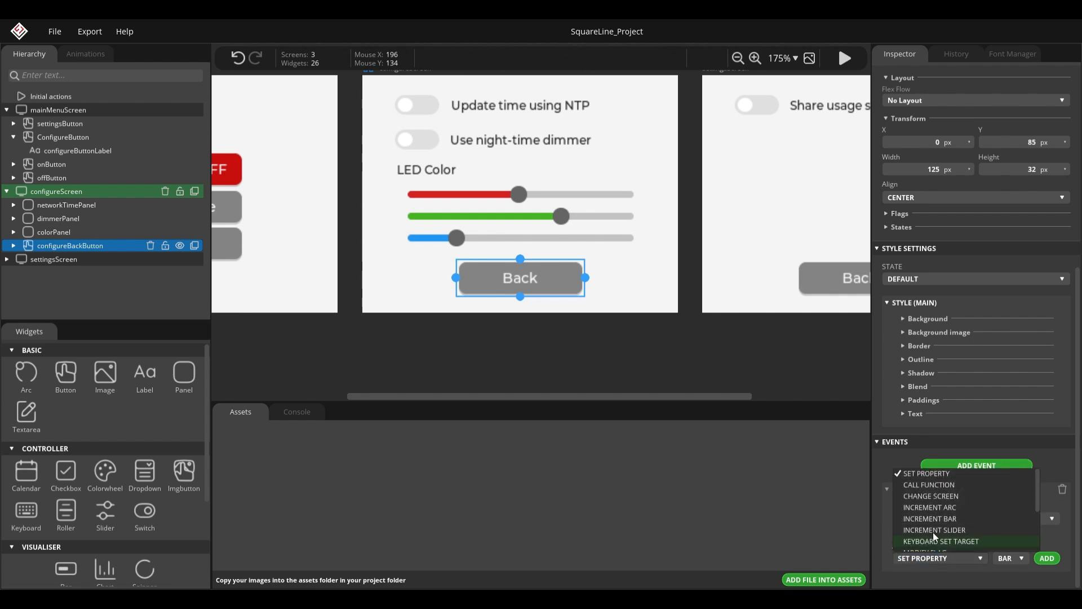
{"action": "left_click", "coordinate": [931, 495]}
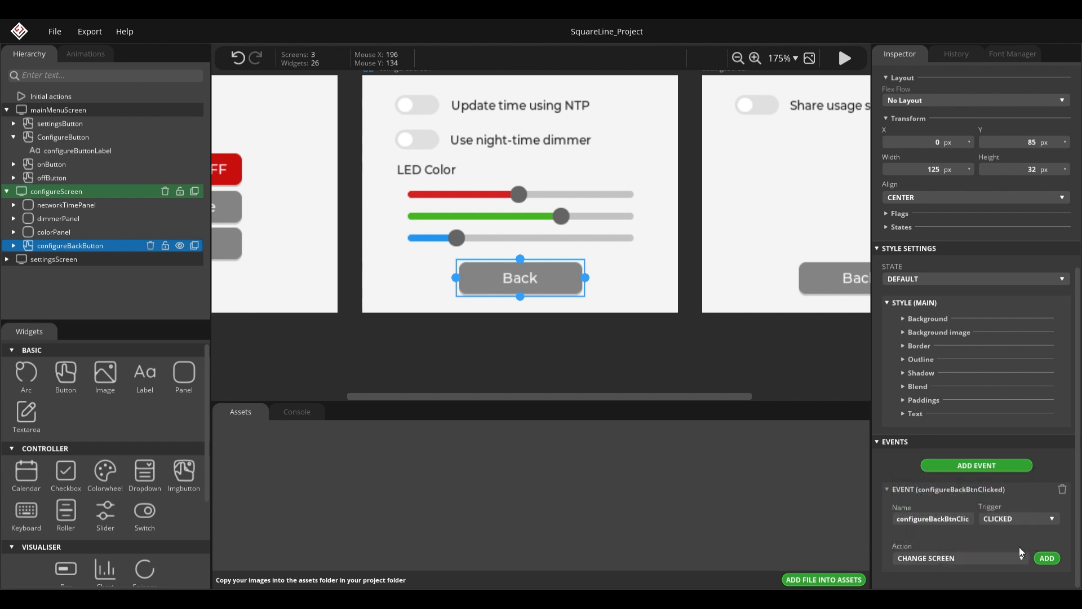
{"action": "left_click", "coordinate": [1047, 558]}
{"action": "left_click_drag", "start_coordinate": [600, 332], "coordinate": [473, 340]}
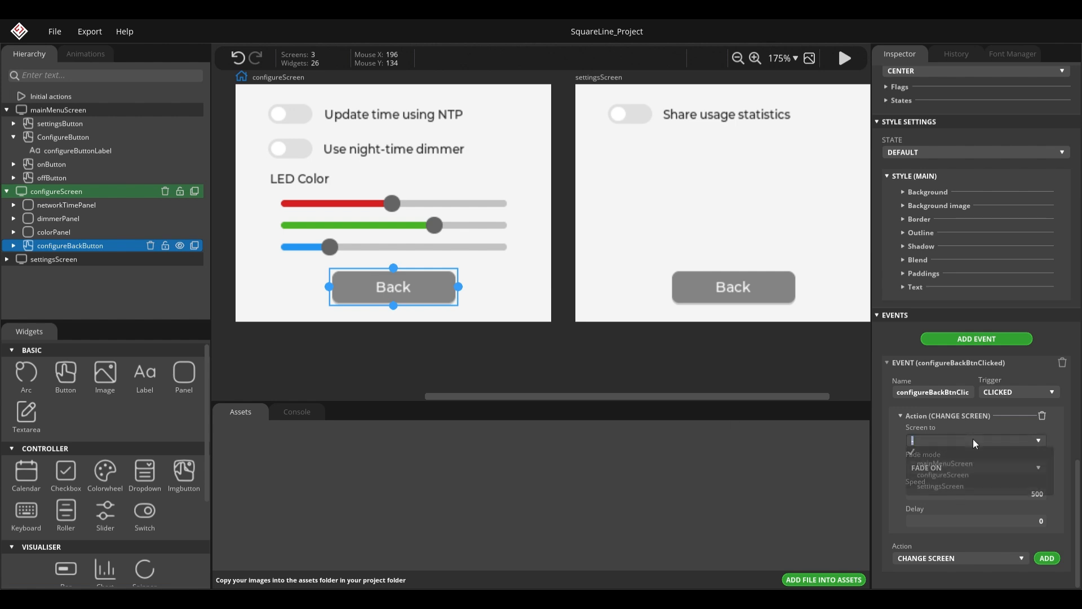
{"action": "left_click", "coordinate": [973, 439]}
{"action": "left_click", "coordinate": [961, 465]}
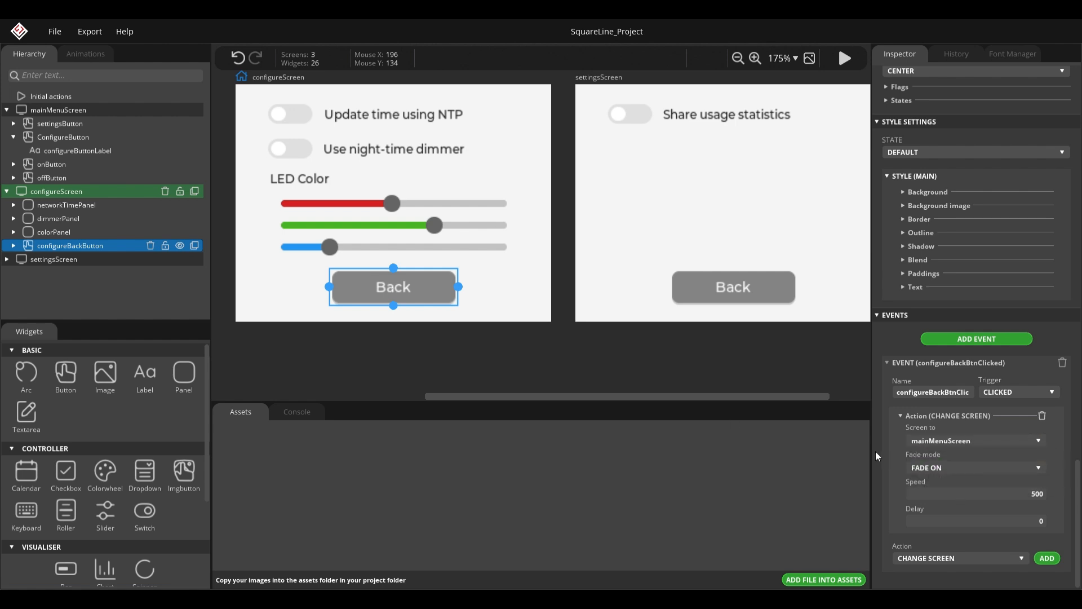
Add an event triggered by CLICKED to settingsBackButton on settingsScreen and name it onSettingsBackBtnClicked.
{"action": "left_click", "coordinate": [682, 296]}
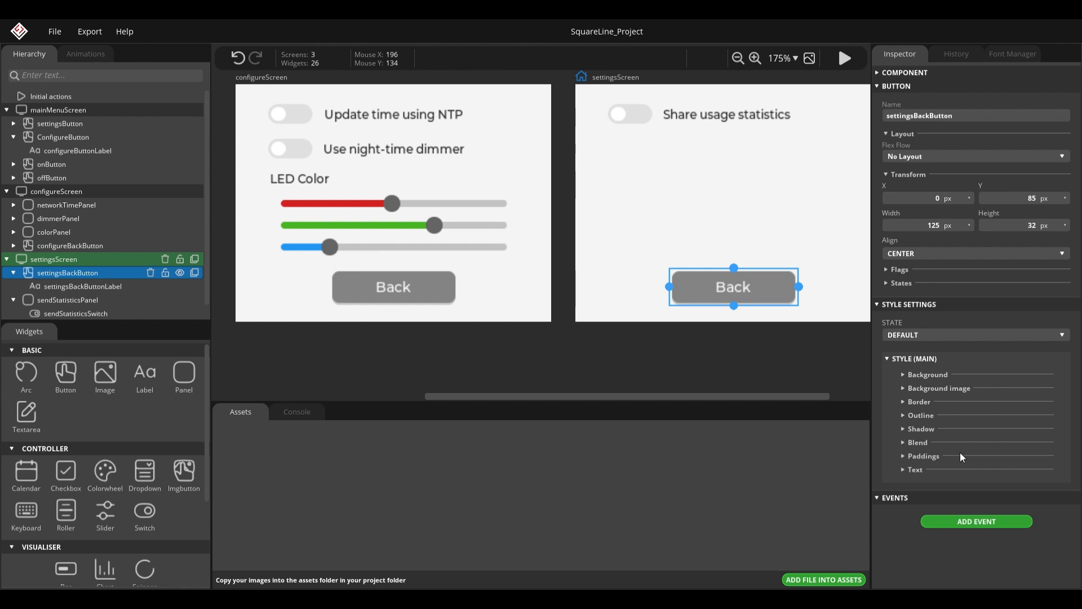
{"action": "left_click", "coordinate": [949, 523]}
{"action": "left_click", "coordinate": [933, 517]}
{"action": "type", "text": "onSett"}
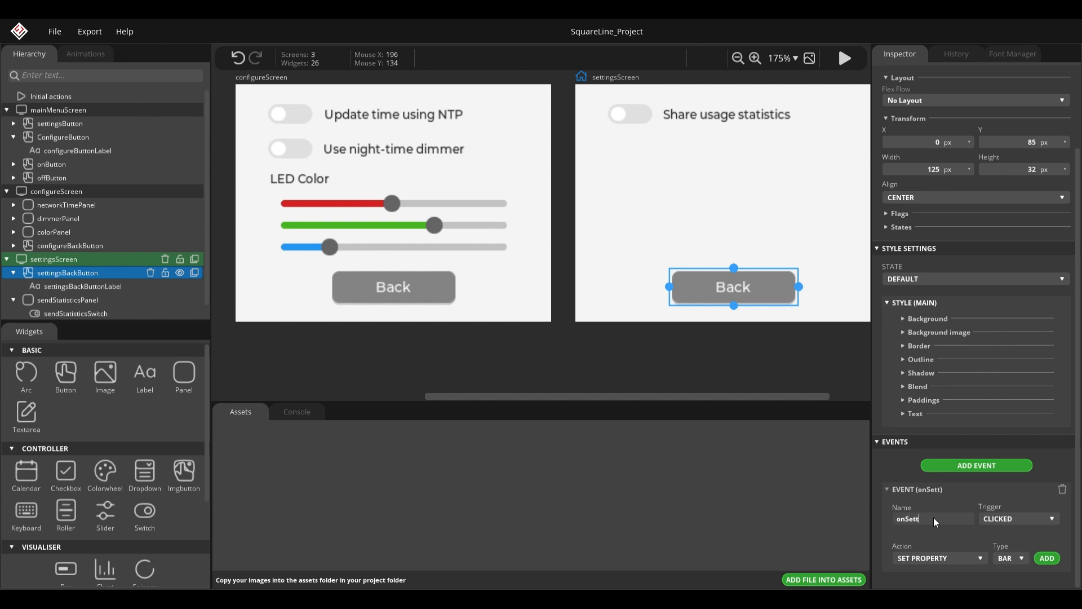
{"action": "type", "text": "ingsBackBtnClicked"}
Add a CHANGE SCREEN action to the onSettingsBackBtnClicked event with mainMenuScreen as the destination, and save the project.
{"action": "left_click", "coordinate": [919, 551]}
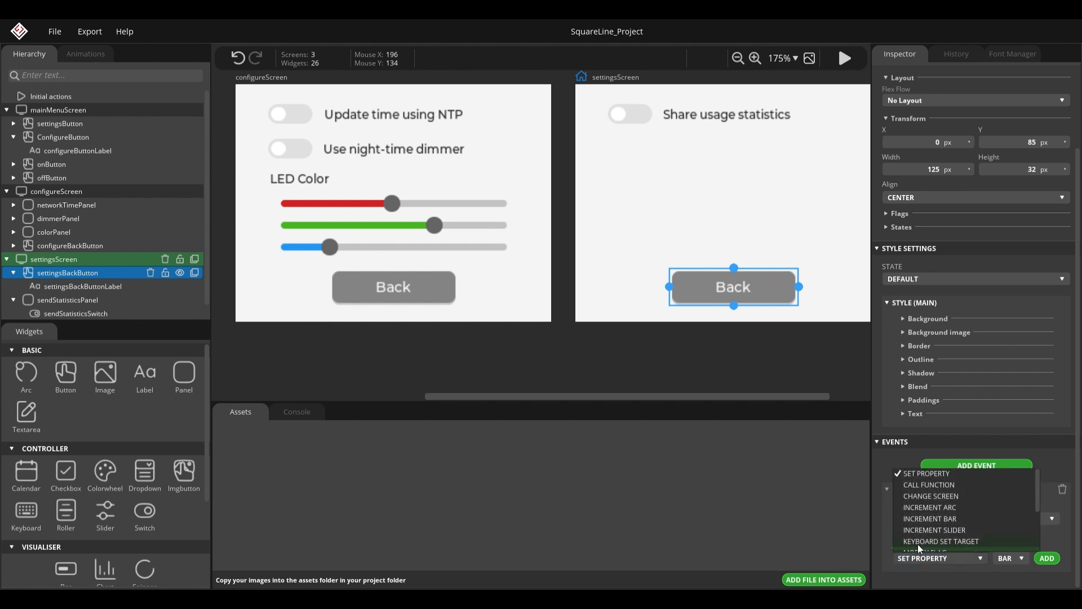
{"action": "left_click", "coordinate": [932, 496]}
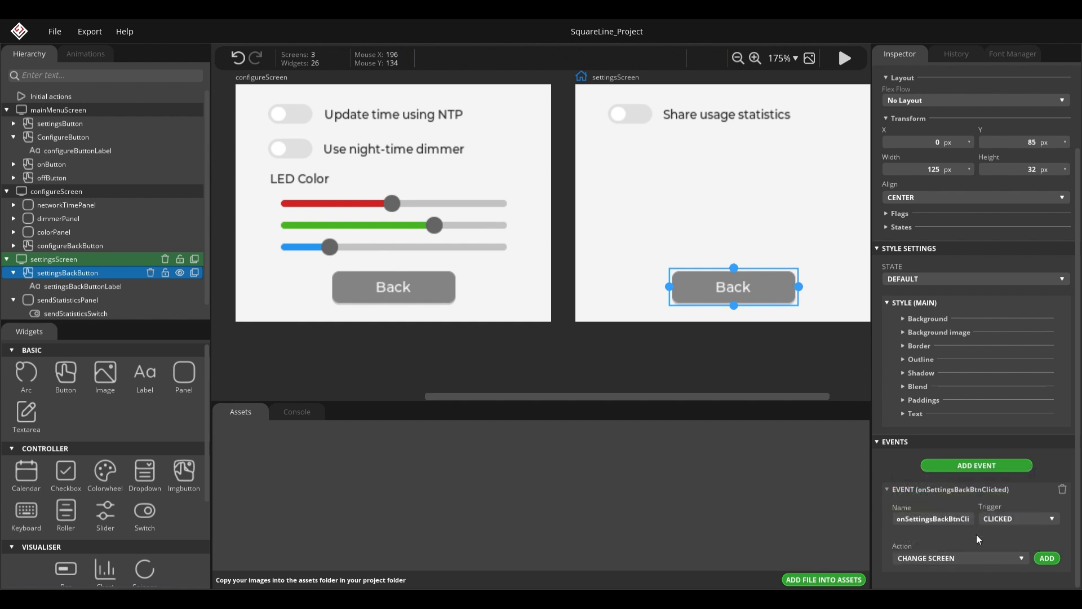
{"action": "left_click", "coordinate": [1049, 558]}
{"action": "left_click", "coordinate": [951, 441]}
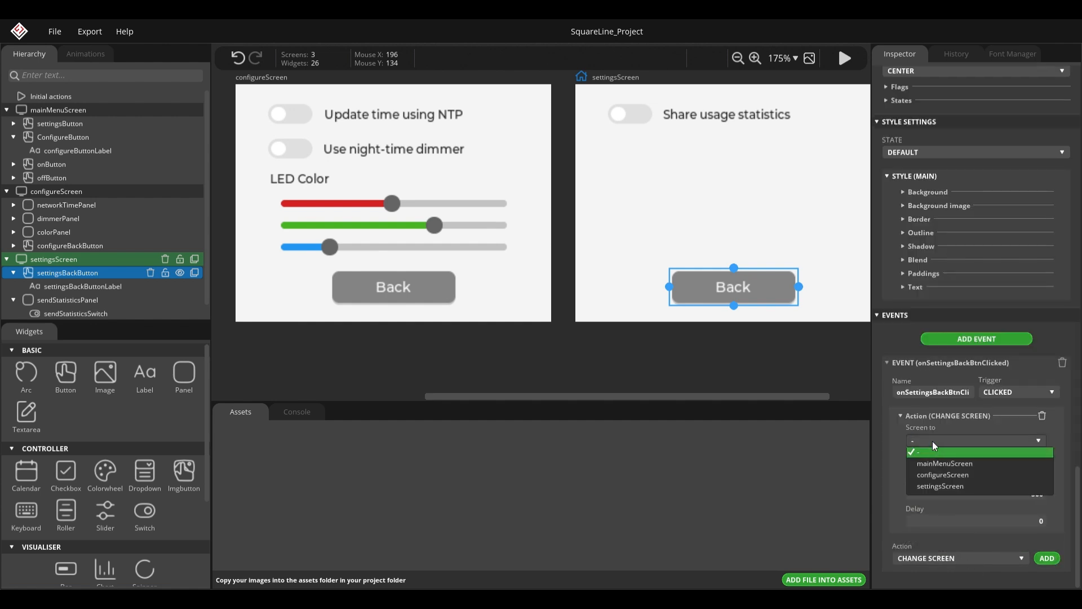
{"action": "left_click", "coordinate": [969, 465]}
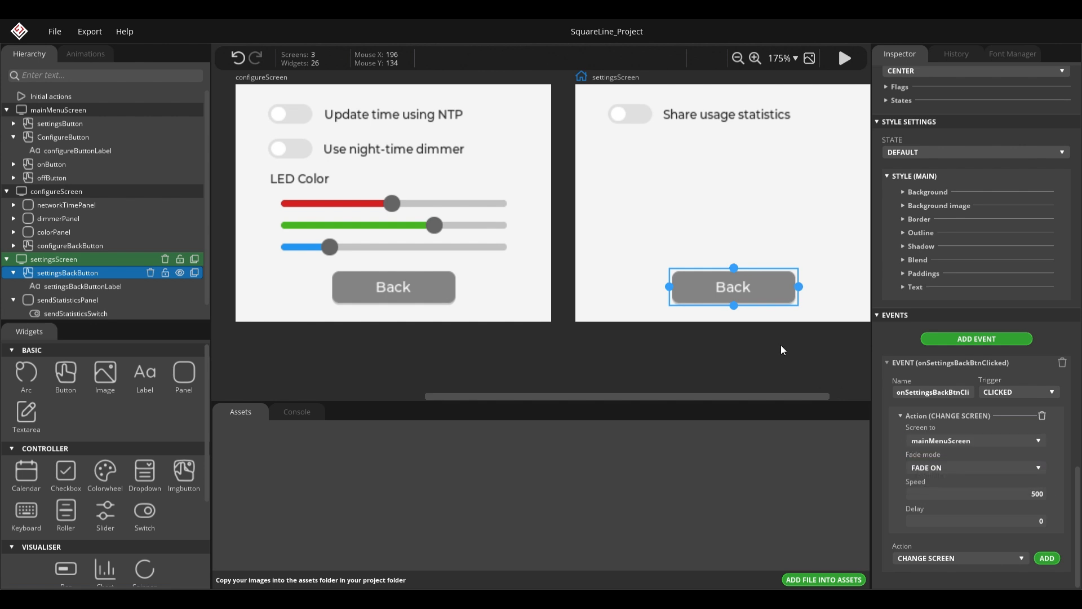
{"action": "left_click", "coordinate": [786, 343]}
{"action": "key", "text": "ctrl+s"}
Make mainMenuScreen the active screen and start play mode.
{"action": "left_click_drag", "start_coordinate": [362, 307], "coordinate": [523, 332]}
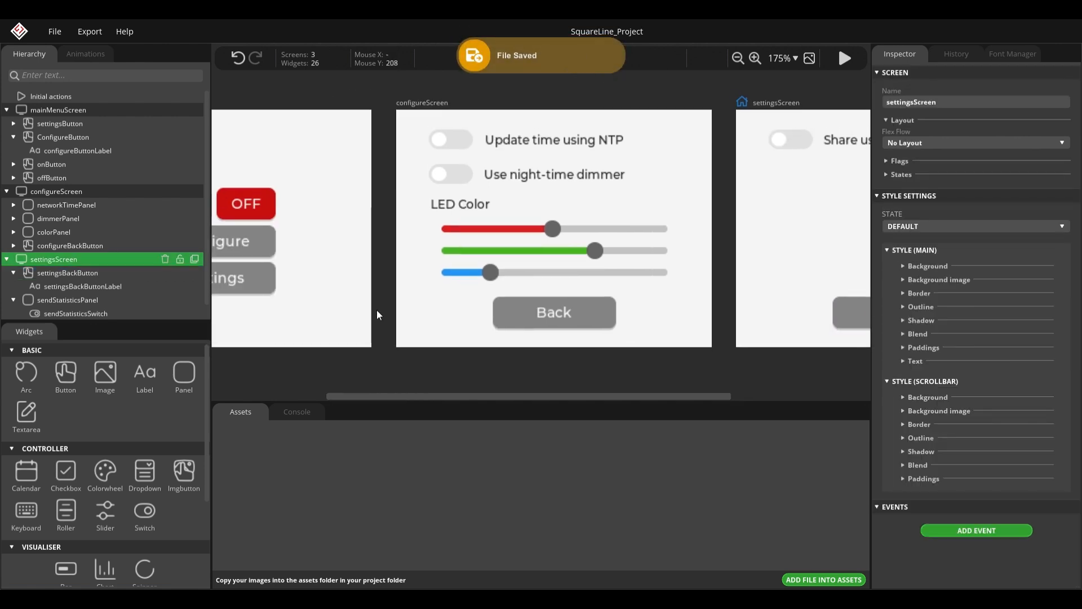
{"action": "left_click", "coordinate": [46, 111]}
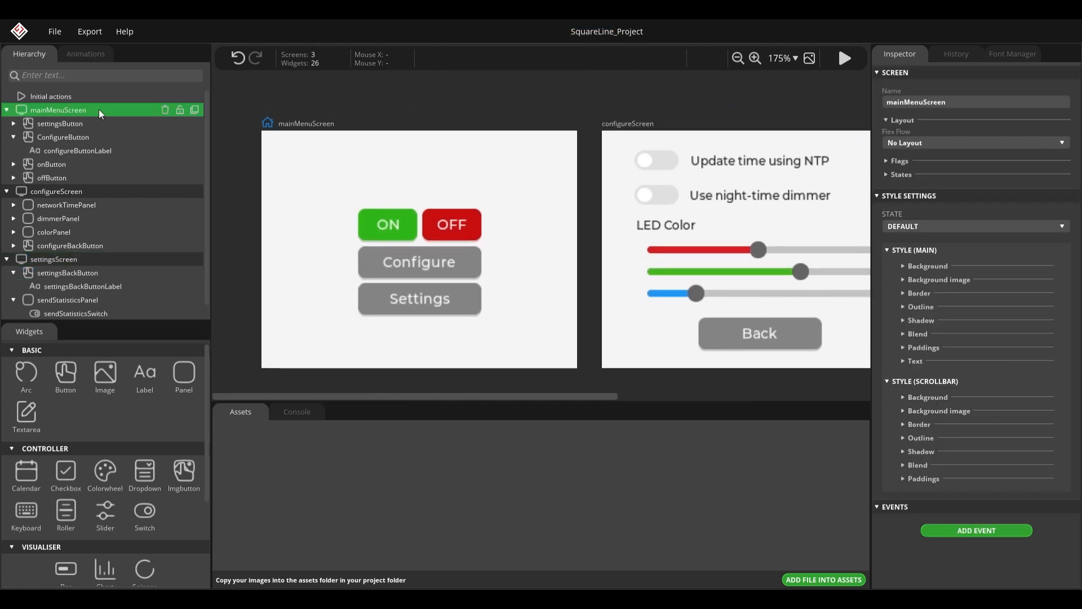
{"action": "left_click", "coordinate": [845, 59]}
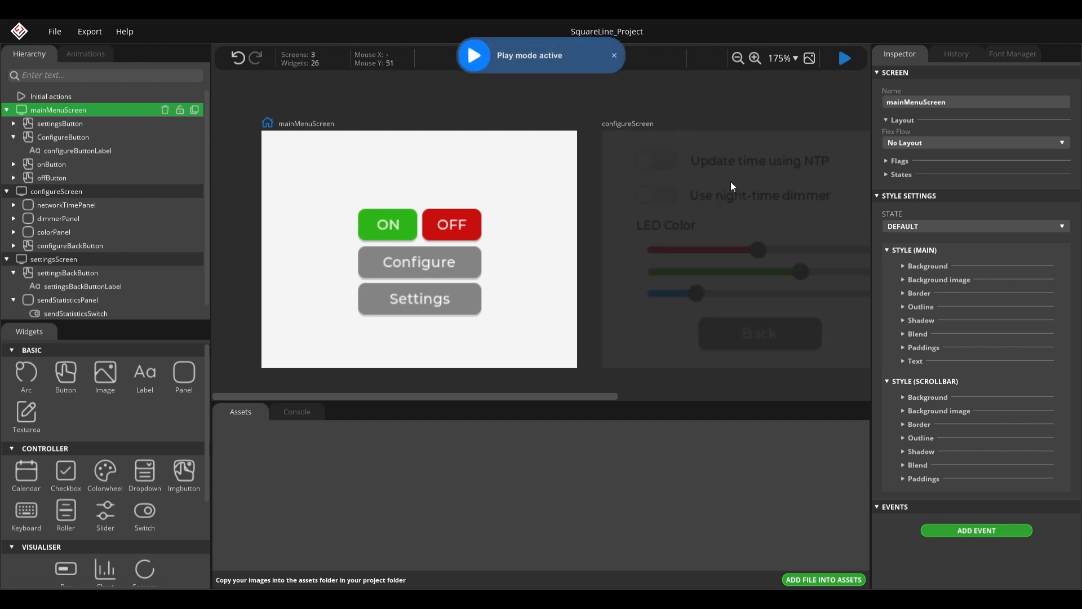
{"action": "scroll", "coordinate": [540, 232], "scroll_direction": "up", "scroll_amount": 2}
{"action": "left_click_drag", "start_coordinate": [542, 231], "coordinate": [594, 212]}
{"action": "scroll", "coordinate": [642, 218], "scroll_direction": "down", "scroll_amount": 2}
{"action": "left_click", "coordinate": [784, 57]}
{"action": "left_click", "coordinate": [785, 56]}
{"action": "left_click_drag", "start_coordinate": [662, 119], "coordinate": [648, 123]}
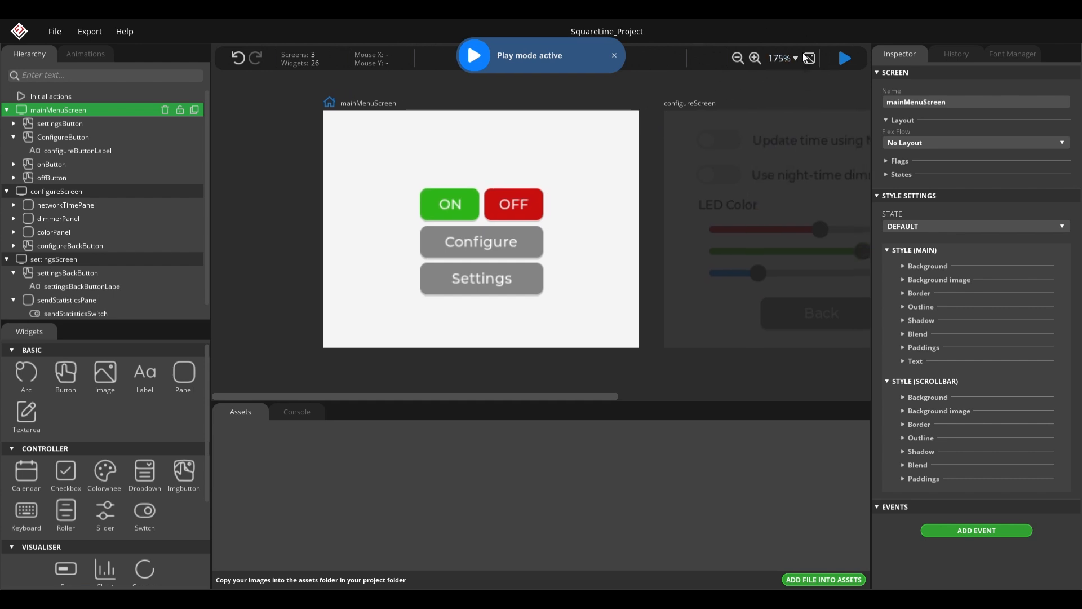
{"action": "left_click_drag", "start_coordinate": [597, 208], "coordinate": [589, 219]}
Test the navigation from the main menu to the configure and settings screens and back, toggling Share usage statistics.
{"action": "left_click", "coordinate": [494, 248]}
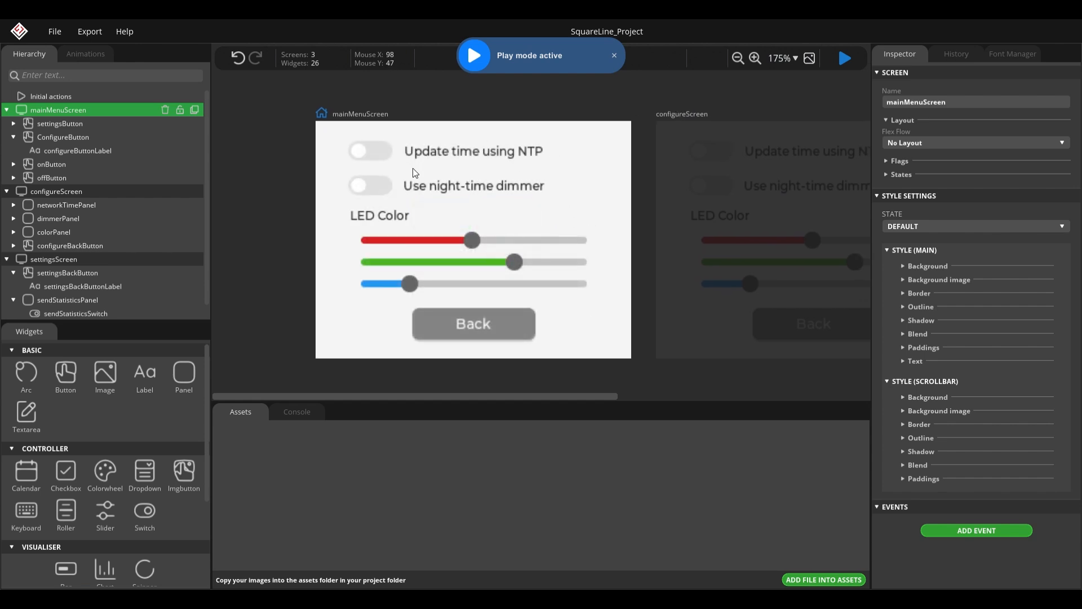
{"action": "left_click", "coordinate": [462, 323]}
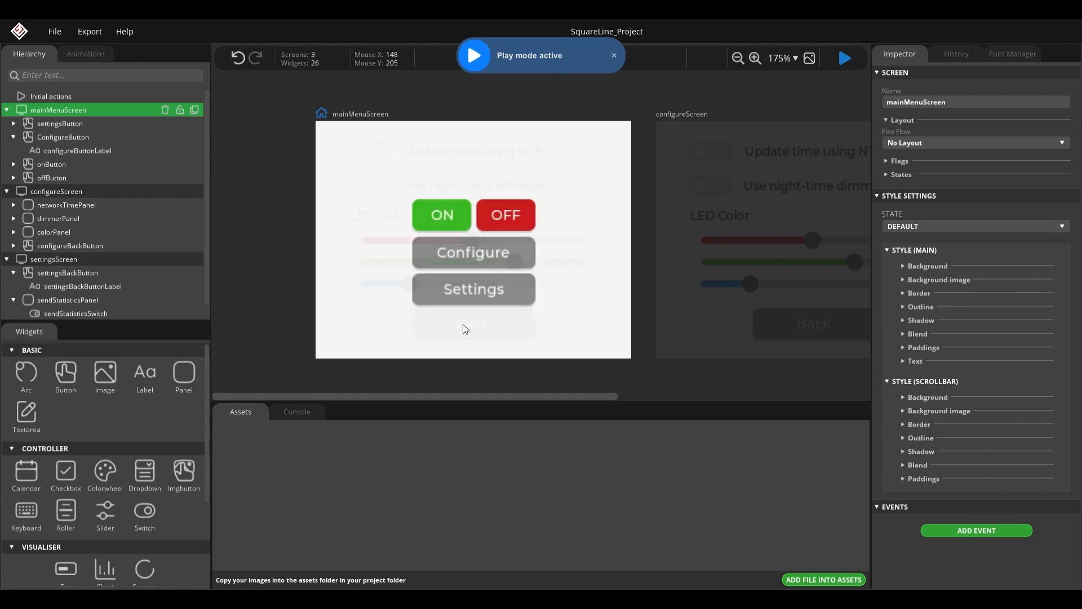
{"action": "left_click", "coordinate": [475, 290]}
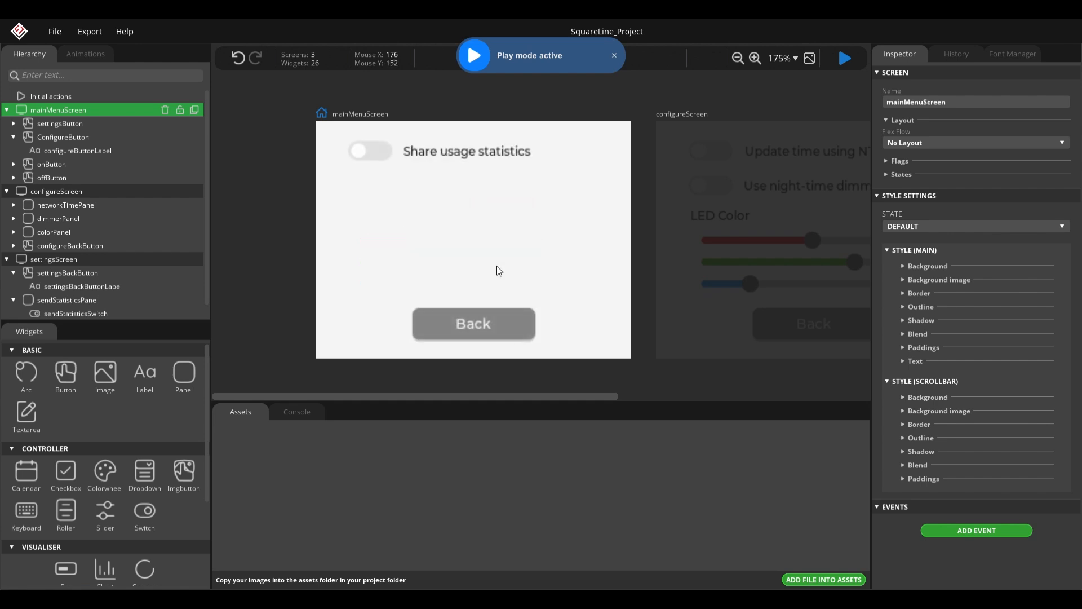
{"action": "left_click", "coordinate": [376, 153]}
{"action": "left_click", "coordinate": [484, 321]}
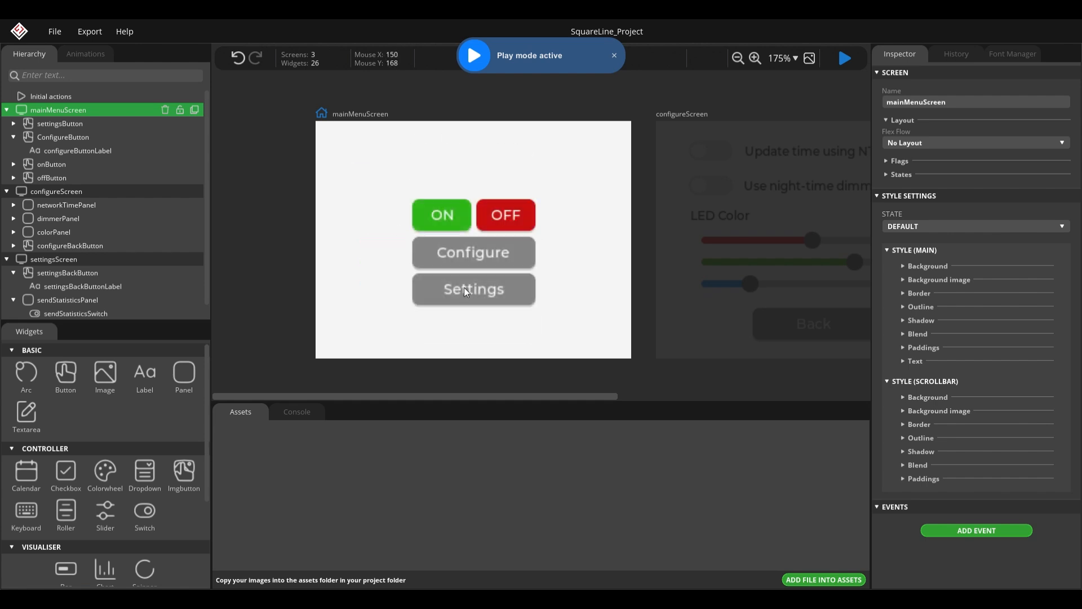
Adjust the LED color sliders and NTP switch in the preview, reopen the configure screen to check them, and stop play mode.
{"action": "left_click", "coordinate": [491, 325]}
{"action": "left_click", "coordinate": [461, 260]}
{"action": "left_click_drag", "start_coordinate": [474, 239], "coordinate": [535, 240]}
{"action": "left_click", "coordinate": [459, 262]}
{"action": "left_click_drag", "start_coordinate": [417, 283], "coordinate": [515, 283]}
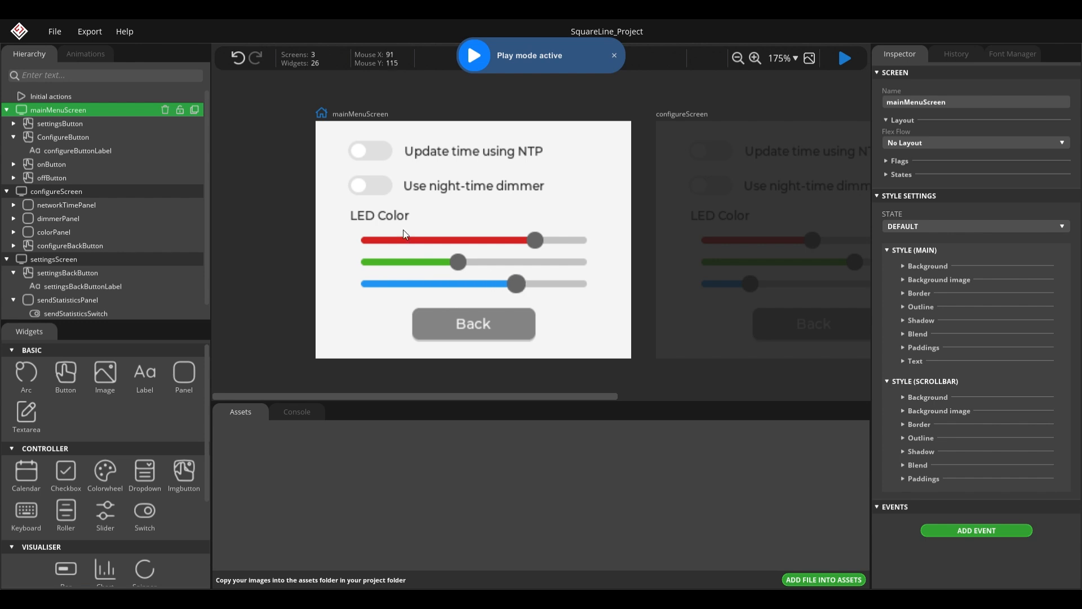
{"action": "left_click", "coordinate": [361, 156]}
{"action": "left_click", "coordinate": [477, 325]}
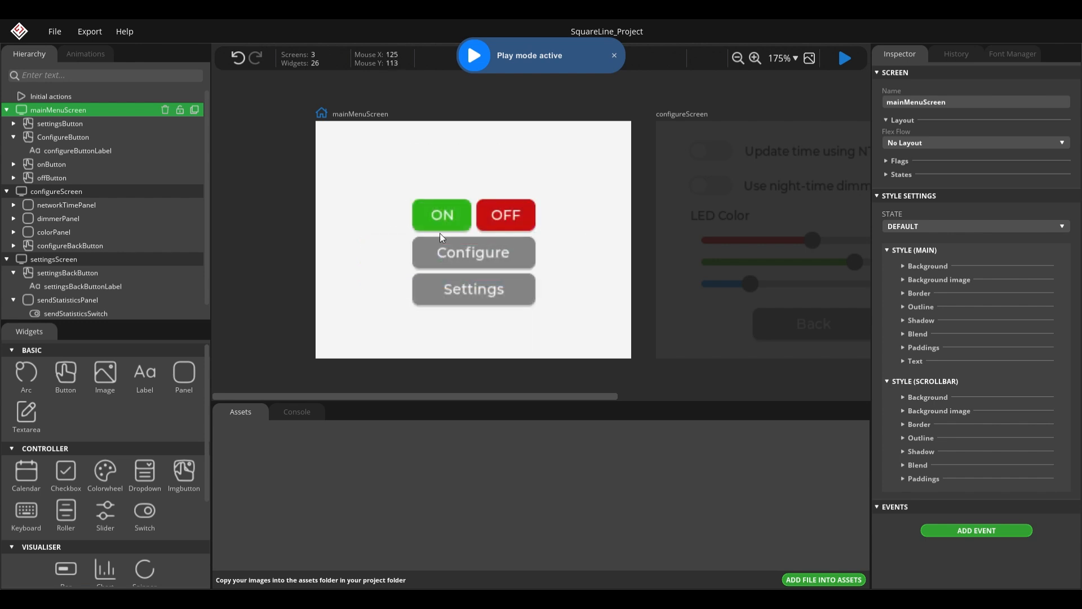
{"action": "left_click", "coordinate": [476, 260]}
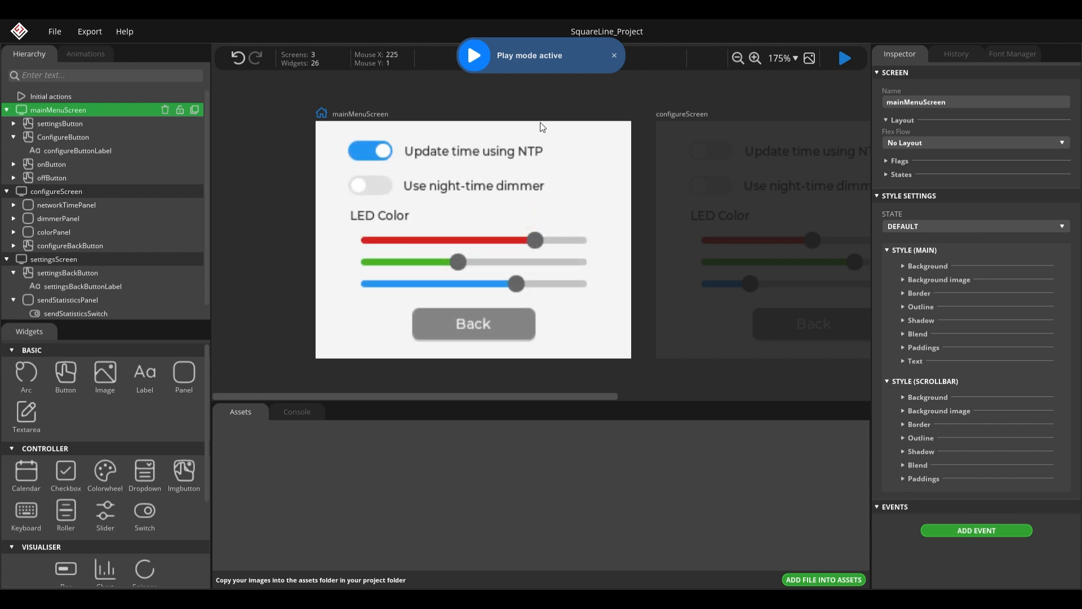
{"action": "left_click", "coordinate": [846, 58]}
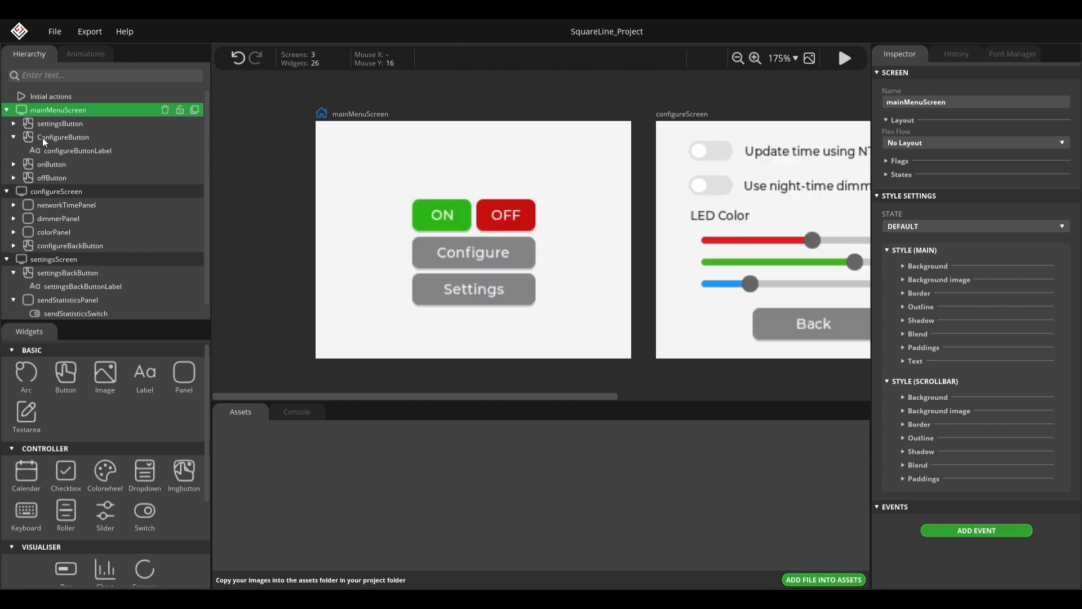
Set the fade mode of ConfigureButton's CHANGE SCREEN action to MOVE LEFT.
{"action": "left_click", "coordinate": [14, 137]}
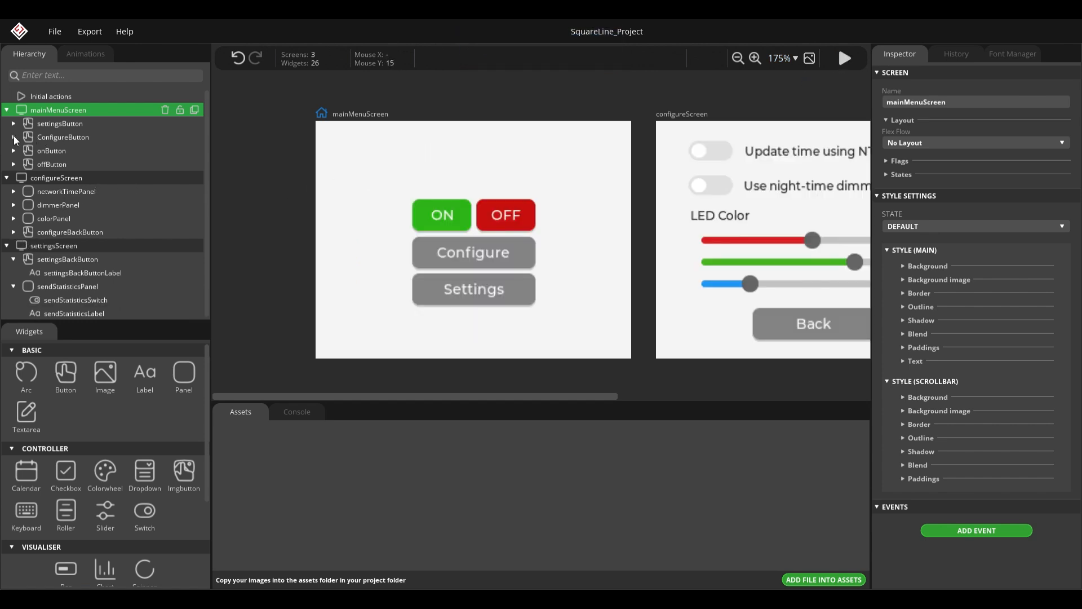
{"action": "left_click", "coordinate": [417, 259]}
{"action": "scroll", "coordinate": [1010, 459], "scroll_direction": "down", "scroll_amount": 2}
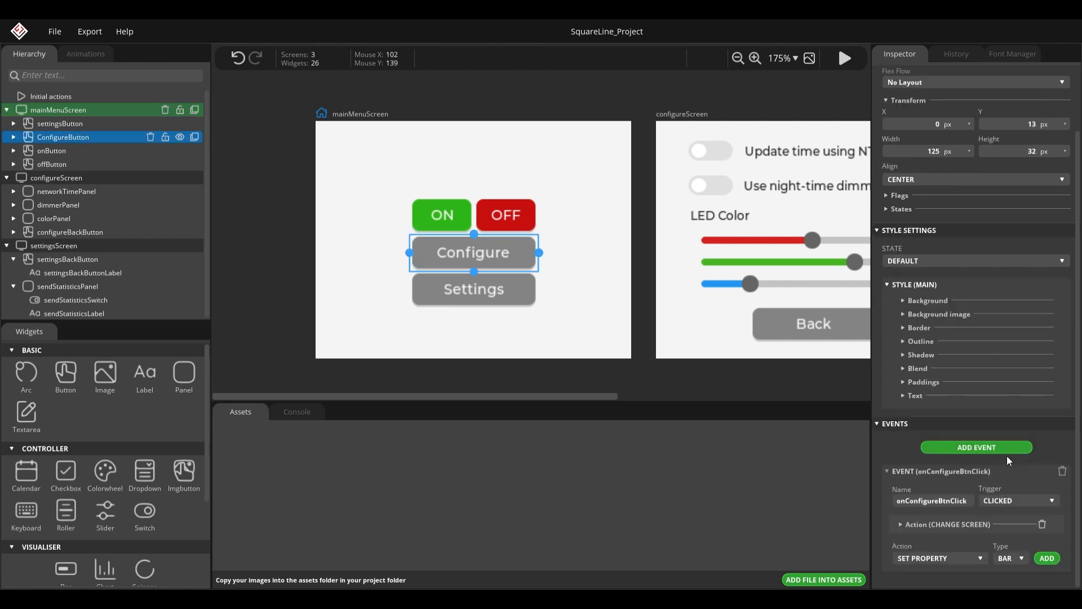
{"action": "left_click", "coordinate": [906, 524]}
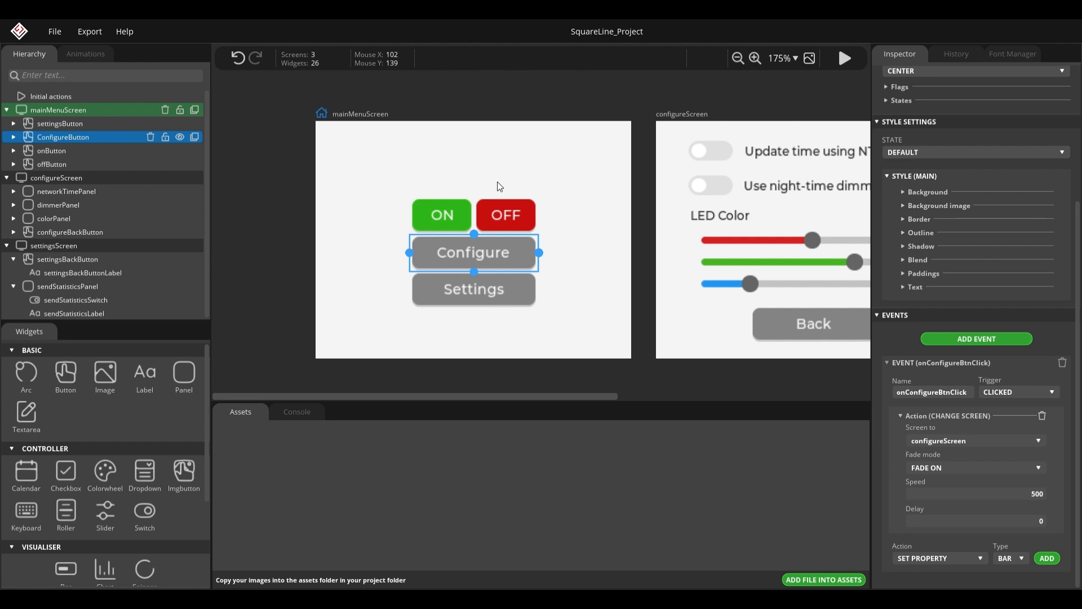
{"action": "scroll", "coordinate": [691, 174], "scroll_direction": "right", "scroll_amount": 8}
{"action": "scroll", "coordinate": [387, 176], "scroll_direction": "left", "scroll_amount": 8}
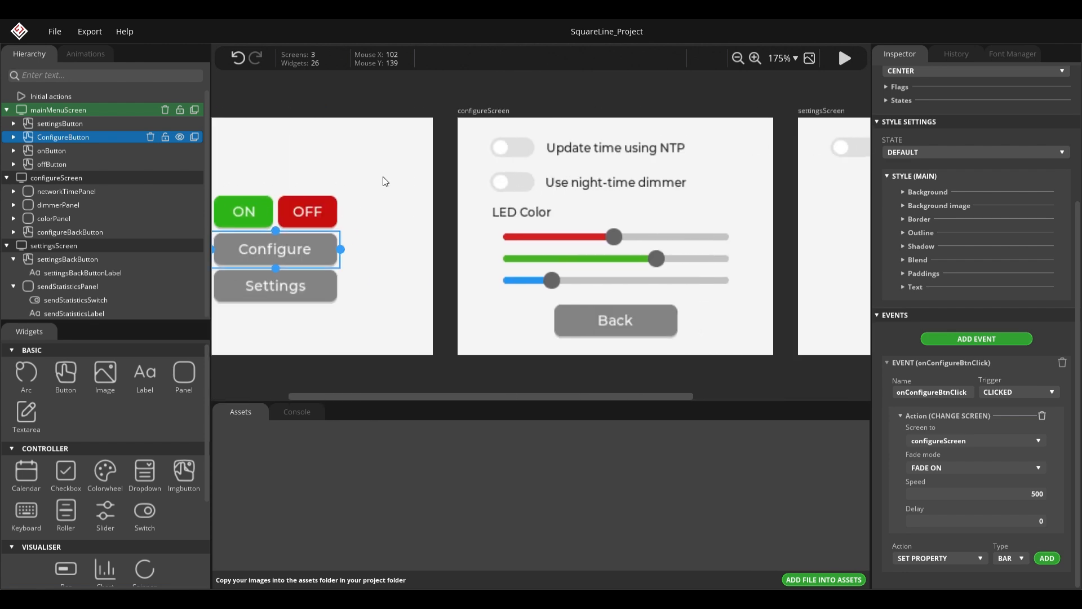
{"action": "scroll", "coordinate": [535, 175], "scroll_direction": "right", "scroll_amount": 3}
{"action": "scroll", "coordinate": [654, 174], "scroll_direction": "left", "scroll_amount": 4}
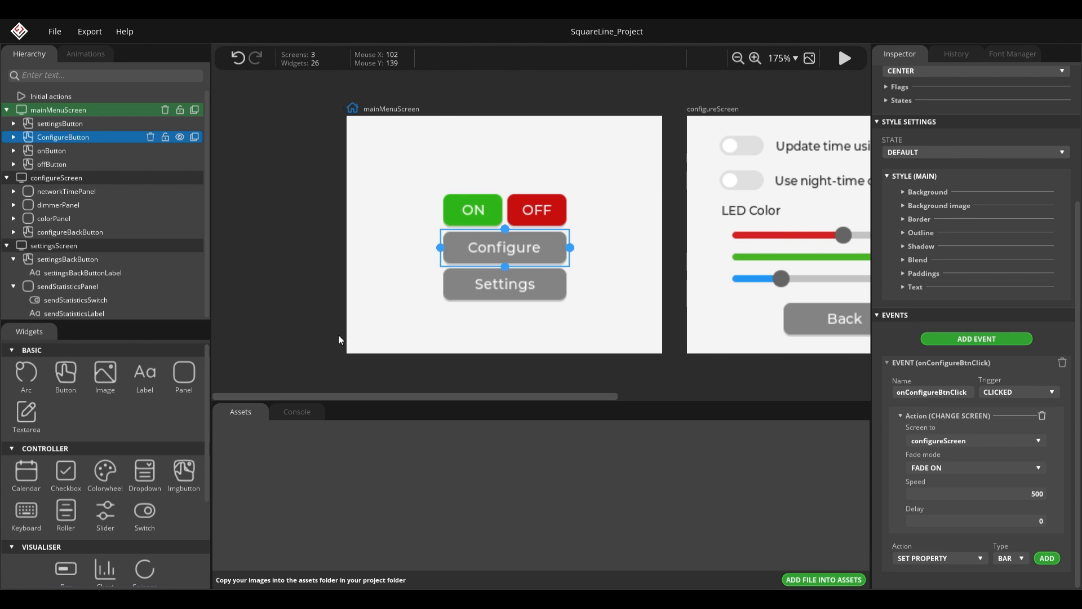
{"action": "left_click", "coordinate": [987, 467]}
{"action": "left_click", "coordinate": [966, 480]}
Set the fade mode of settingsButton's CHANGE SCREEN action to MOVE LEFT.
{"action": "left_click", "coordinate": [446, 295]}
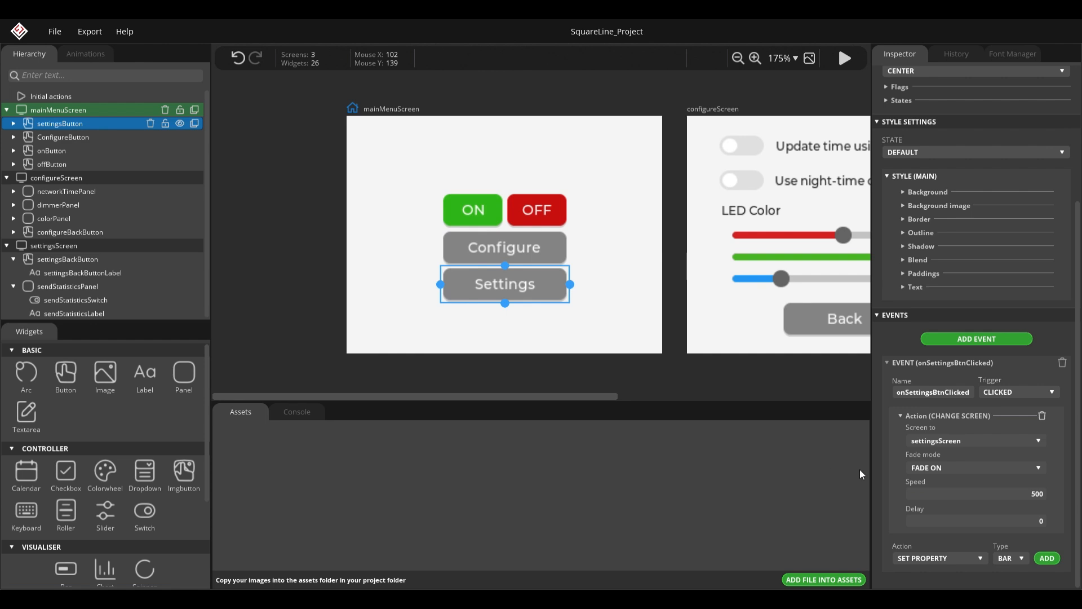
{"action": "left_click", "coordinate": [940, 468]}
{"action": "left_click", "coordinate": [942, 481]}
Set the fade mode of configureBackButton's CHANGE SCREEN action to MOVE RIGHT.
{"action": "left_click", "coordinate": [792, 333]}
{"action": "left_click", "coordinate": [936, 468]}
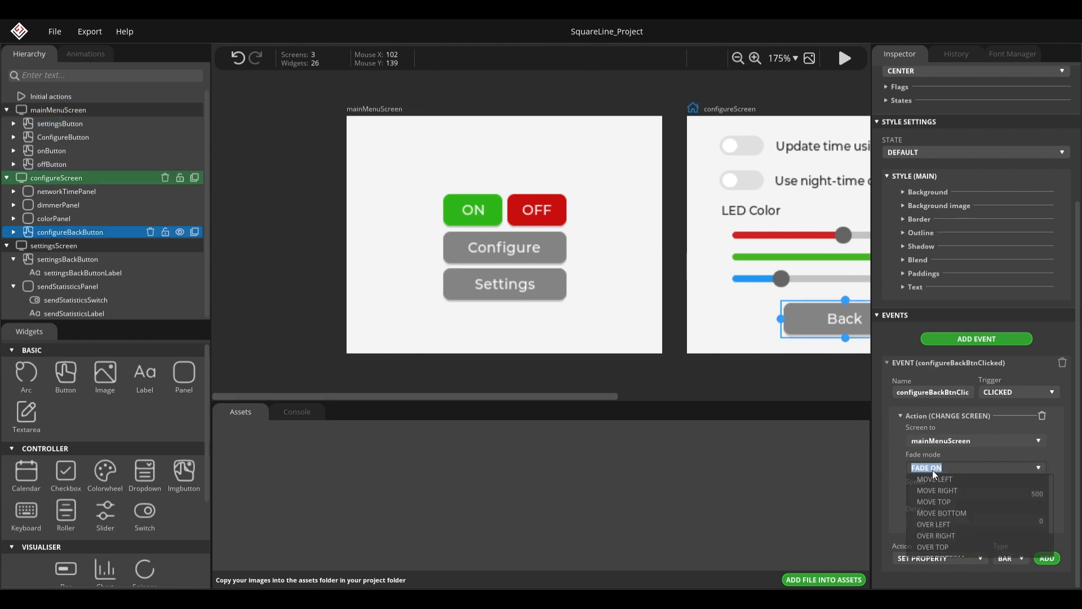
{"action": "left_click", "coordinate": [931, 491]}
Set the fade mode of settingsBackButton's CHANGE SCREEN action to MOVE RIGHT and save the project.
{"action": "scroll", "coordinate": [855, 317], "scroll_direction": "right", "scroll_amount": 8}
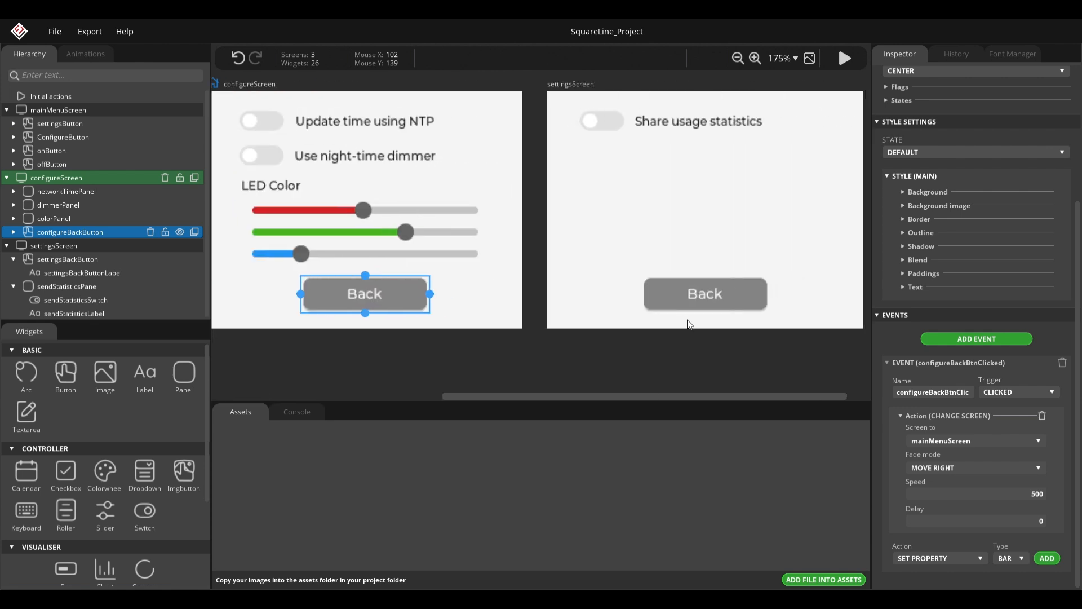
{"action": "left_click", "coordinate": [651, 306]}
{"action": "left_click", "coordinate": [925, 468]}
{"action": "left_click", "coordinate": [928, 493]}
{"action": "left_click", "coordinate": [519, 343]}
{"action": "key", "text": "ctrl+s"}
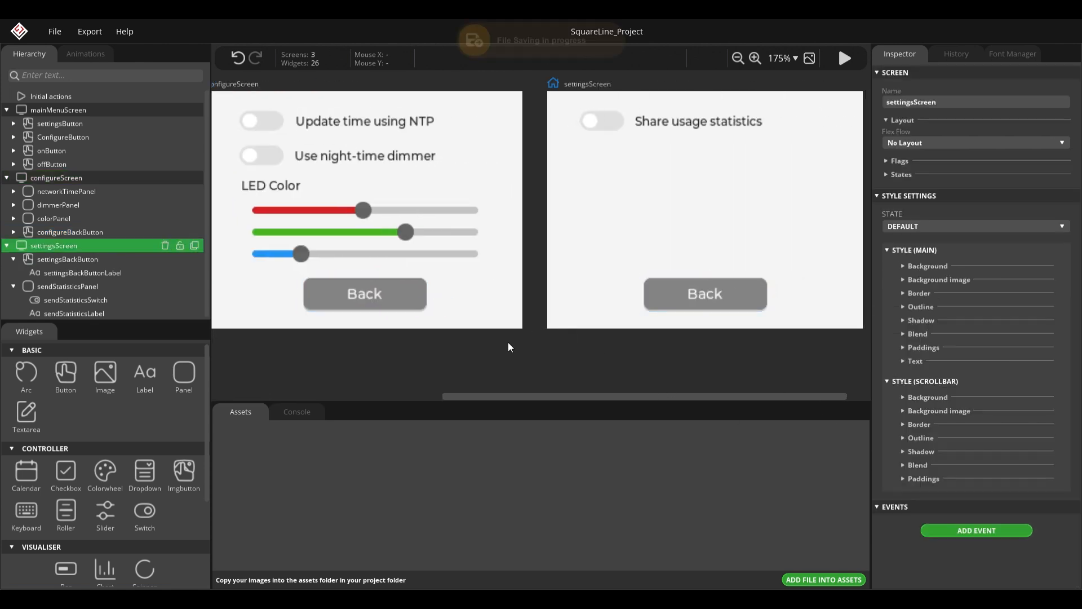
Run play mode from mainMenuScreen and test the transitions to the configure and settings screens and back.
{"action": "scroll", "coordinate": [608, 319], "scroll_direction": "left", "scroll_amount": 4}
{"action": "scroll", "coordinate": [609, 319], "scroll_direction": "left", "scroll_amount": 4}
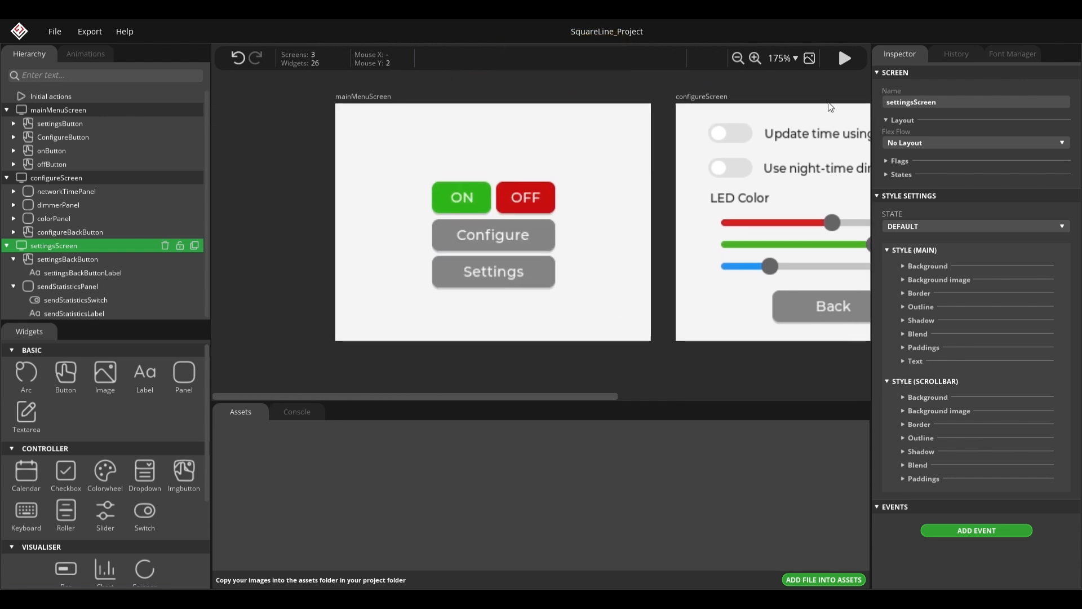
{"action": "left_click", "coordinate": [62, 110]}
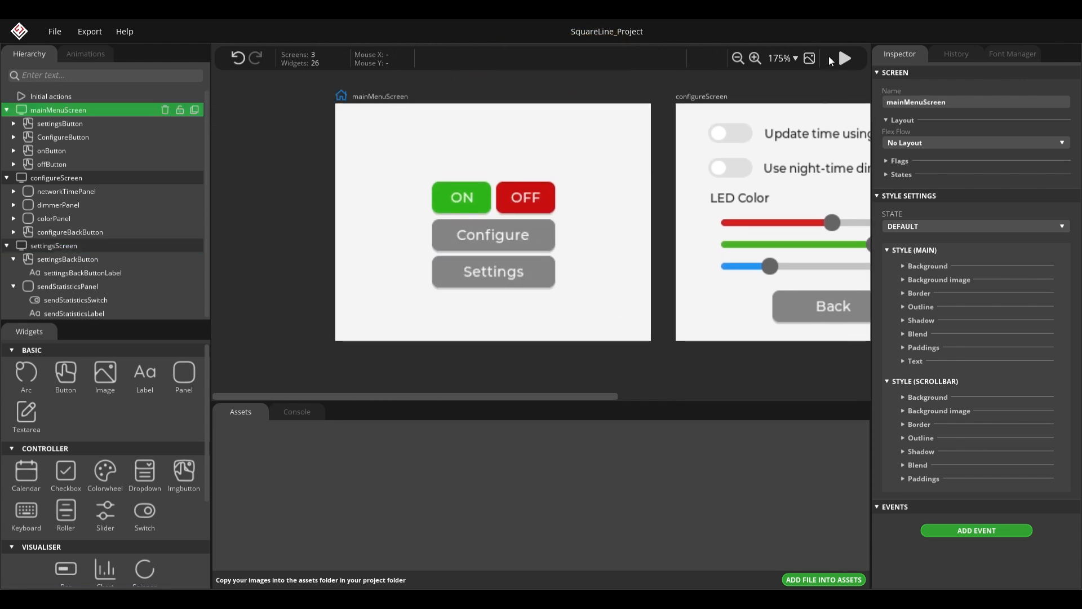
{"action": "left_click", "coordinate": [847, 58]}
{"action": "left_click", "coordinate": [549, 228]}
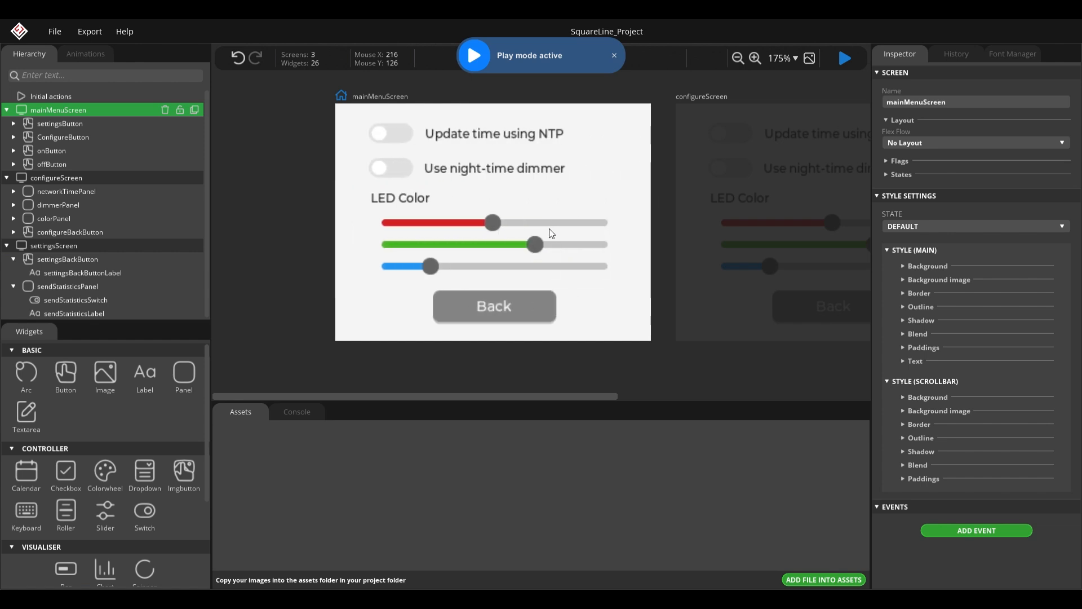
{"action": "left_click", "coordinate": [512, 317]}
{"action": "left_click", "coordinate": [483, 269]}
{"action": "left_click", "coordinate": [478, 310]}
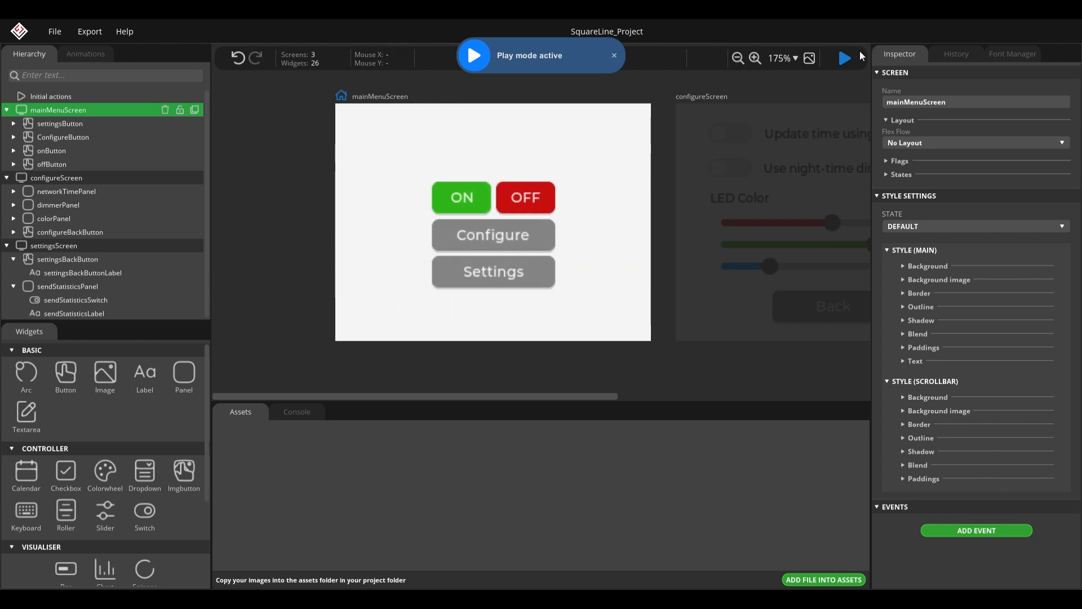
Stop play mode and enable the Checked state on networkTimeSwitch in configureScreen.
{"action": "left_click", "coordinate": [845, 59]}
{"action": "left_click_drag", "start_coordinate": [644, 181], "coordinate": [457, 182]}
{"action": "left_click_drag", "start_coordinate": [543, 188], "coordinate": [449, 188]}
{"action": "left_click", "coordinate": [459, 138]}
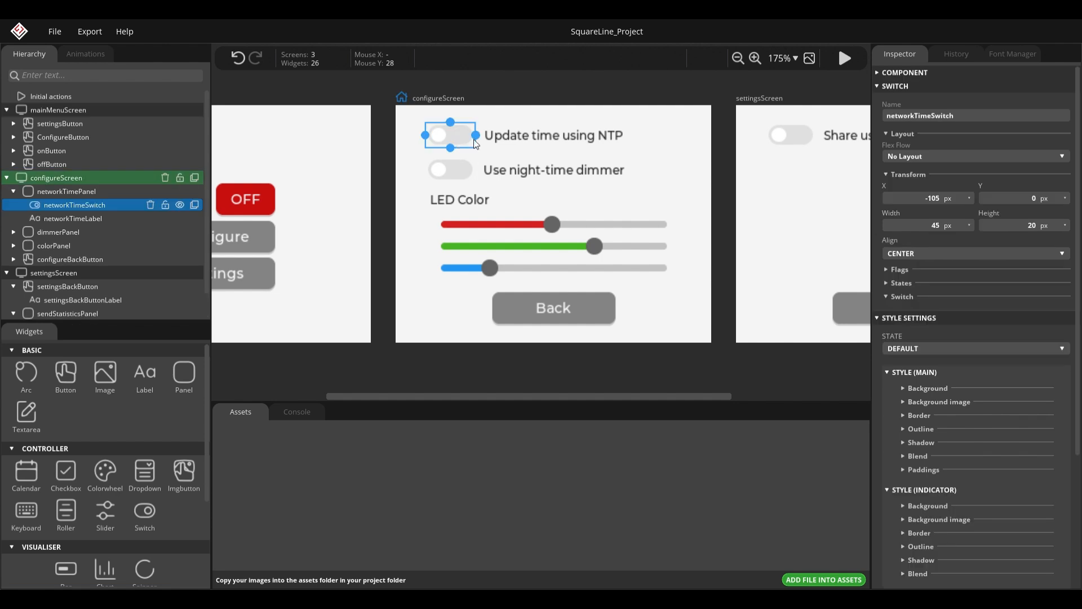
{"action": "scroll", "coordinate": [931, 391], "scroll_direction": "down", "scroll_amount": 4}
{"action": "scroll", "coordinate": [934, 377], "scroll_direction": "up", "scroll_amount": 4}
{"action": "left_click", "coordinate": [886, 271]}
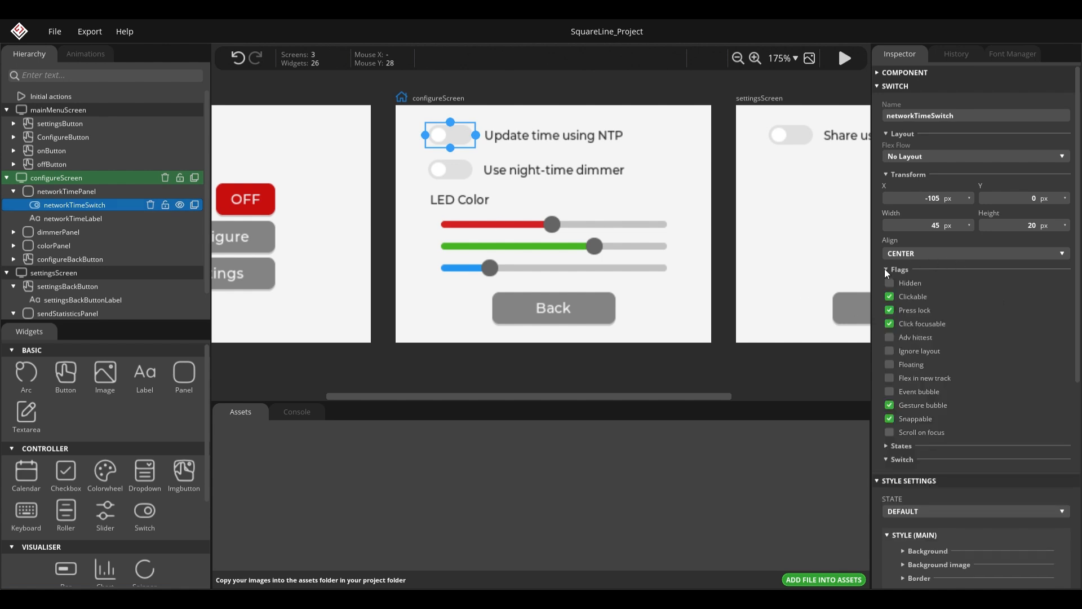
{"action": "left_click", "coordinate": [887, 270]}
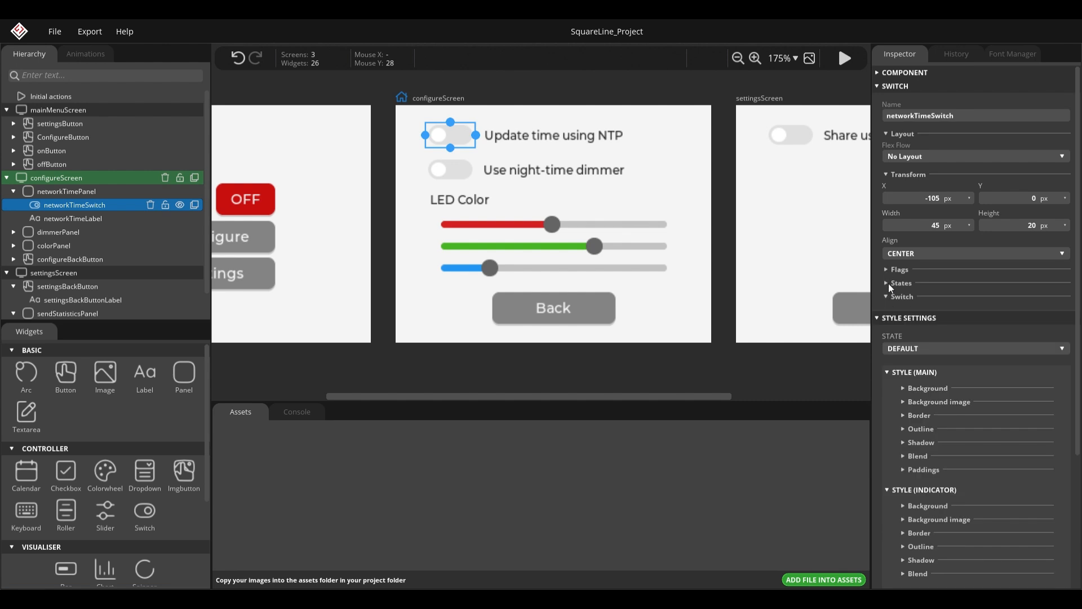
{"action": "left_click", "coordinate": [888, 283]}
{"action": "left_click", "coordinate": [890, 296]}
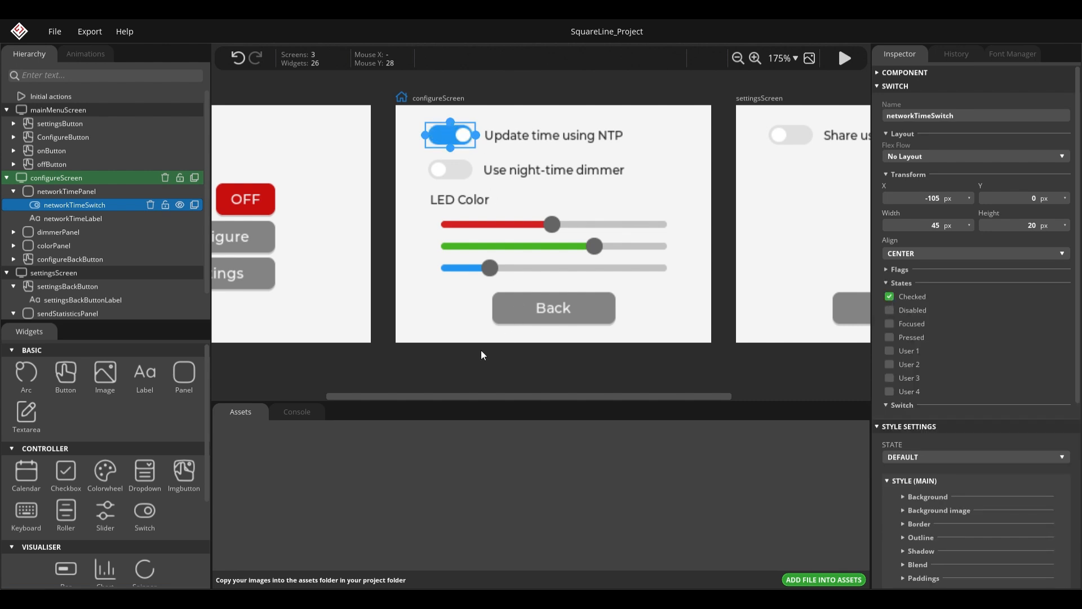
Try the Disabled state on dimmerSwitch in configureScreen by toggling it on and off.
{"action": "left_click", "coordinate": [479, 178]}
{"action": "left_click", "coordinate": [450, 176]}
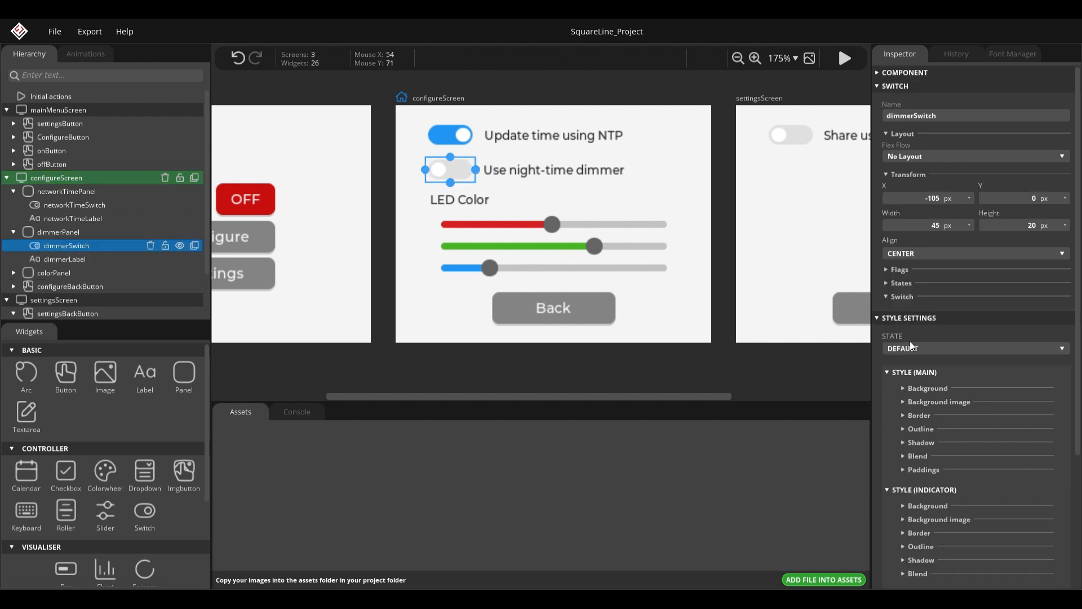
{"action": "left_click", "coordinate": [885, 283]}
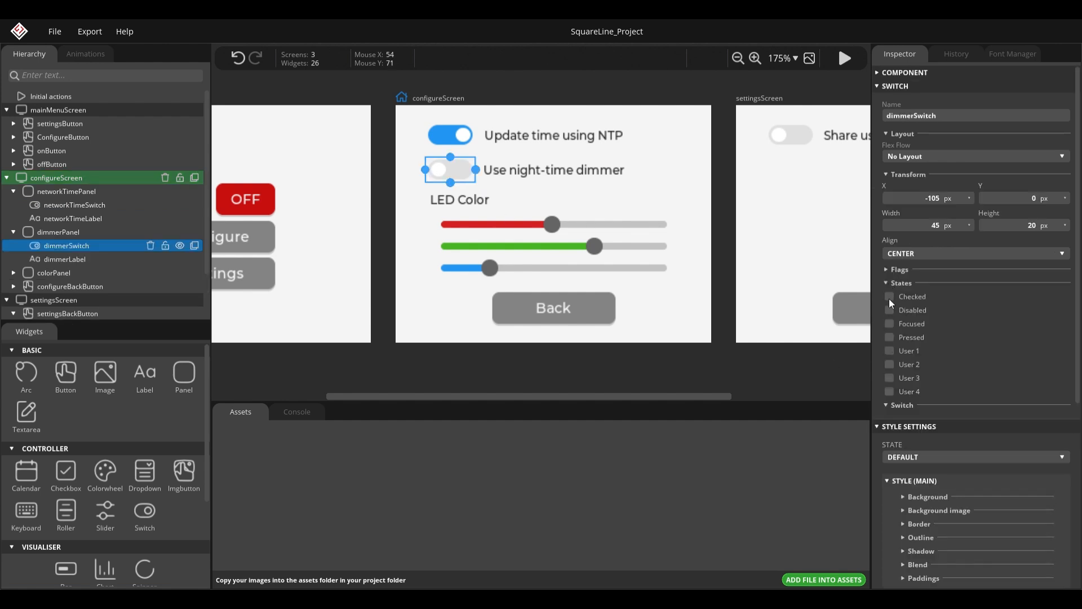
{"action": "left_click", "coordinate": [890, 310]}
{"action": "left_click", "coordinate": [890, 311]}
{"action": "left_click", "coordinate": [889, 310]}
{"action": "left_click", "coordinate": [889, 311]}
Try the Focused state on onButton in mainMenuScreen and look for its effect with the button deselected.
{"action": "scroll", "coordinate": [457, 317], "scroll_direction": "left", "scroll_amount": 5}
{"action": "left_click", "coordinate": [394, 204]}
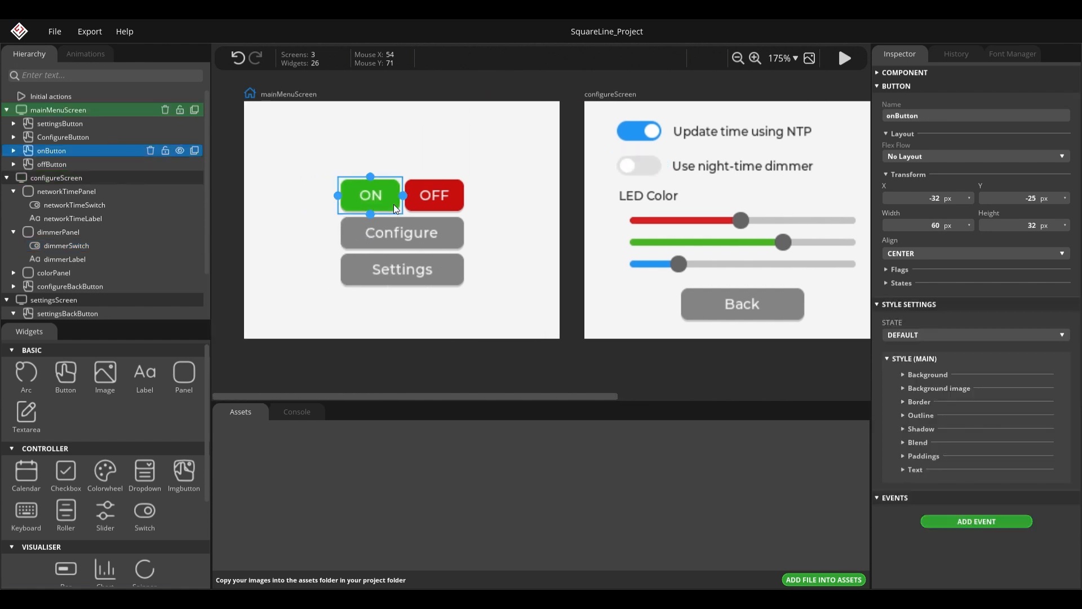
{"action": "left_click", "coordinate": [889, 270]}
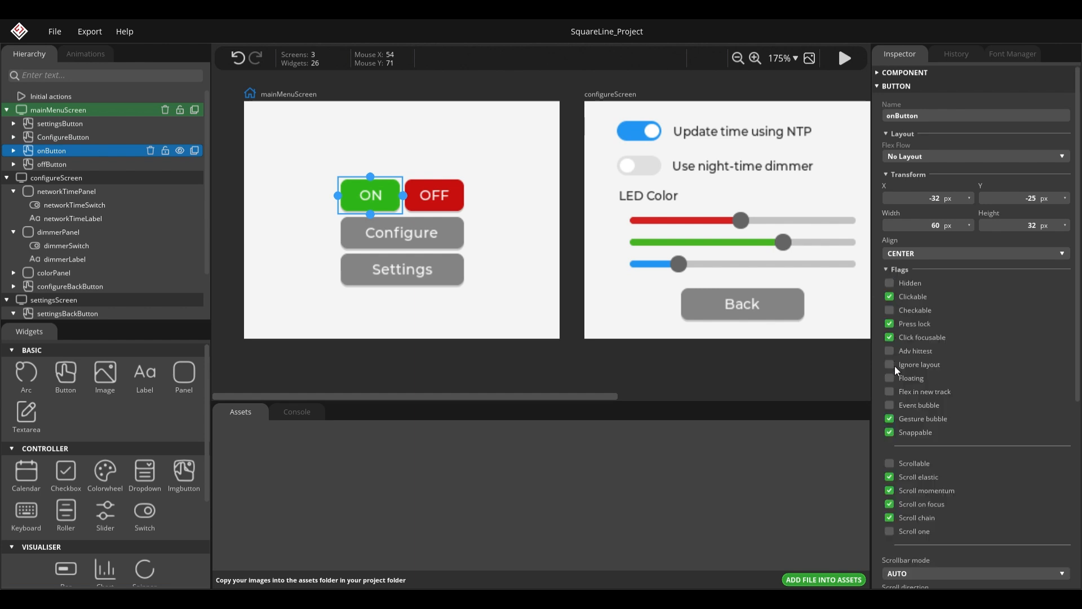
{"action": "left_click", "coordinate": [888, 269]}
{"action": "left_click", "coordinate": [900, 284]}
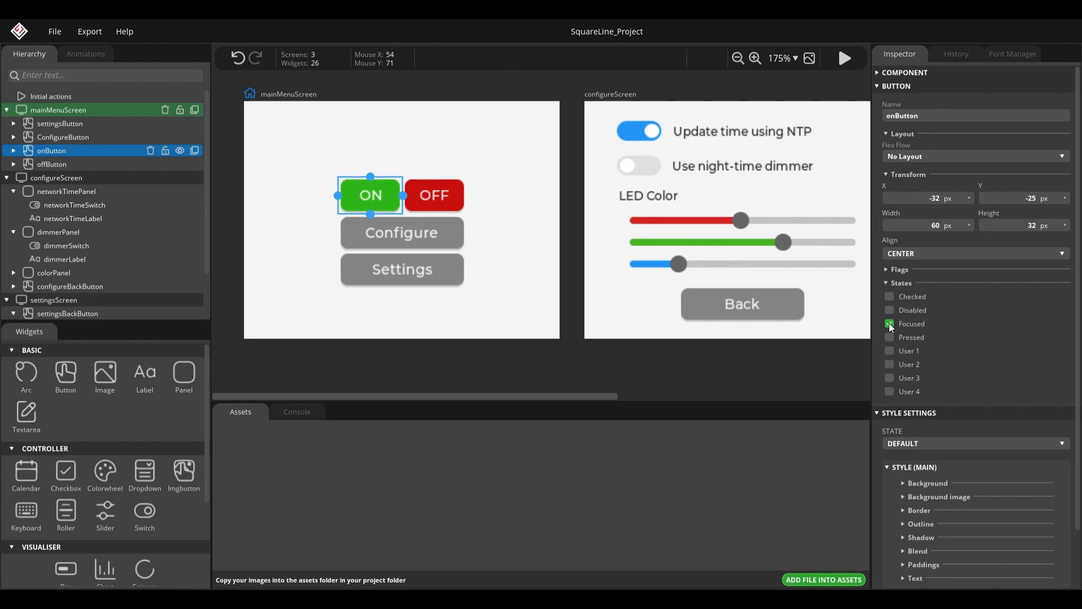
{"action": "left_click", "coordinate": [526, 330]}
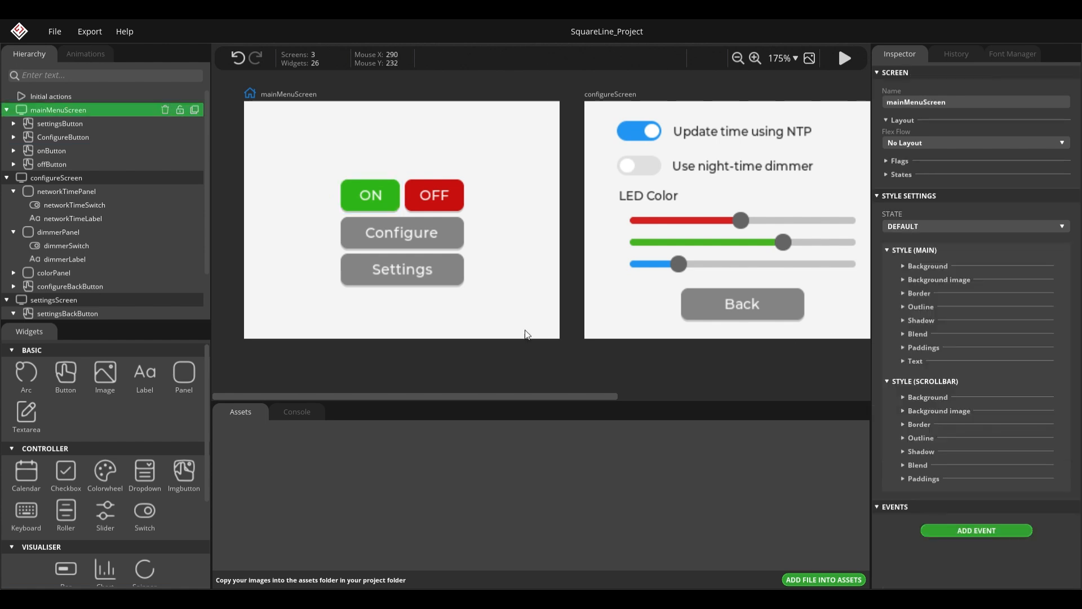
{"action": "left_click", "coordinate": [387, 204]}
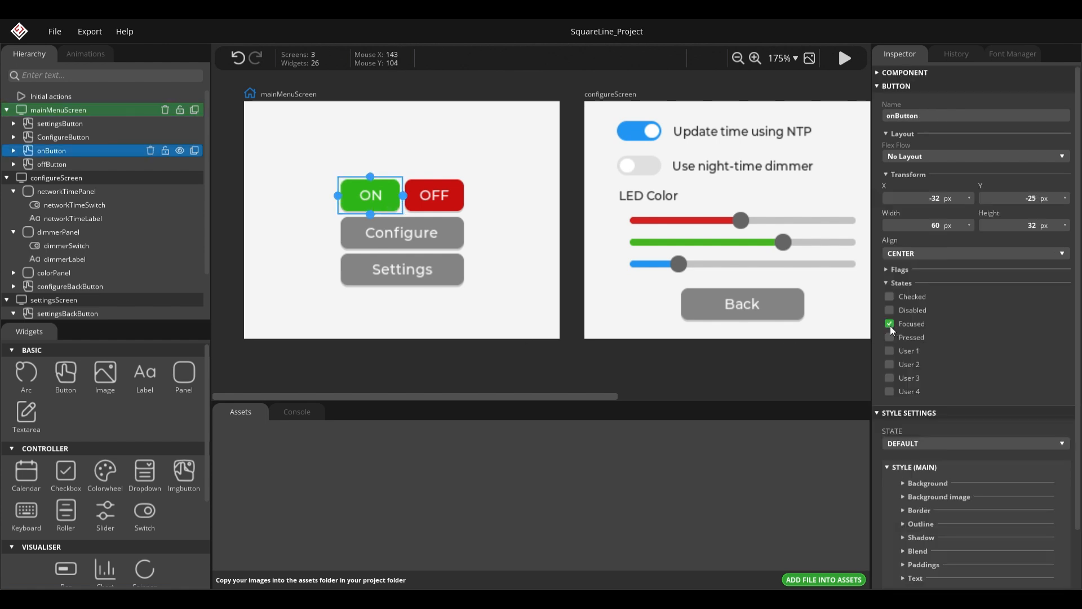
{"action": "left_click", "coordinate": [594, 337]}
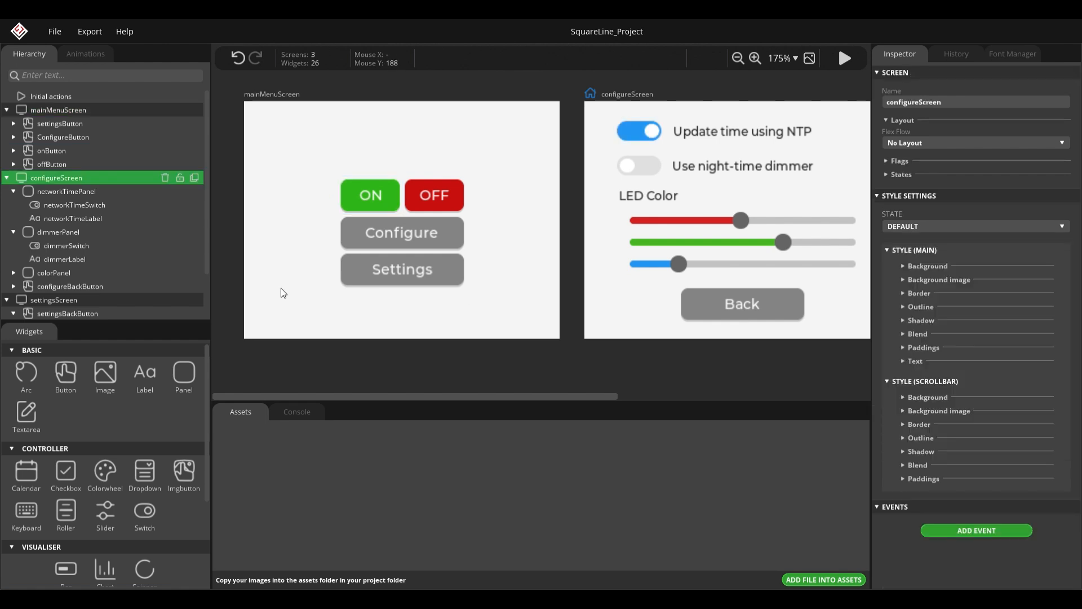
Collapse networkTimePanel and dimmerPanel in the hierarchy and add a CLICKED event to onButton.
{"action": "left_click", "coordinate": [13, 191]}
{"action": "left_click", "coordinate": [13, 205]}
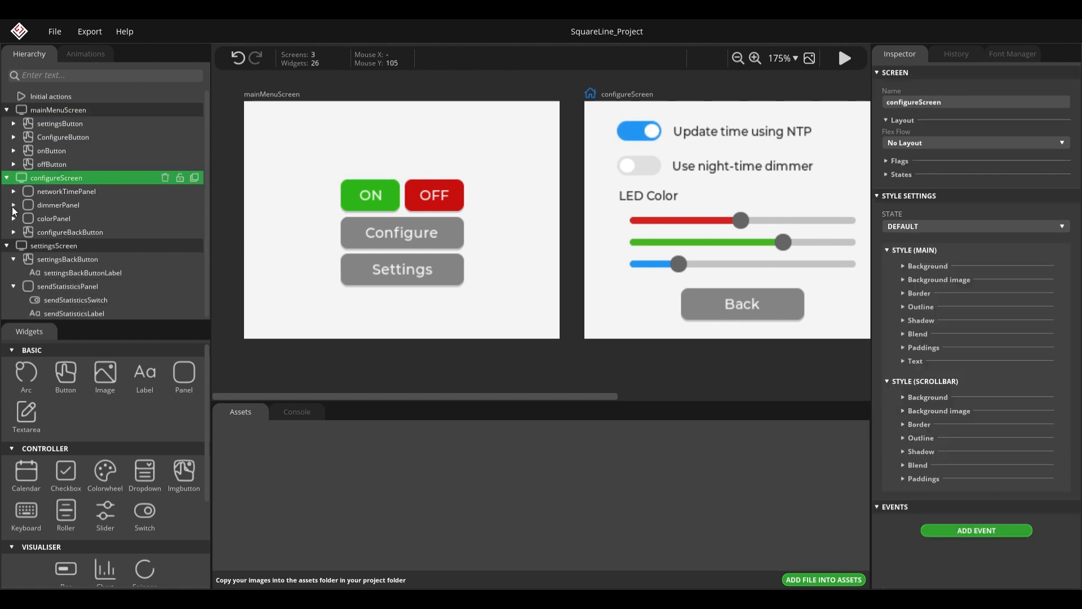
{"action": "left_click", "coordinate": [393, 189]}
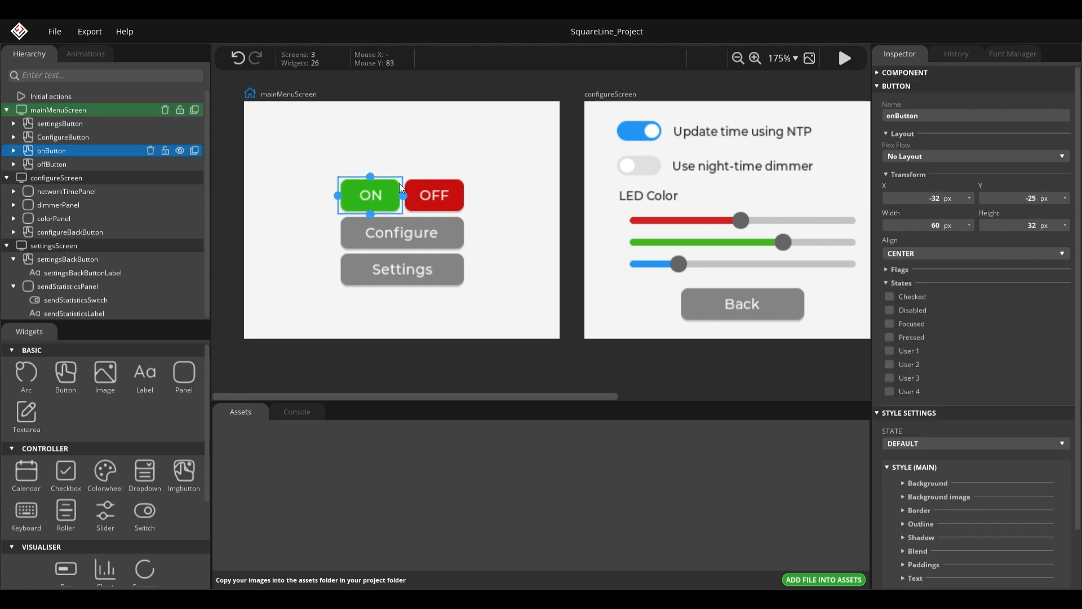
{"action": "scroll", "coordinate": [937, 337], "scroll_direction": "down", "scroll_amount": 3}
{"action": "left_click", "coordinate": [973, 564]}
{"action": "scroll", "coordinate": [972, 533], "scroll_direction": "down", "scroll_amount": 4}
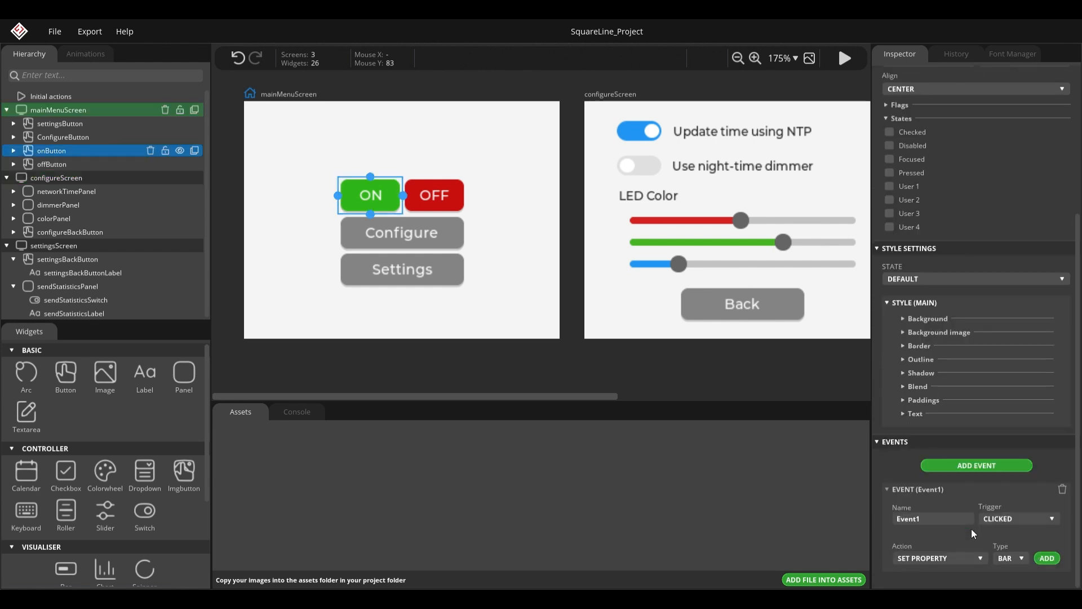
Name onButton's event onOnBtnClick.
{"action": "left_click", "coordinate": [948, 519]}
{"action": "type", "text": "on"}
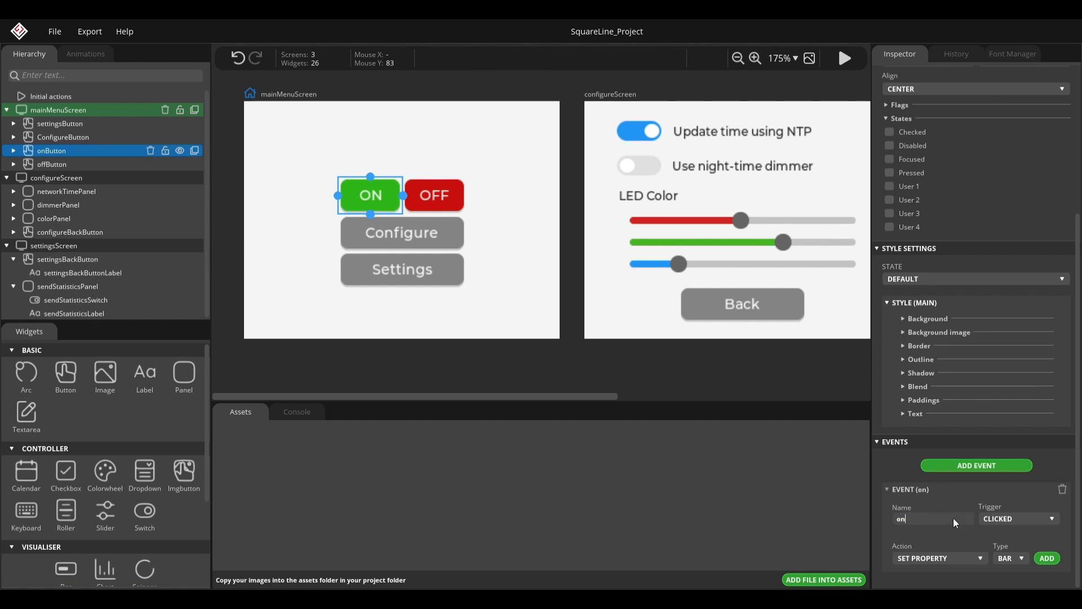
{"action": "type", "text": "OnBtnPressed"}
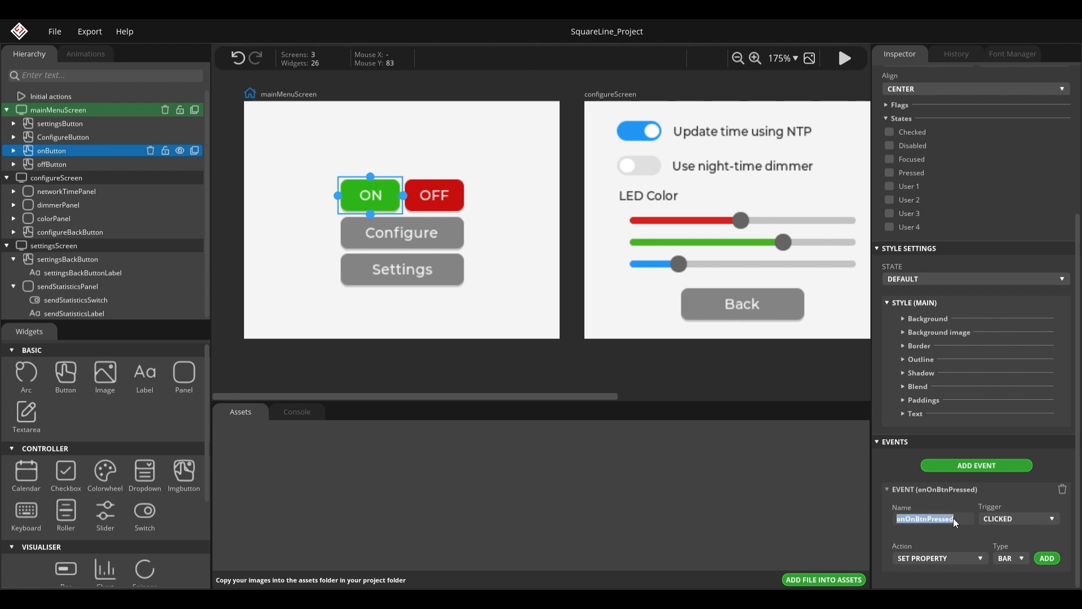
{"action": "key", "text": "BackSpace"}
{"action": "key", "text": "BackSpace"}
{"action": "key", "text": "BackSpace"}
{"action": "key", "text": "BackSpace"}
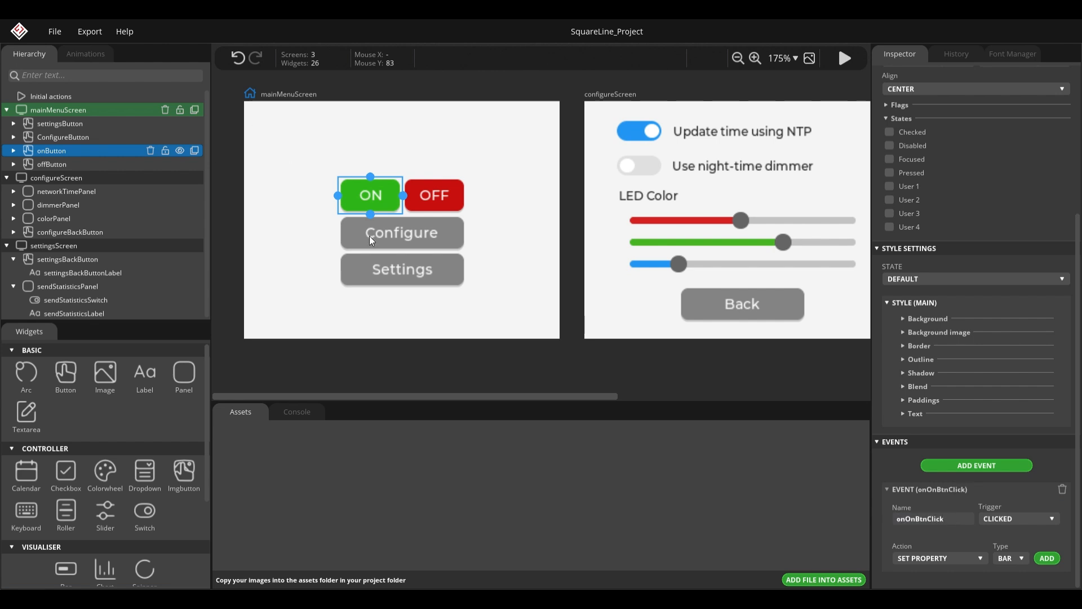
Compare with ConfigureButton's click event, reselect onButton and save the project.
{"action": "left_click", "coordinate": [455, 235]}
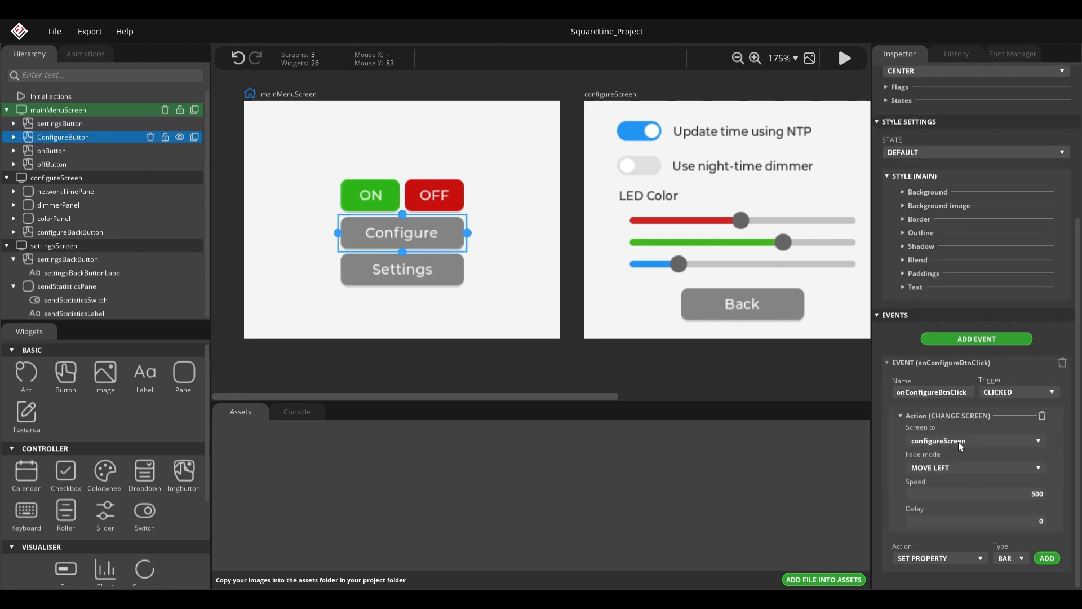
{"action": "left_click", "coordinate": [394, 205]}
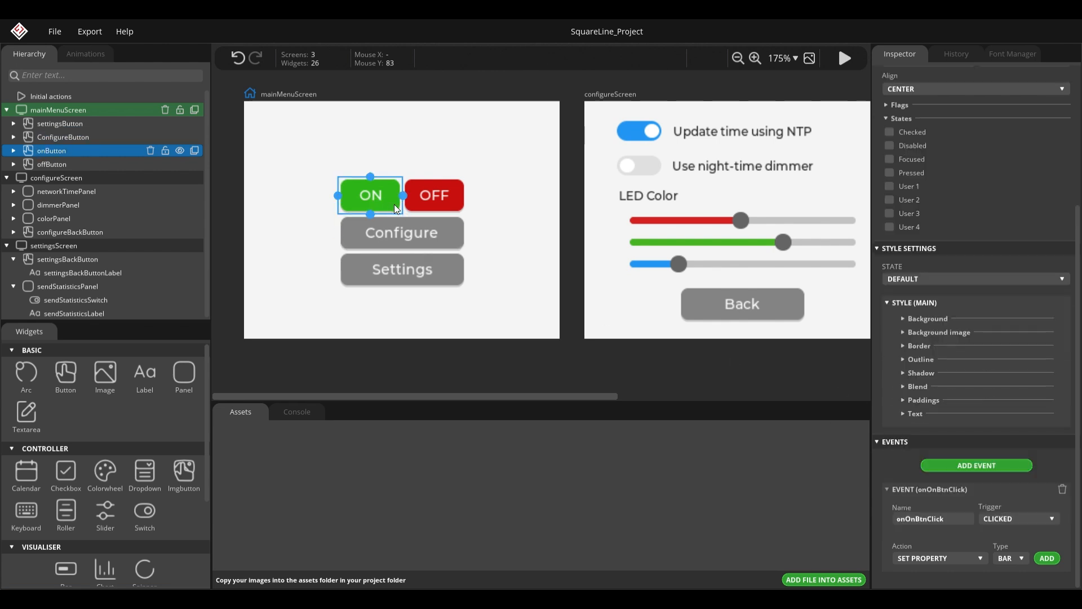
{"action": "key", "text": "ctrl+s"}
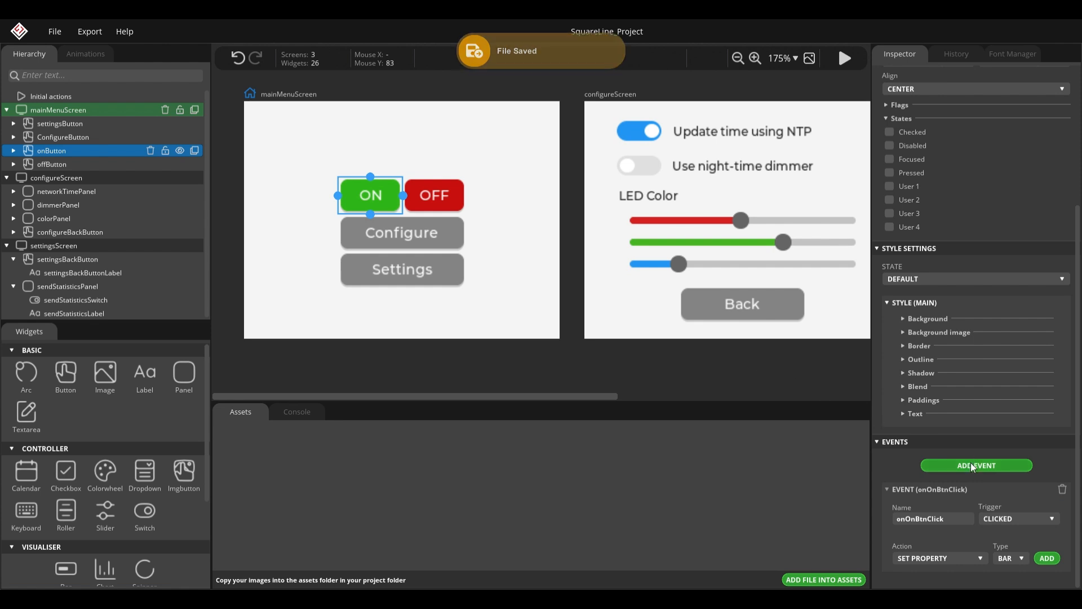
Keep the CLICKED trigger for onOnBtnClick and add a MODIFY STATE action to the event.
{"action": "left_click", "coordinate": [1016, 516]}
{"action": "left_click", "coordinate": [1023, 517]}
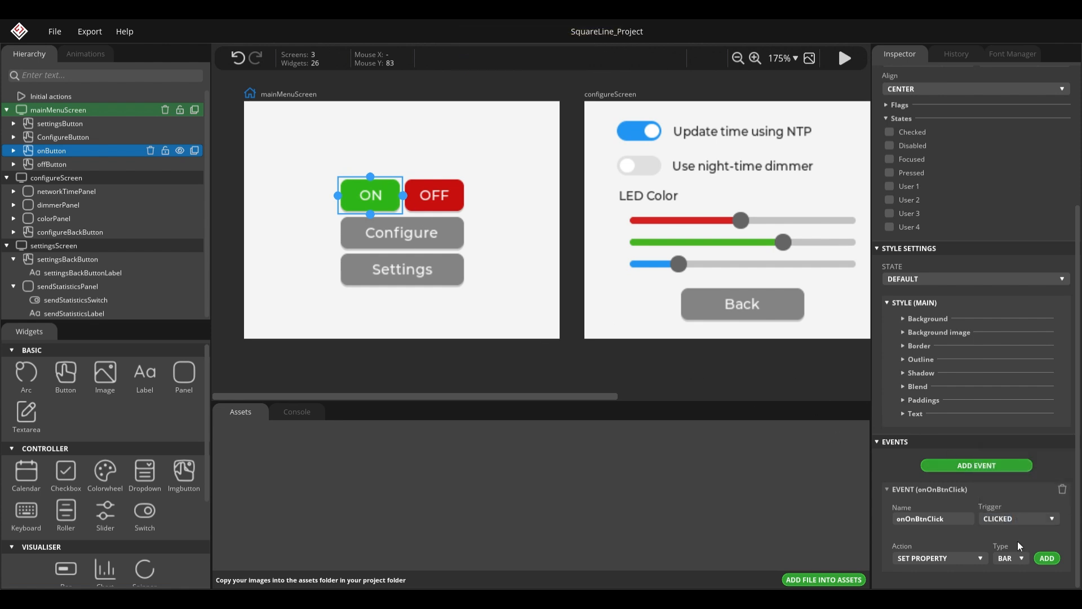
{"action": "left_click", "coordinate": [1018, 516]}
{"action": "left_click", "coordinate": [1018, 517]}
{"action": "left_click", "coordinate": [959, 559]}
{"action": "scroll", "coordinate": [961, 525], "scroll_direction": "down", "scroll_amount": 1}
{"action": "scroll", "coordinate": [961, 524], "scroll_direction": "down", "scroll_amount": 2}
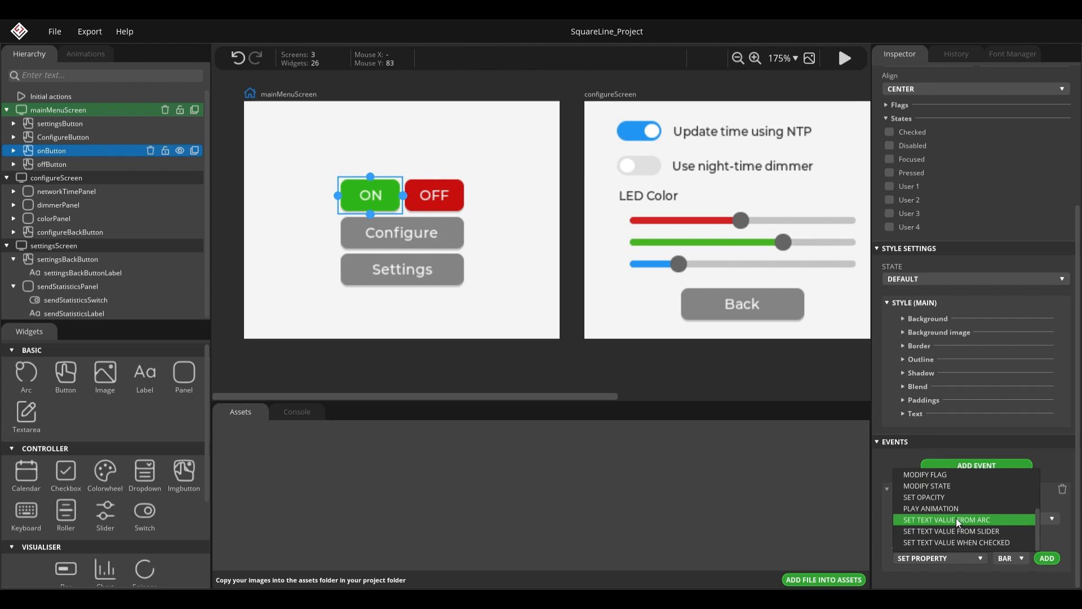
{"action": "left_click", "coordinate": [941, 486]}
{"action": "left_click", "coordinate": [1047, 558]}
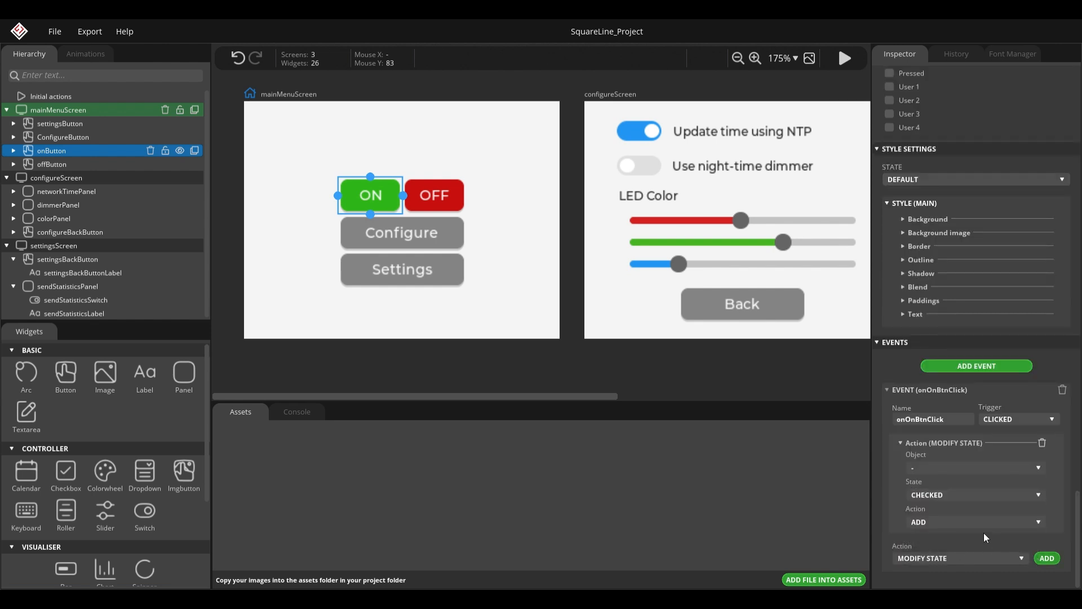
Set the MODIFY STATE action's object to onButton and its state to DISABLED.
{"action": "left_click", "coordinate": [941, 468]}
{"action": "scroll", "coordinate": [941, 508], "scroll_direction": "down", "scroll_amount": 2}
{"action": "scroll", "coordinate": [947, 524], "scroll_direction": "up", "scroll_amount": 2}
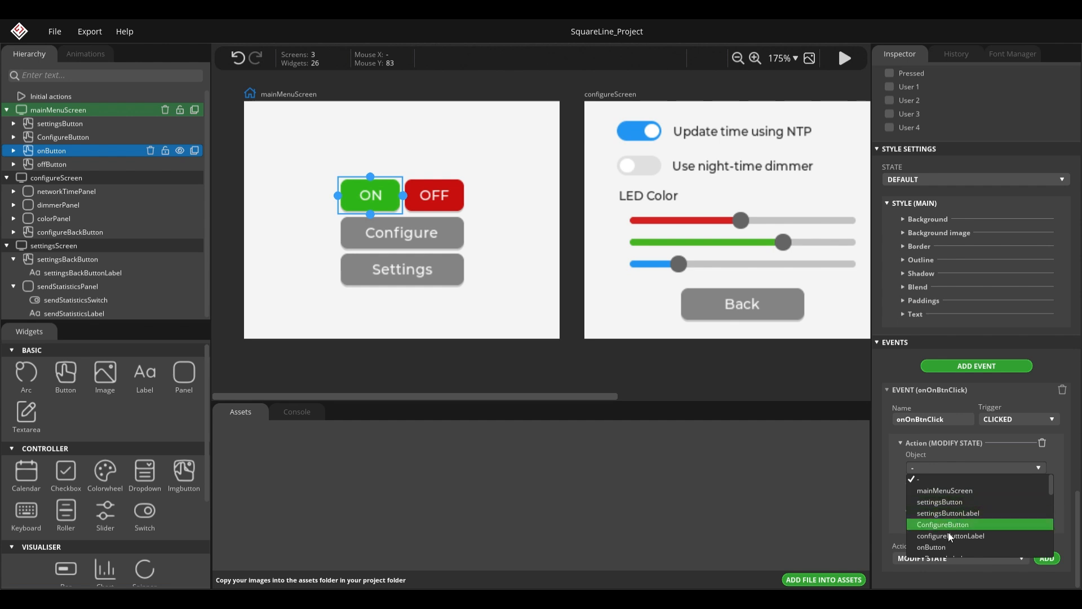
{"action": "scroll", "coordinate": [1015, 511], "scroll_direction": "down", "scroll_amount": 5}
{"action": "scroll", "coordinate": [1013, 513], "scroll_direction": "up", "scroll_amount": 3}
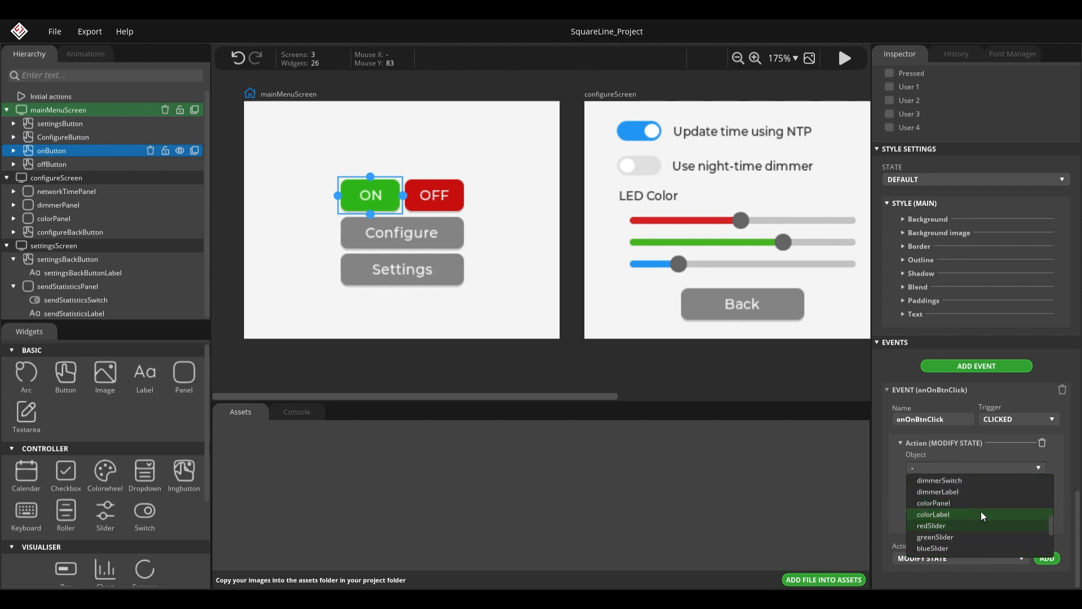
{"action": "scroll", "coordinate": [972, 516], "scroll_direction": "up", "scroll_amount": 4}
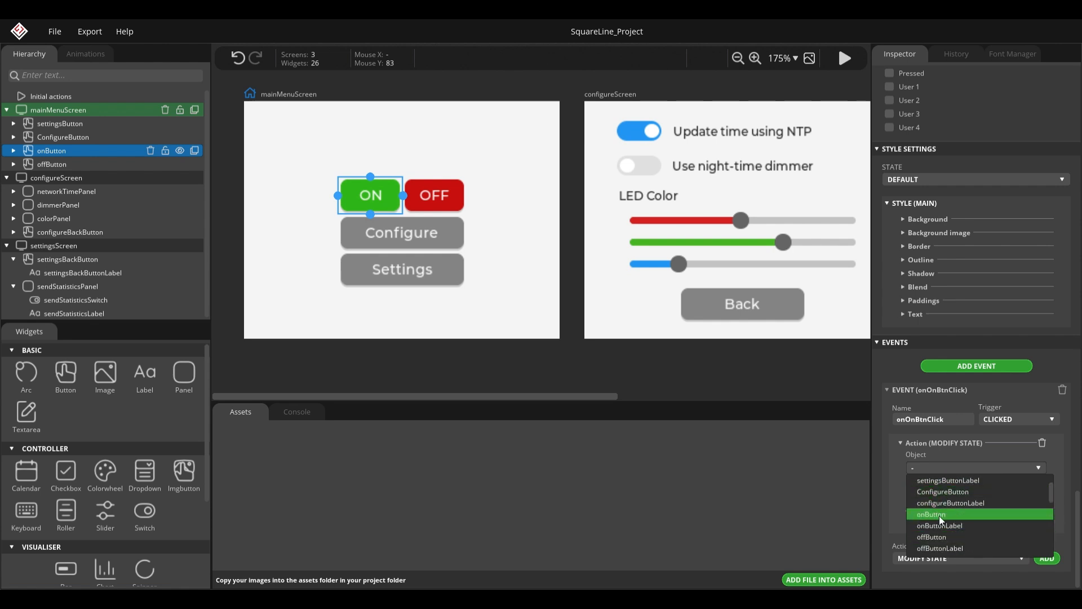
{"action": "left_click", "coordinate": [939, 516]}
{"action": "left_click", "coordinate": [960, 493]}
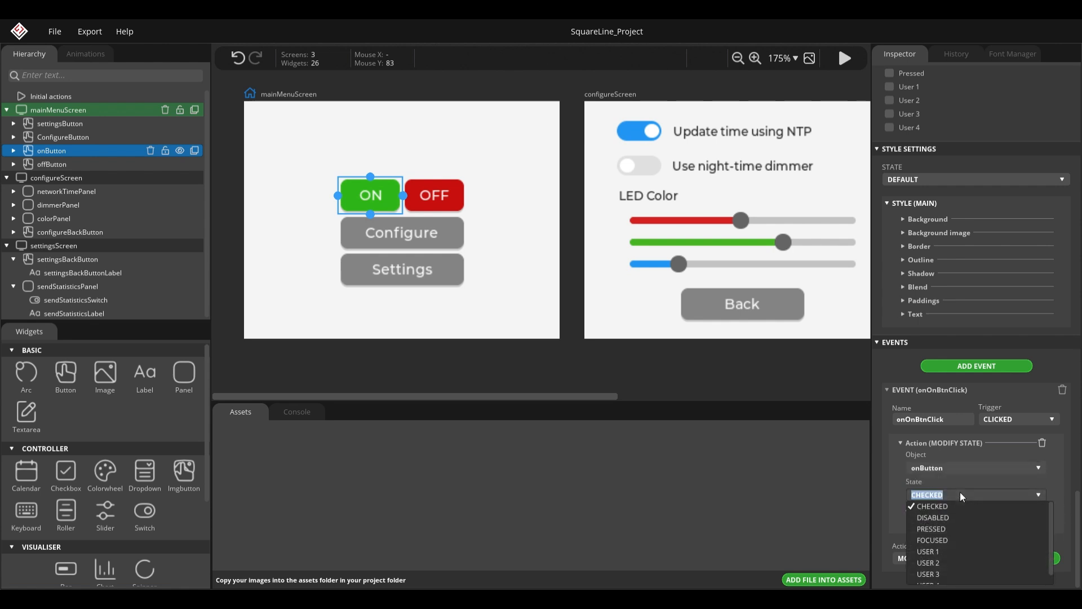
{"action": "left_click", "coordinate": [942, 518]}
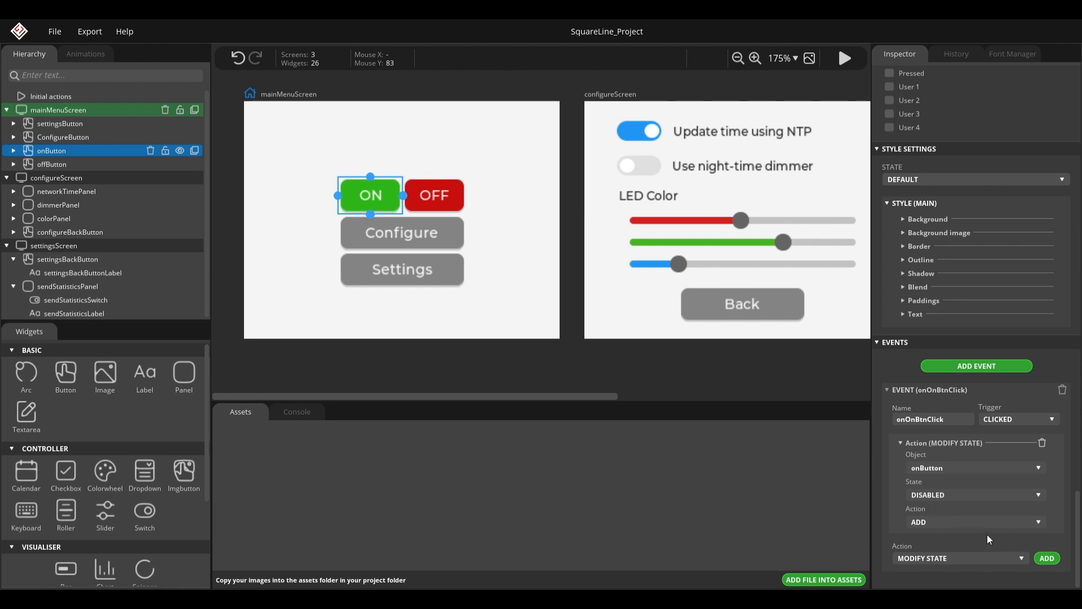
Add another MODIFY STATE action to onOnBtnClick and set the DISABLED action's object to offButton.
{"action": "left_click", "coordinate": [1047, 559]}
{"action": "left_click", "coordinate": [900, 341]}
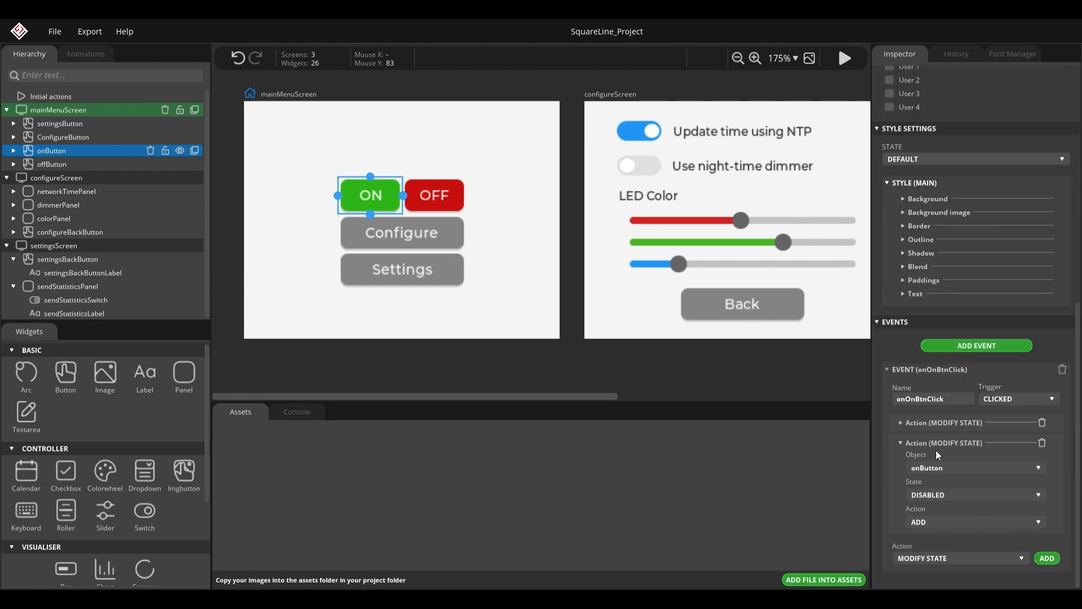
{"action": "left_click", "coordinate": [944, 468]}
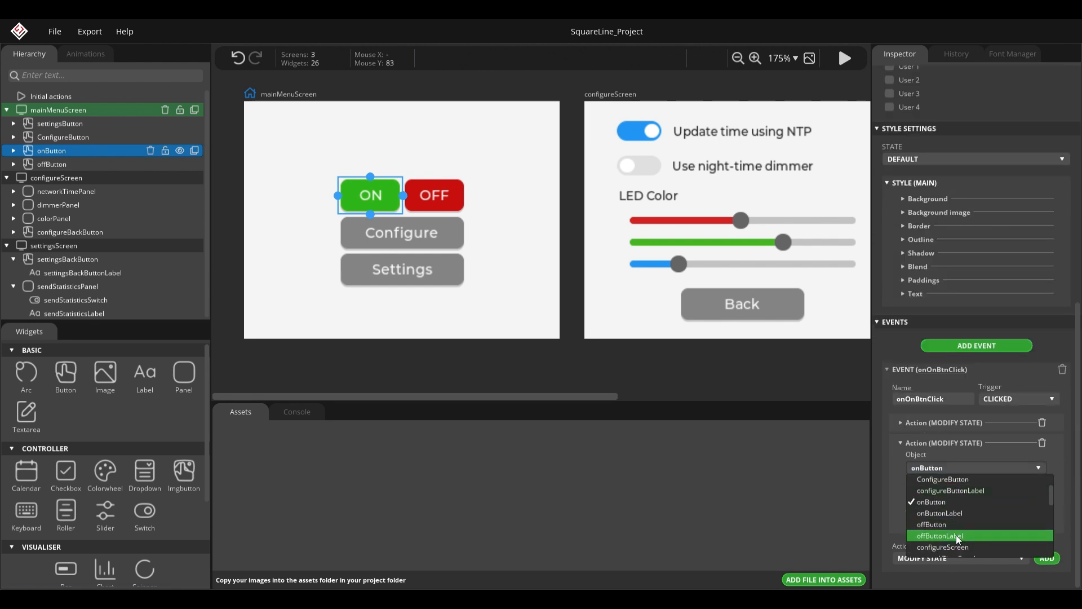
{"action": "left_click", "coordinate": [940, 479]}
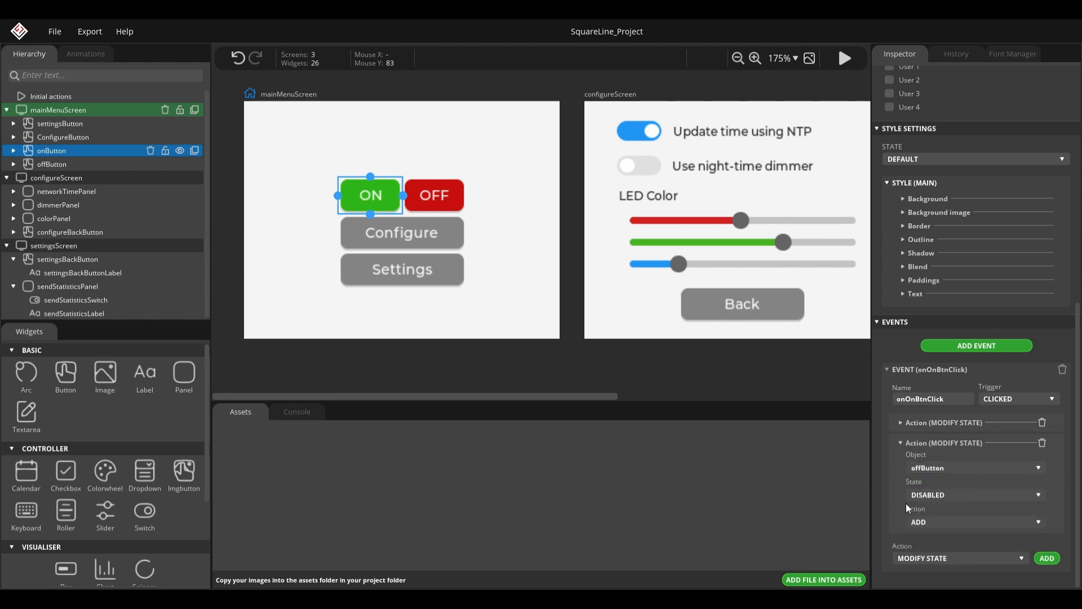
{"action": "left_click", "coordinate": [957, 493]}
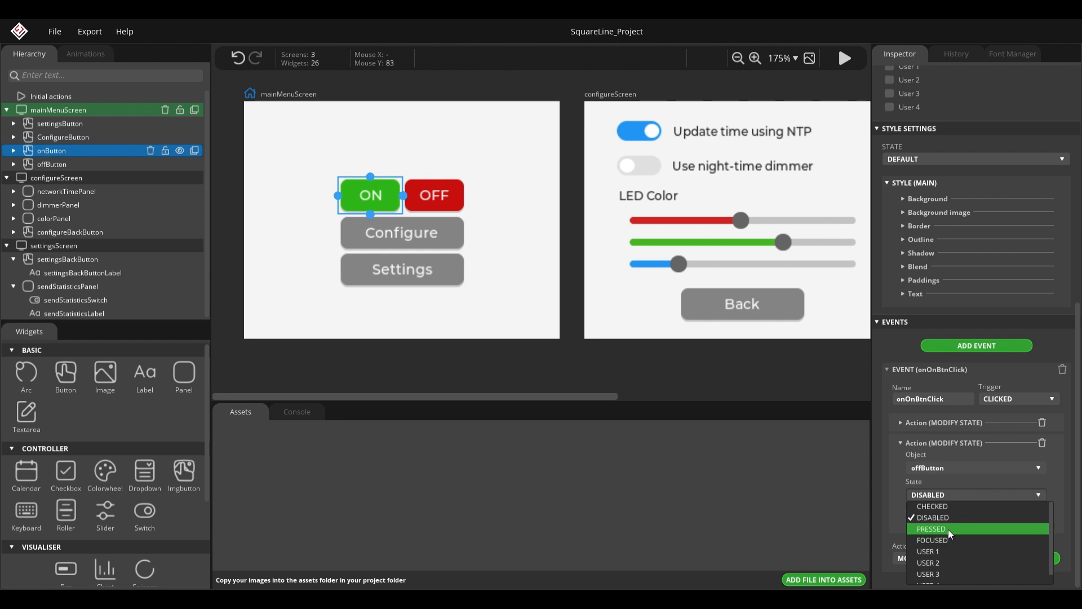
{"action": "left_click", "coordinate": [950, 517]}
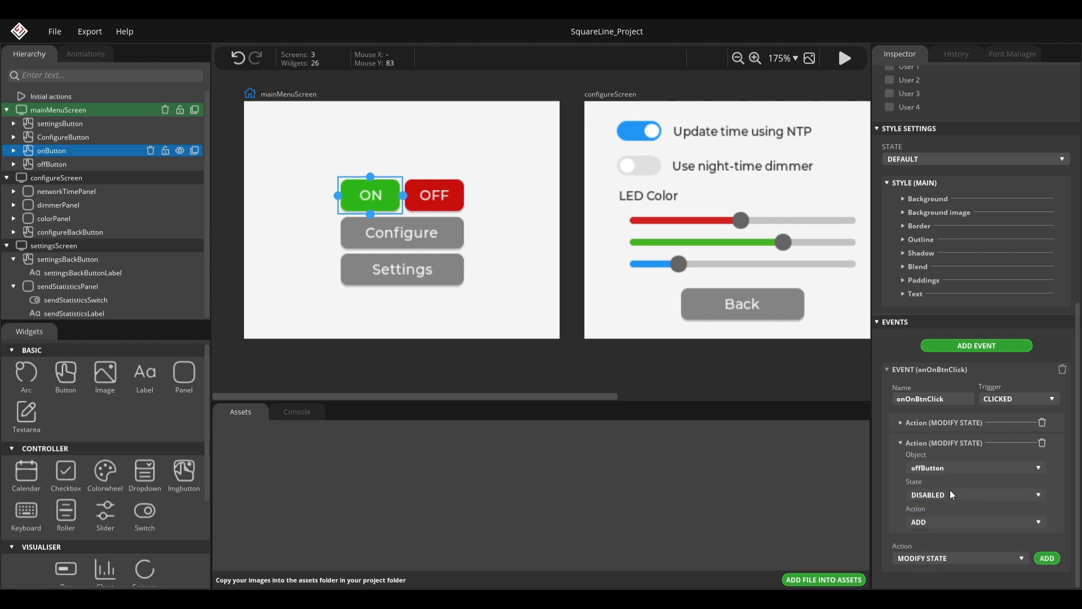
Choose how the offButton action modifies the DISABLED state, and expand the other MODIFY STATE action.
{"action": "left_click", "coordinate": [946, 523]}
{"action": "left_click", "coordinate": [939, 547]}
{"action": "left_click", "coordinate": [944, 525]}
{"action": "left_click", "coordinate": [938, 556]}
{"action": "left_click", "coordinate": [902, 422]}
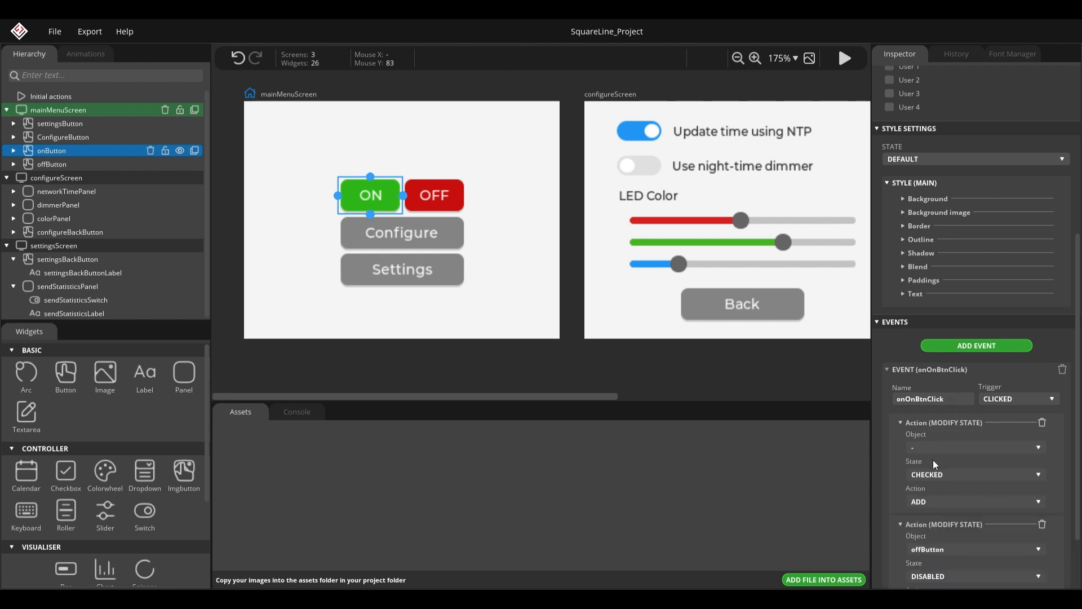
Set the offButton MODIFY STATE action to REMOVE the DISABLED state, and collapse both actions of the onOnBtnClick event.
{"action": "scroll", "coordinate": [932, 455], "scroll_direction": "down", "scroll_amount": 2}
{"action": "left_click", "coordinate": [938, 544]}
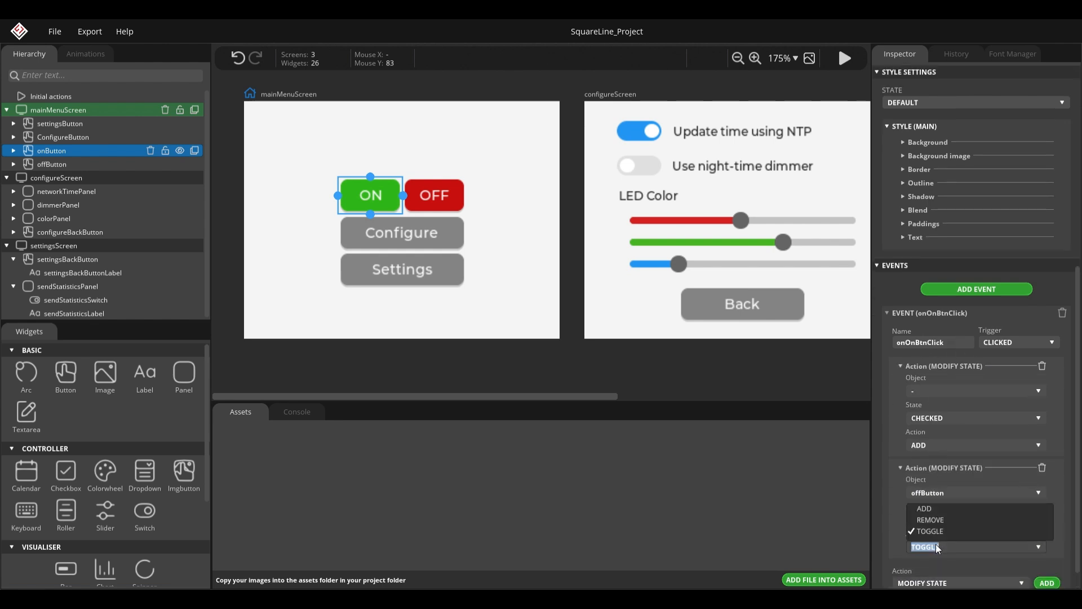
{"action": "left_click", "coordinate": [942, 516]}
{"action": "left_click", "coordinate": [899, 366]}
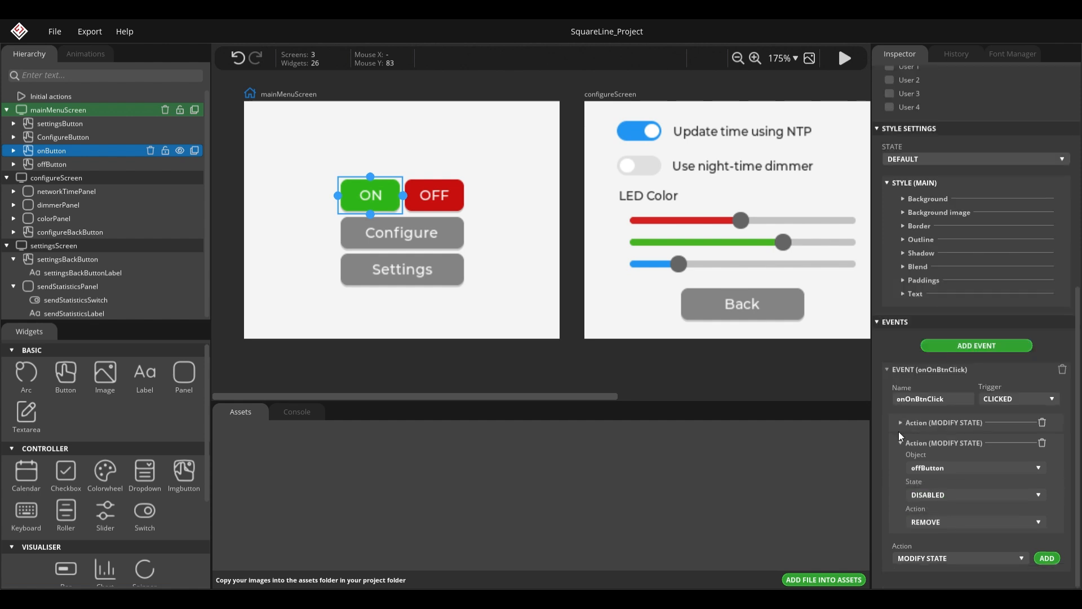
{"action": "left_click", "coordinate": [902, 443]}
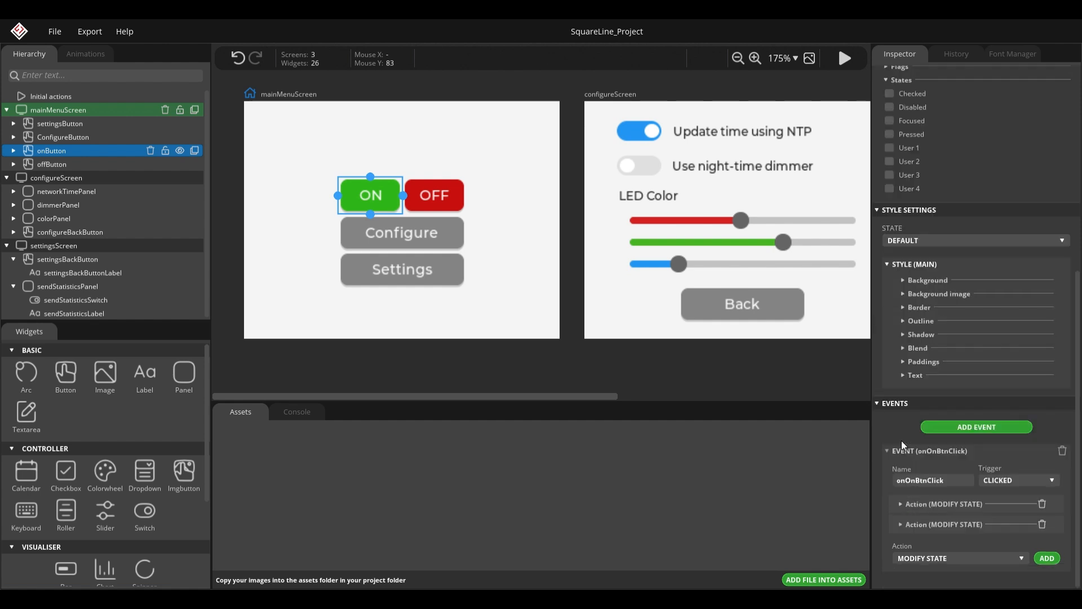
Add a CLICKED event to the OFF button on mainMenuScreen and name it onOffBtnClick.
{"action": "left_click", "coordinate": [454, 208]}
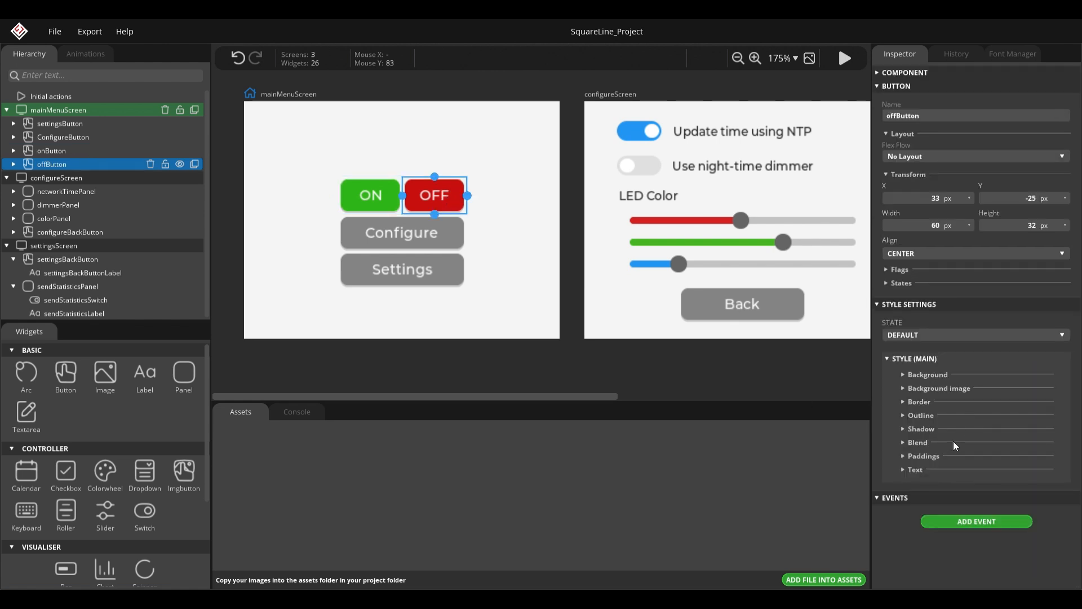
{"action": "left_click", "coordinate": [948, 520]}
{"action": "left_click", "coordinate": [940, 518]}
{"action": "type", "text": "of"}
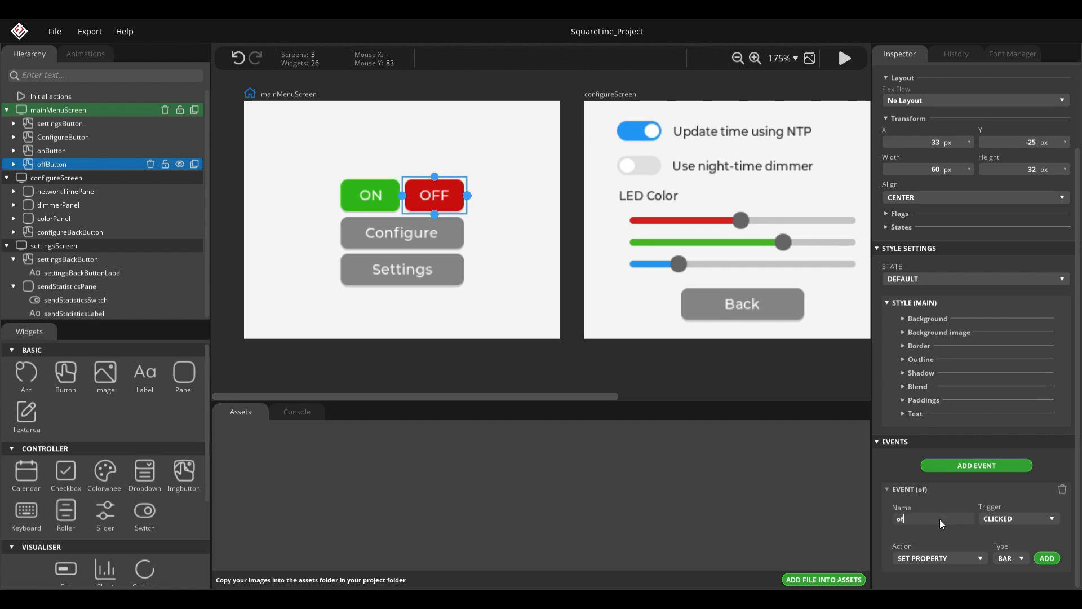
{"action": "type", "text": "fBut"}
{"action": "key", "text": "BackSpace"}
{"action": "key", "text": "BackSpace"}
{"action": "key", "text": "BackSpace"}
{"action": "key", "text": "BackSpace"}
{"action": "key", "text": "BackSpace"}
{"action": "type", "text": "on"}
Add two MODIFY STATE actions to the onOffBtnClick event.
{"action": "left_click", "coordinate": [955, 559]}
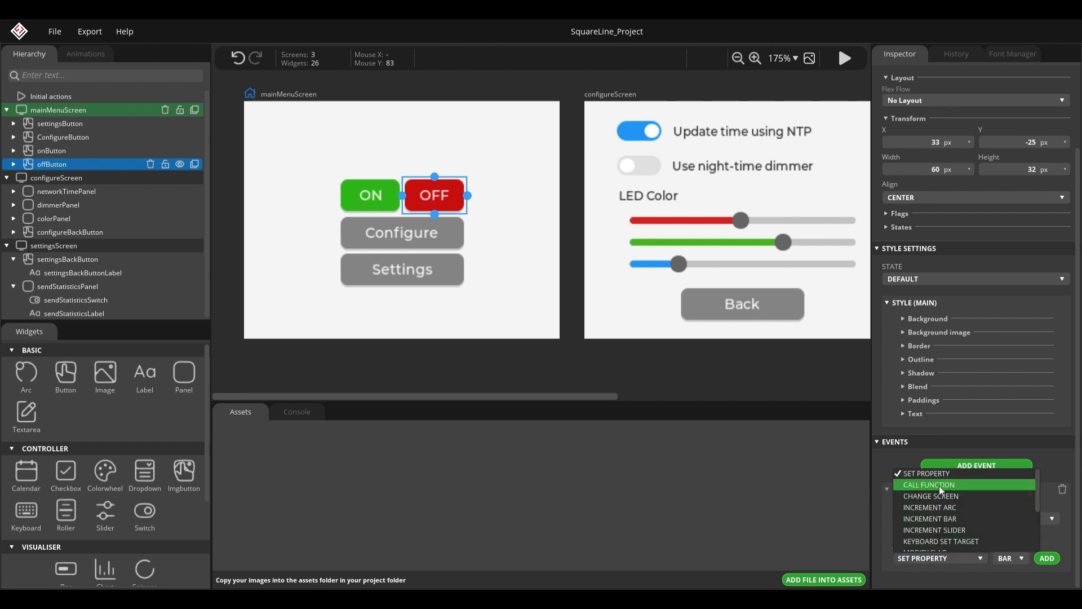
{"action": "scroll", "coordinate": [938, 494], "scroll_direction": "down", "scroll_amount": 3}
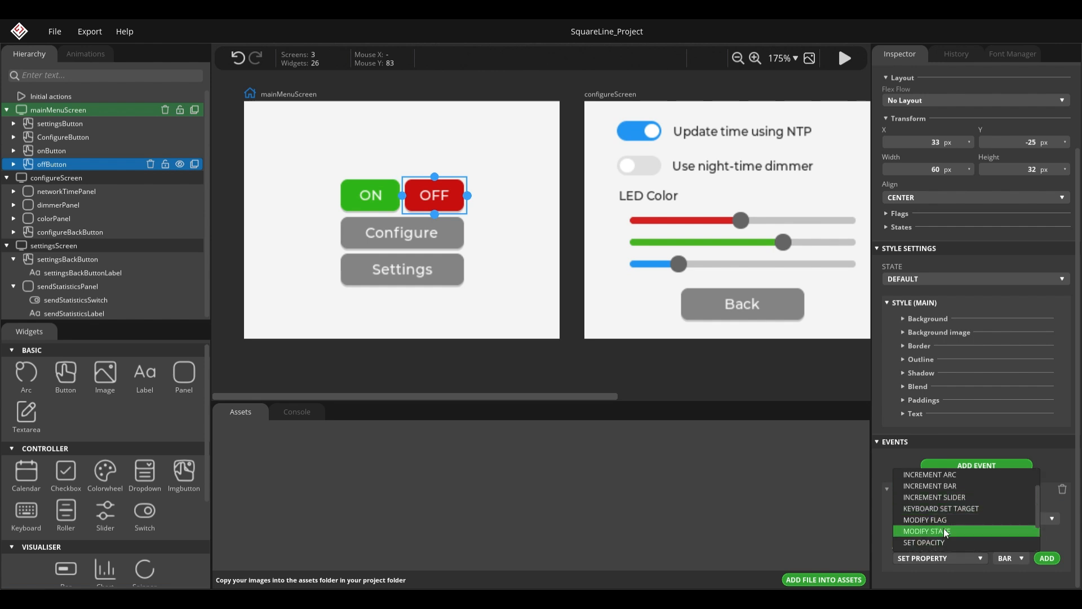
{"action": "left_click", "coordinate": [946, 532]}
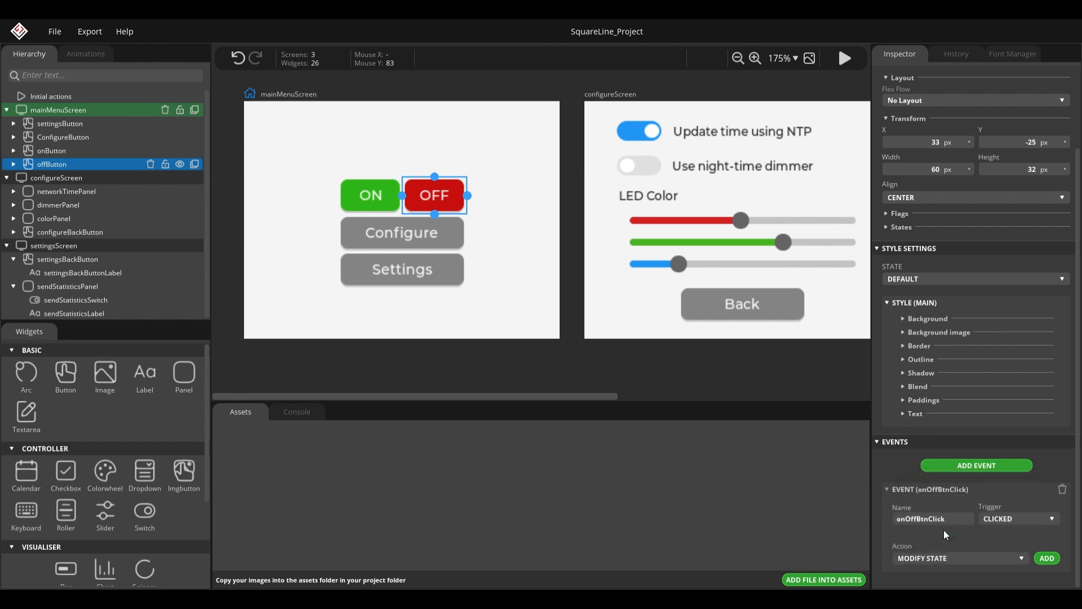
{"action": "left_click", "coordinate": [1046, 558]}
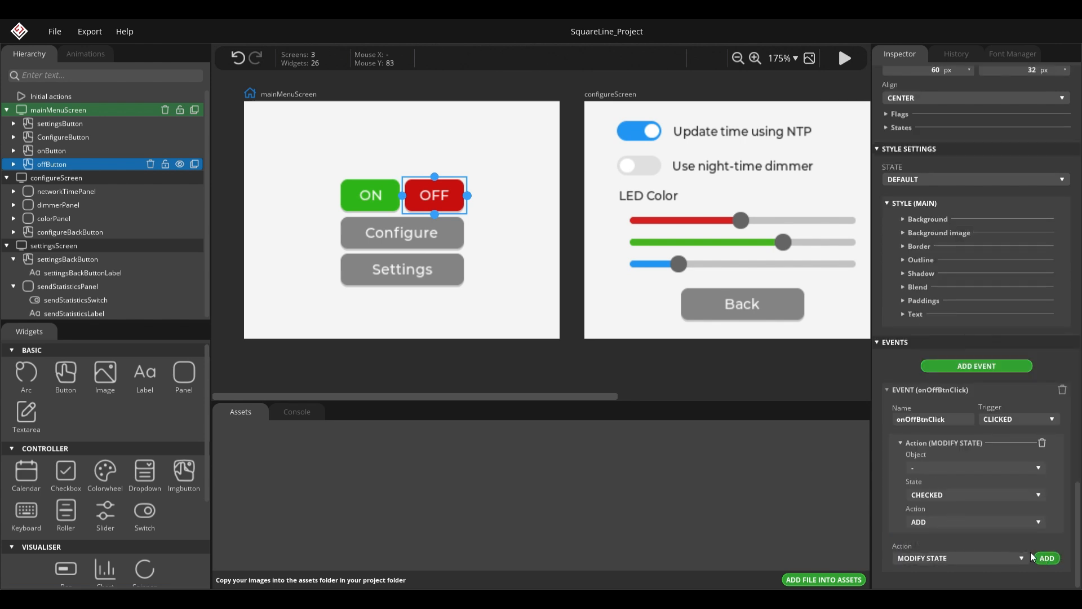
Configure the first MODIFY STATE action of onOffBtnClick to REMOVE the DISABLED state from onButton.
{"action": "left_click", "coordinate": [940, 364]}
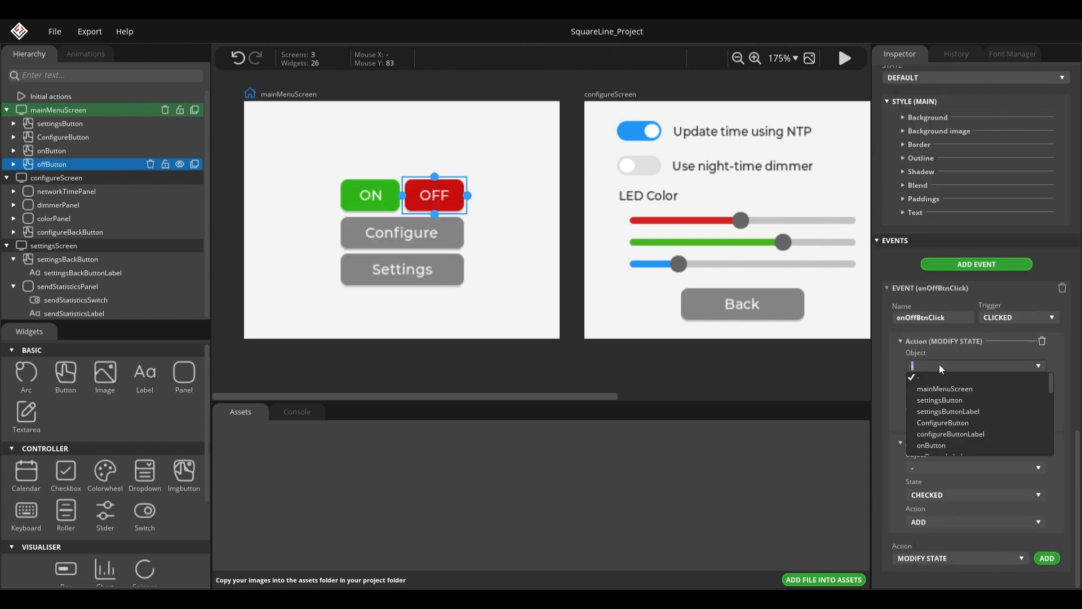
{"action": "left_click", "coordinate": [937, 405]}
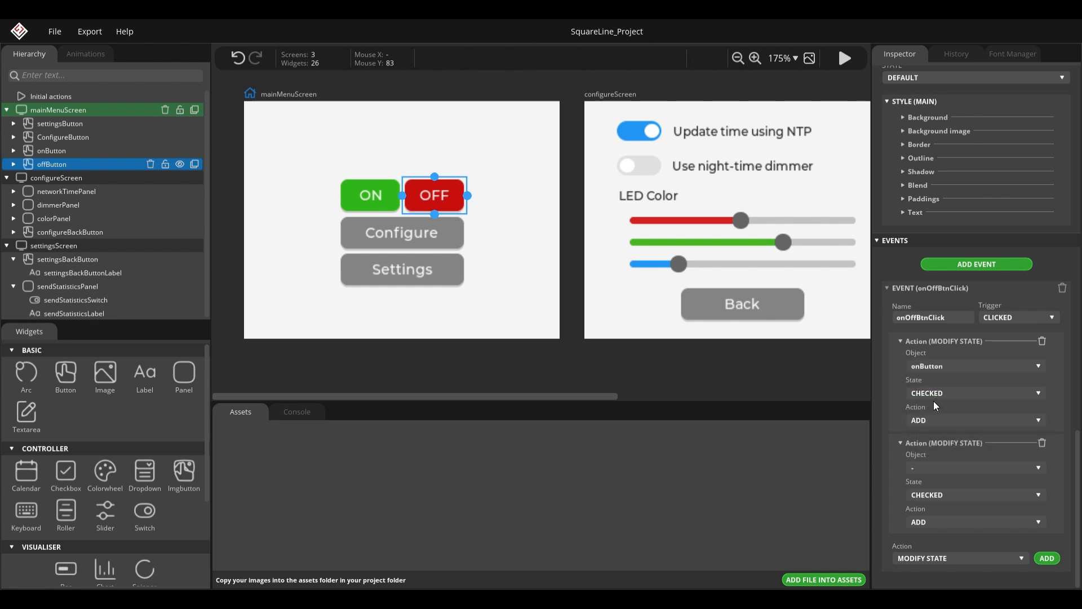
{"action": "left_click", "coordinate": [955, 393]}
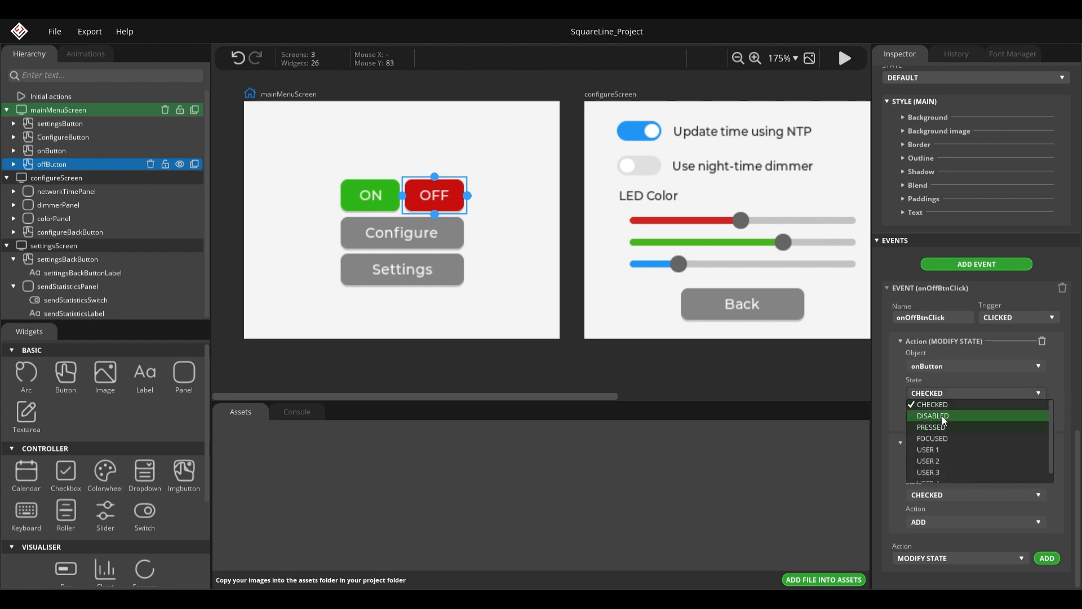
{"action": "left_click", "coordinate": [969, 415]}
{"action": "left_click", "coordinate": [939, 420]}
{"action": "left_click", "coordinate": [934, 442]}
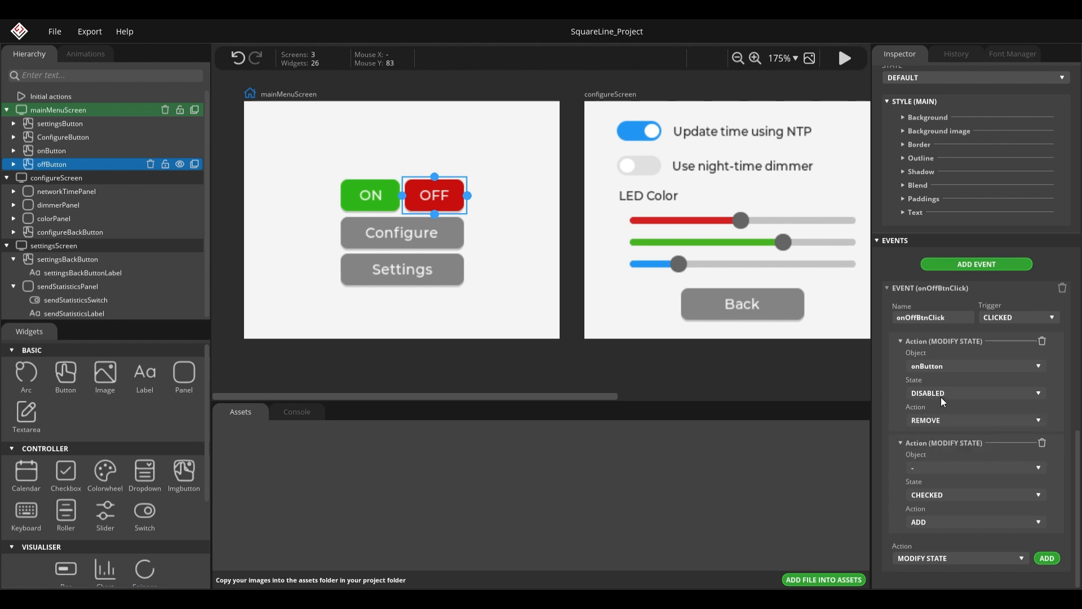
Configure the second MODIFY STATE action of onOffBtnClick to ADD the DISABLED state to offButton, and collapse the event.
{"action": "left_click", "coordinate": [943, 468]}
{"action": "scroll", "coordinate": [942, 520], "scroll_direction": "down", "scroll_amount": 2}
{"action": "left_click", "coordinate": [939, 524]}
{"action": "left_click", "coordinate": [943, 492]}
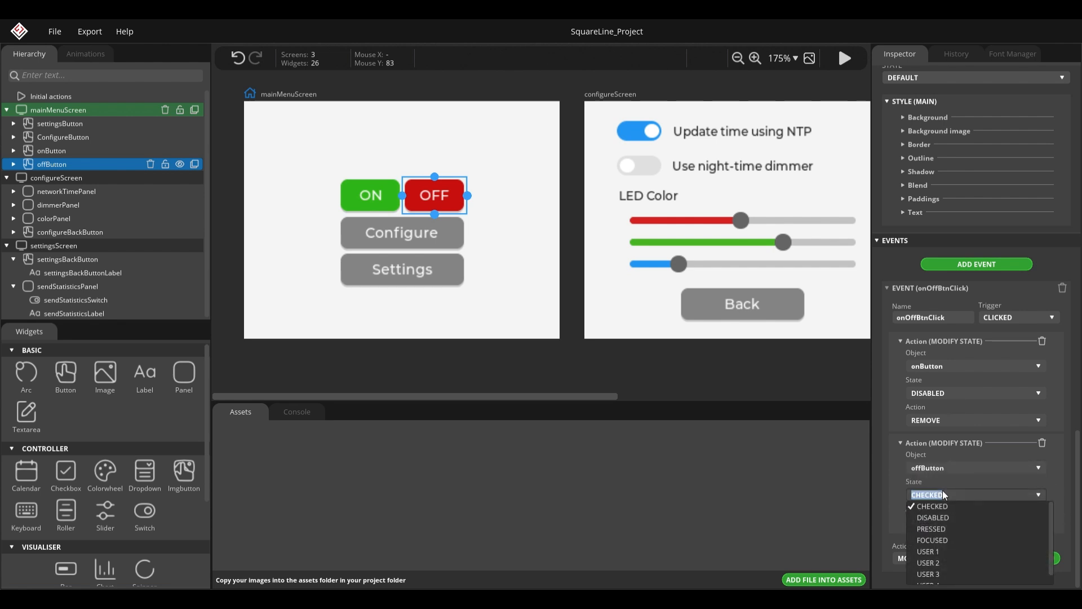
{"action": "left_click", "coordinate": [935, 518]}
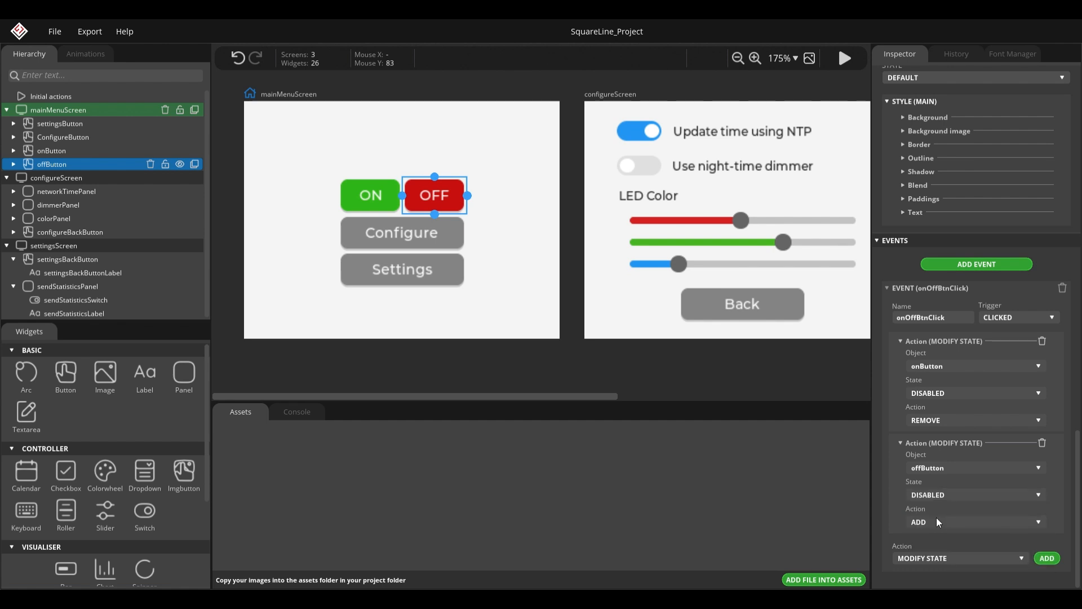
{"action": "left_click", "coordinate": [885, 287]}
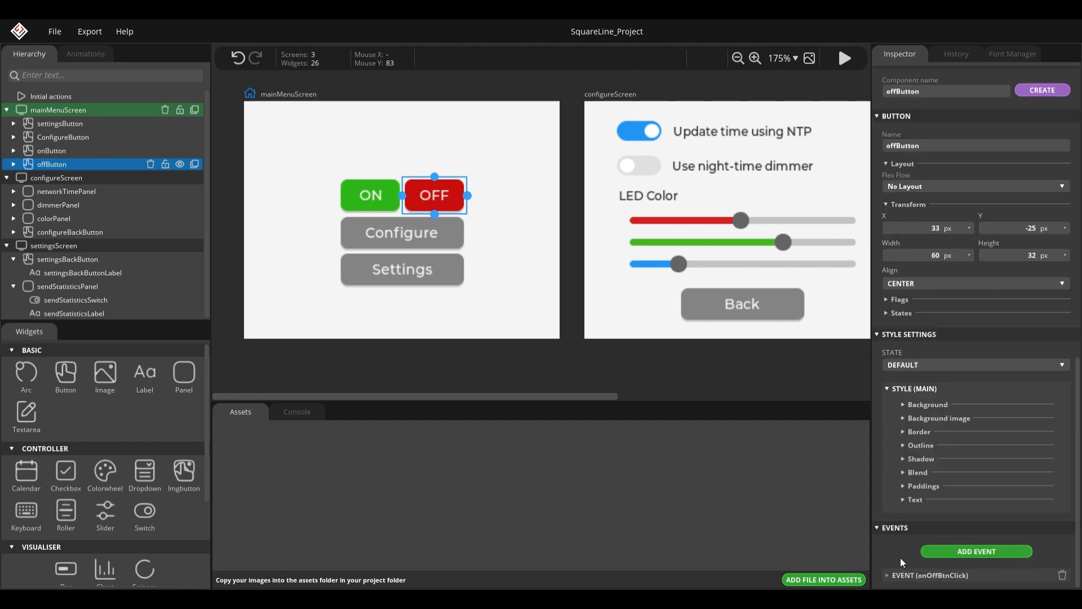
Enable the Disabled state on the ON button so it starts disabled, and deselect it.
{"action": "left_click", "coordinate": [361, 151]}
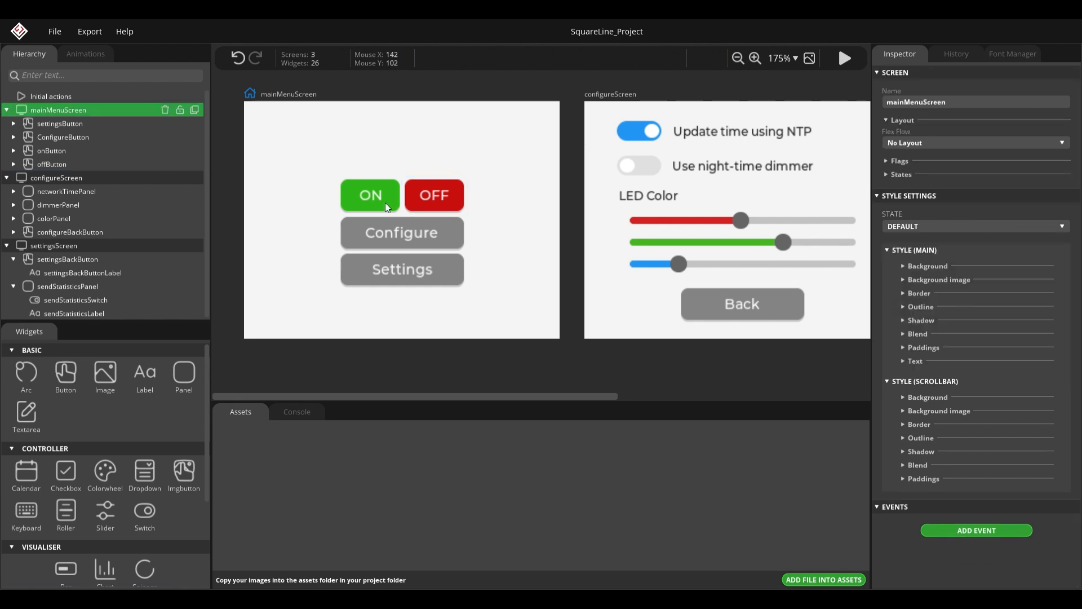
{"action": "left_click", "coordinate": [387, 208]}
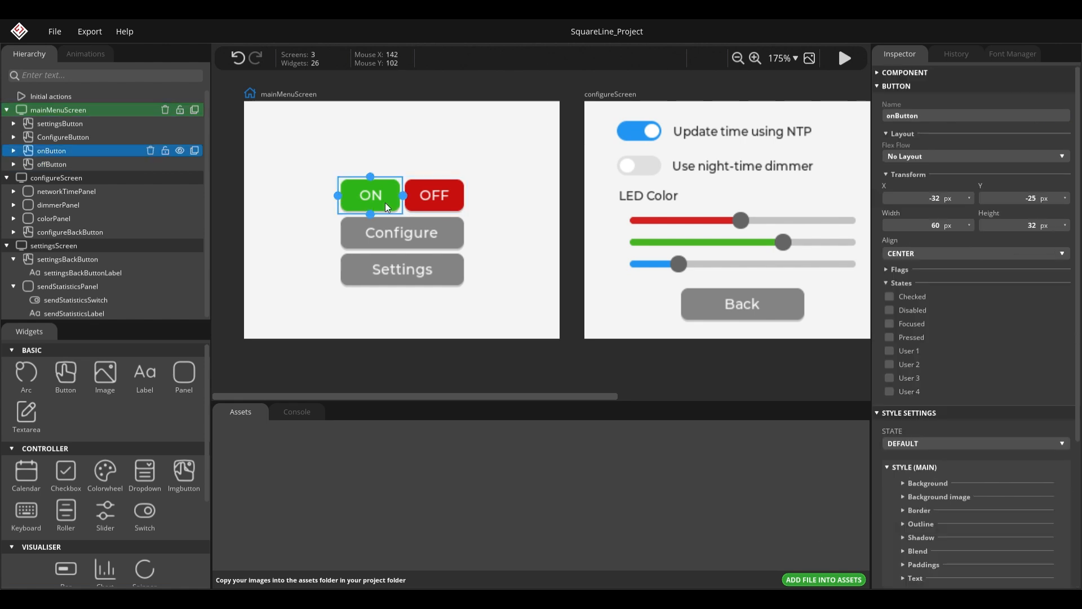
{"action": "left_click", "coordinate": [889, 310]}
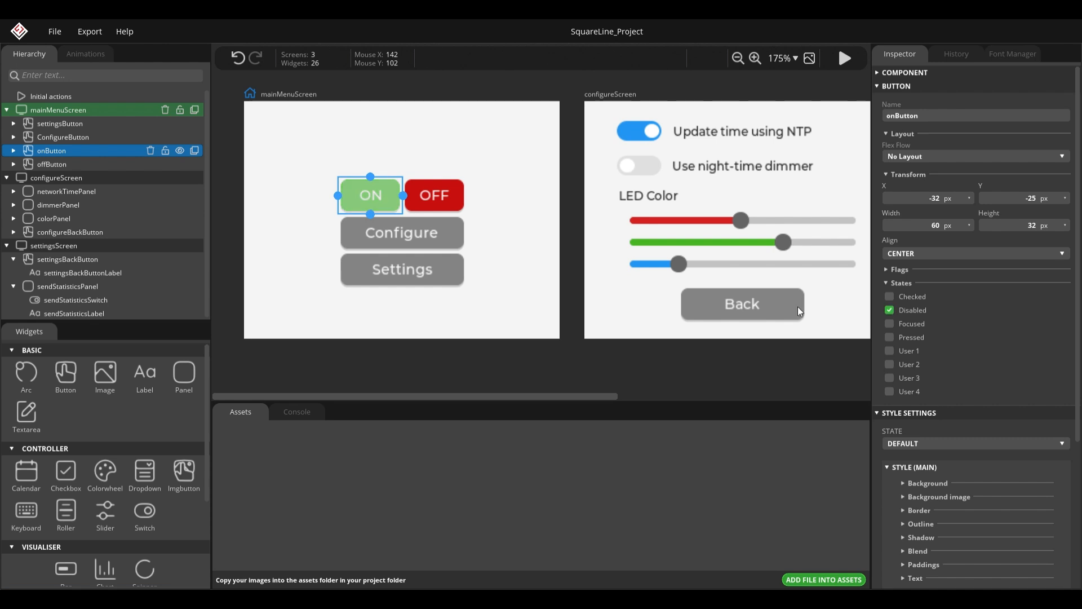
{"action": "left_click", "coordinate": [524, 188]}
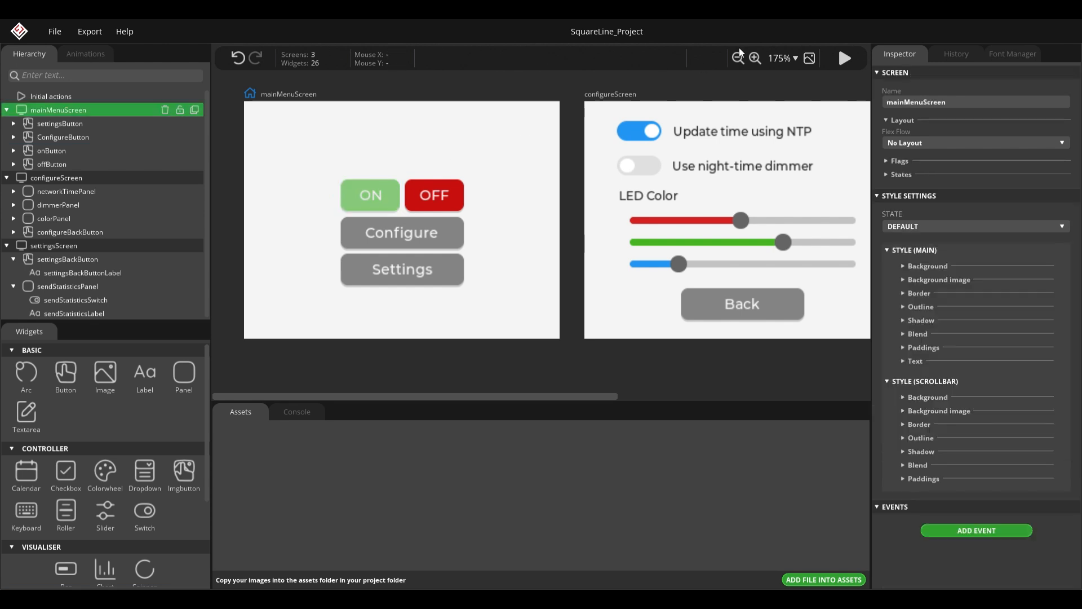
Run the main menu screen in play mode and test switching between the OFF and ON buttons.
{"action": "left_click", "coordinate": [845, 58]}
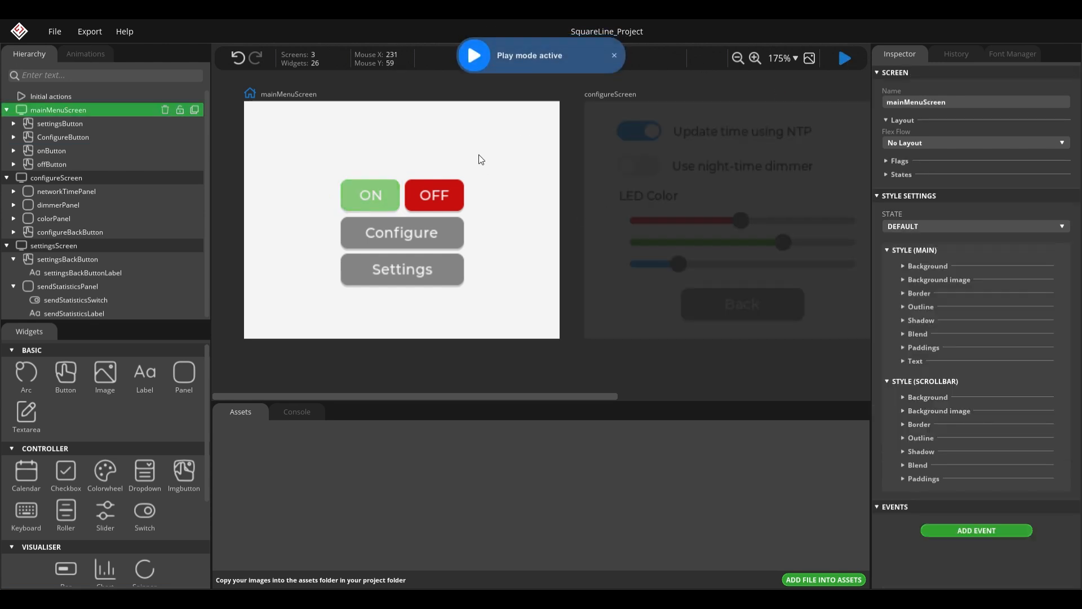
{"action": "left_click", "coordinate": [844, 60]}
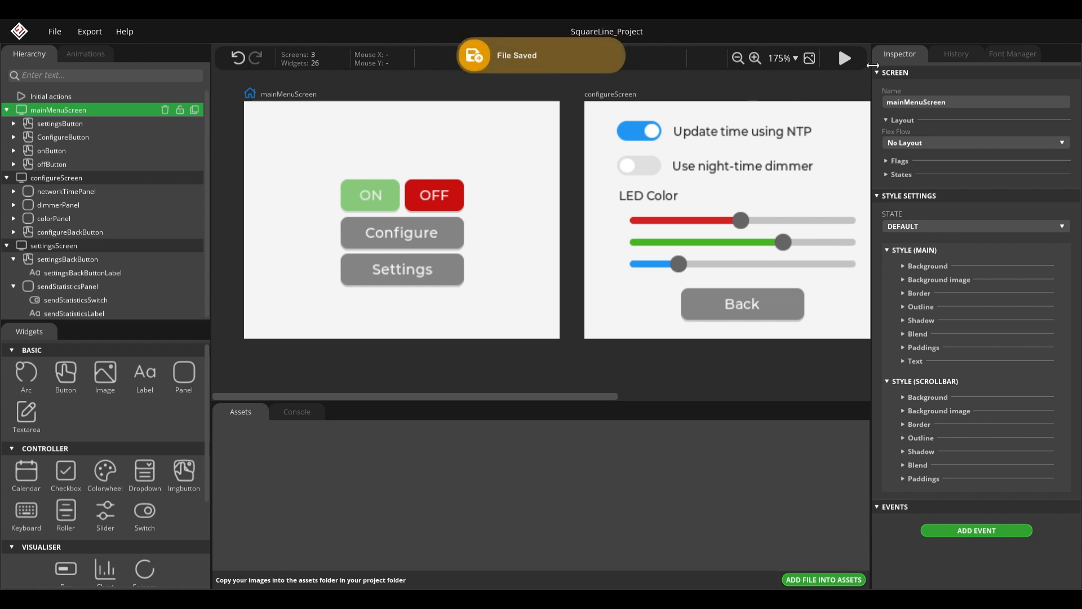
{"action": "left_click", "coordinate": [845, 58]}
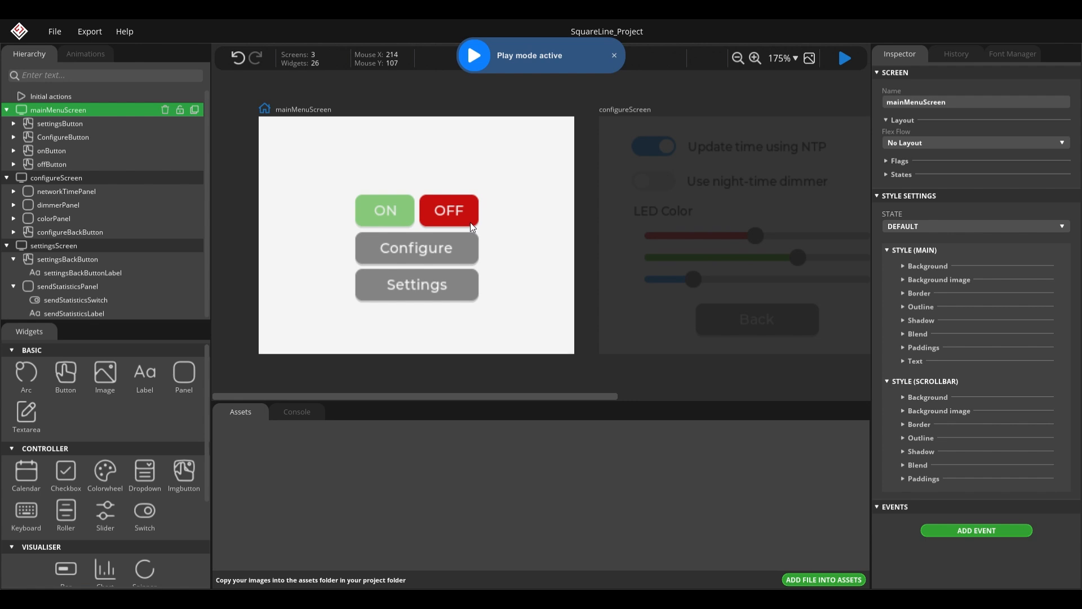
{"action": "left_click", "coordinate": [470, 222]}
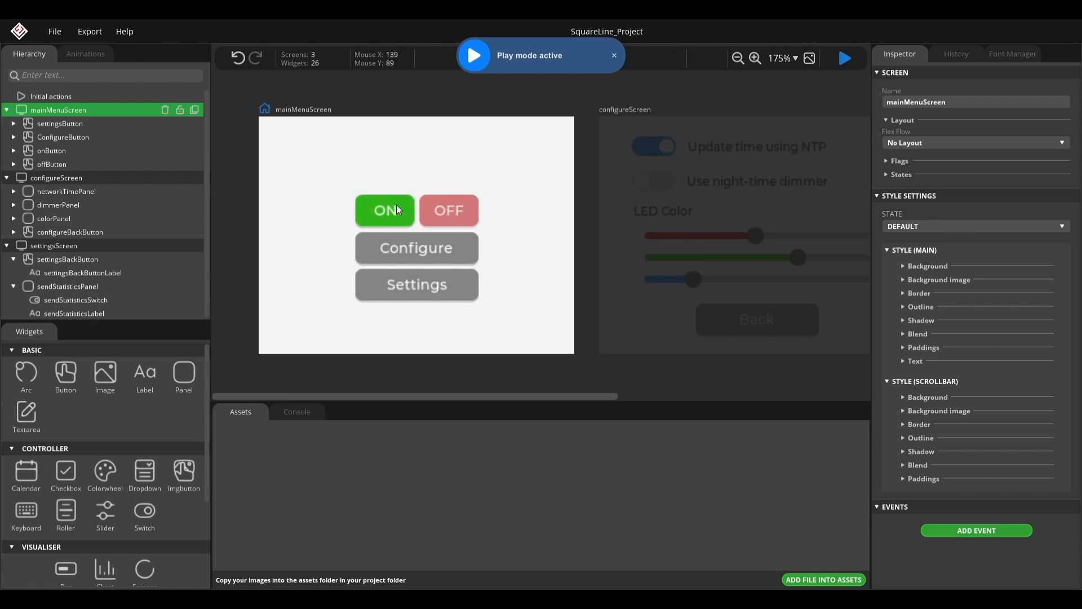
{"action": "left_click", "coordinate": [432, 224]}
{"action": "left_click", "coordinate": [429, 221]}
{"action": "left_click", "coordinate": [404, 220]}
{"action": "left_click", "coordinate": [404, 221]}
{"action": "left_click", "coordinate": [429, 221]}
{"action": "left_click", "coordinate": [397, 214]}
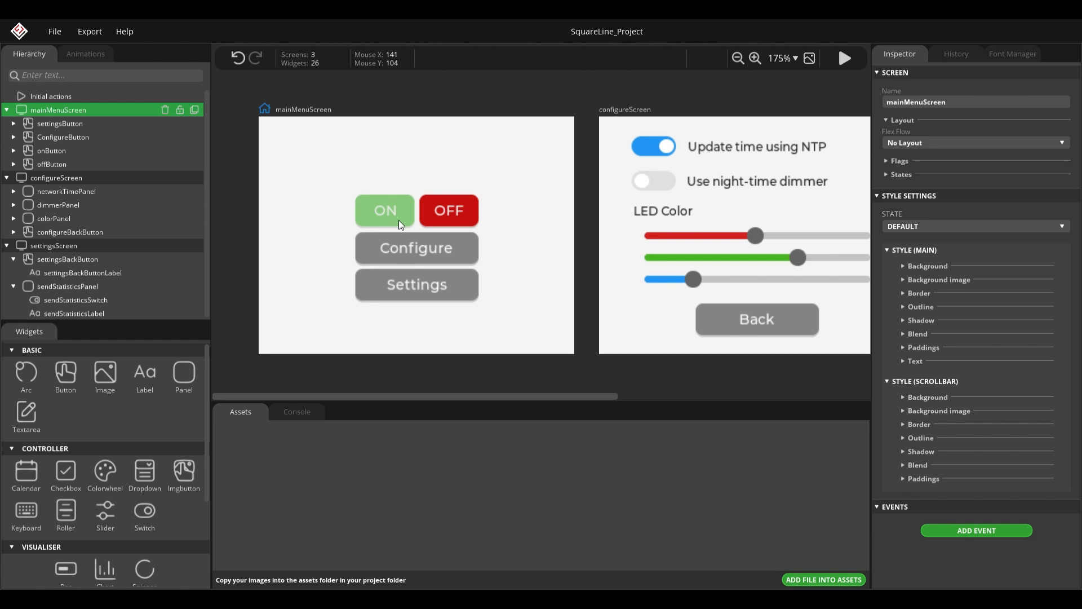
In the ON button's onOnBtnClick event, set the unassigned MODIFY STATE action's object to onButton and its state to DISABLED.
{"action": "left_click", "coordinate": [399, 220]}
{"action": "scroll", "coordinate": [982, 461], "scroll_direction": "down", "scroll_amount": 5}
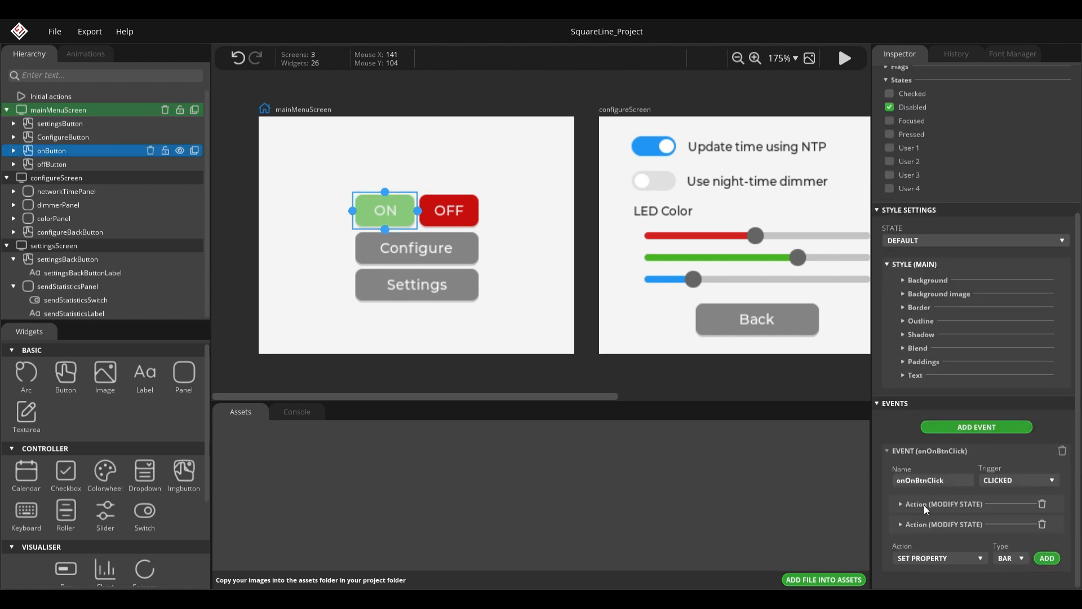
{"action": "left_click", "coordinate": [900, 525]}
{"action": "scroll", "coordinate": [914, 502], "scroll_direction": "down", "scroll_amount": 2}
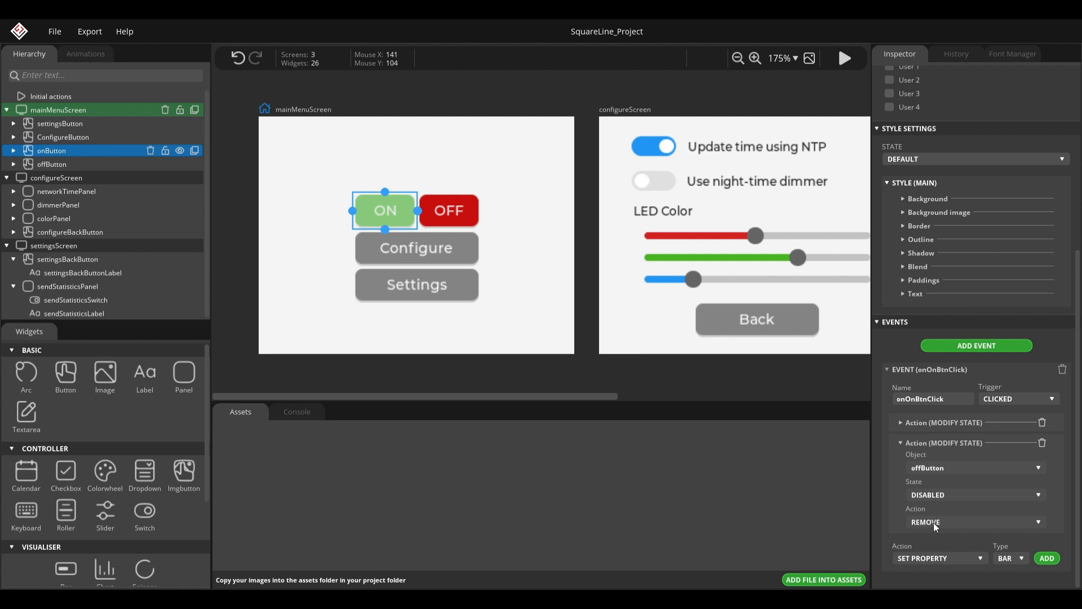
{"action": "left_click", "coordinate": [901, 443]}
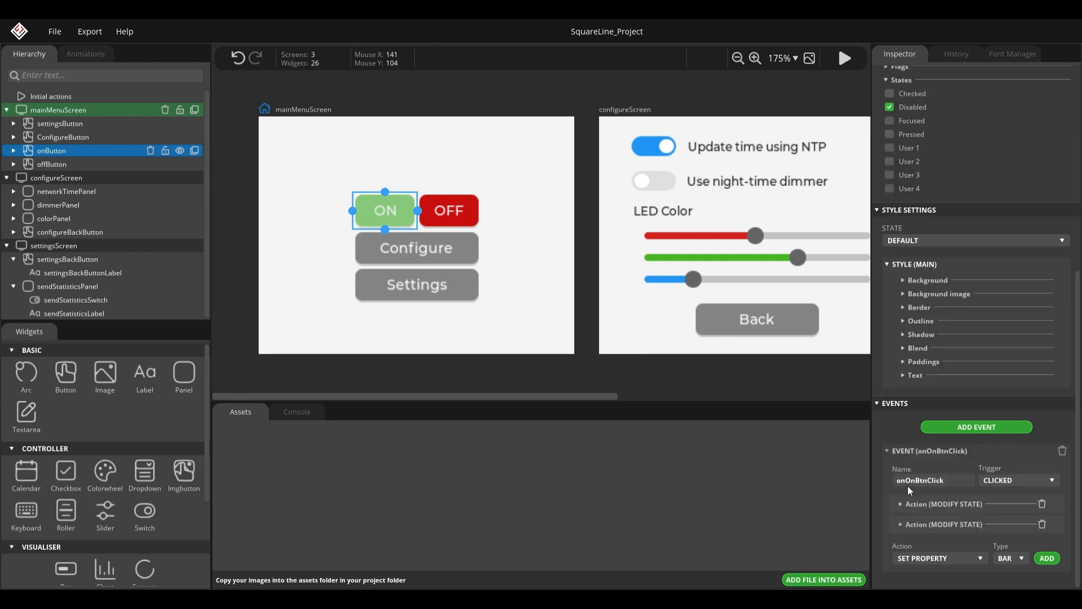
{"action": "left_click", "coordinate": [902, 504]}
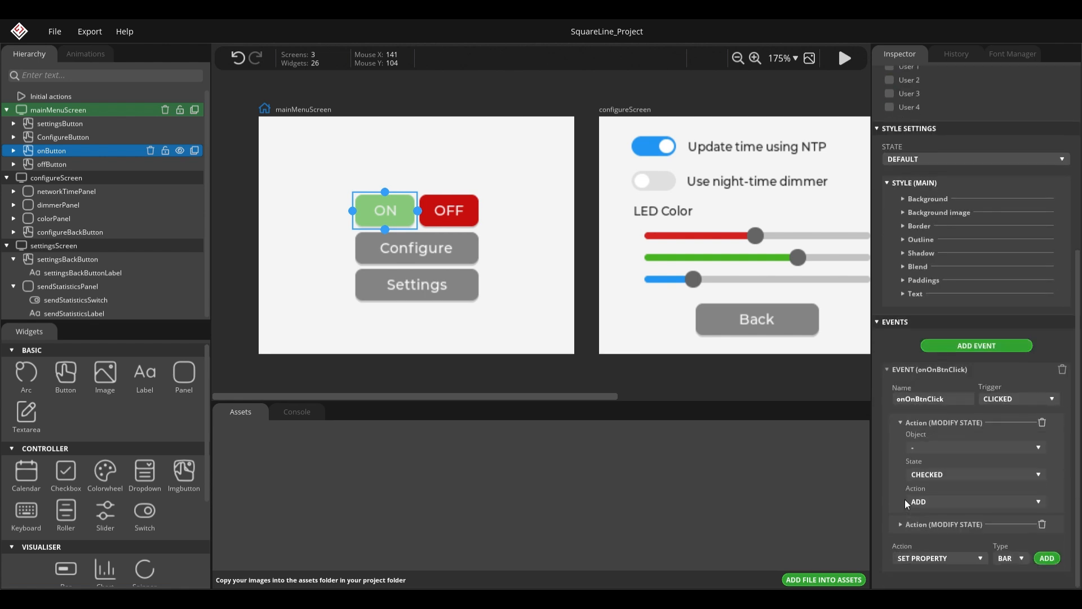
{"action": "left_click", "coordinate": [925, 445]}
{"action": "left_click", "coordinate": [947, 482]}
{"action": "left_click", "coordinate": [933, 477]}
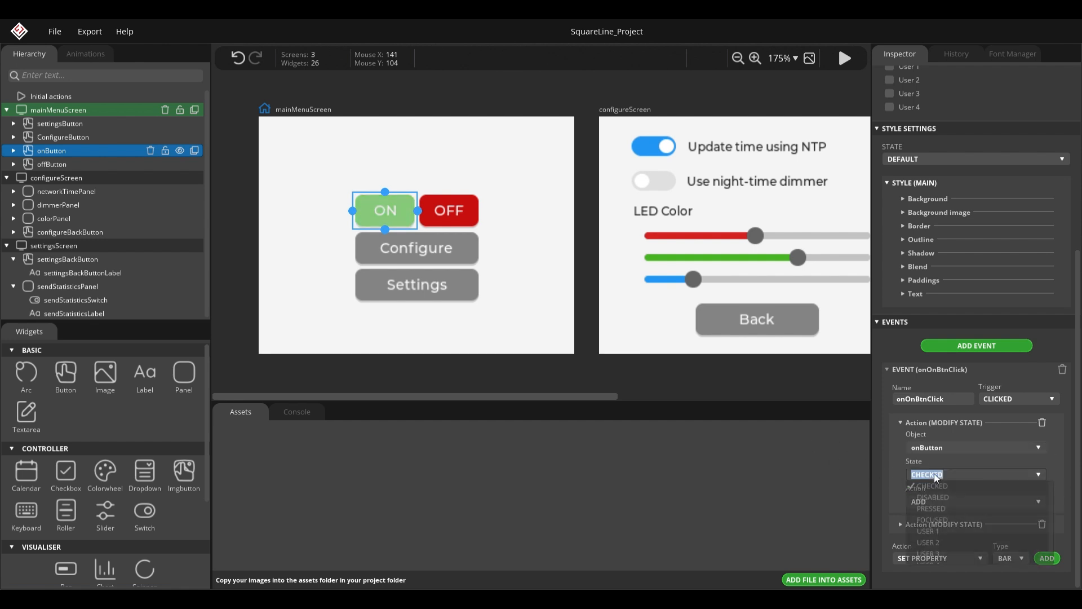
{"action": "left_click", "coordinate": [936, 498]}
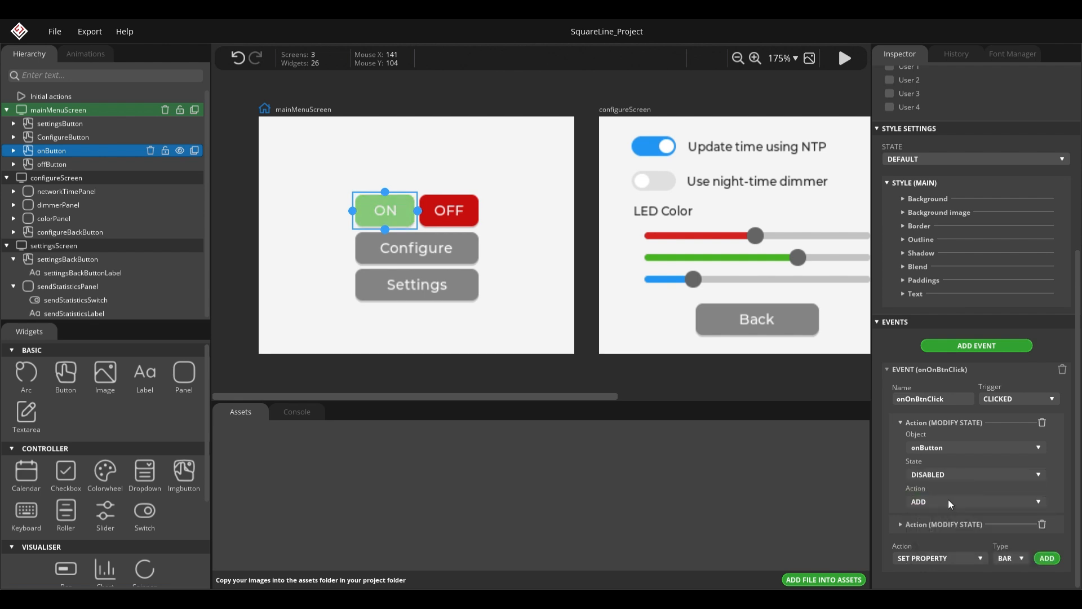
Save the project and test the ON and OFF buttons' mutual toggling again in play mode.
{"action": "left_click", "coordinate": [850, 378]}
{"action": "key", "text": "ctrl+s"}
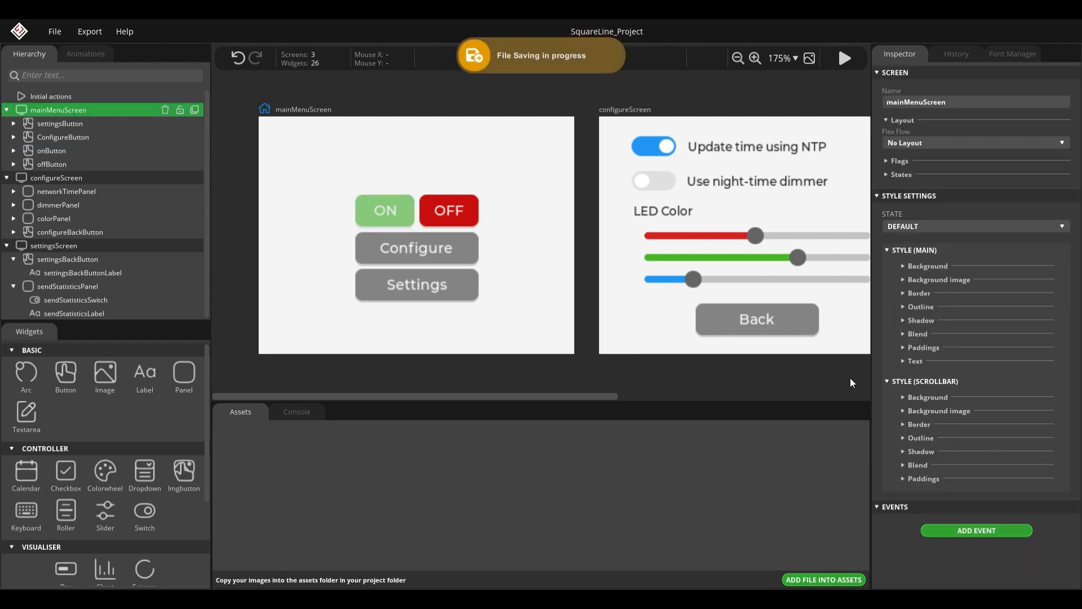
{"action": "left_click", "coordinate": [846, 59]}
{"action": "left_click", "coordinate": [451, 220]}
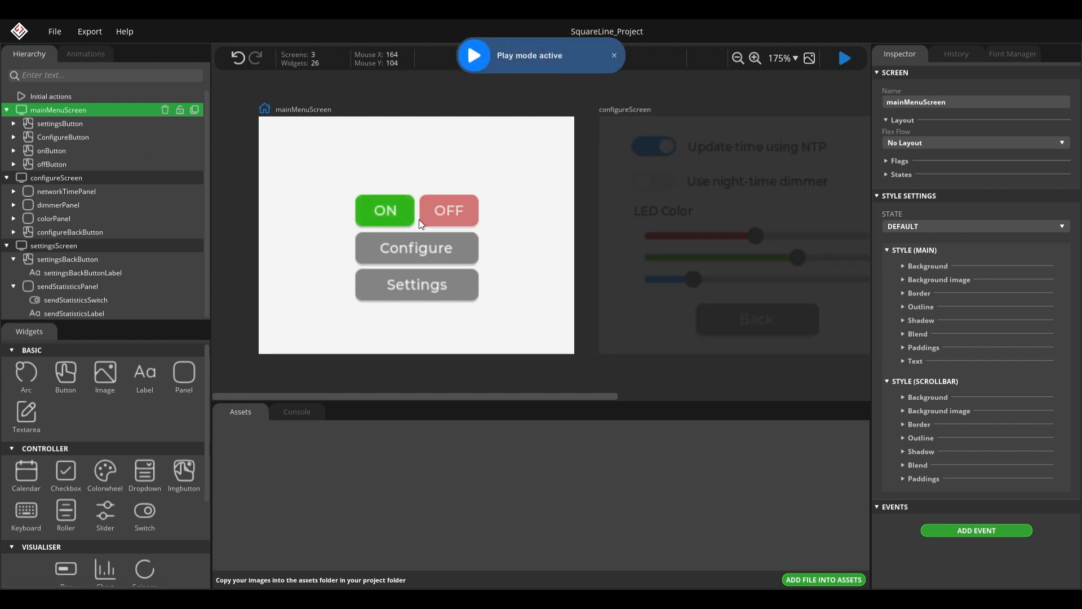
{"action": "left_click", "coordinate": [405, 218]}
{"action": "left_click", "coordinate": [410, 220]}
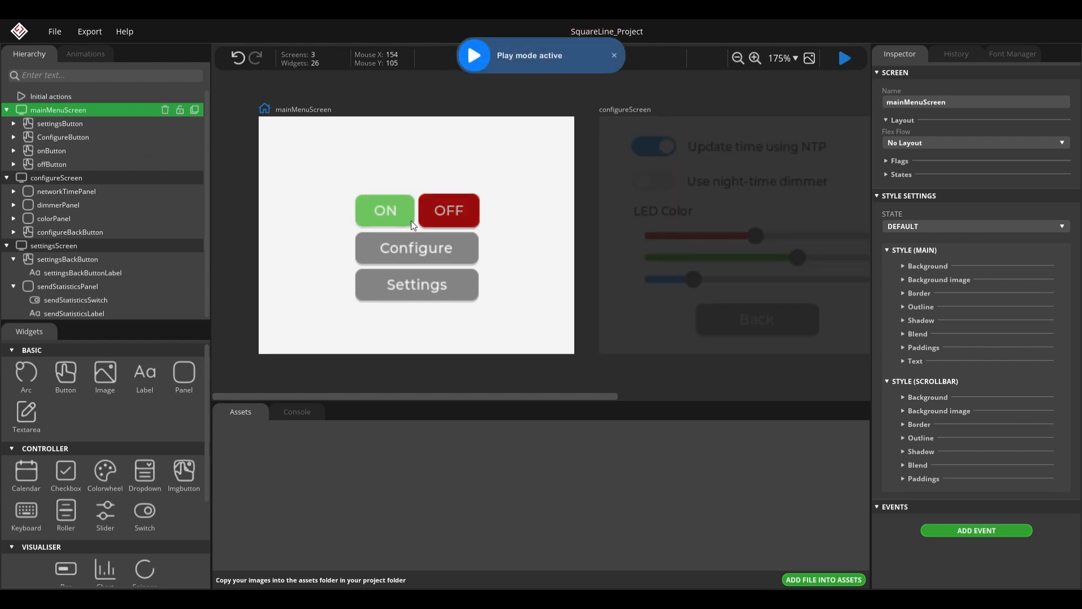
{"action": "left_click", "coordinate": [431, 220]}
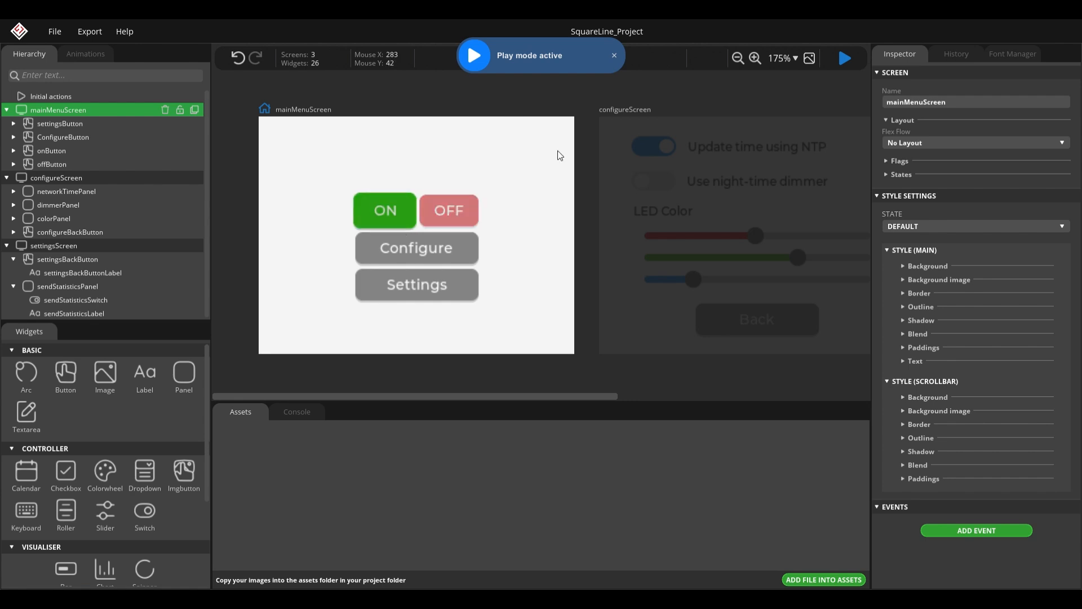
Stop play mode and collapse the configureScreen and settingsScreen branches in the hierarchy.
{"action": "left_click", "coordinate": [843, 59]}
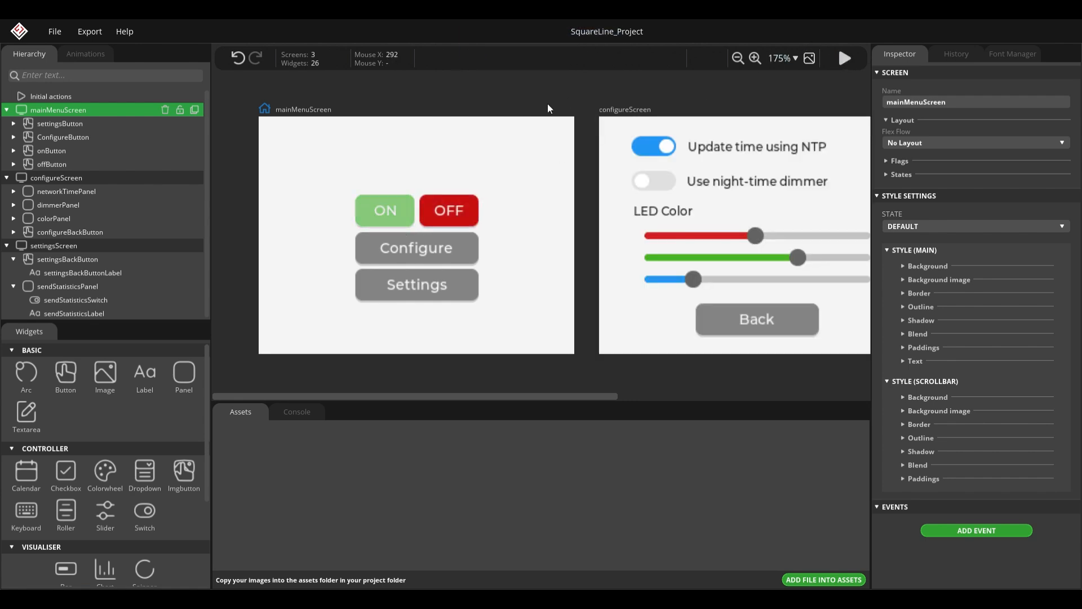
{"action": "scroll", "coordinate": [550, 107], "scroll_direction": "down", "scroll_amount": 3}
{"action": "scroll", "coordinate": [581, 108], "scroll_direction": "right", "scroll_amount": 5}
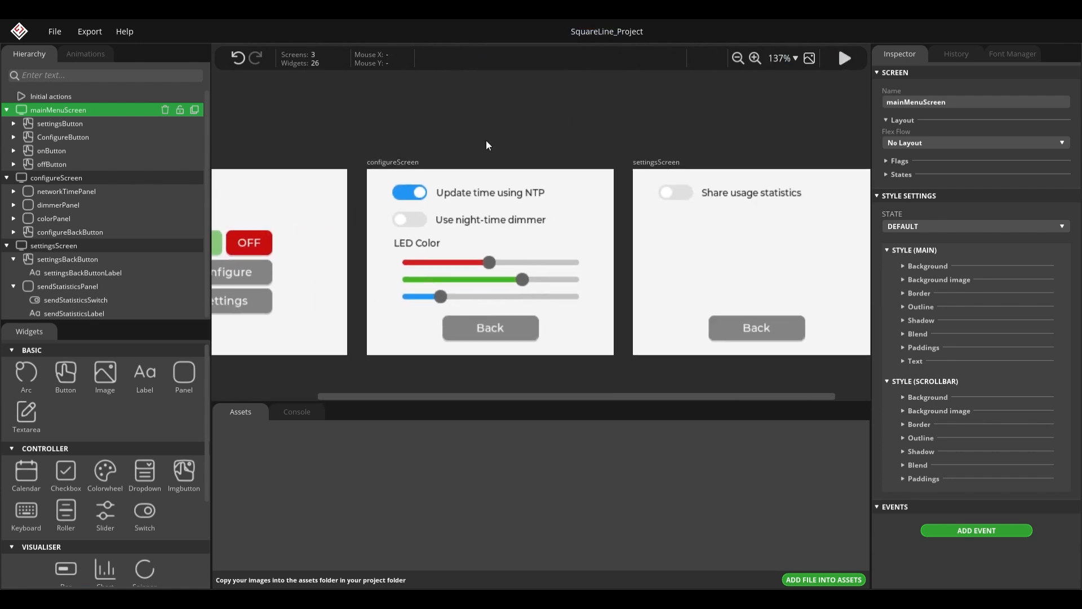
{"action": "scroll", "coordinate": [560, 135], "scroll_direction": "left", "scroll_amount": 5}
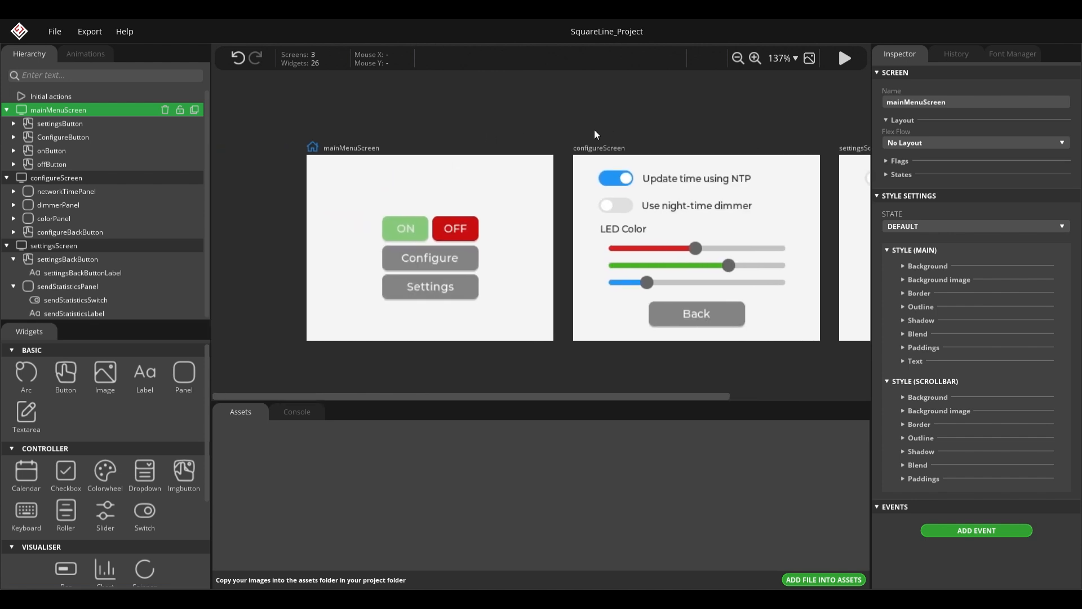
{"action": "left_click", "coordinate": [6, 179]}
{"action": "left_click", "coordinate": [7, 192]}
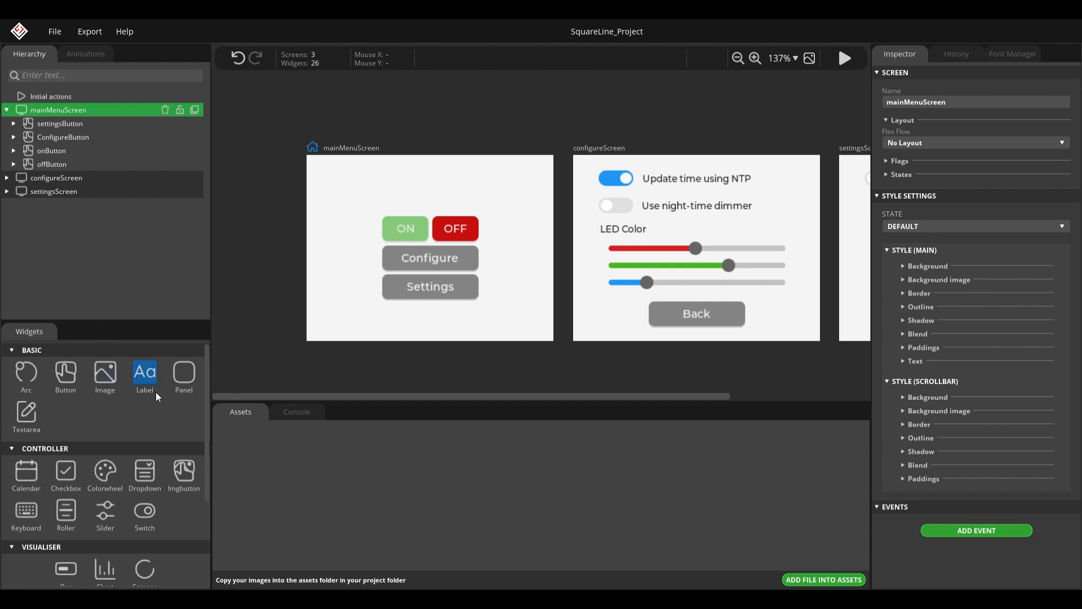
{"action": "scroll", "coordinate": [370, 201], "scroll_direction": "up", "scroll_amount": 2}
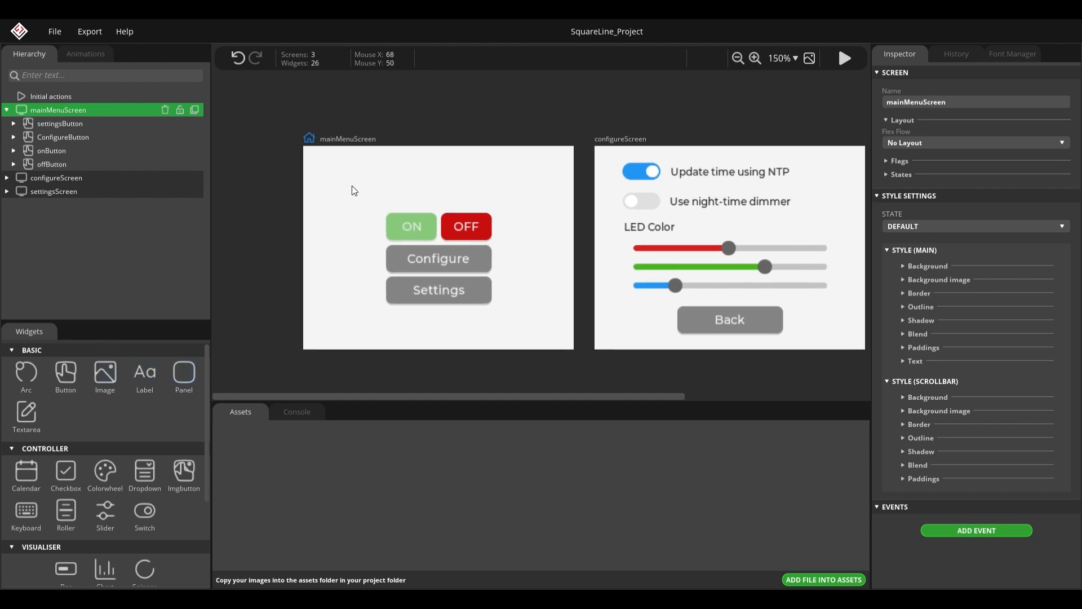
{"action": "left_click", "coordinate": [106, 53]}
{"action": "left_click", "coordinate": [15, 56]}
{"action": "scroll", "coordinate": [151, 455], "scroll_direction": "down", "scroll_amount": 2}
{"action": "scroll", "coordinate": [141, 455], "scroll_direction": "up", "scroll_amount": 2}
{"action": "scroll", "coordinate": [418, 226], "scroll_direction": "right", "scroll_amount": 3}
{"action": "left_click_drag", "start_coordinate": [597, 226], "coordinate": [415, 218]}
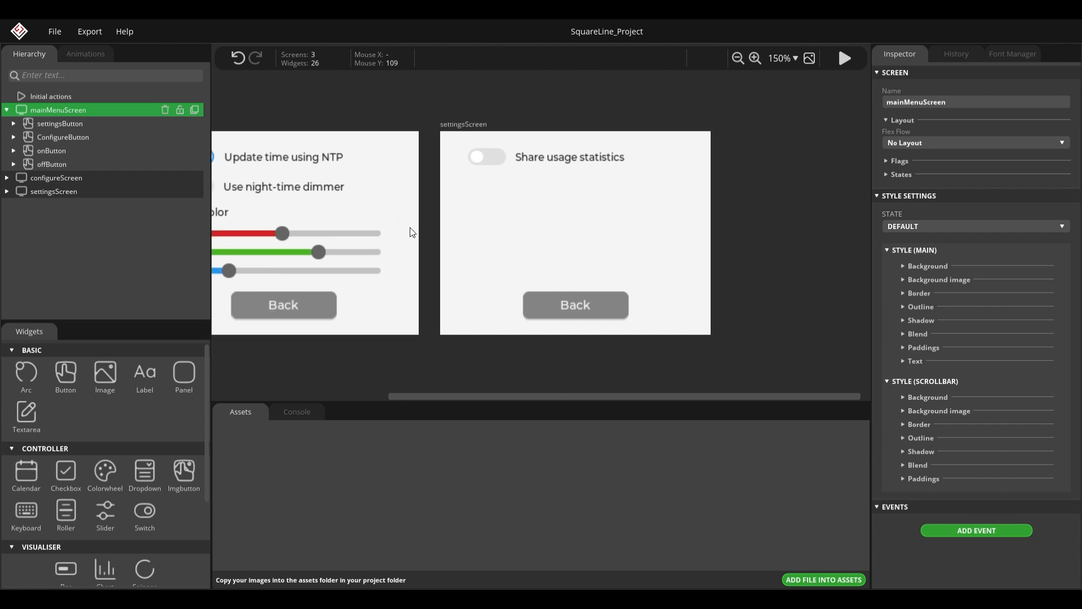
Try out a Calendar widget by adding it, moving it under settingsScreen, and deleting it.
{"action": "left_click", "coordinate": [27, 473]}
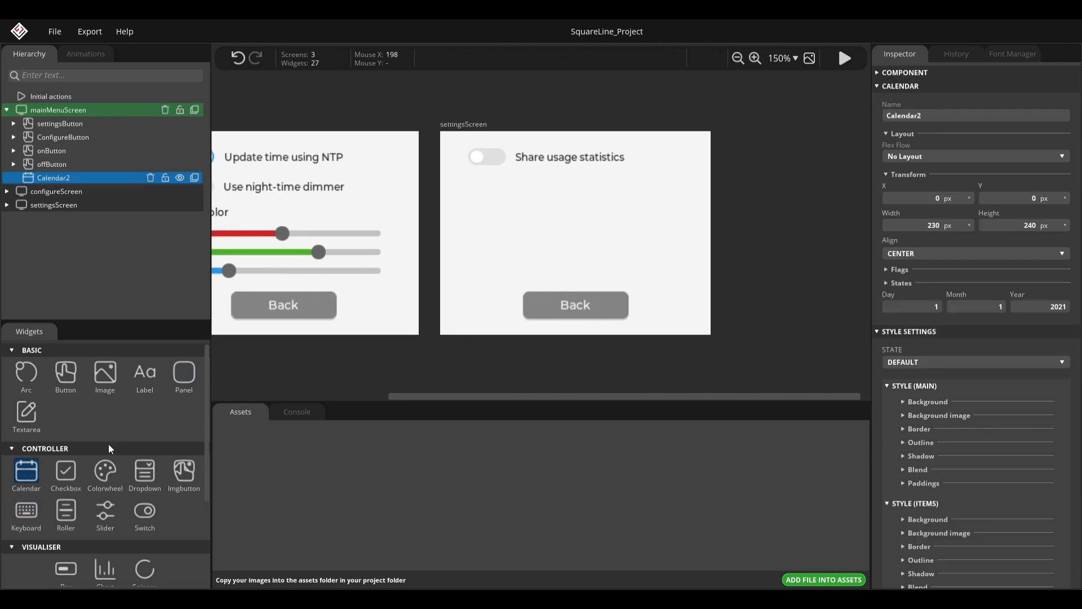
{"action": "mouse_move", "coordinate": [63, 174]}
{"action": "left_mouse_down"}
{"action": "mouse_move", "coordinate": [63, 202]}
{"action": "mouse_move", "coordinate": [55, 191]}
{"action": "left_mouse_up"}
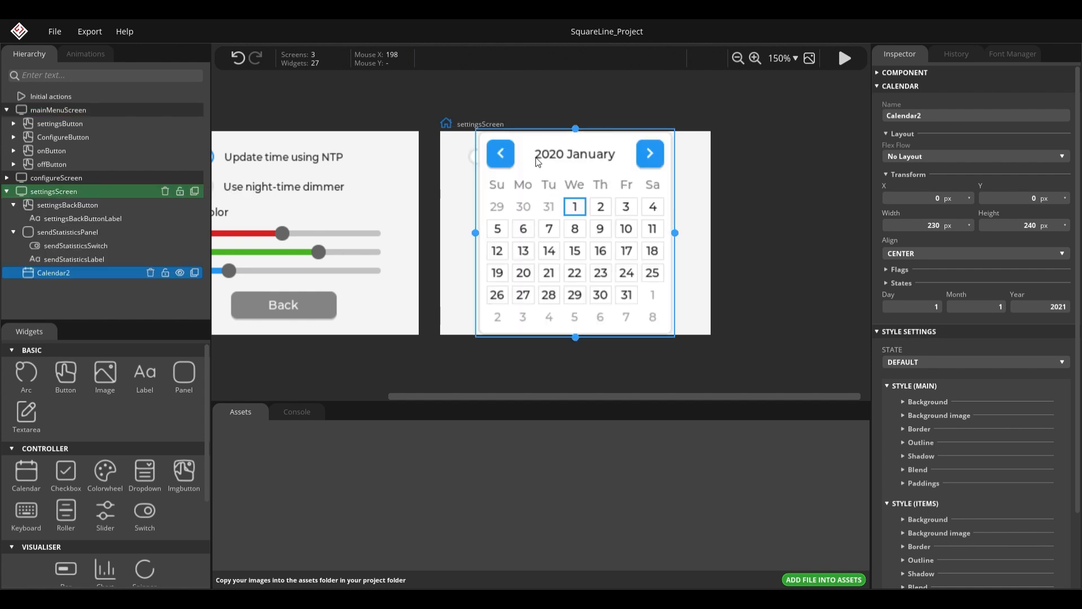
{"action": "key", "text": "Delete"}
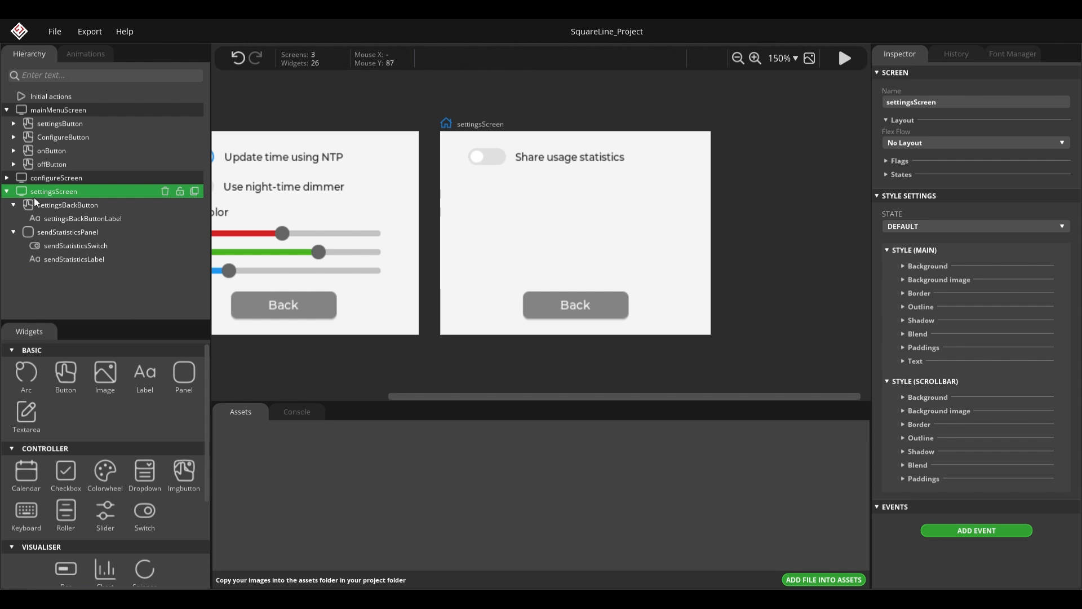
Collapse the settingsBackButton and sendStatisticsPanel branches in the hierarchy and save the project.
{"action": "left_click", "coordinate": [13, 205]}
{"action": "left_click", "coordinate": [13, 218]}
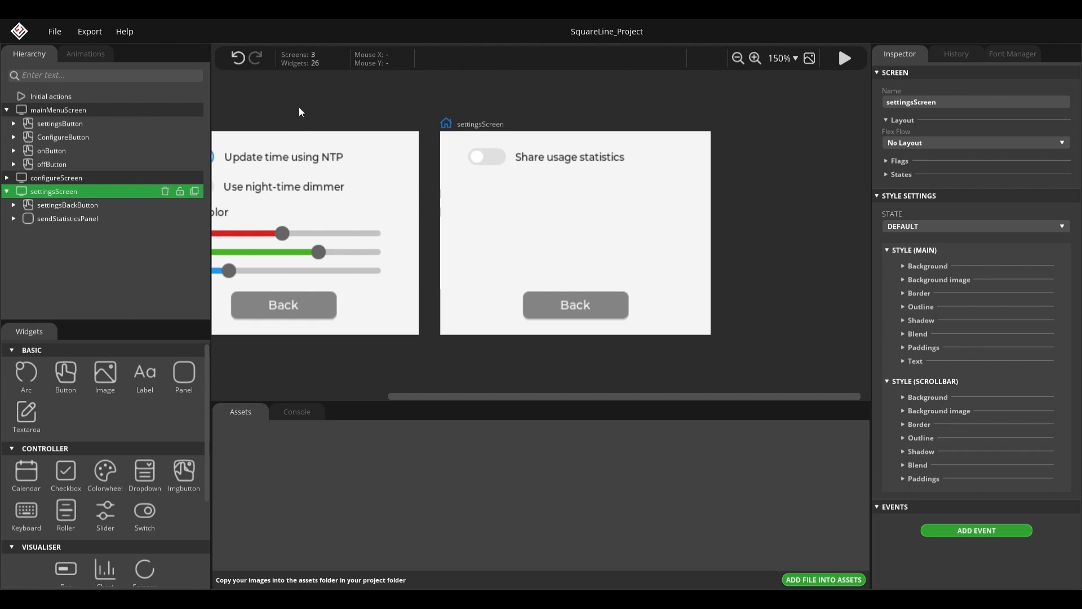
{"action": "left_click_drag", "start_coordinate": [312, 103], "coordinate": [557, 136]}
{"action": "key", "text": "ctrl+s"}
{"action": "mouse_move", "coordinate": [389, 136]}
{"action": "left_mouse_down"}
{"action": "mouse_move", "coordinate": [482, 134]}
{"action": "mouse_move", "coordinate": [396, 124]}
{"action": "left_mouse_up"}
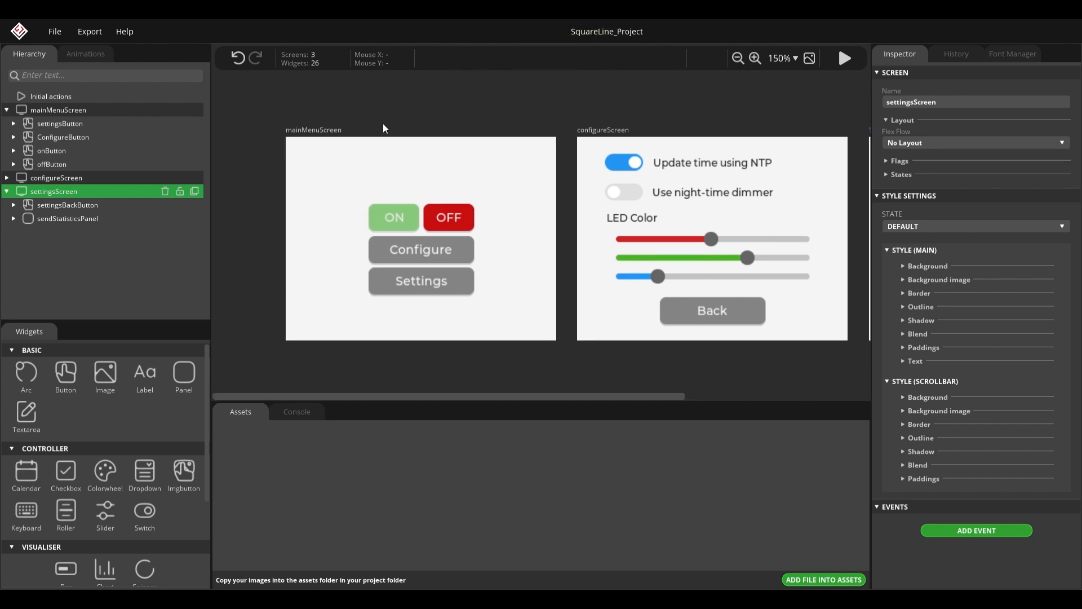
{"action": "scroll", "coordinate": [369, 123], "scroll_direction": "up", "scroll_amount": 1}
{"action": "left_click_drag", "start_coordinate": [290, 107], "coordinate": [288, 97]}
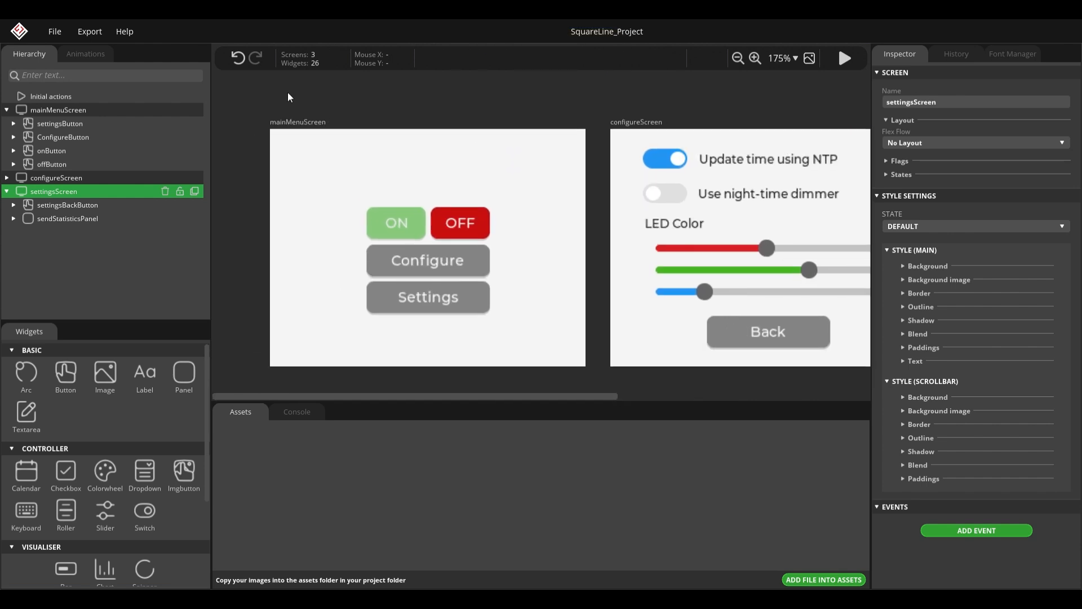
Undo the last change and redo it.
{"action": "left_click", "coordinate": [240, 58]}
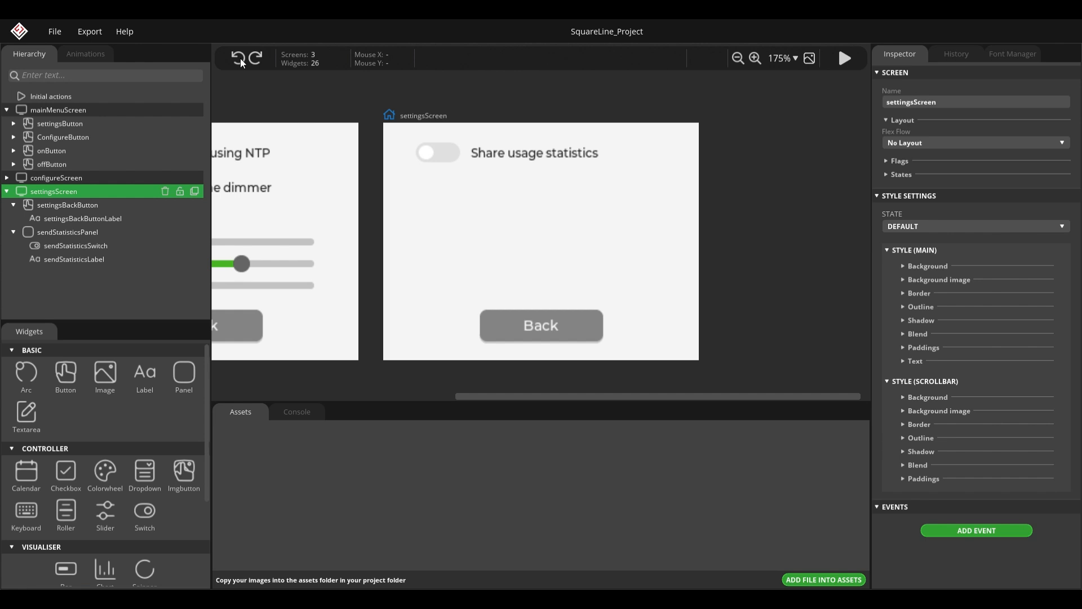
{"action": "left_click", "coordinate": [254, 58]}
{"action": "left_click_drag", "start_coordinate": [400, 139], "coordinate": [562, 122]}
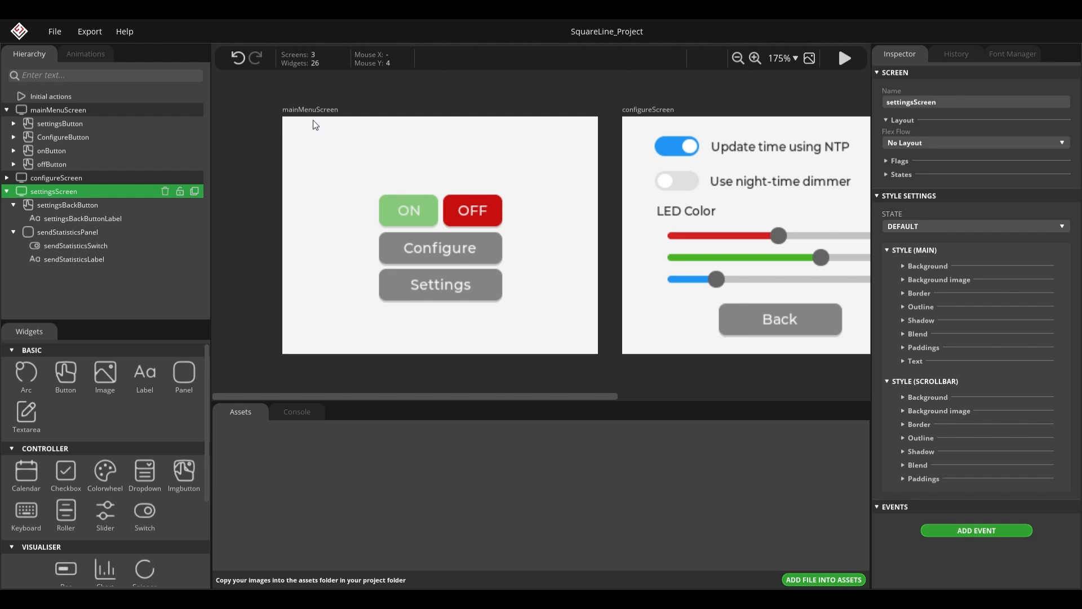
Open the Wordclock-UI.spj project without saving the changes in the current one.
{"action": "left_click", "coordinate": [58, 32]}
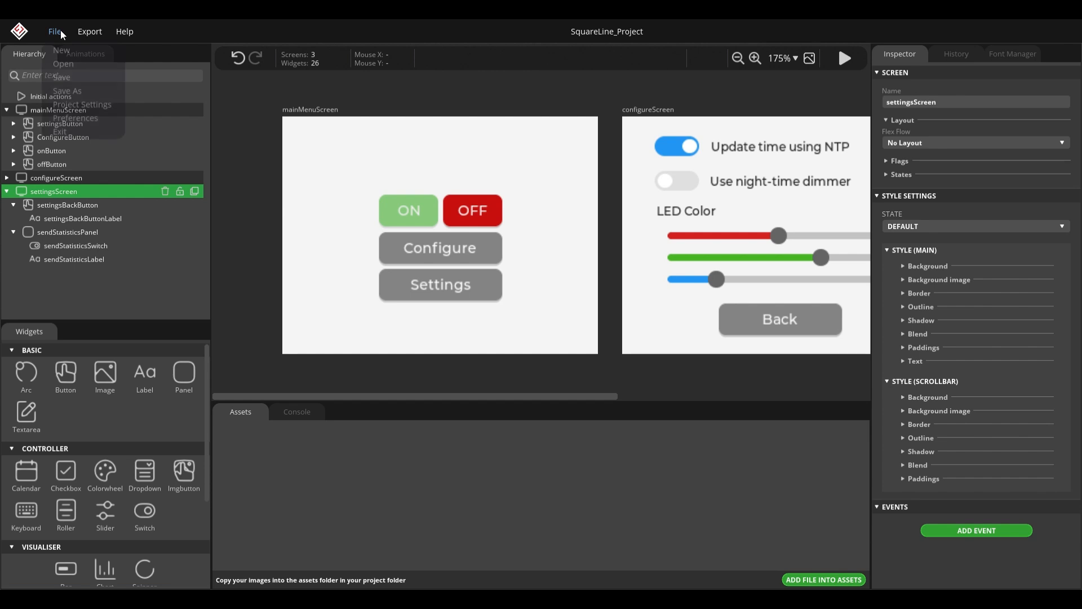
{"action": "left_click", "coordinate": [73, 67]}
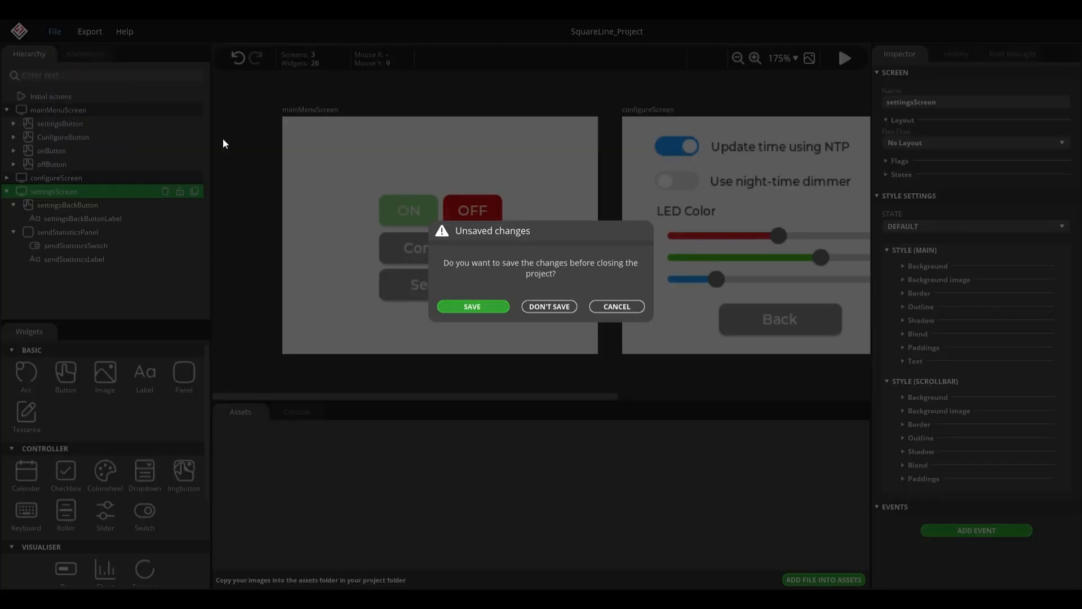
{"action": "left_click", "coordinate": [540, 306]}
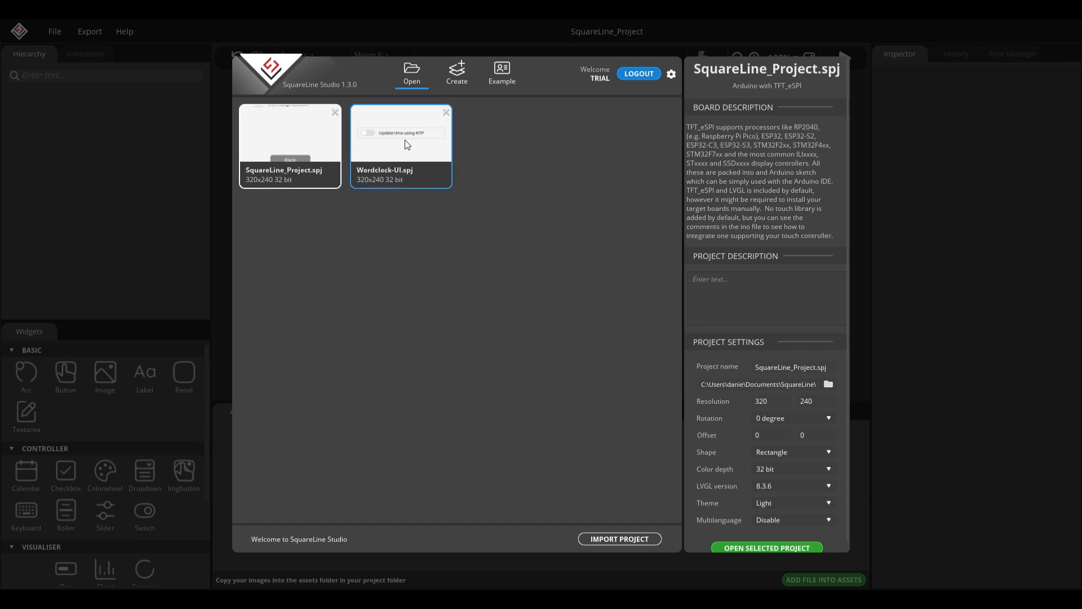
{"action": "left_click", "coordinate": [372, 154]}
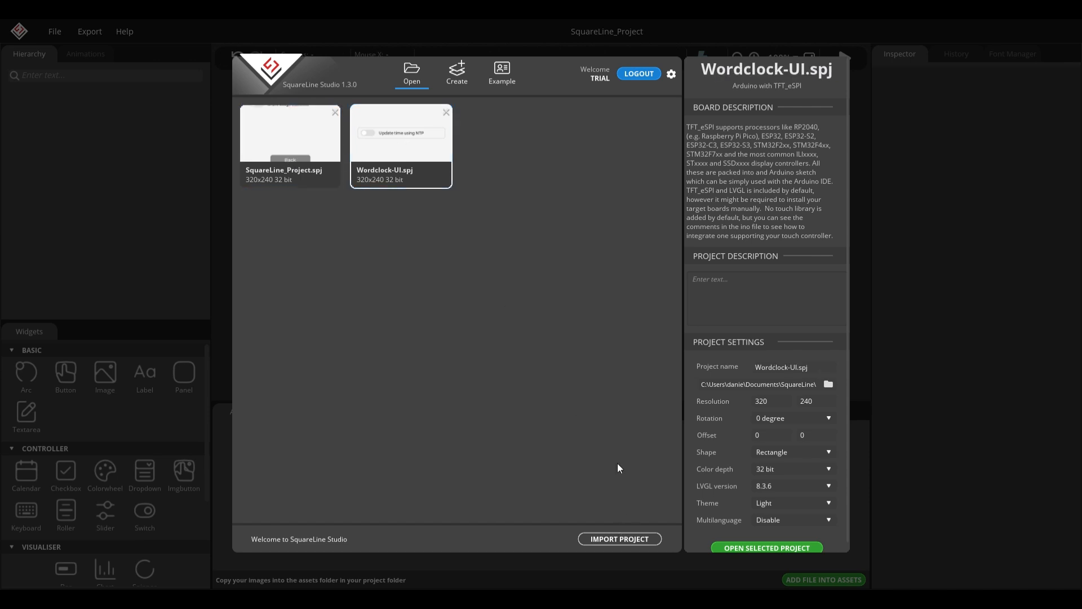
{"action": "double_click", "coordinate": [411, 148]}
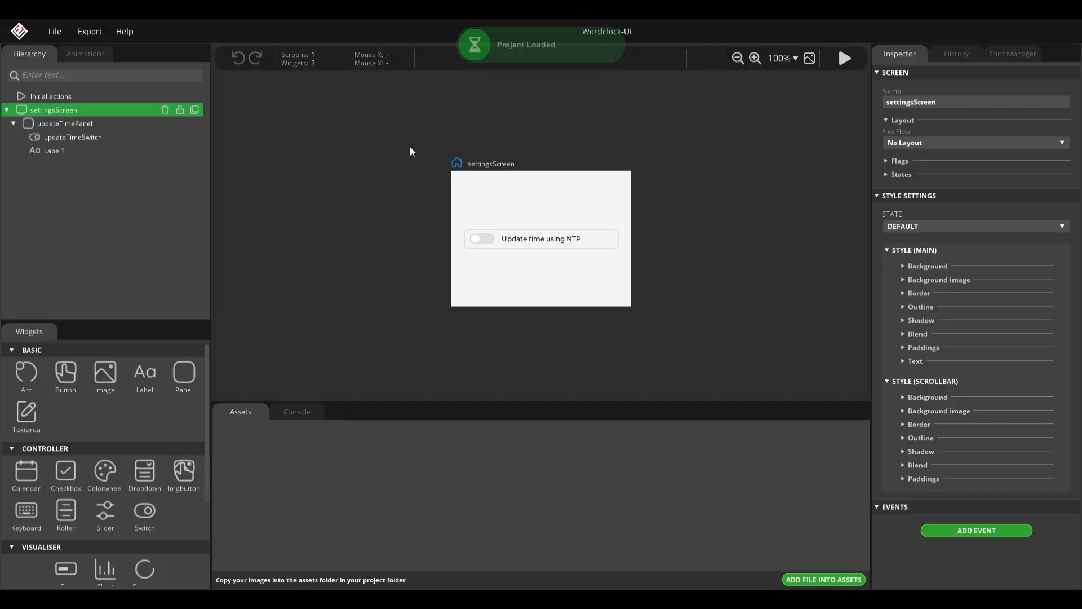
{"action": "scroll", "coordinate": [361, 159], "scroll_direction": "up", "scroll_amount": 1}
{"action": "scroll", "coordinate": [359, 163], "scroll_direction": "up", "scroll_amount": 1}
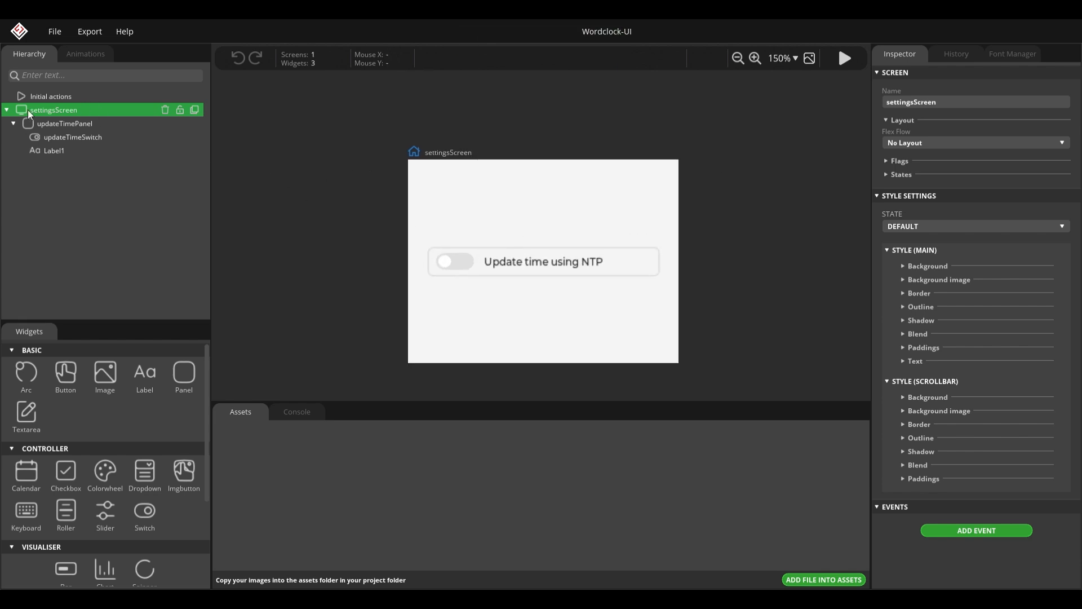
{"action": "left_click", "coordinate": [8, 112]}
{"action": "left_click", "coordinate": [8, 112]}
{"action": "left_click", "coordinate": [180, 109]}
Set Autosave to 5 mins in the preferences, review the hotkeys list, and close the preferences.
{"action": "left_click", "coordinate": [53, 34]}
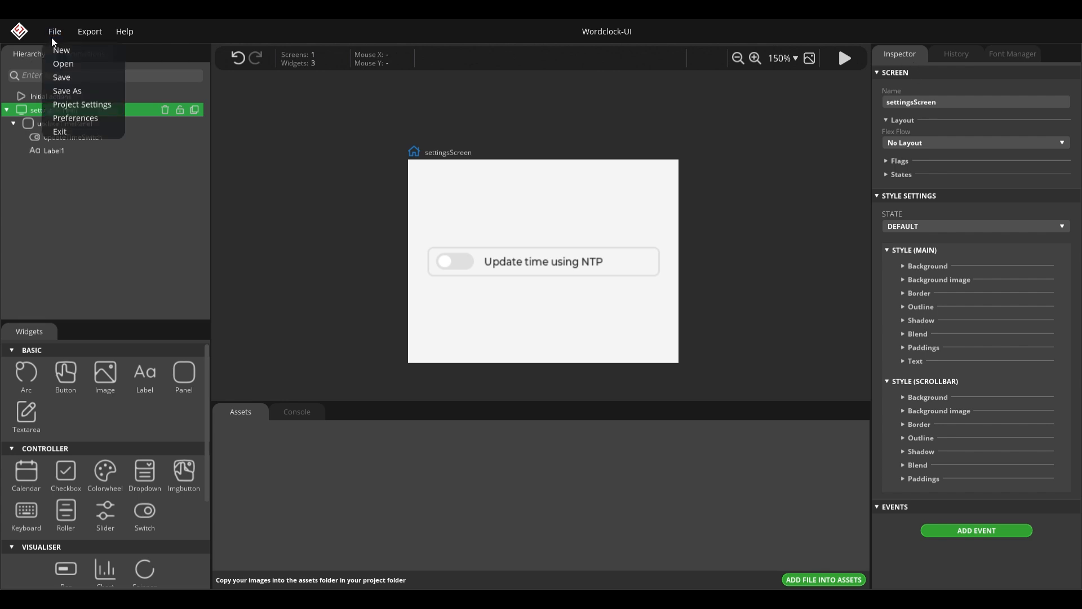
{"action": "left_click", "coordinate": [71, 117]}
{"action": "scroll", "coordinate": [507, 277], "scroll_direction": "down", "scroll_amount": 5}
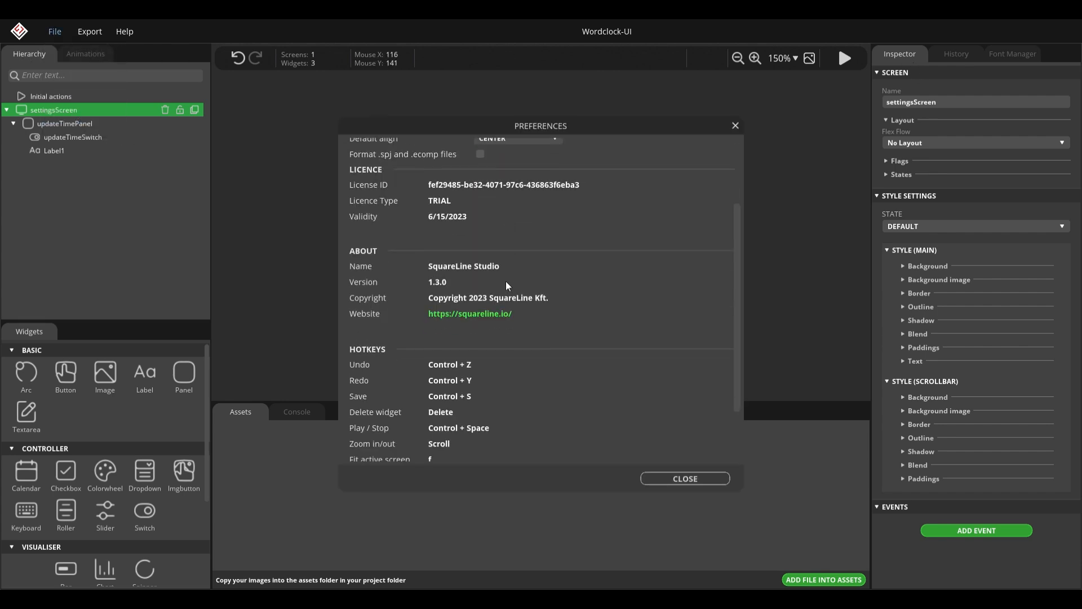
{"action": "scroll", "coordinate": [516, 278], "scroll_direction": "up", "scroll_amount": 5}
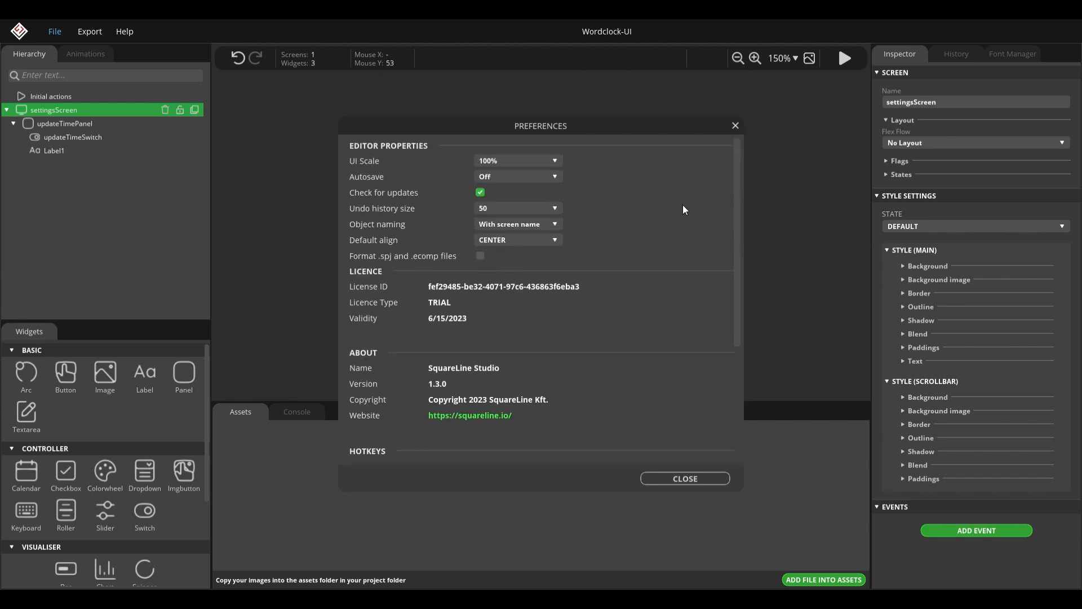
{"action": "left_click", "coordinate": [540, 178]}
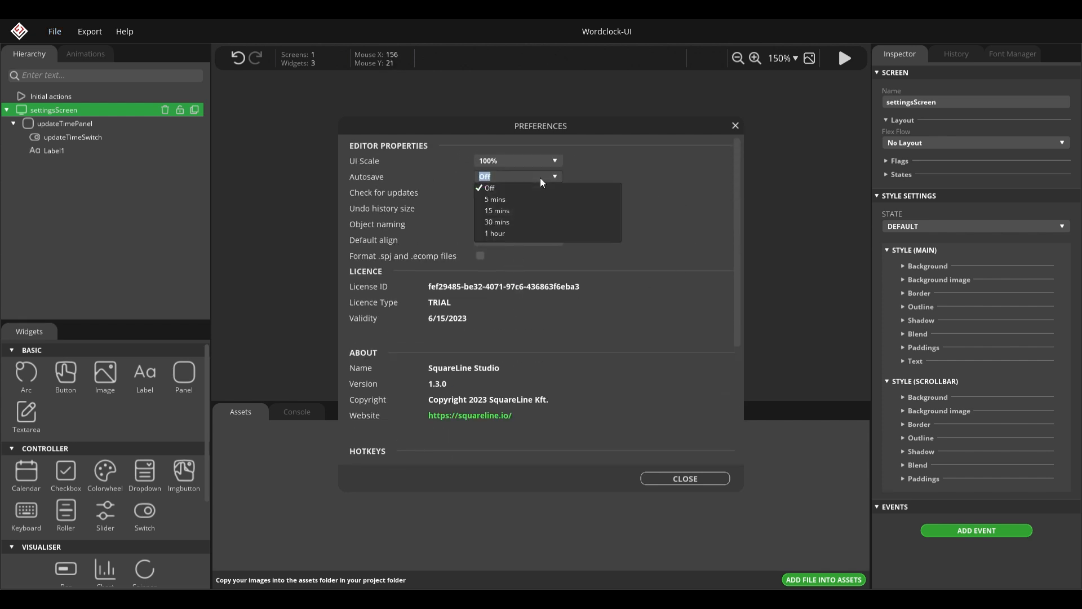
{"action": "left_click", "coordinate": [530, 199]}
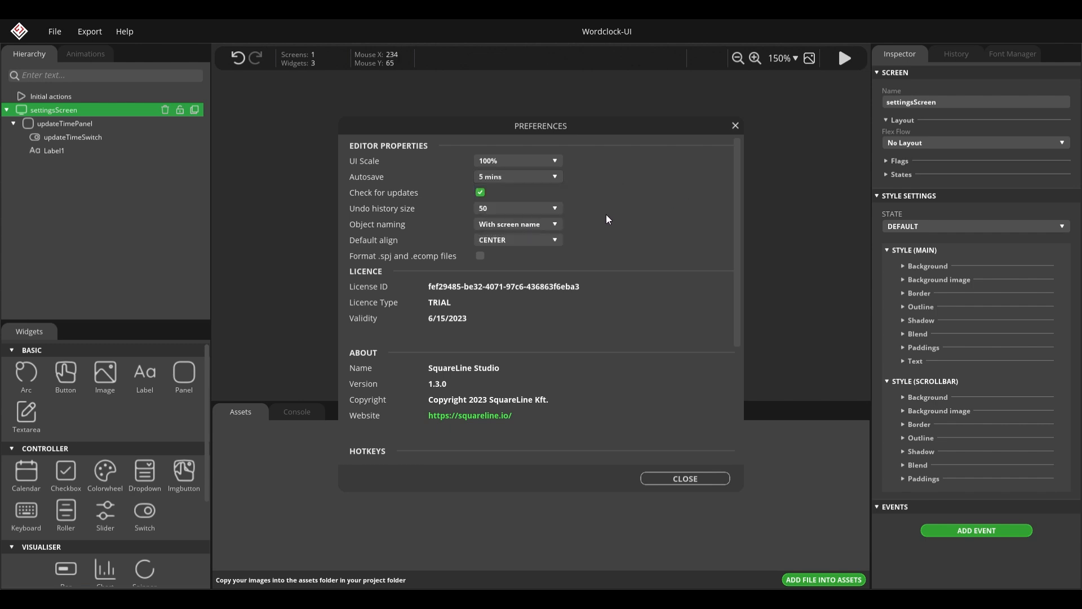
{"action": "scroll", "coordinate": [607, 218], "scroll_direction": "down", "scroll_amount": 5}
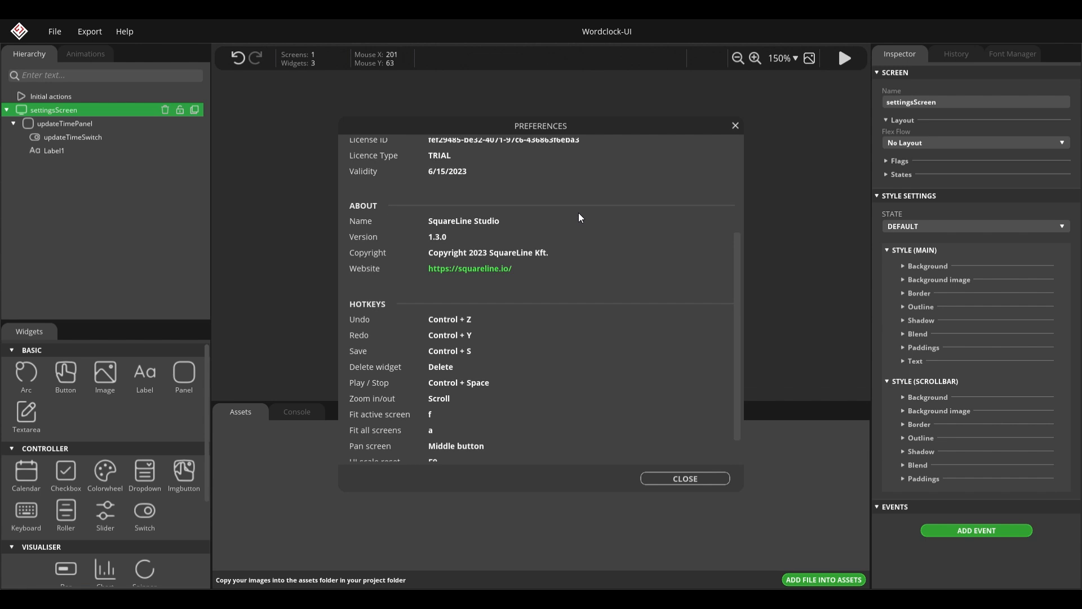
{"action": "scroll", "coordinate": [578, 213], "scroll_direction": "down", "scroll_amount": 1}
{"action": "scroll", "coordinate": [580, 218], "scroll_direction": "up", "scroll_amount": 5}
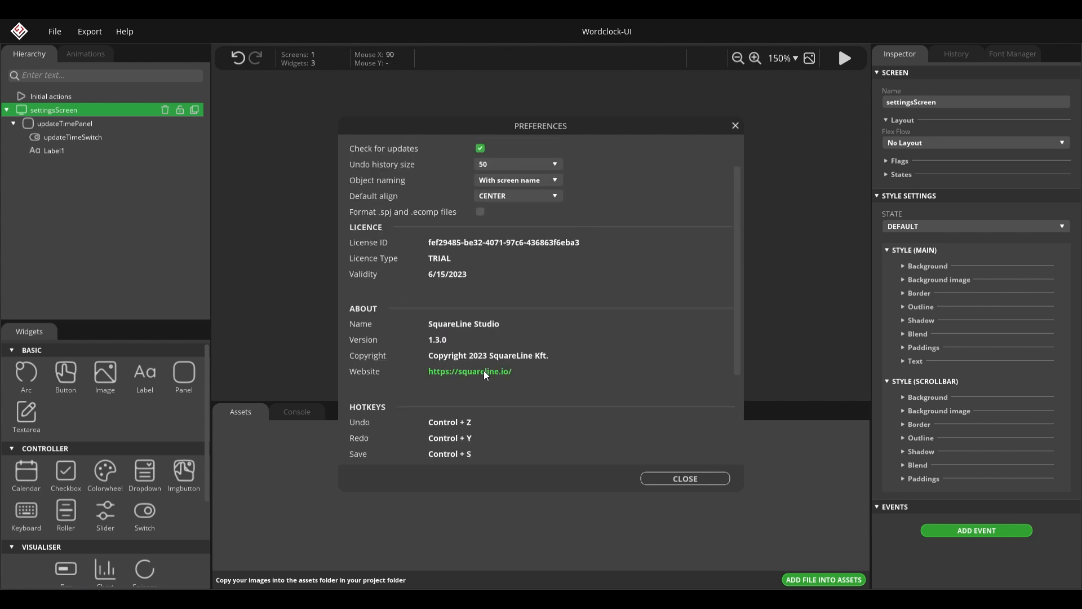
{"action": "left_click", "coordinate": [664, 480]}
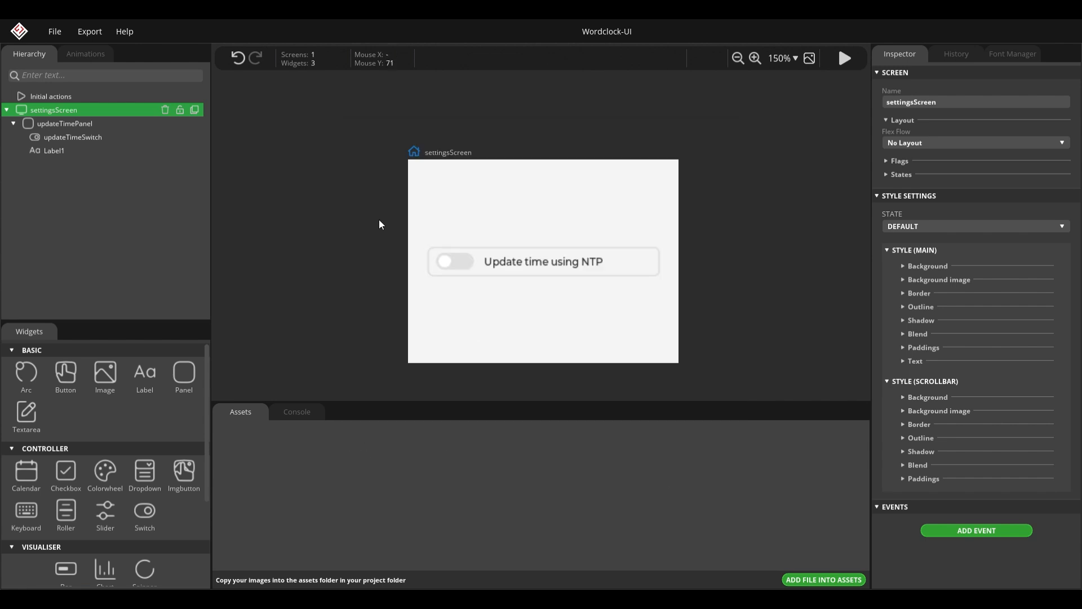
Reopen SquareLine_Project.spj without saving the changes in Wordclock-UI.
{"action": "left_click", "coordinate": [55, 35]}
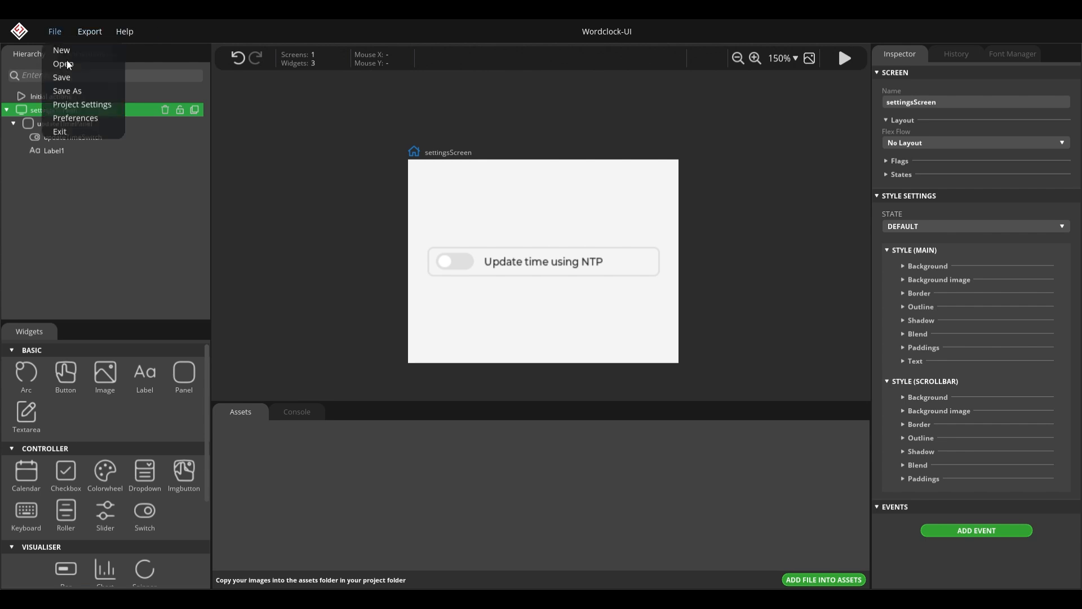
{"action": "left_click", "coordinate": [66, 59]}
{"action": "left_click", "coordinate": [551, 307]}
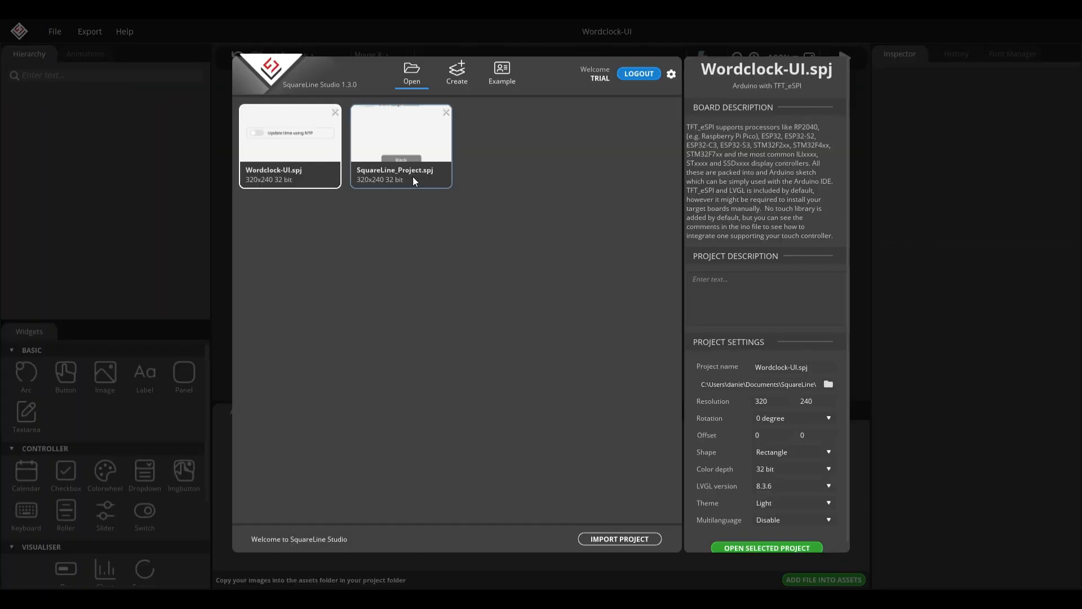
{"action": "left_click", "coordinate": [383, 144]}
{"action": "scroll", "coordinate": [714, 517], "scroll_direction": "down", "scroll_amount": 1}
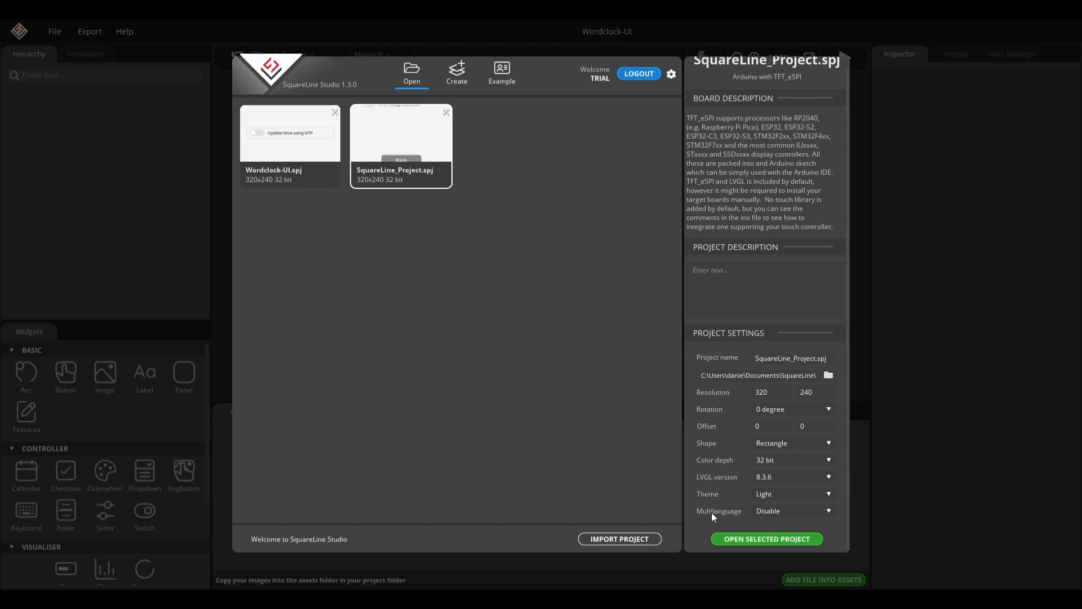
{"action": "left_click", "coordinate": [758, 539]}
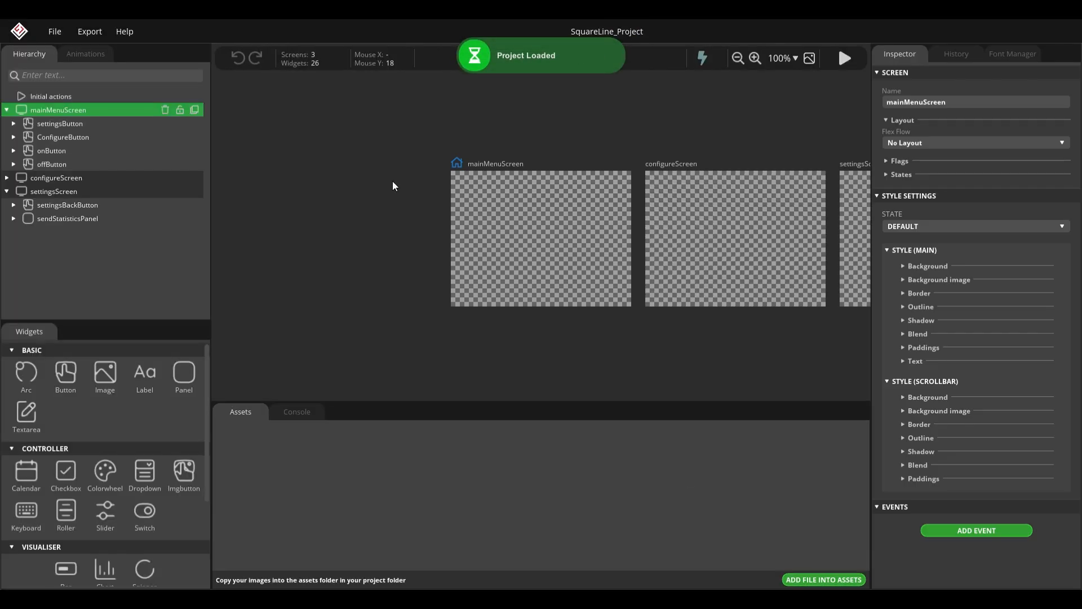
{"action": "left_click_drag", "start_coordinate": [667, 175], "coordinate": [437, 144]}
{"action": "scroll", "coordinate": [441, 161], "scroll_direction": "up", "scroll_amount": 5}
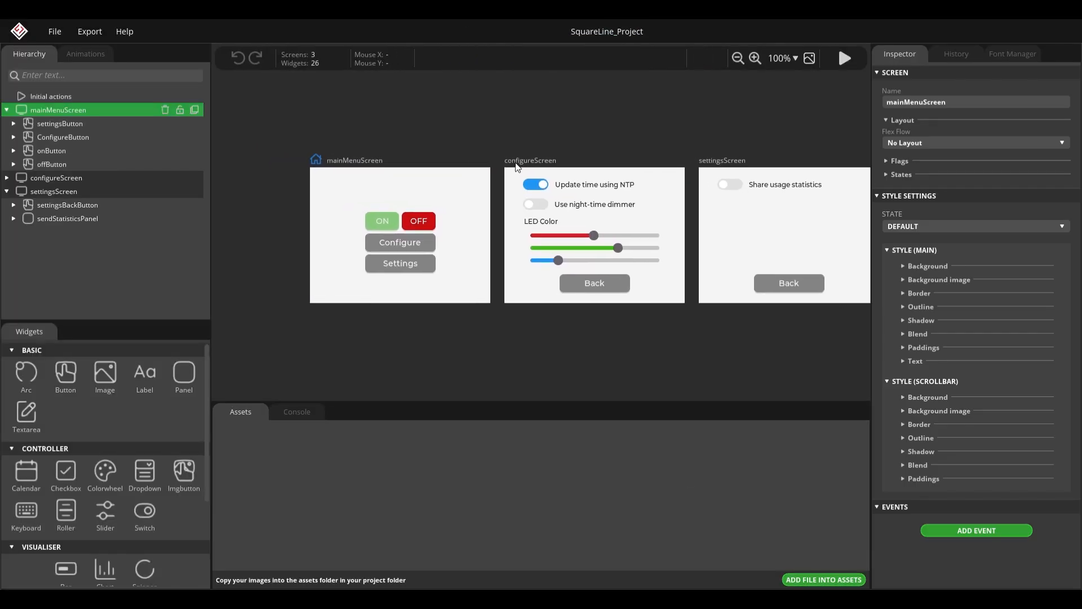
{"action": "scroll", "coordinate": [424, 156], "scroll_direction": "up", "scroll_amount": 2}
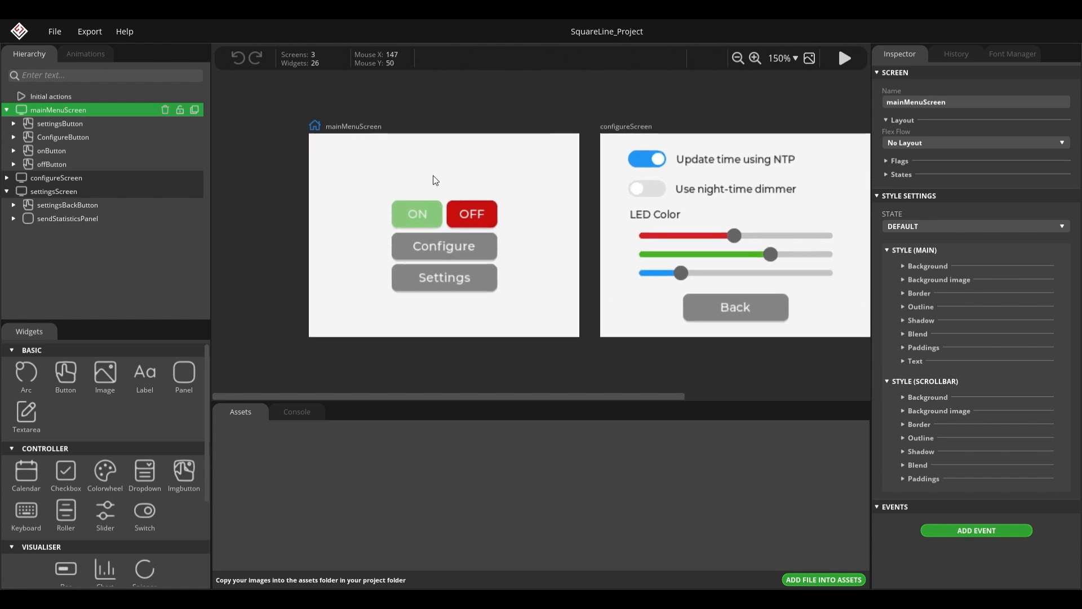
{"action": "left_click_drag", "start_coordinate": [637, 181], "coordinate": [517, 179]}
{"action": "left_click_drag", "start_coordinate": [221, 179], "coordinate": [321, 171]}
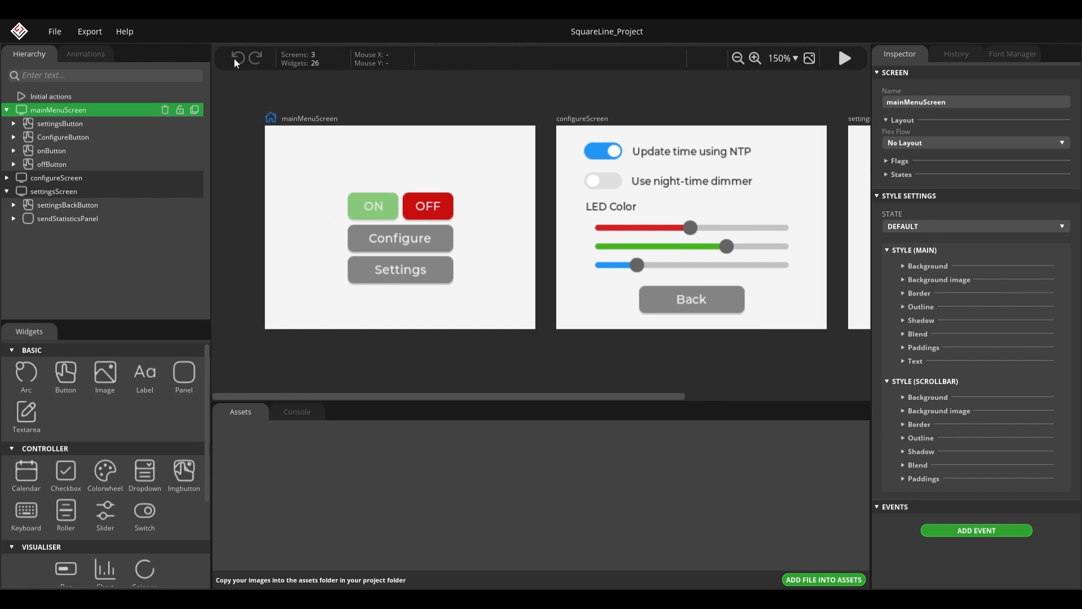
Try to export the project and dismiss the export notification.
{"action": "scroll", "coordinate": [409, 130], "scroll_direction": "right", "scroll_amount": 5}
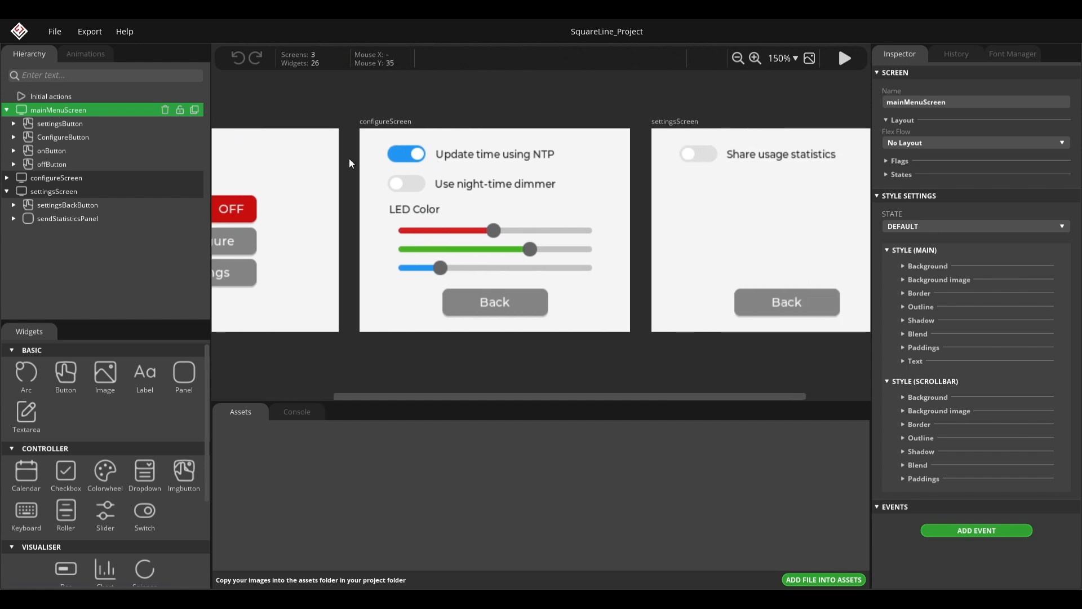
{"action": "left_click_drag", "start_coordinate": [350, 157], "coordinate": [526, 155]}
{"action": "scroll", "coordinate": [495, 154], "scroll_direction": "up", "scroll_amount": 1}
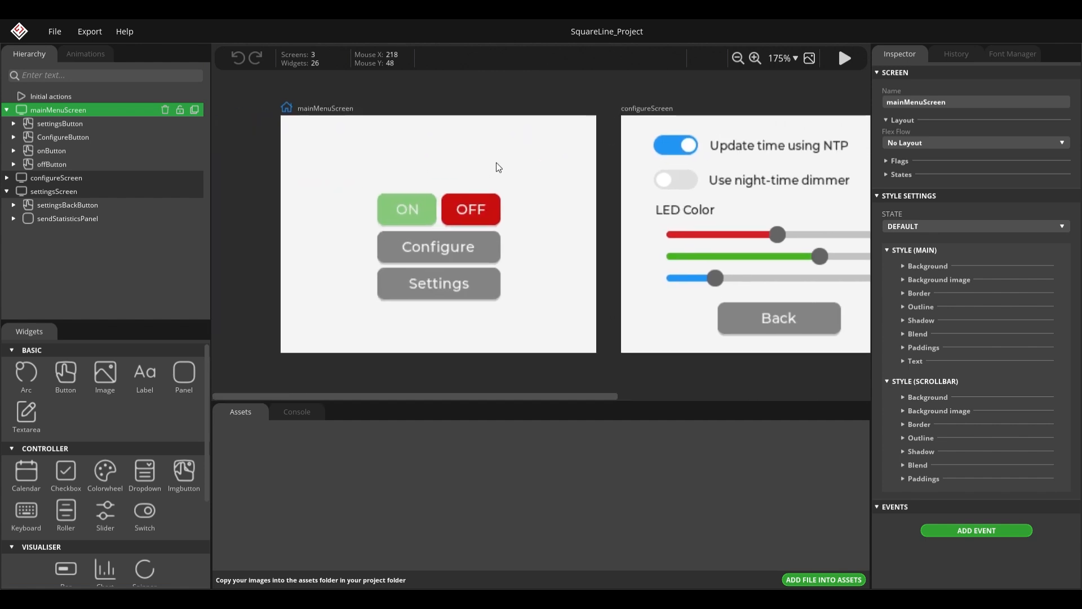
{"action": "left_click", "coordinate": [85, 35]}
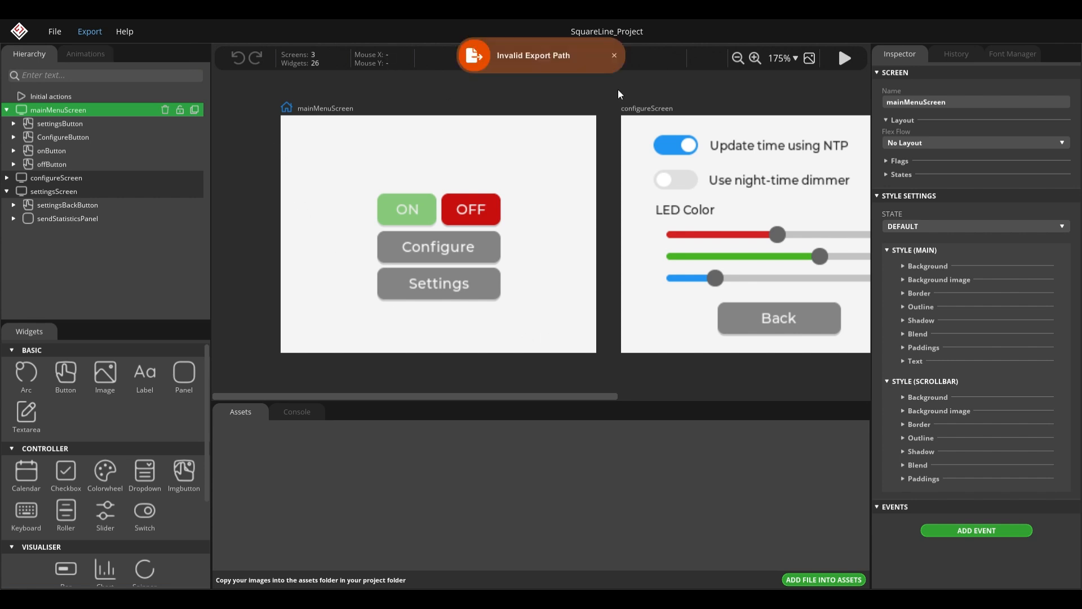
{"action": "left_click", "coordinate": [614, 56]}
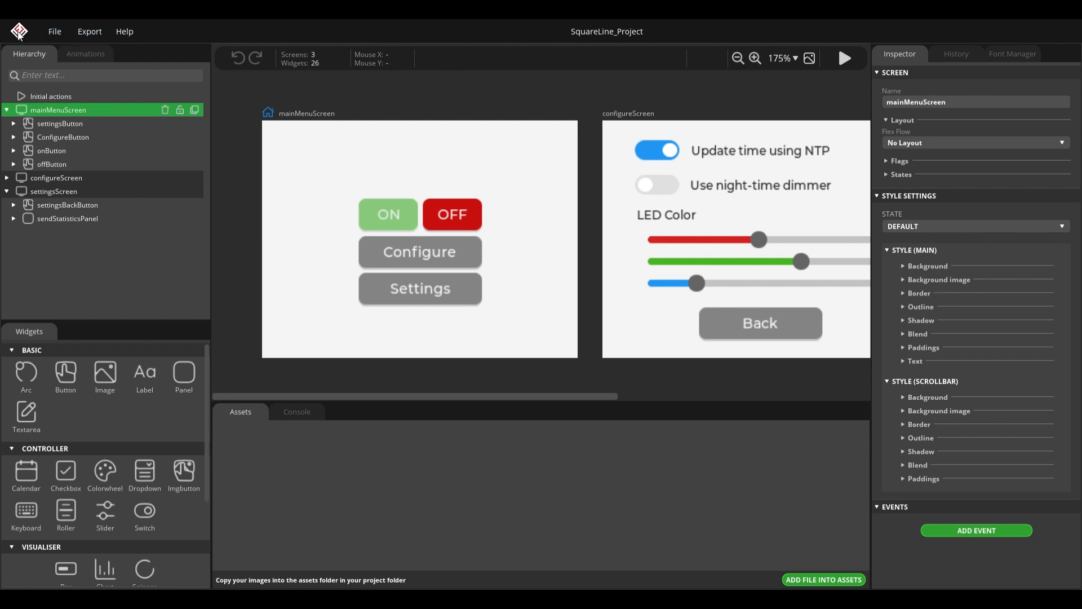
Look through the available widgets and collapse settingsScreen in the hierarchy.
{"action": "scroll", "coordinate": [87, 420], "scroll_direction": "down", "scroll_amount": 5}
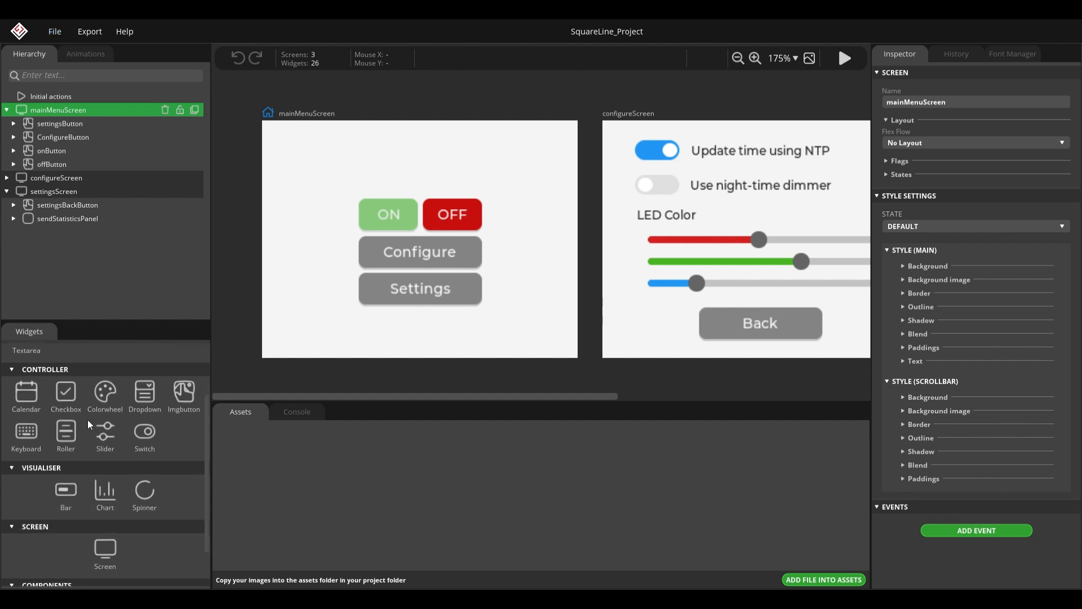
{"action": "scroll", "coordinate": [89, 418], "scroll_direction": "up", "scroll_amount": 5}
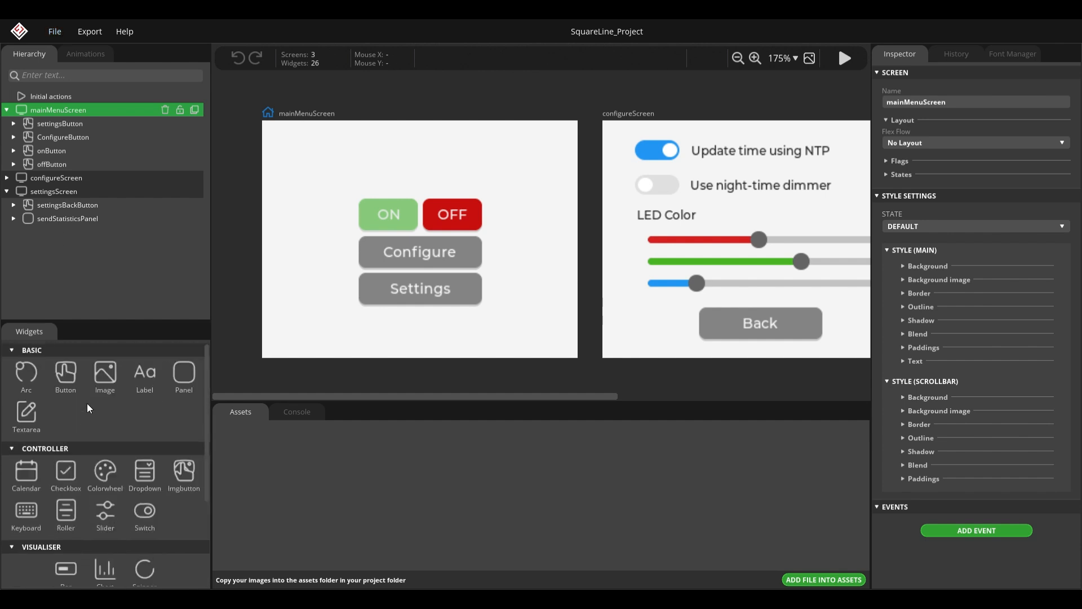
{"action": "left_click", "coordinate": [8, 191]}
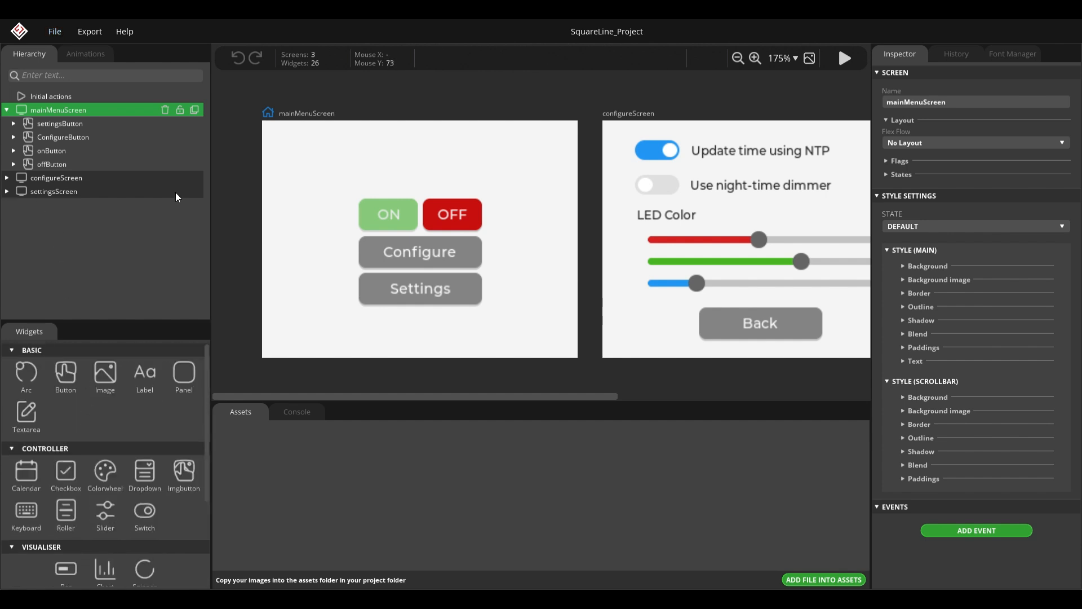
Look over the project's screens, view the options for adding an animation, and return to the hierarchy.
{"action": "left_click_drag", "start_coordinate": [696, 193], "coordinate": [345, 191]}
{"action": "left_click_drag", "start_coordinate": [243, 191], "coordinate": [525, 182]}
{"action": "left_click_drag", "start_coordinate": [437, 185], "coordinate": [500, 182]}
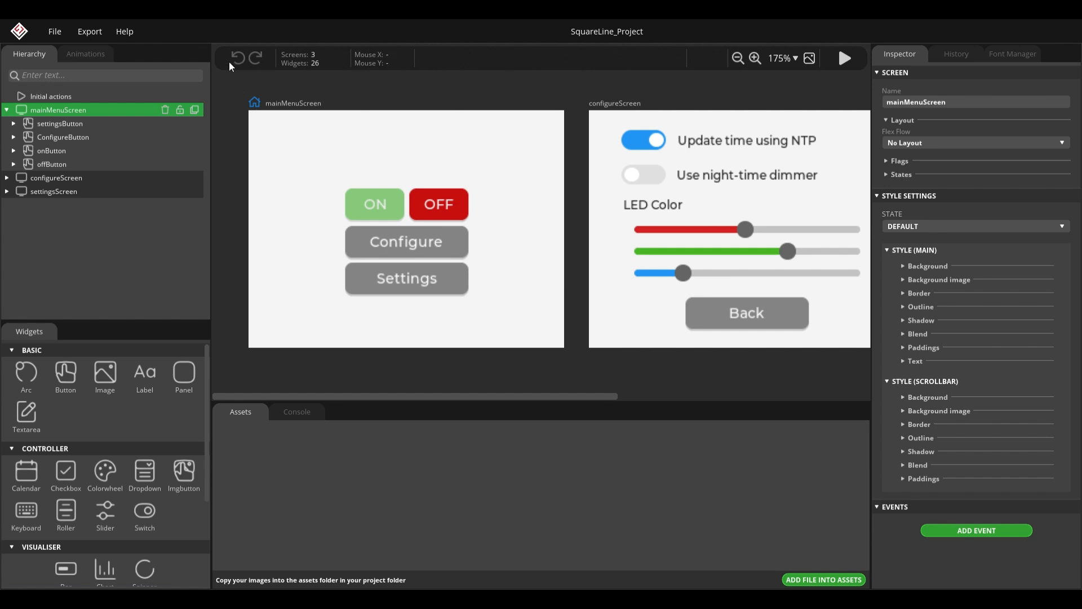
{"action": "left_click", "coordinate": [100, 59]}
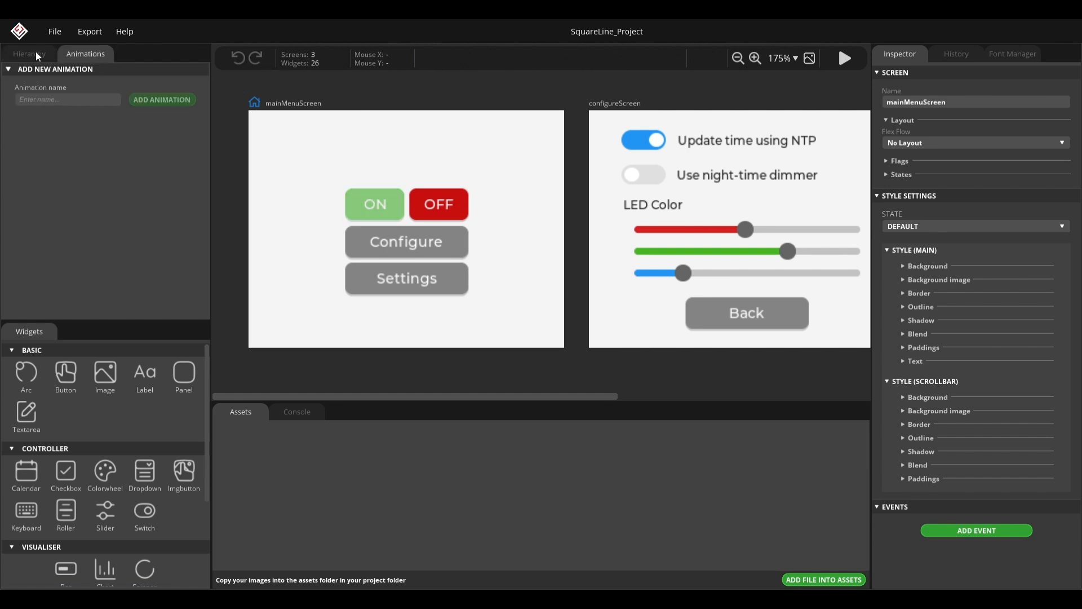
{"action": "left_click", "coordinate": [35, 52]}
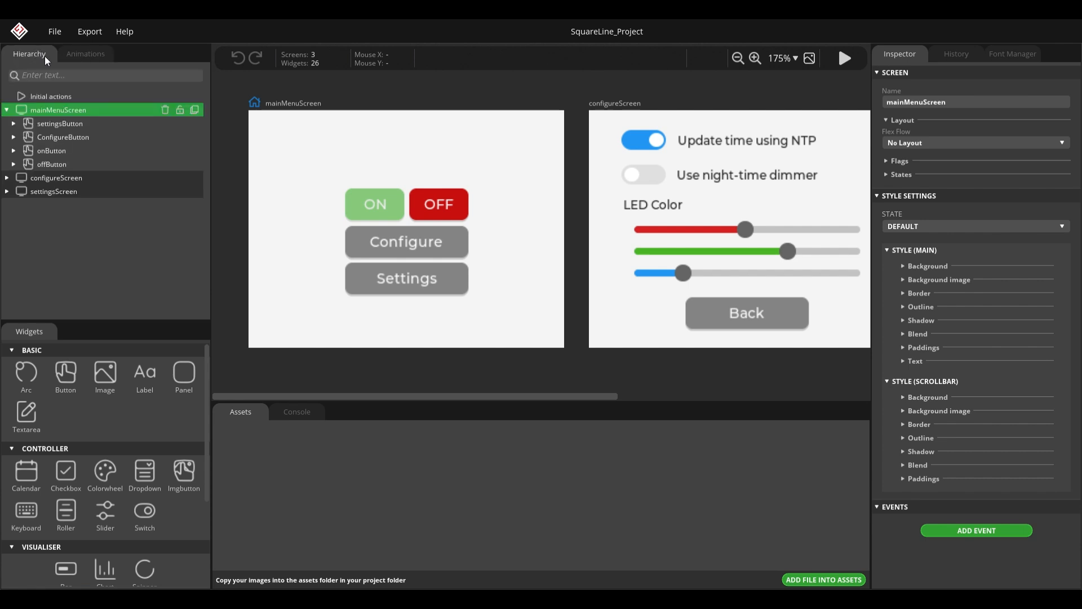